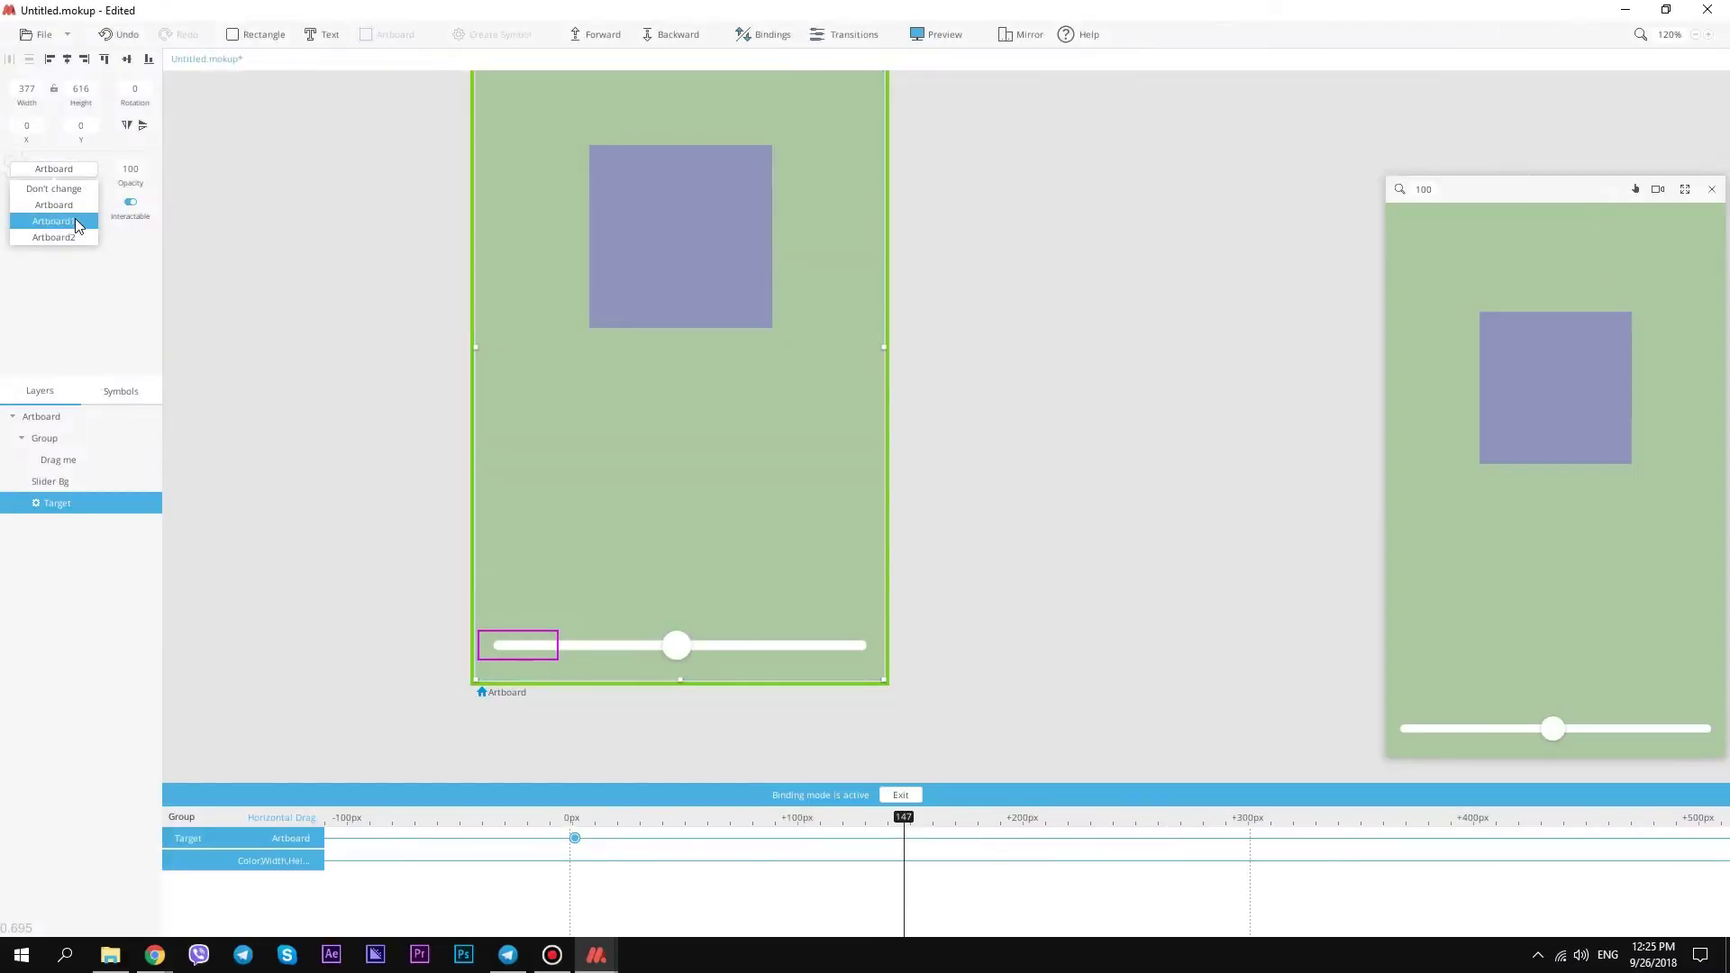
# Step: Bind Artboard1 at the slider's midpoint and Artboard2 at about 291px, then exit binding mode
pyautogui.click(53, 220)
pyautogui.moveTo(904, 817); pyautogui.dragTo(1243, 818)
pyautogui.click(91, 175)
pyautogui.click(53, 204)
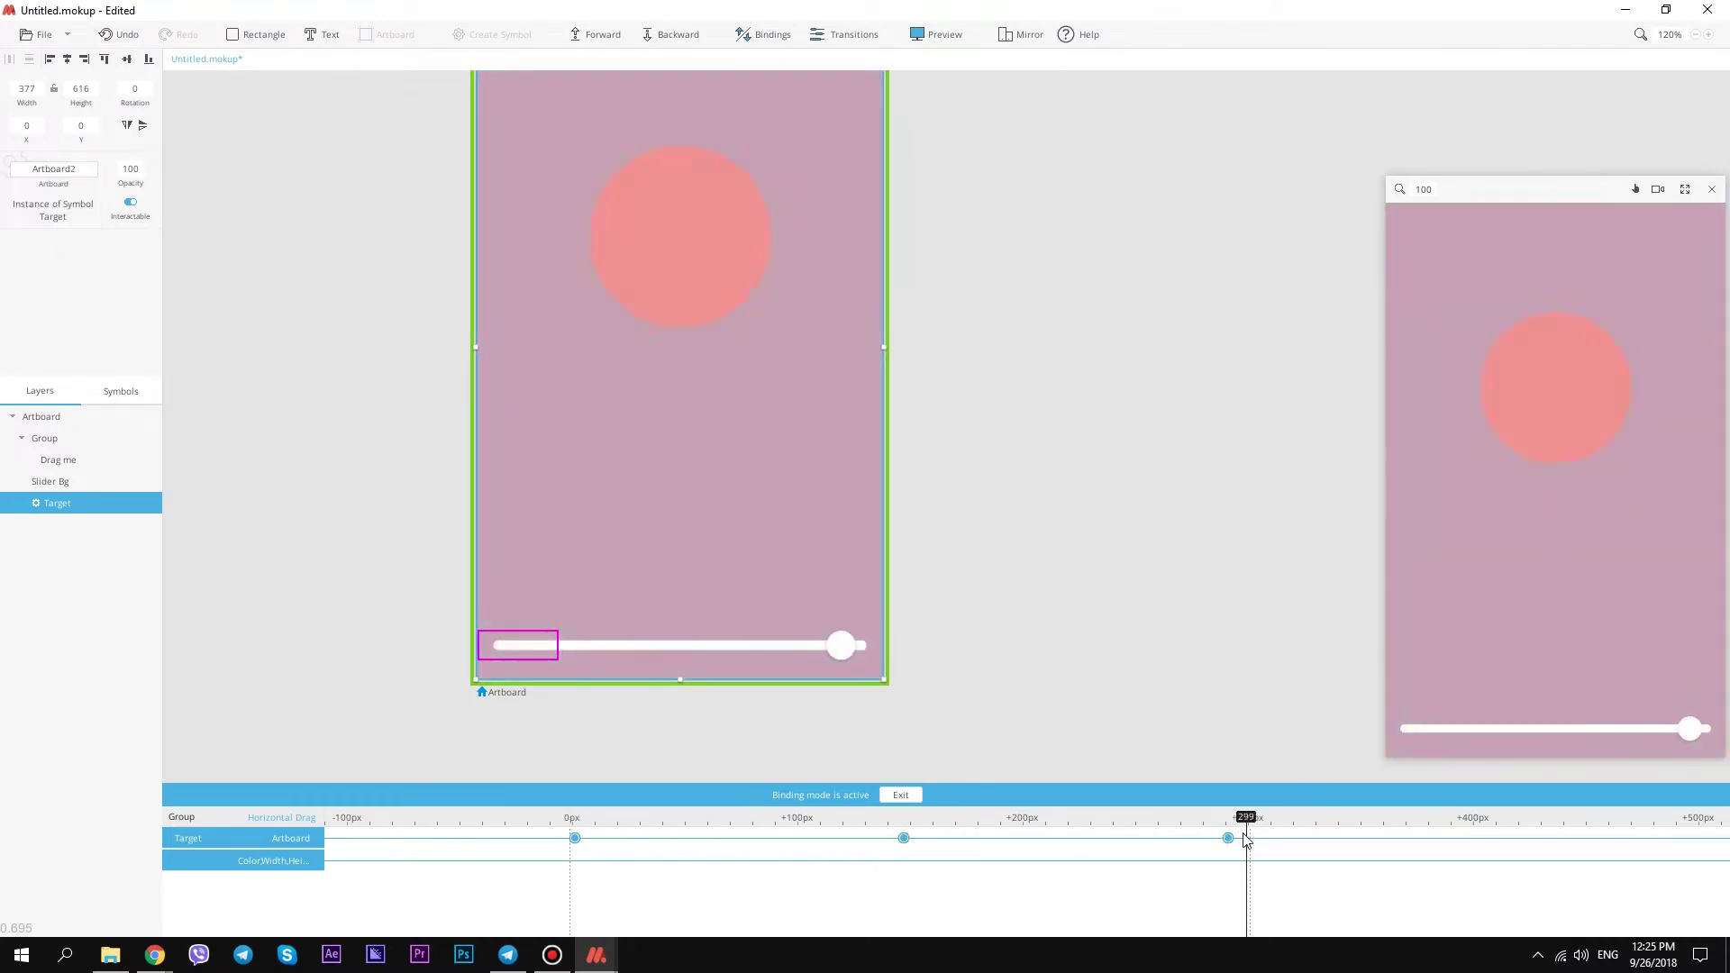
pyautogui.click(901, 795)
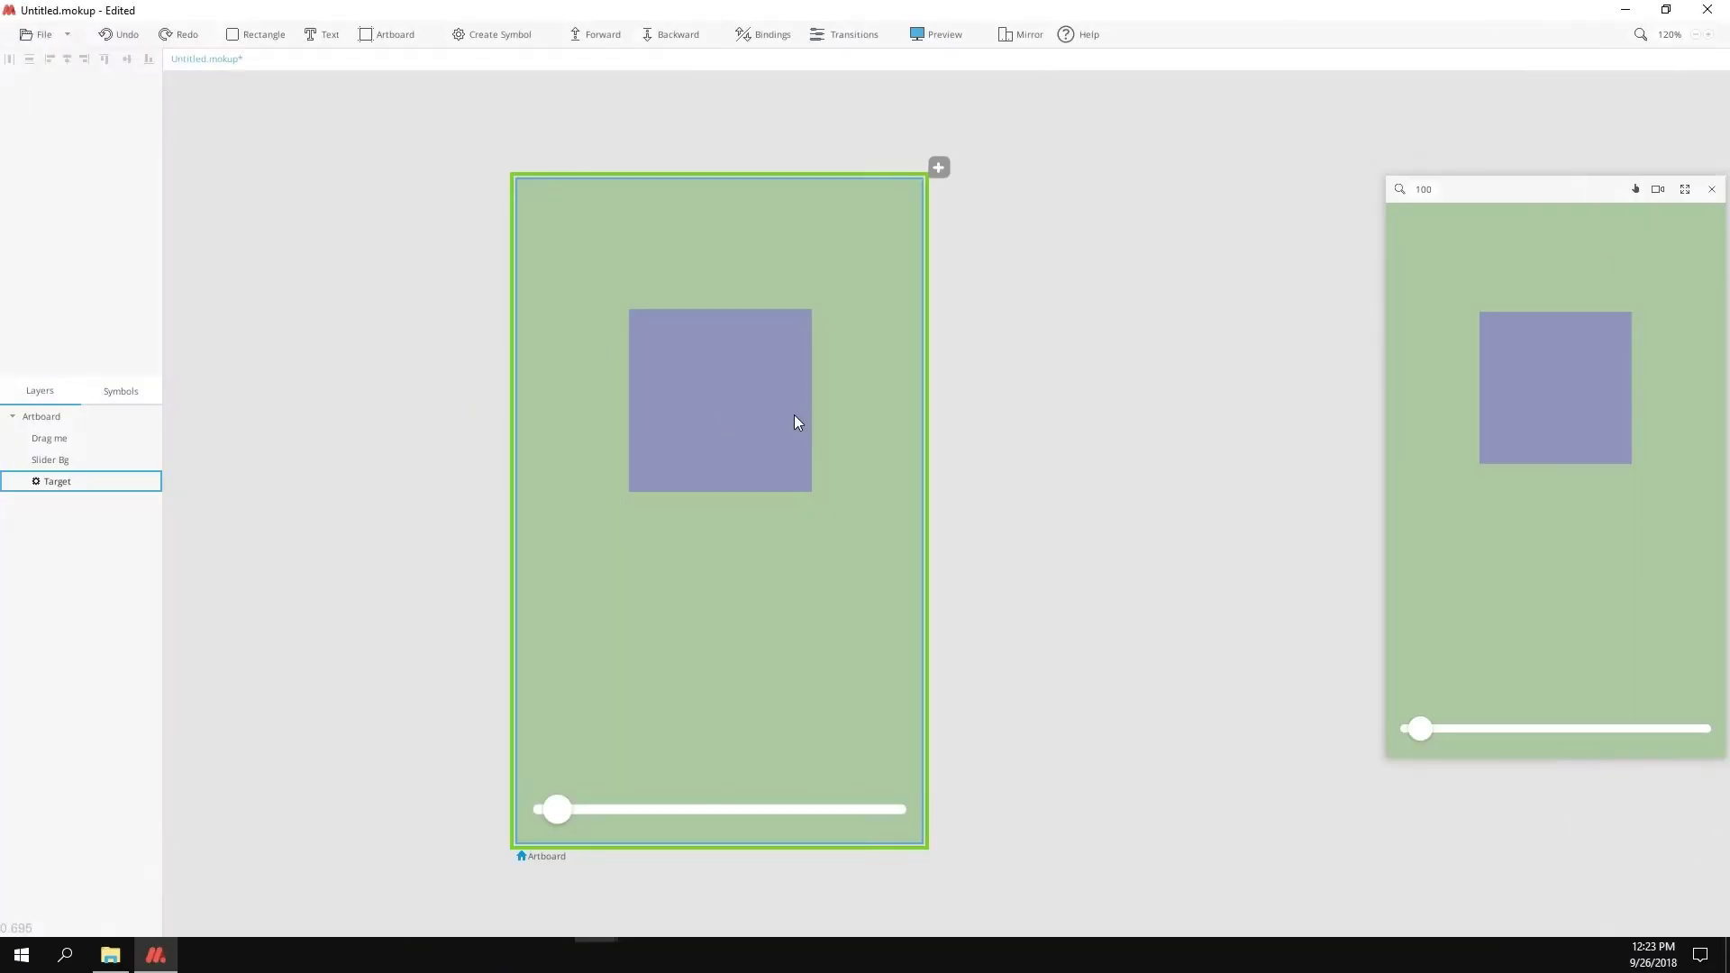
# Step: Inspect the blue square, pink diamond and circle shapes across the three artboards
pyautogui.hscroll(-4, 794, 421)
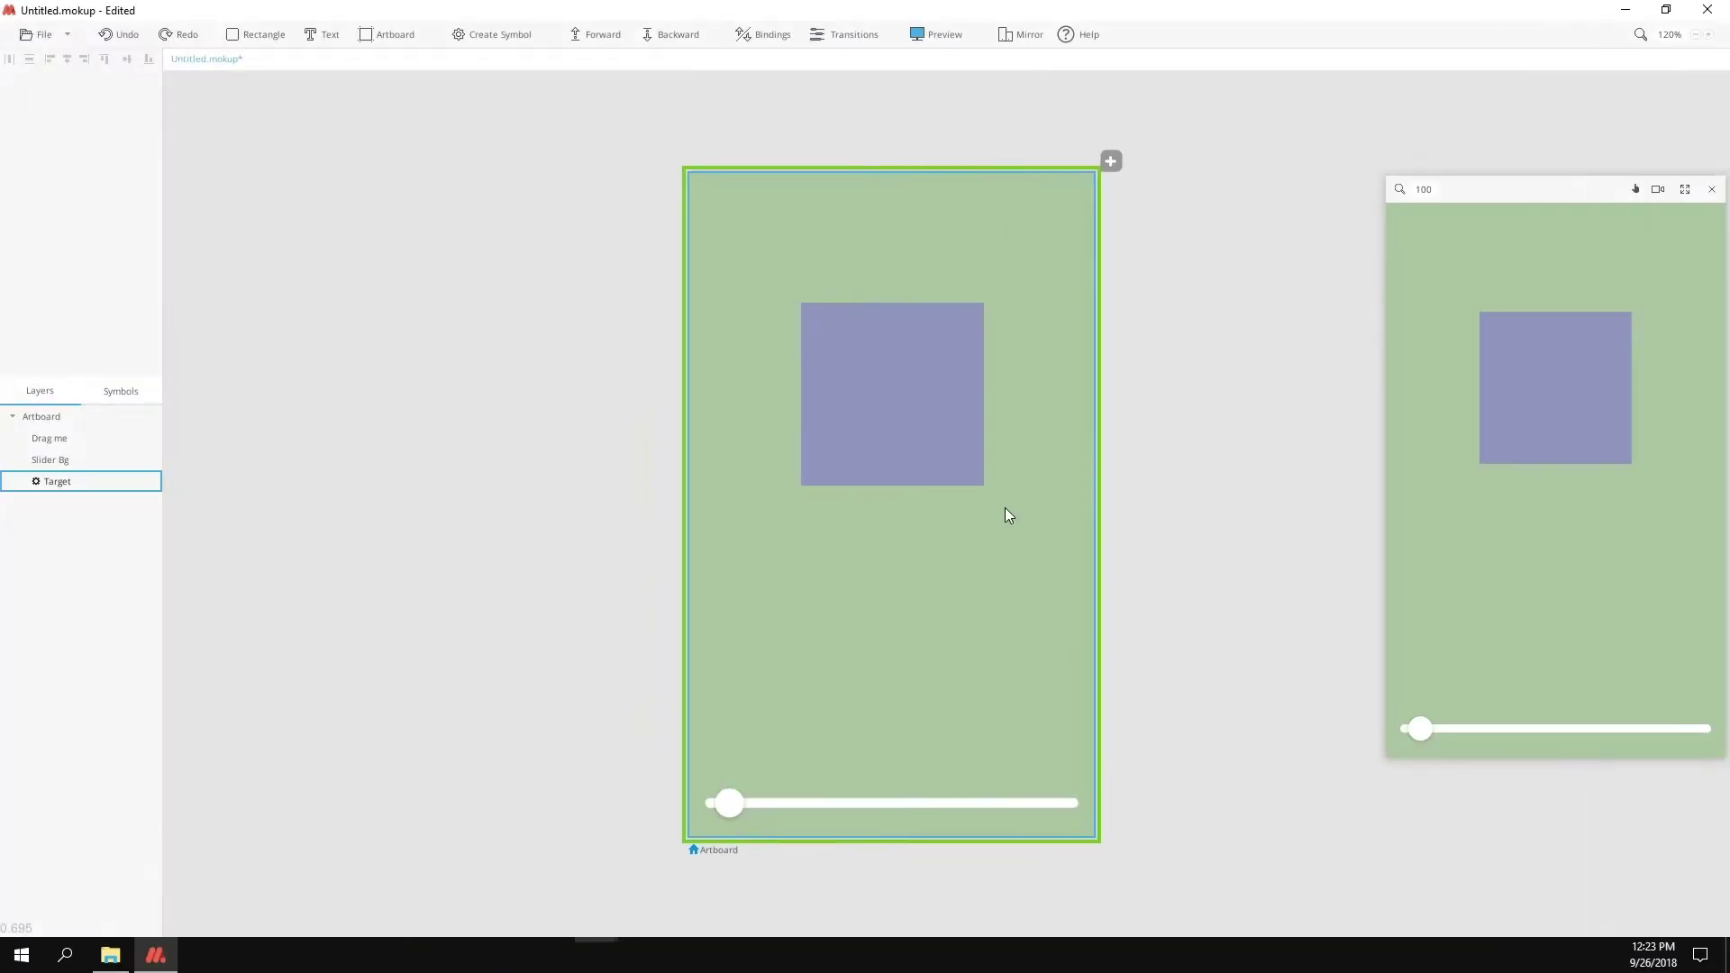
pyautogui.hscroll(2, 1007, 514)
pyautogui.hscroll(3, 992, 471)
pyautogui.hscroll(-1, 834, 495)
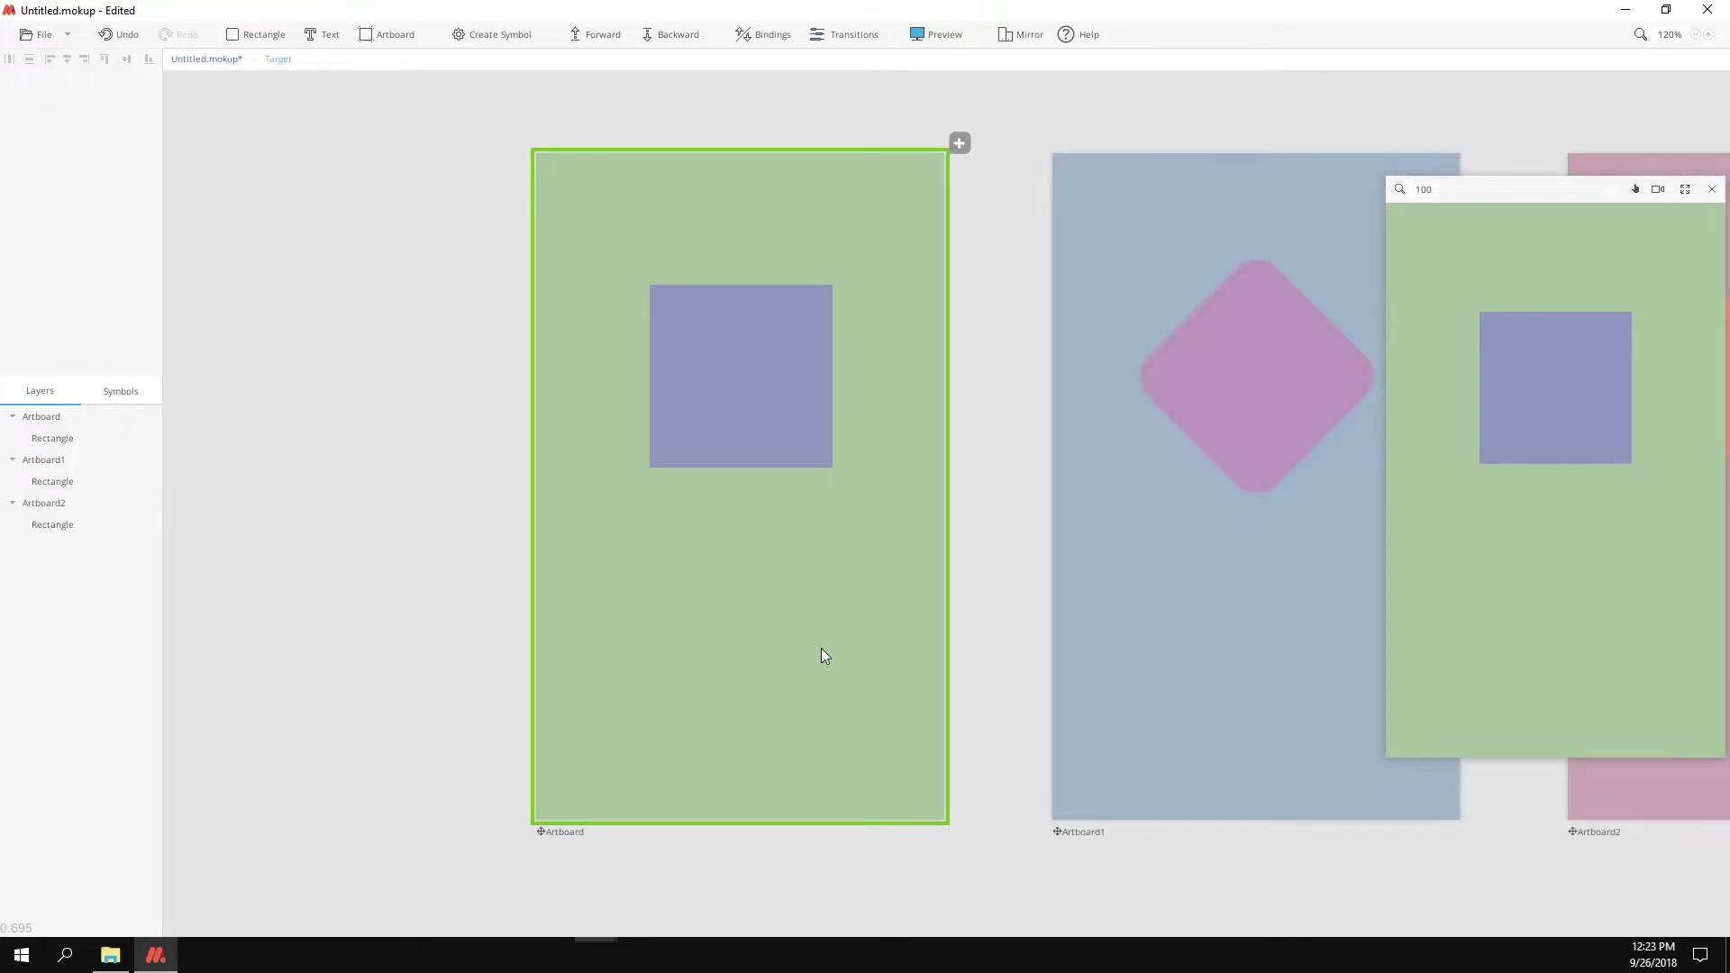
pyautogui.hscroll(5, 938, 665)
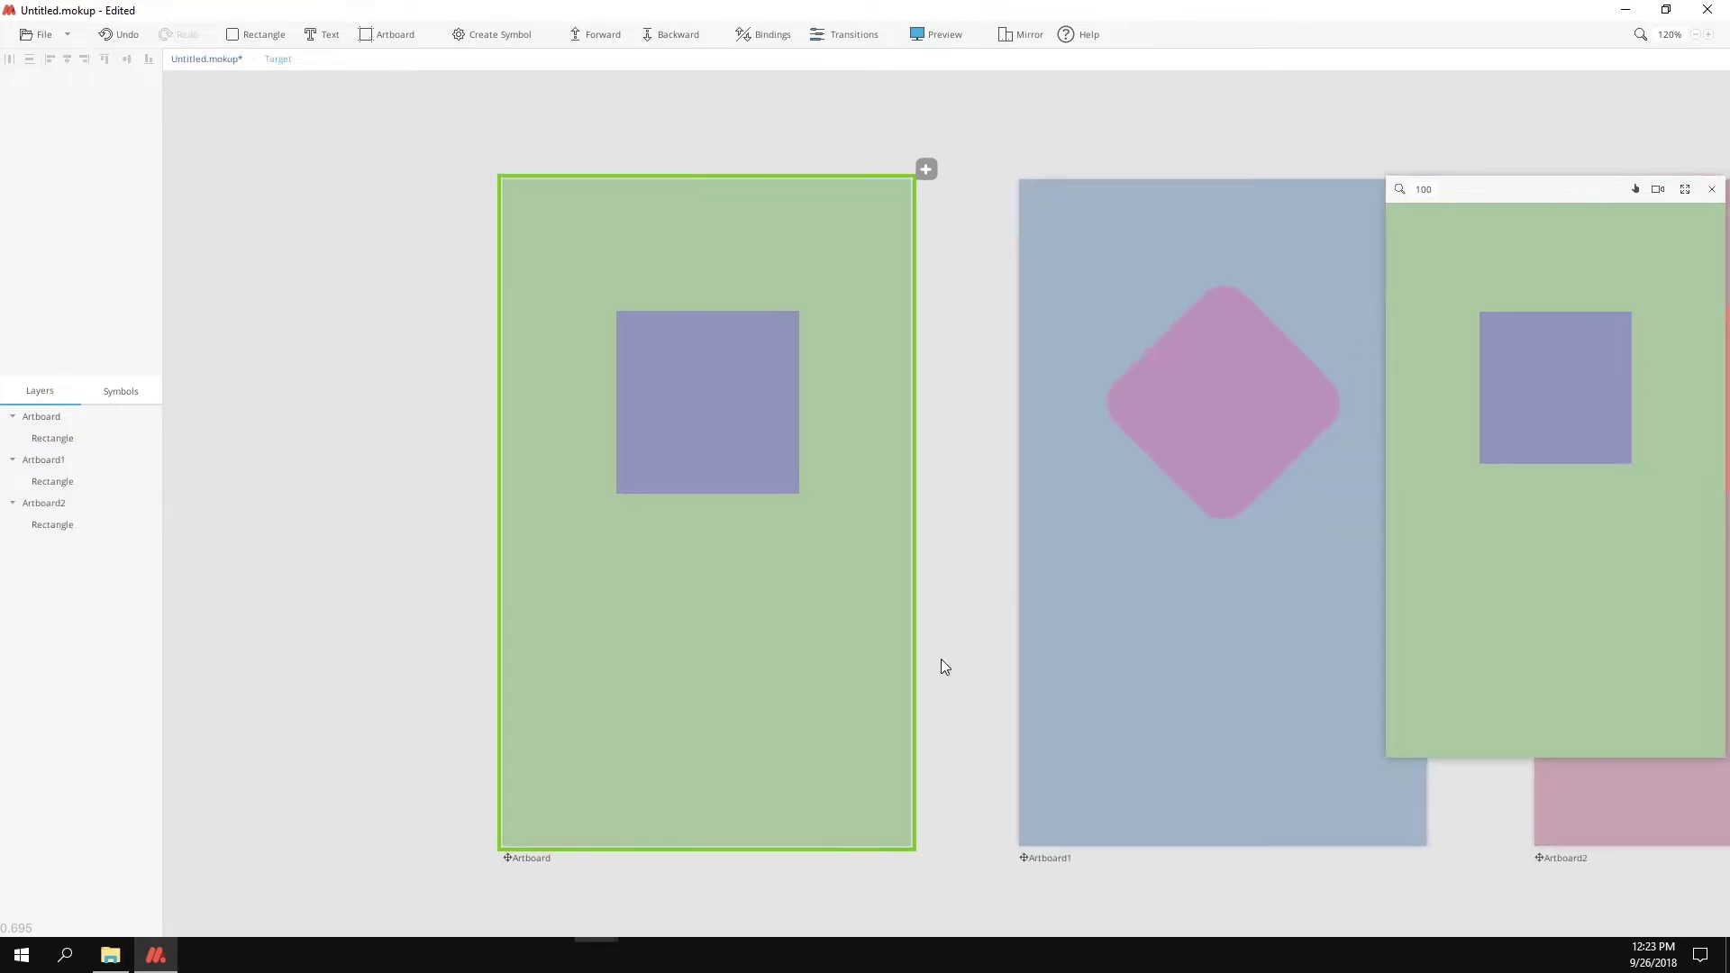
pyautogui.scroll(-3, 893, 591)
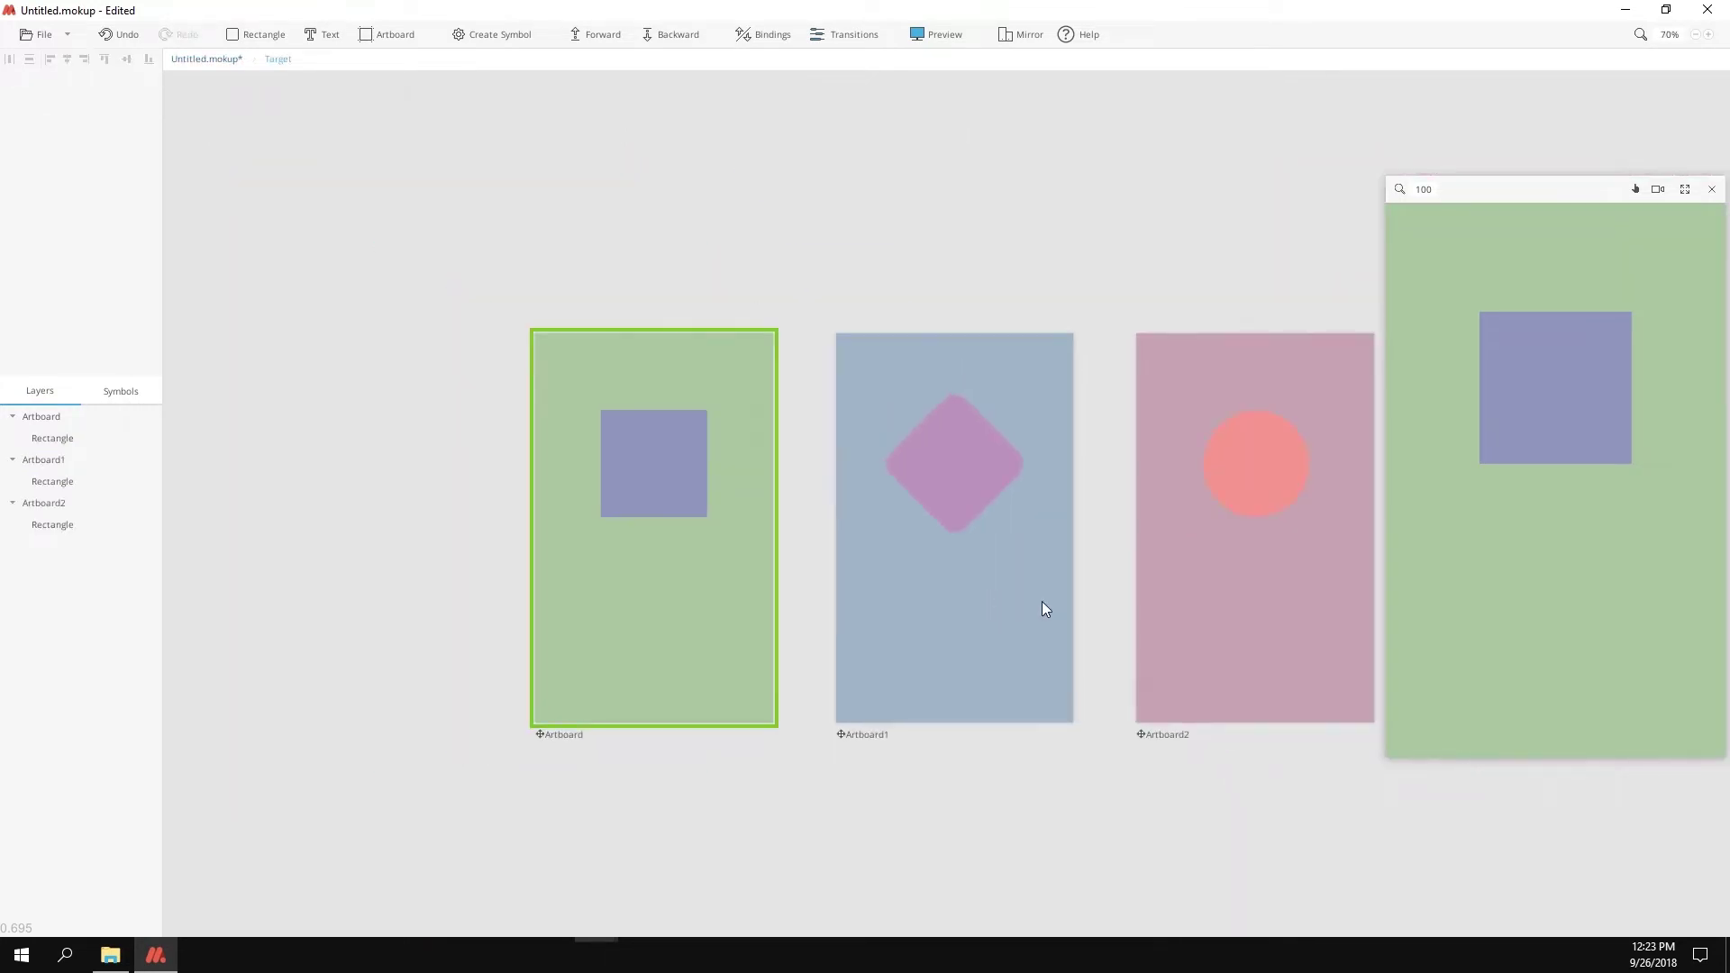
pyautogui.hscroll(3, 928, 571)
pyautogui.scroll(-1, 928, 570)
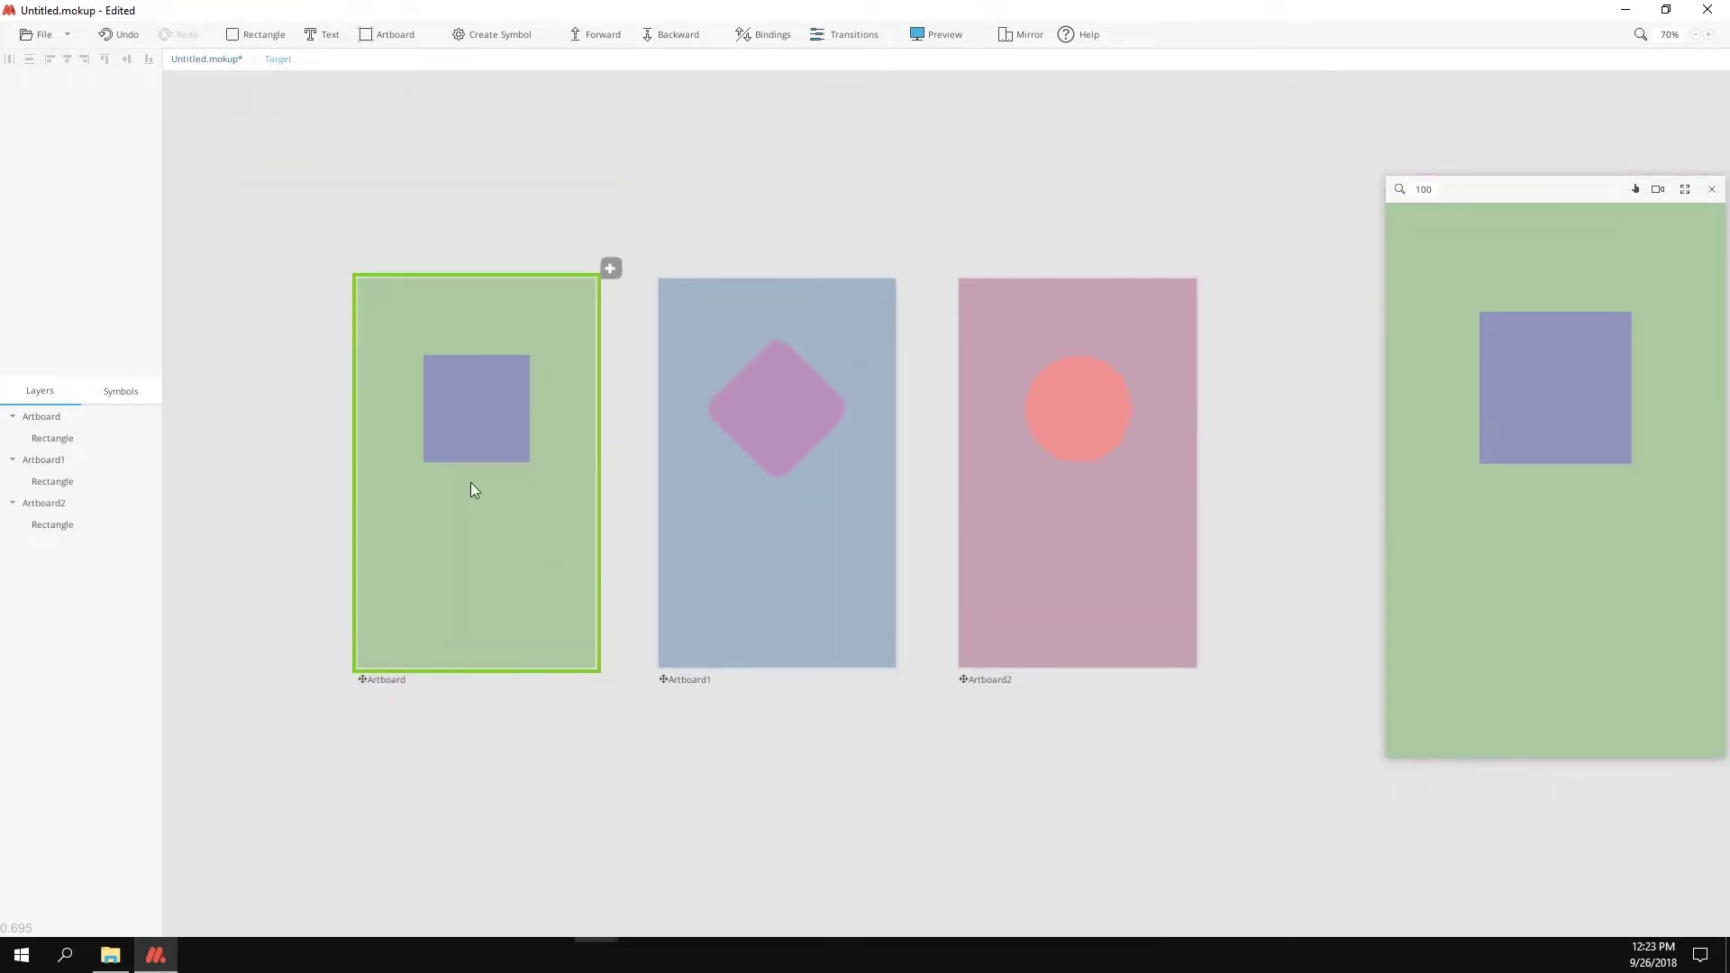
pyautogui.click(494, 423)
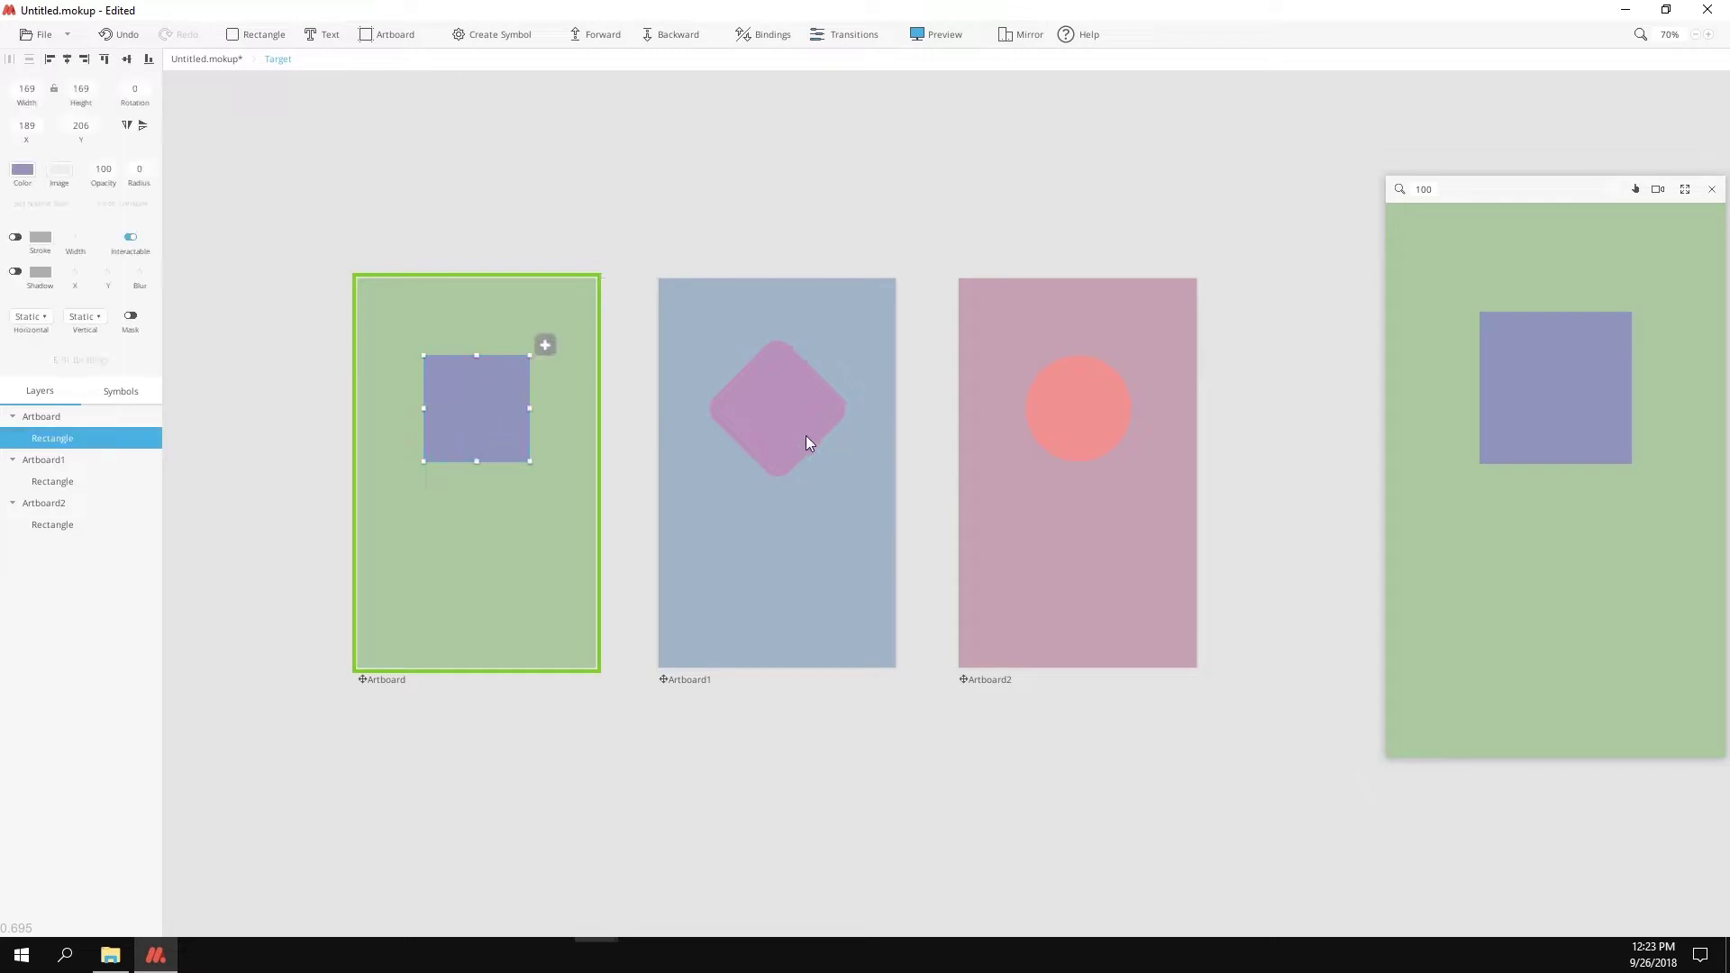
pyautogui.click(792, 413)
pyautogui.click(1072, 450)
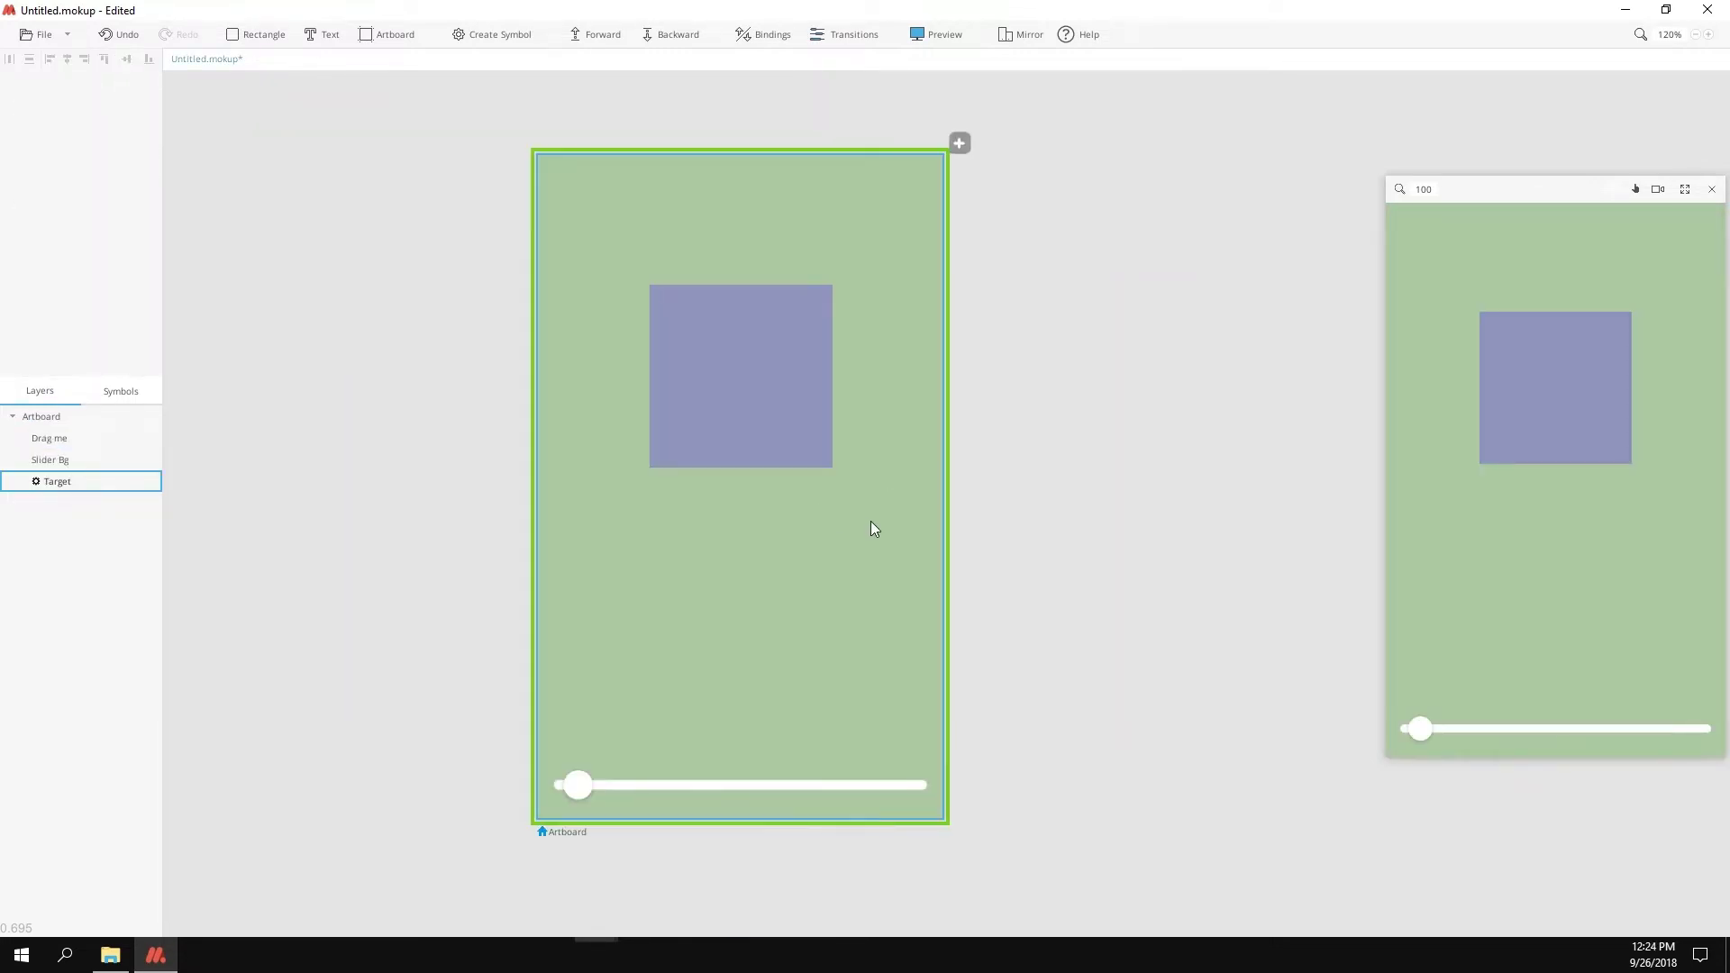
# Step: Group the Drag me knob with Ctrl+G, widen the group to 75, and set Horizontal to Drag
pyautogui.click(581, 780)
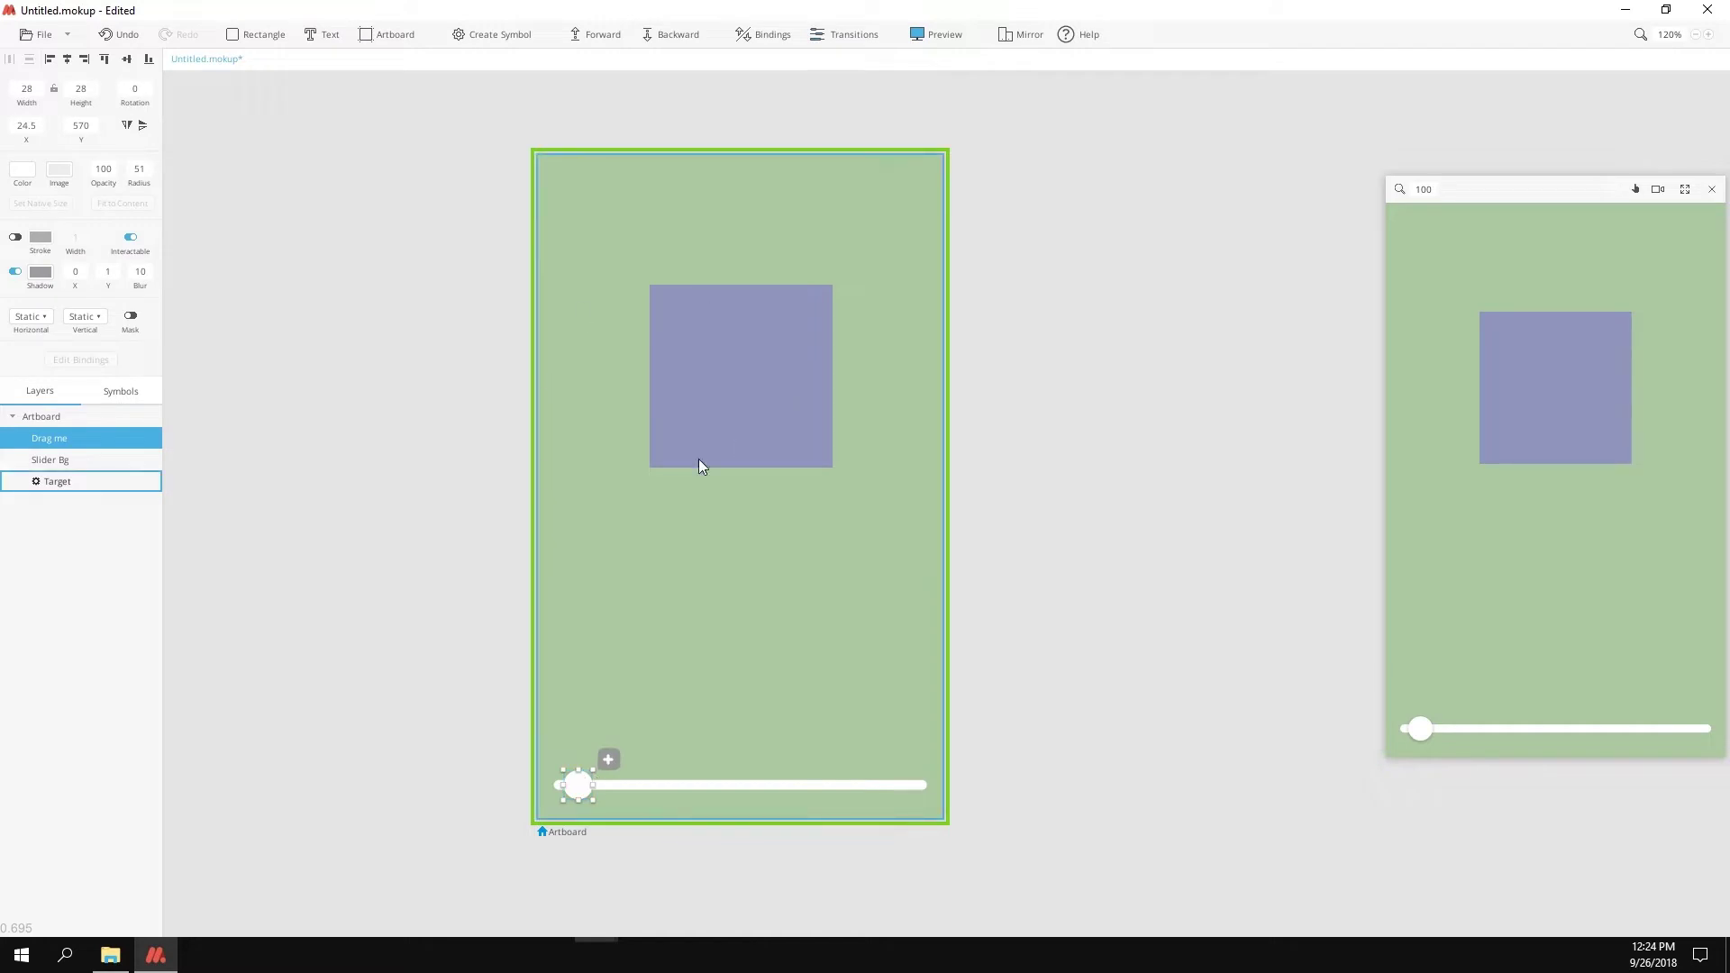
pyautogui.hotkey('ctrl', 'g')
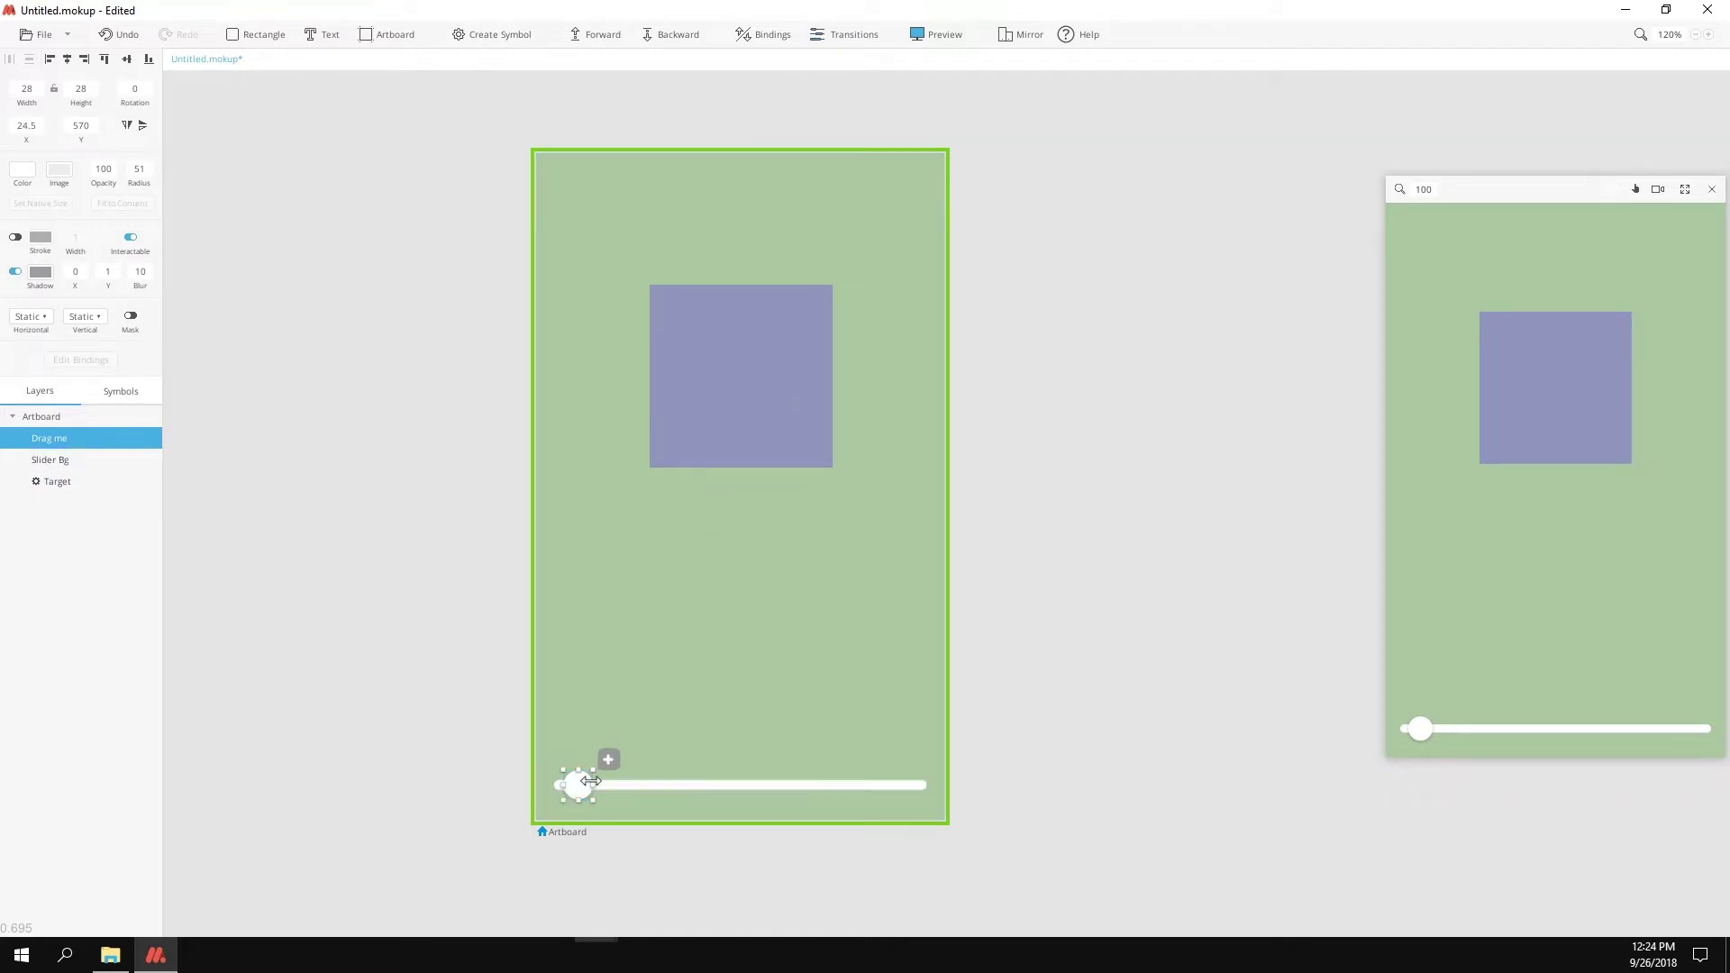
pyautogui.moveTo(592, 789); pyautogui.dragTo(618, 784)
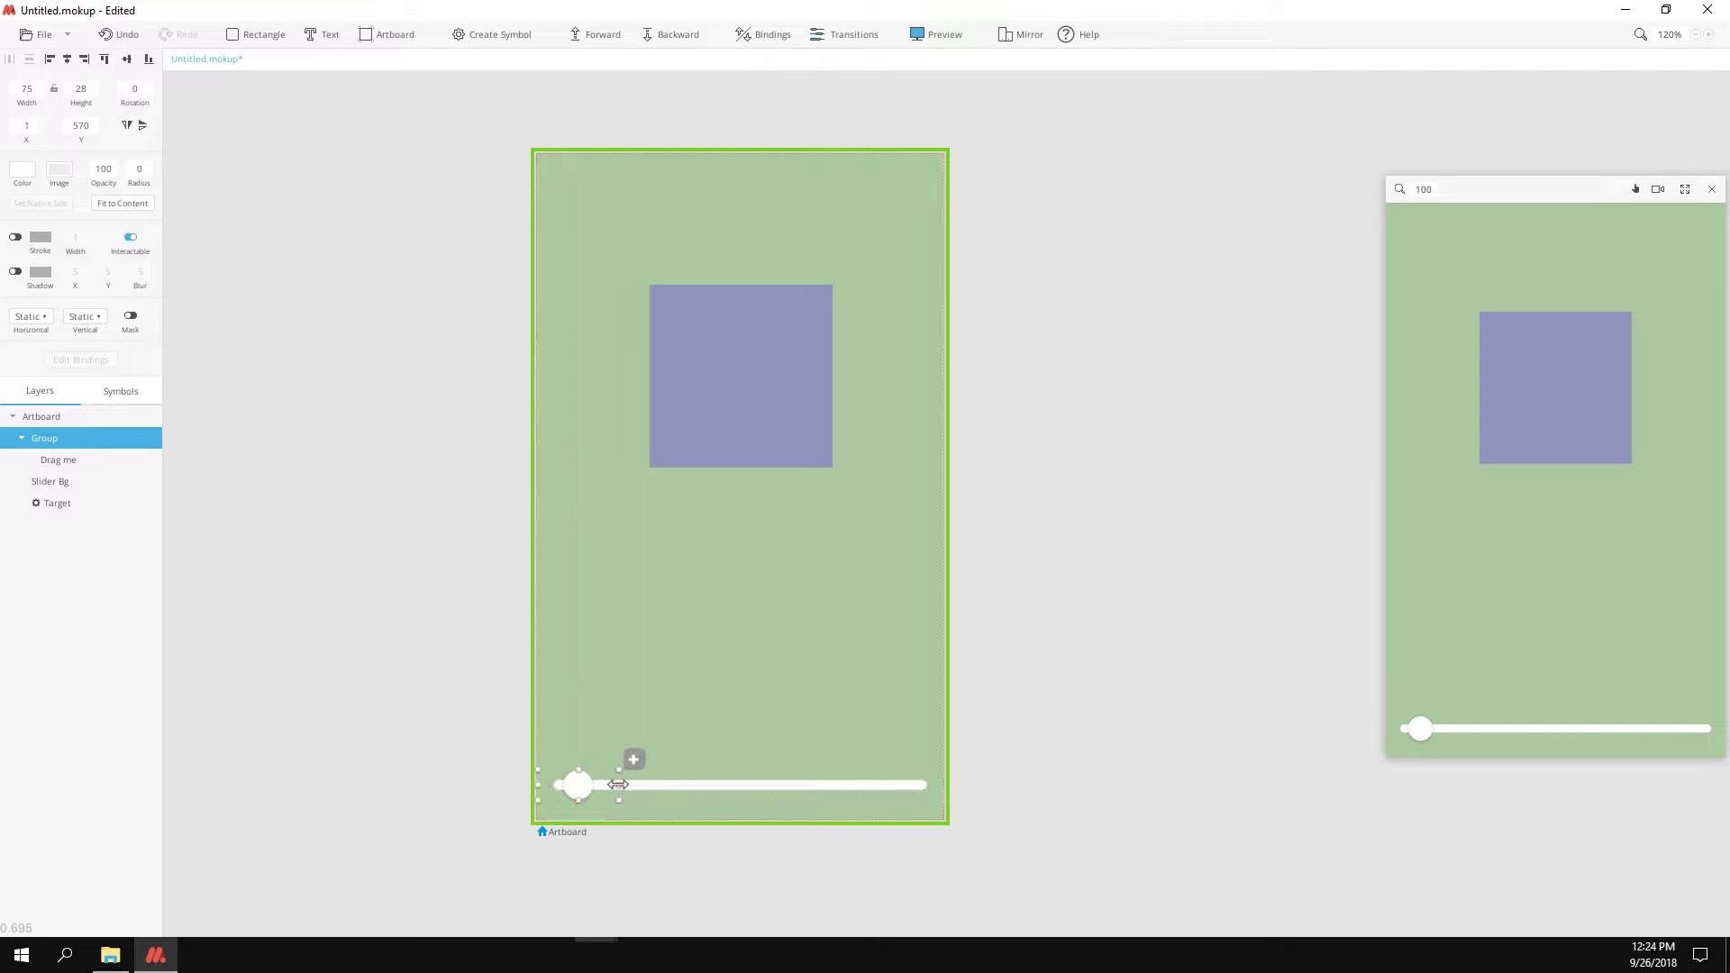
pyautogui.click(31, 316)
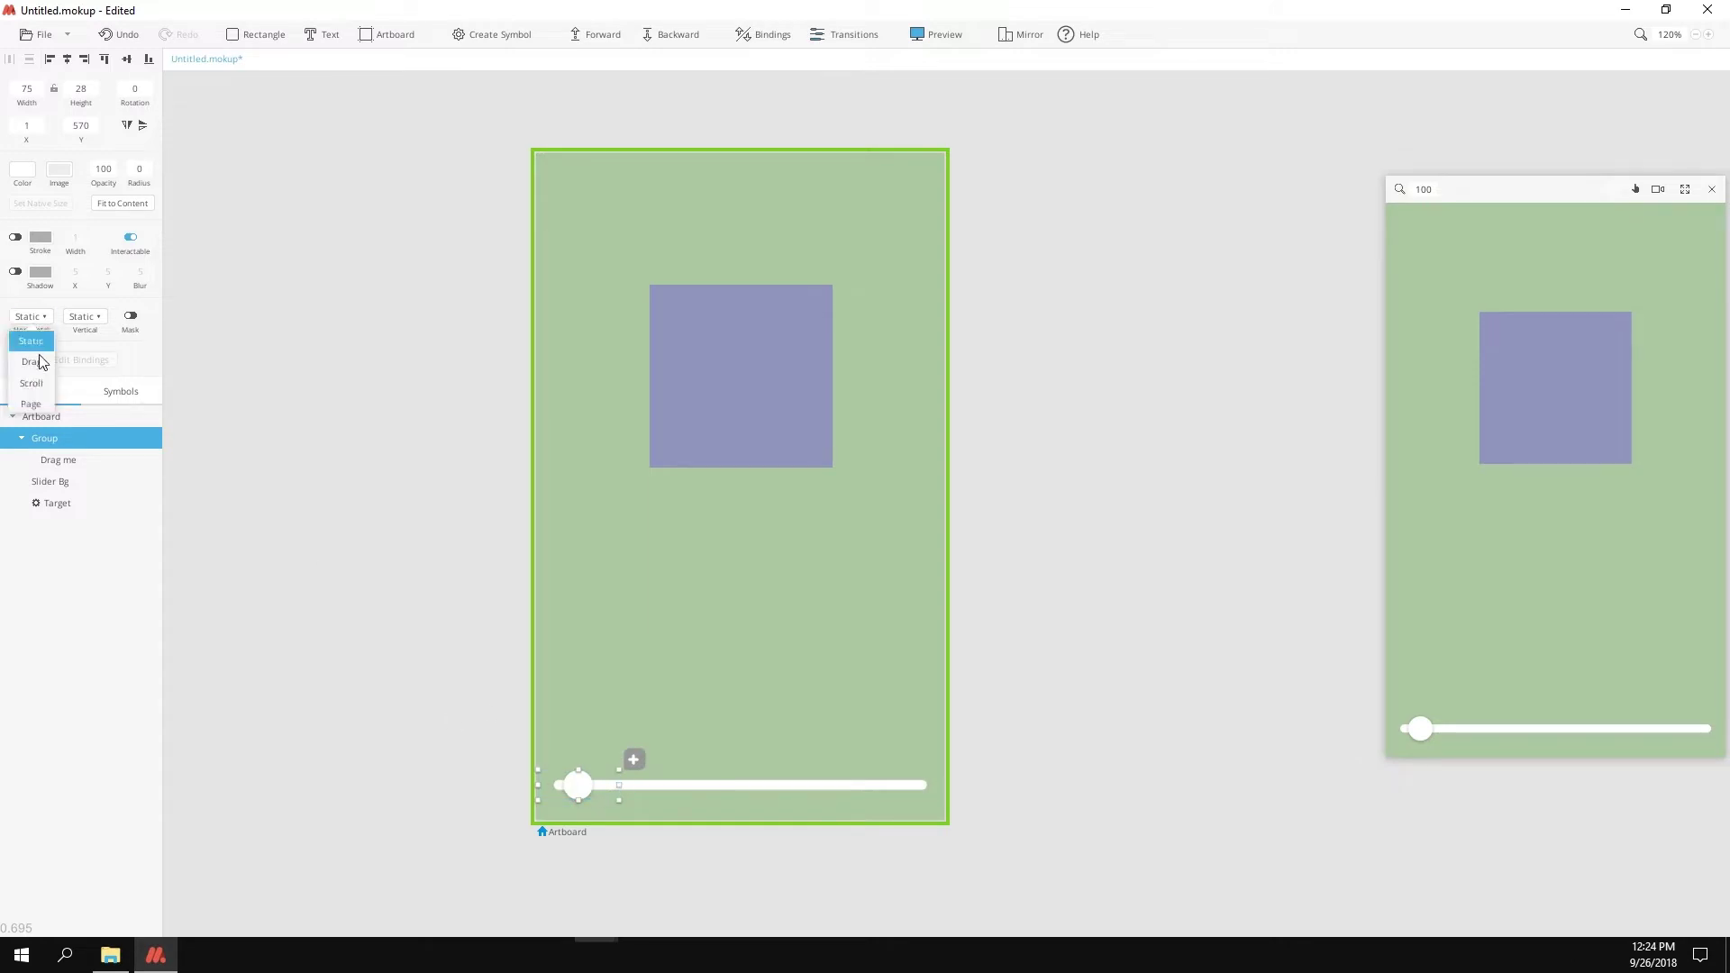
pyautogui.click(42, 368)
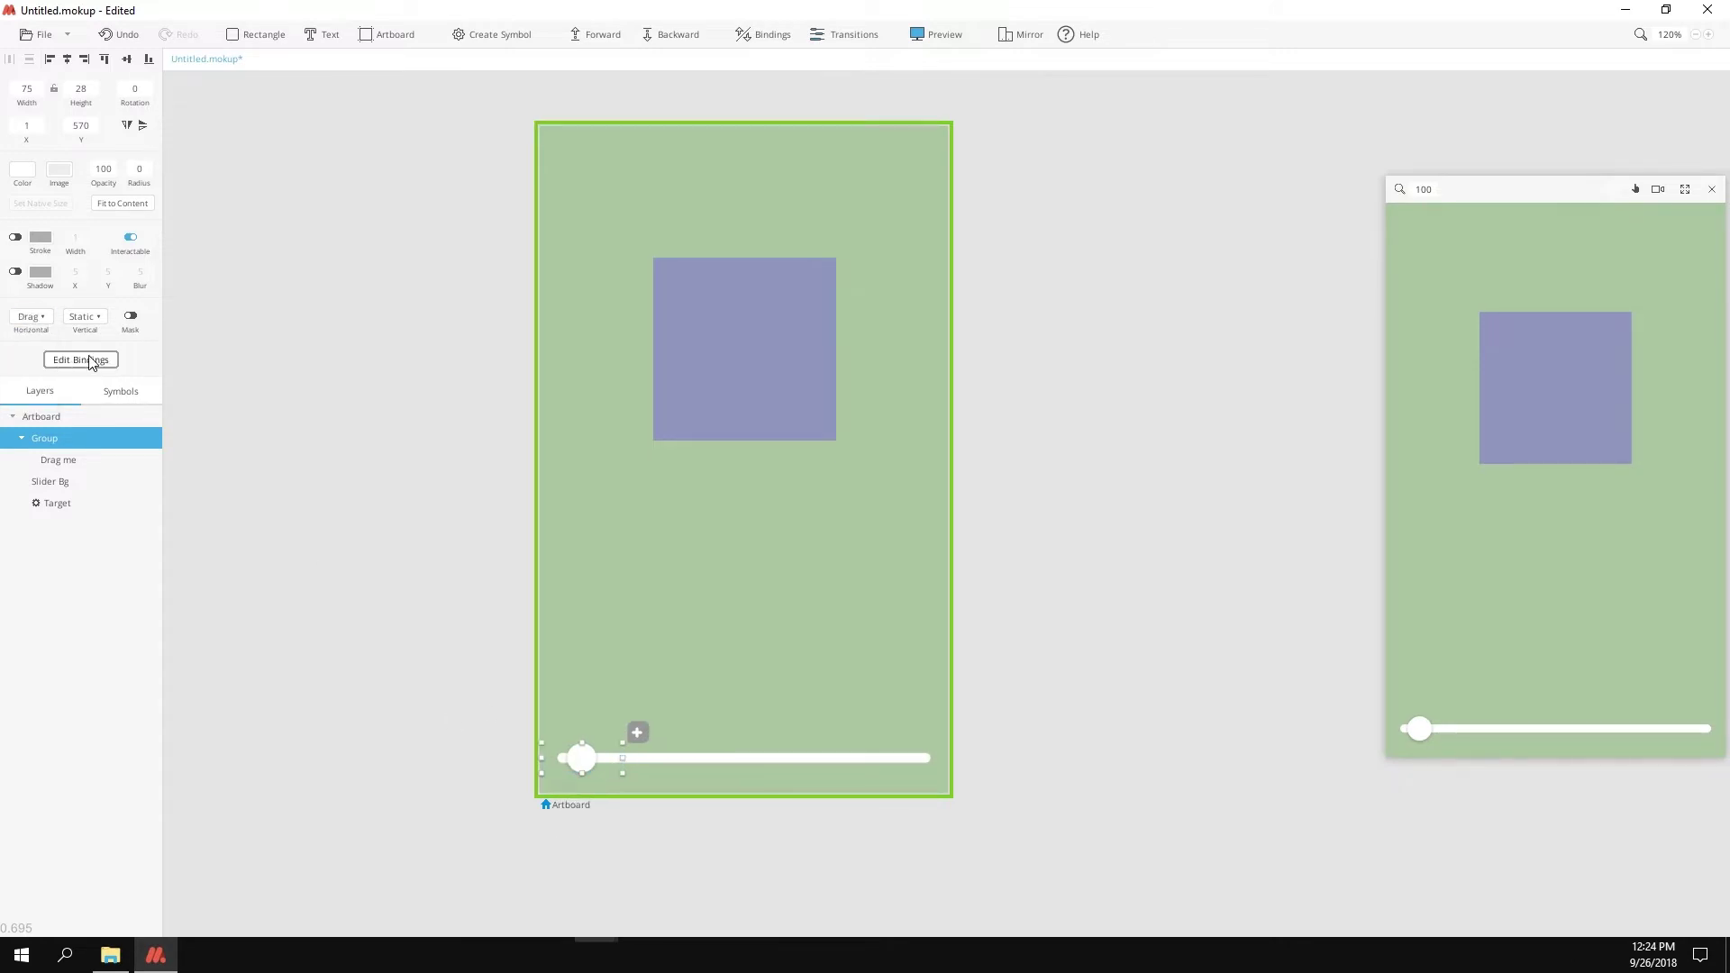
# Step: Bind the group's drag to Target, showing Artboard at the 0px start position
pyautogui.click(91, 360)
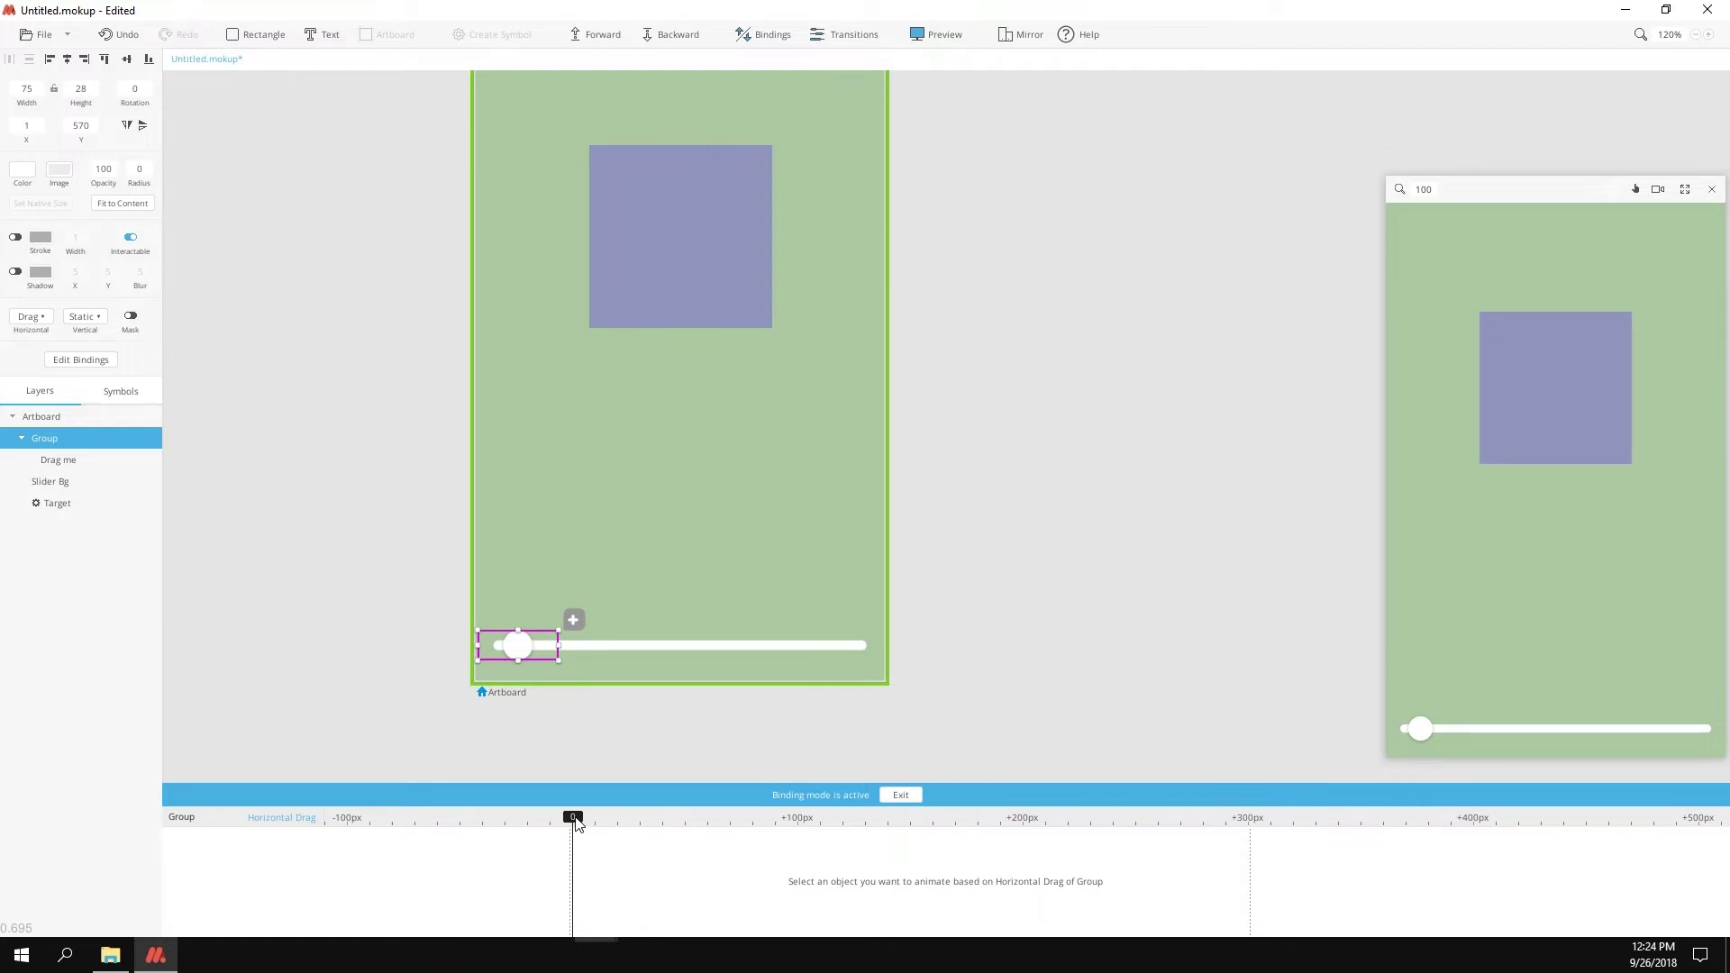
pyautogui.click(58, 503)
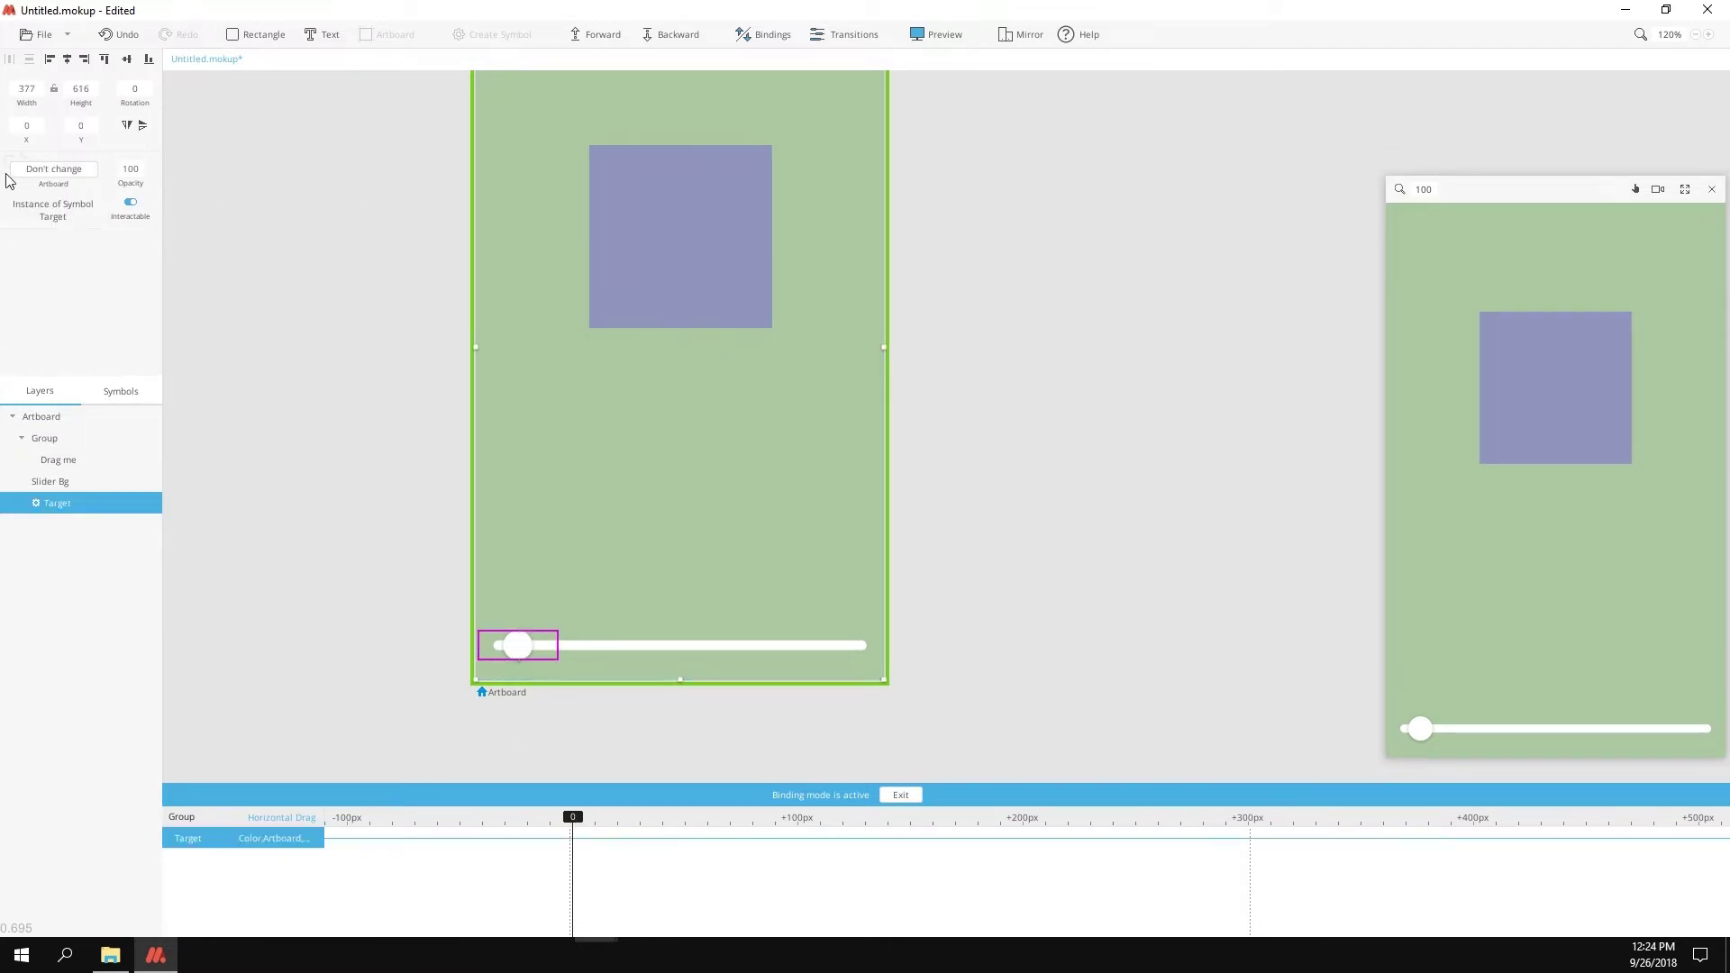
pyautogui.moveTo(587, 827); pyautogui.dragTo(581, 823)
pyautogui.click(63, 169)
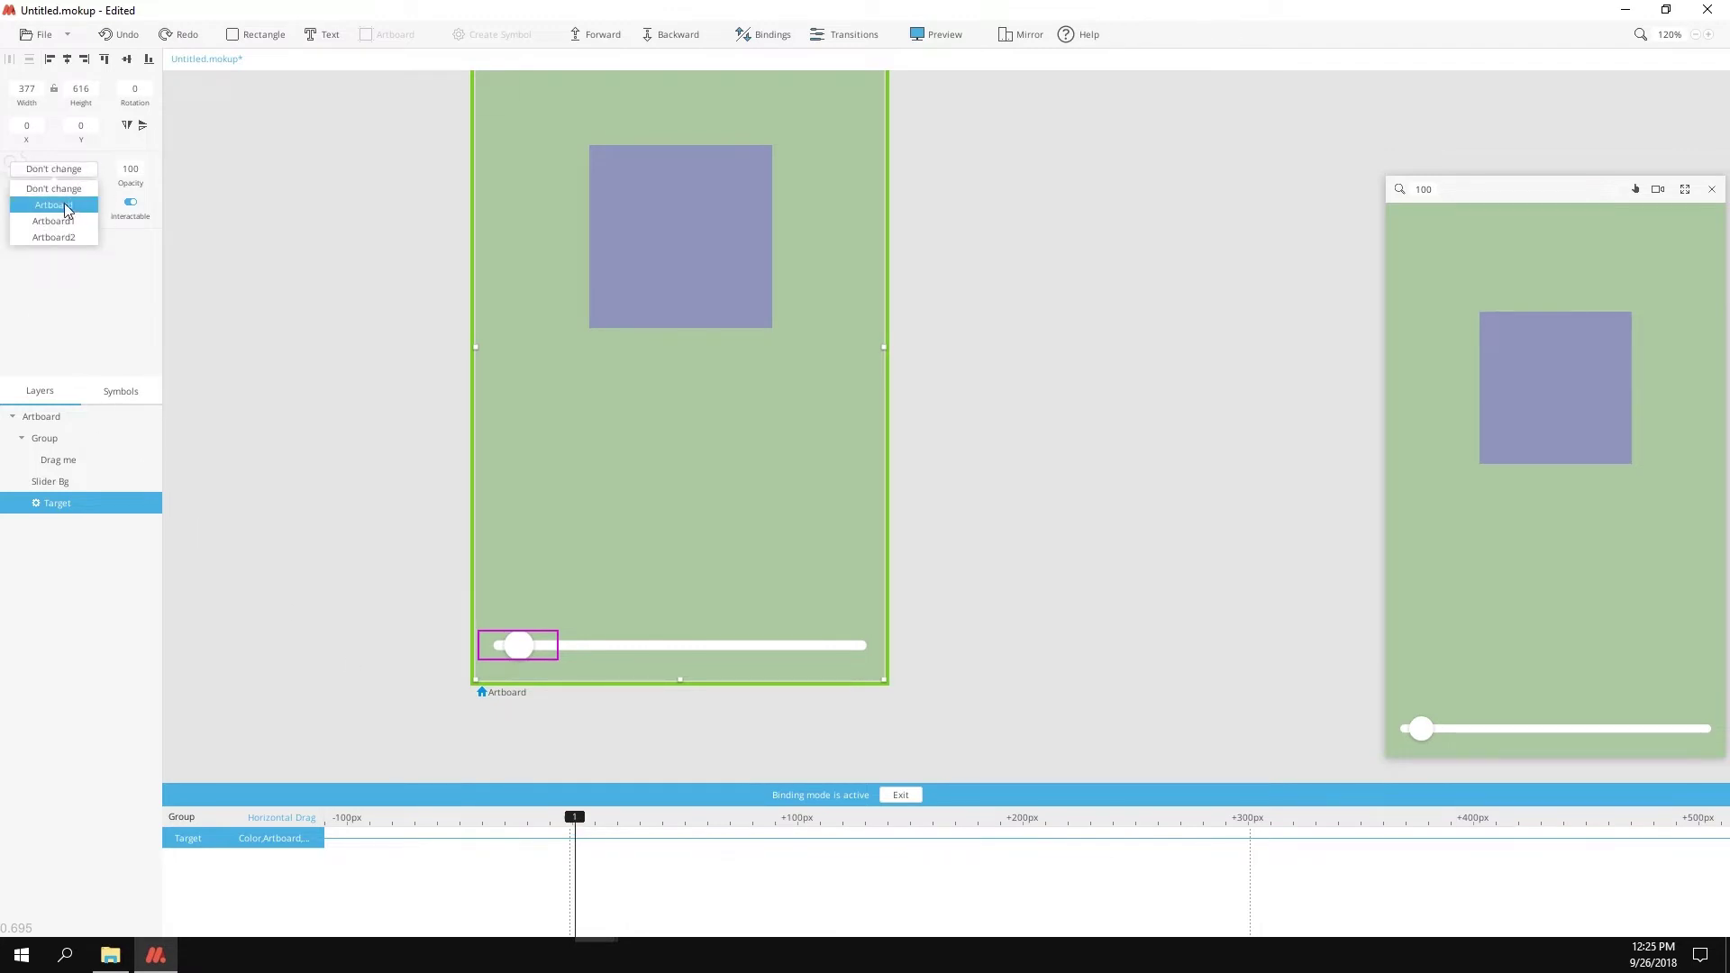
pyautogui.click(67, 207)
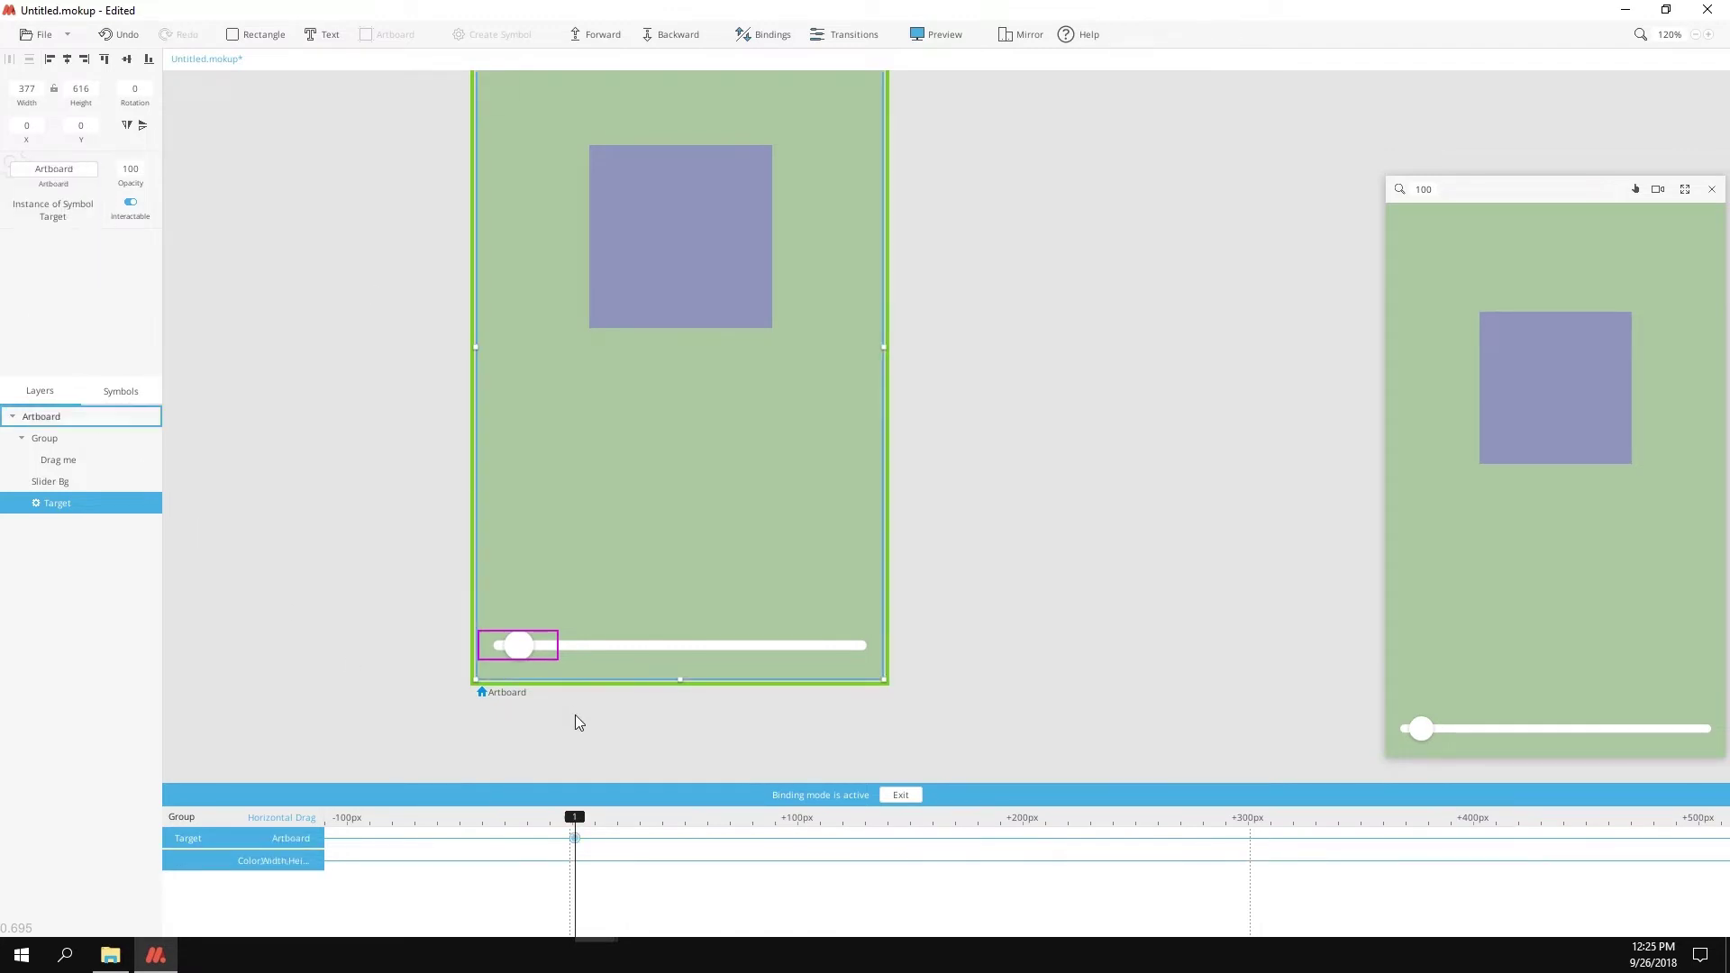
# Step: Show Artboard1 at about 147px and Artboard2 at about 290px, then exit binding mode
pyautogui.moveTo(577, 823); pyautogui.dragTo(904, 840)
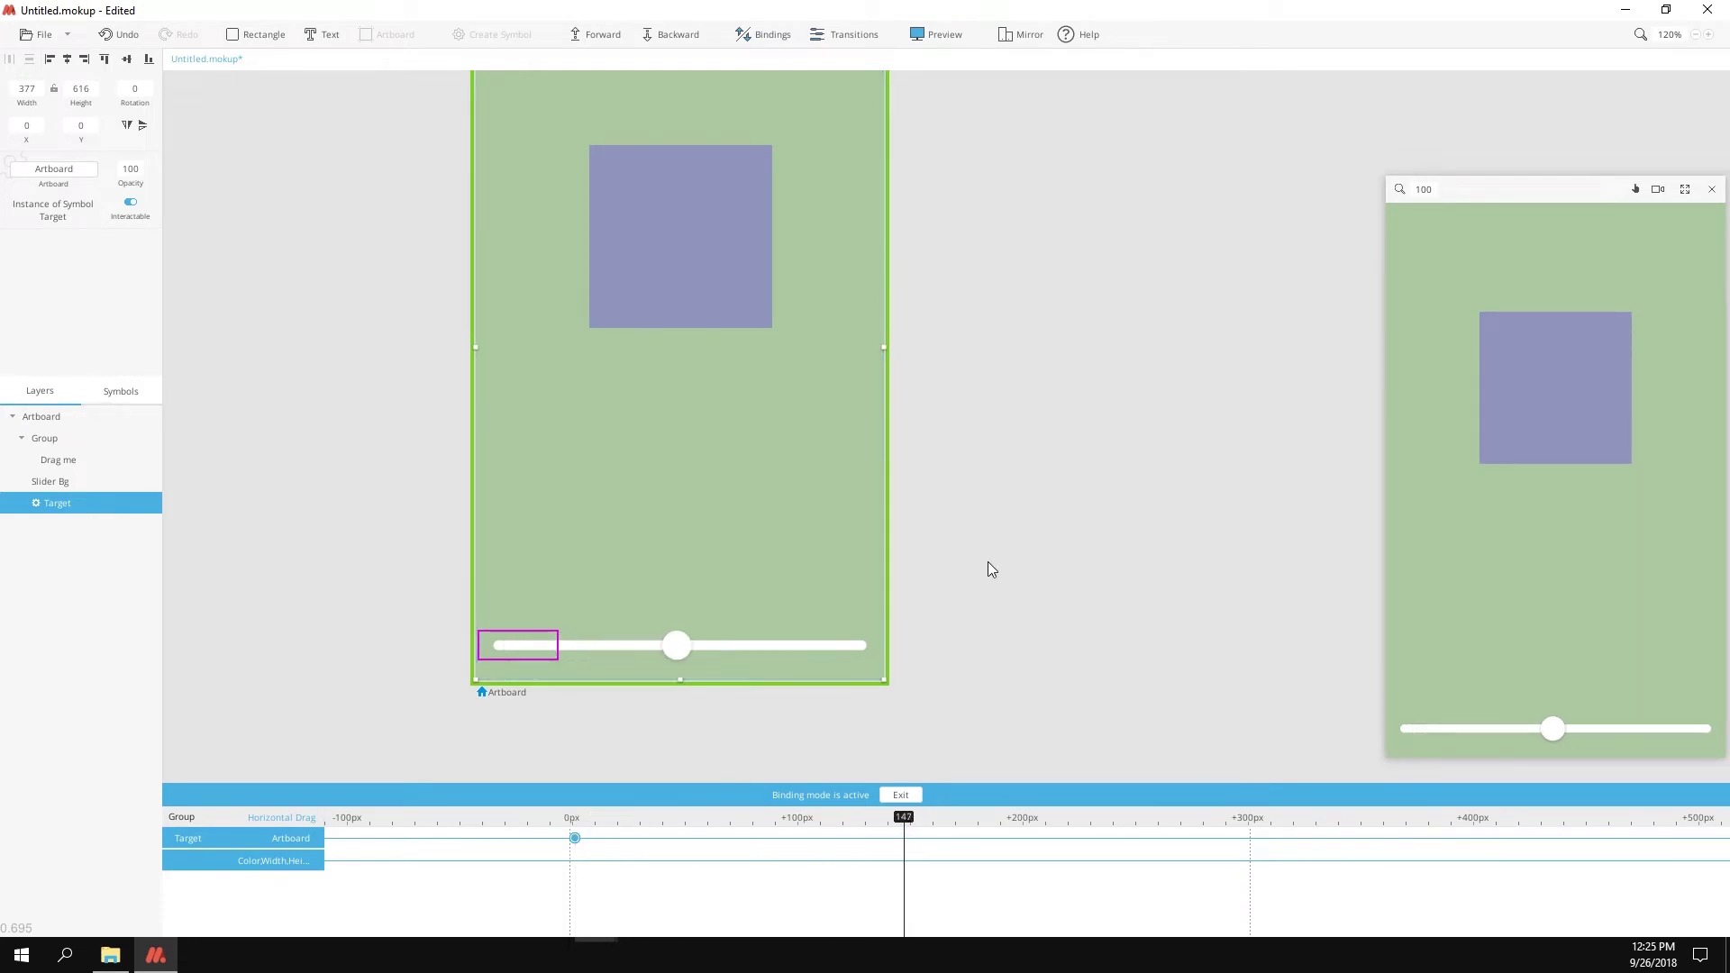
pyautogui.click(79, 172)
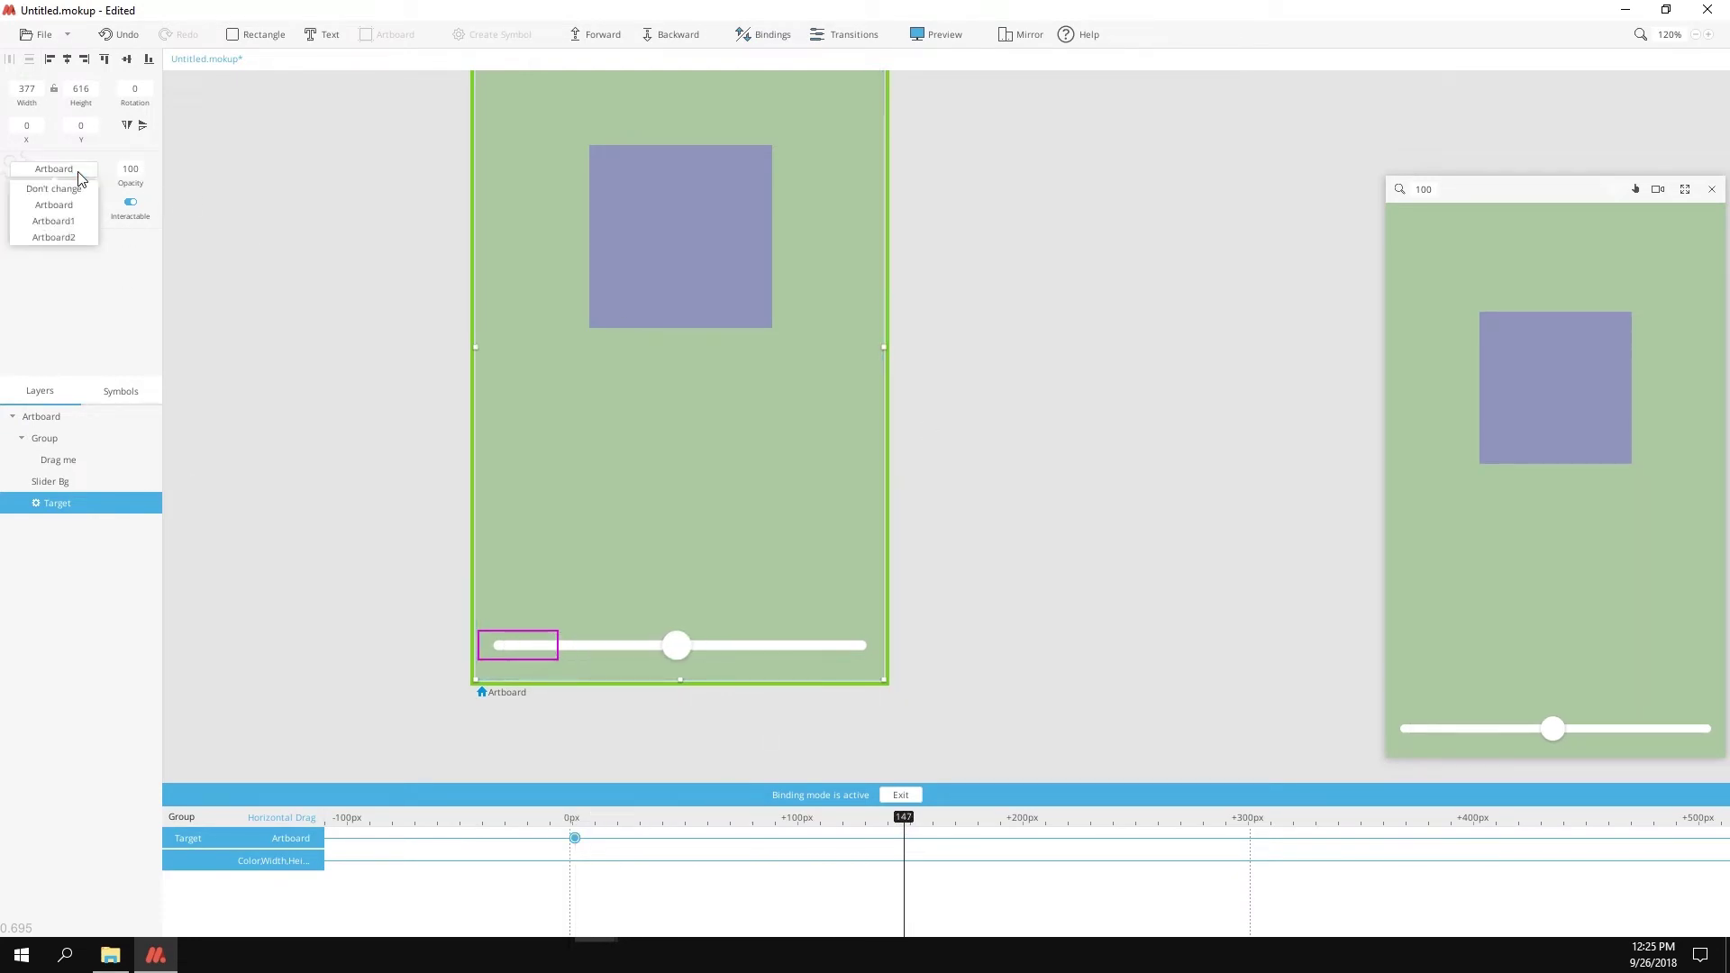
pyautogui.click(75, 222)
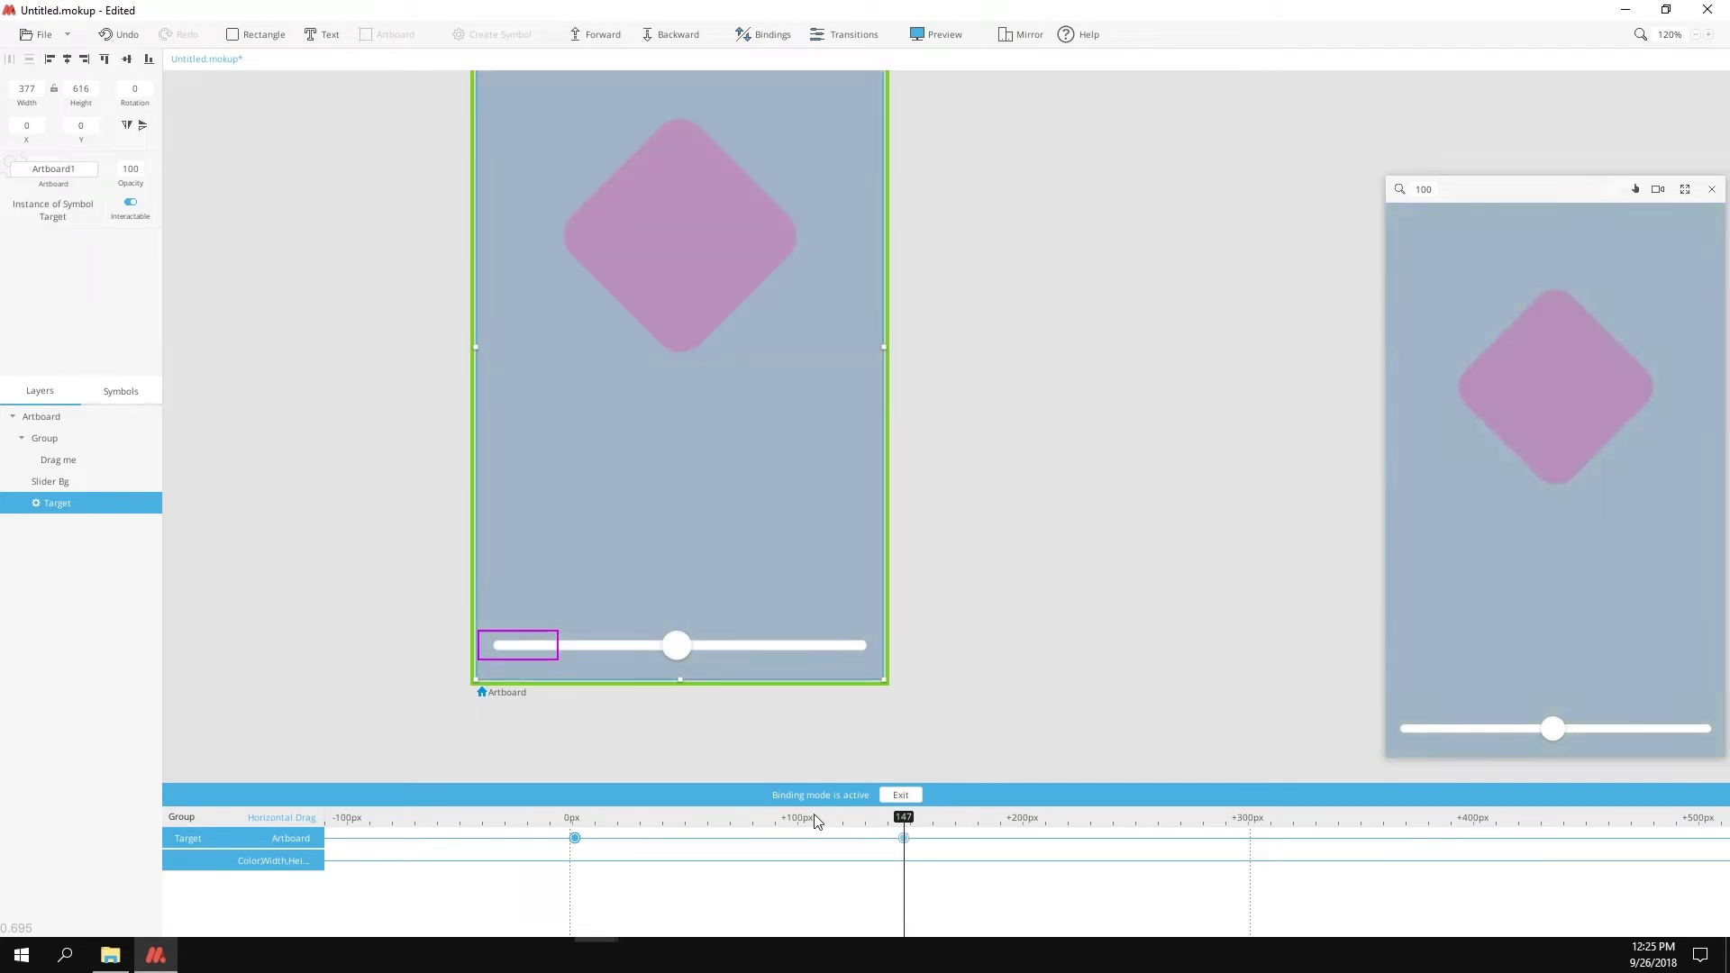
pyautogui.click(904, 837)
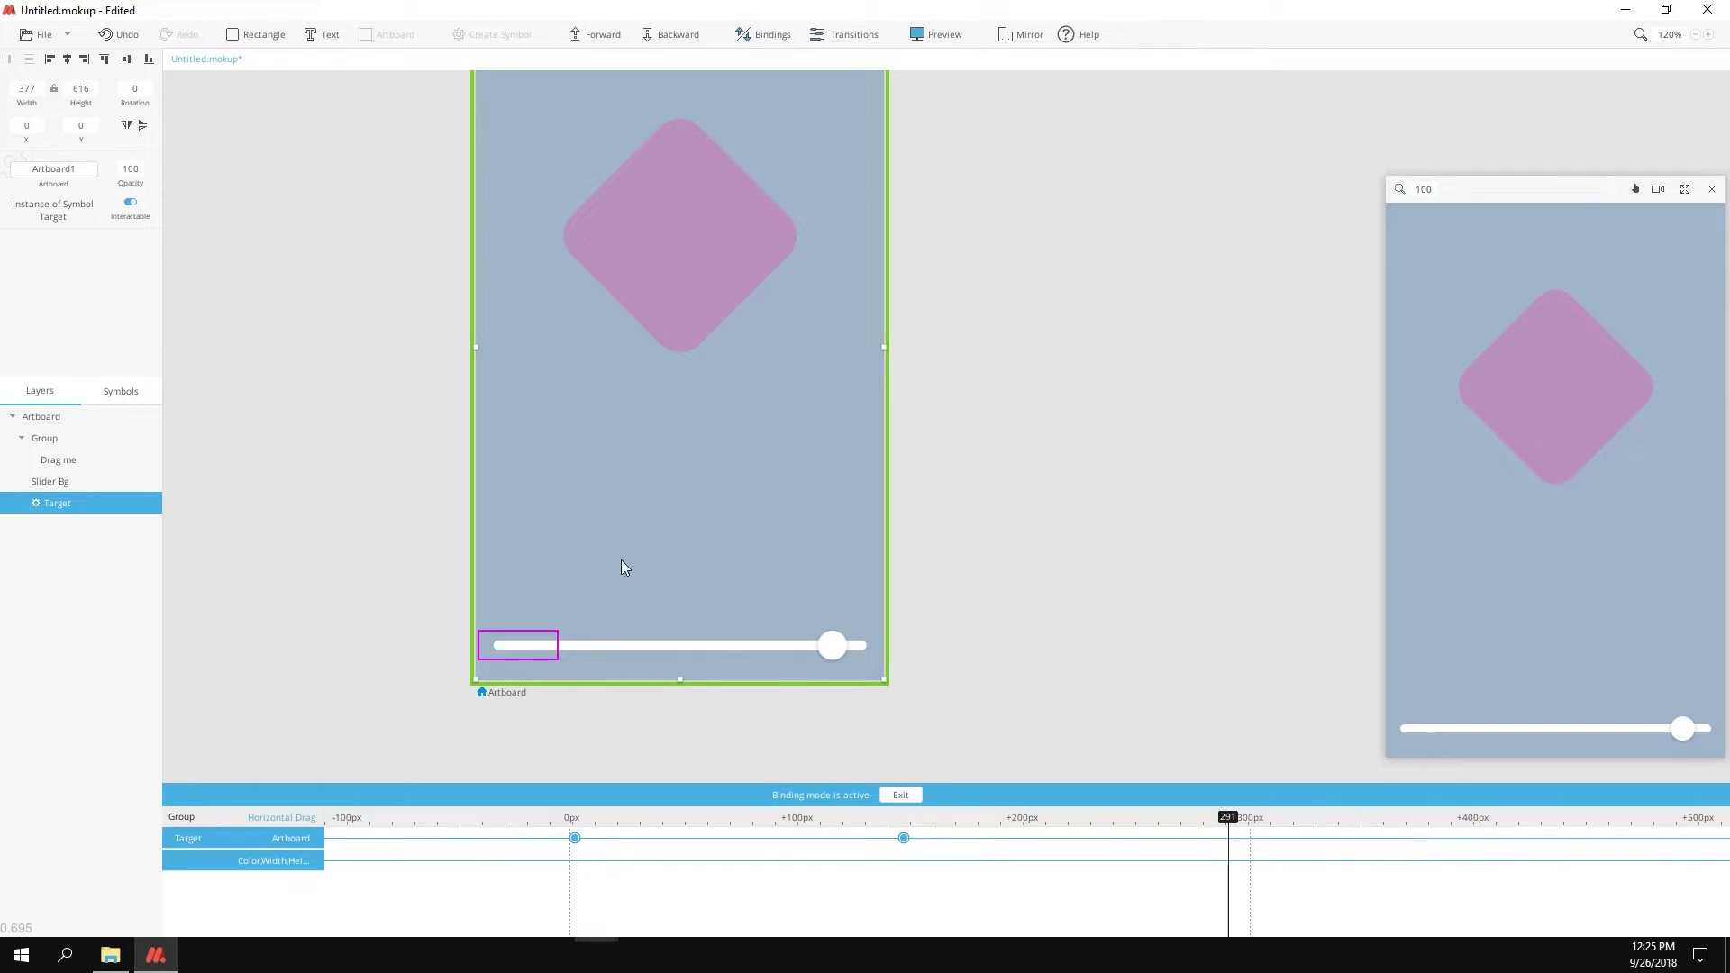
pyautogui.click(63, 171)
pyautogui.click(52, 238)
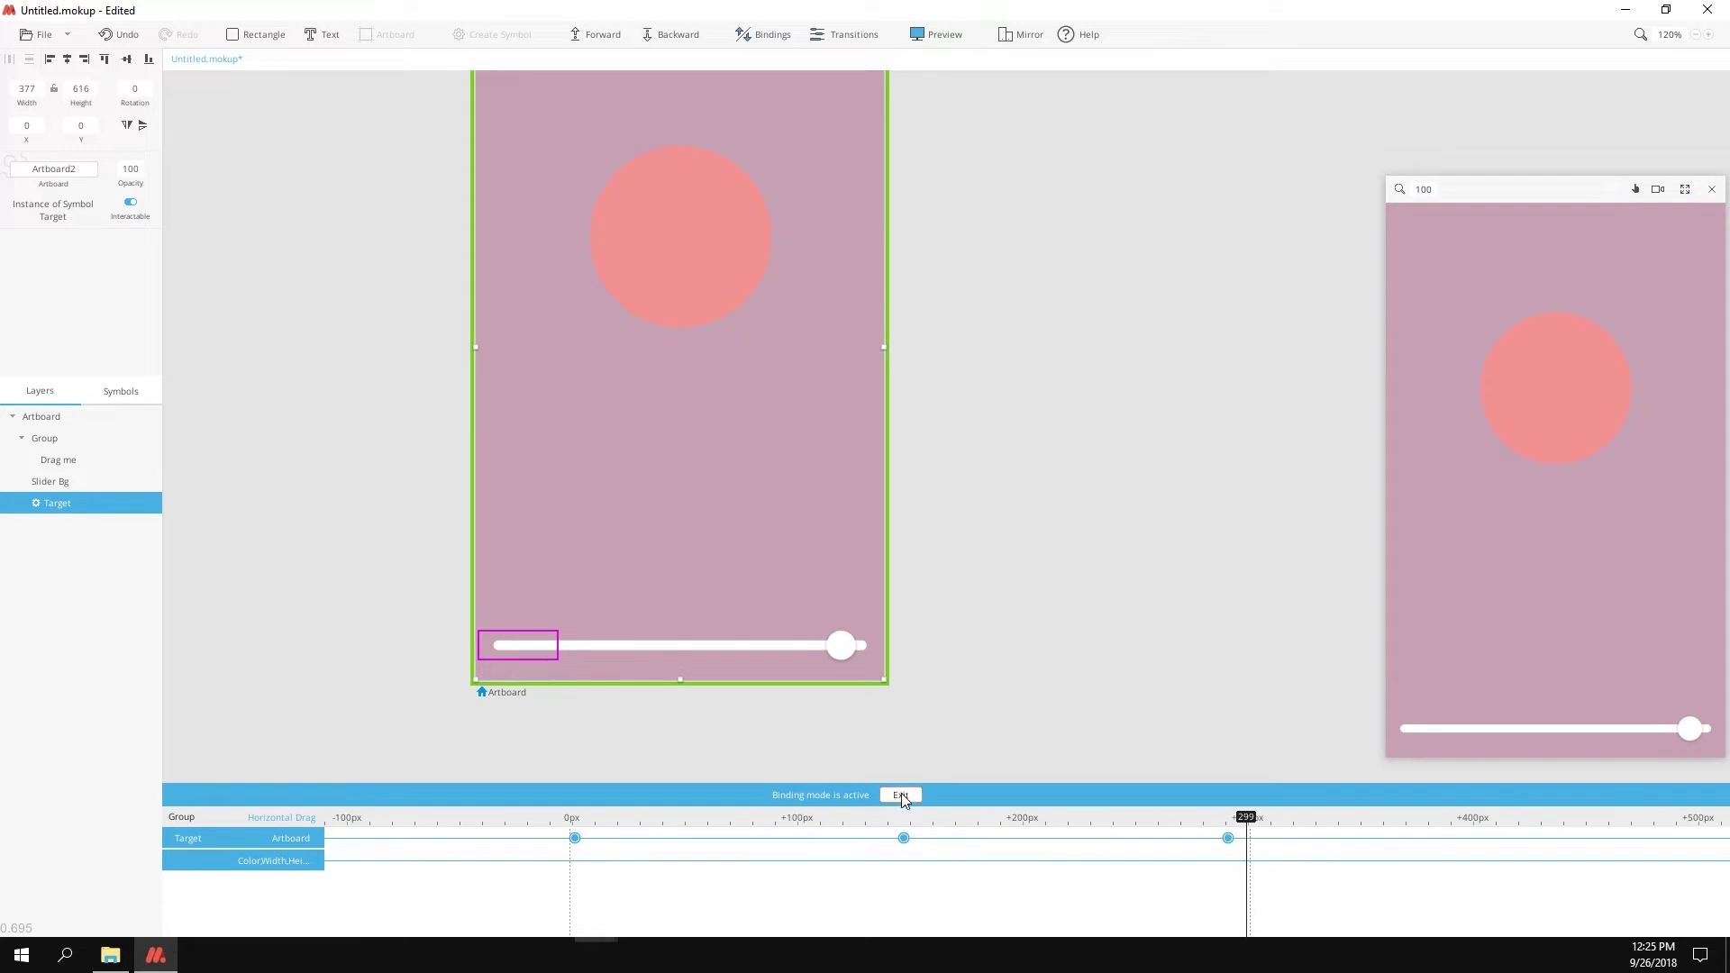
pyautogui.click(901, 795)
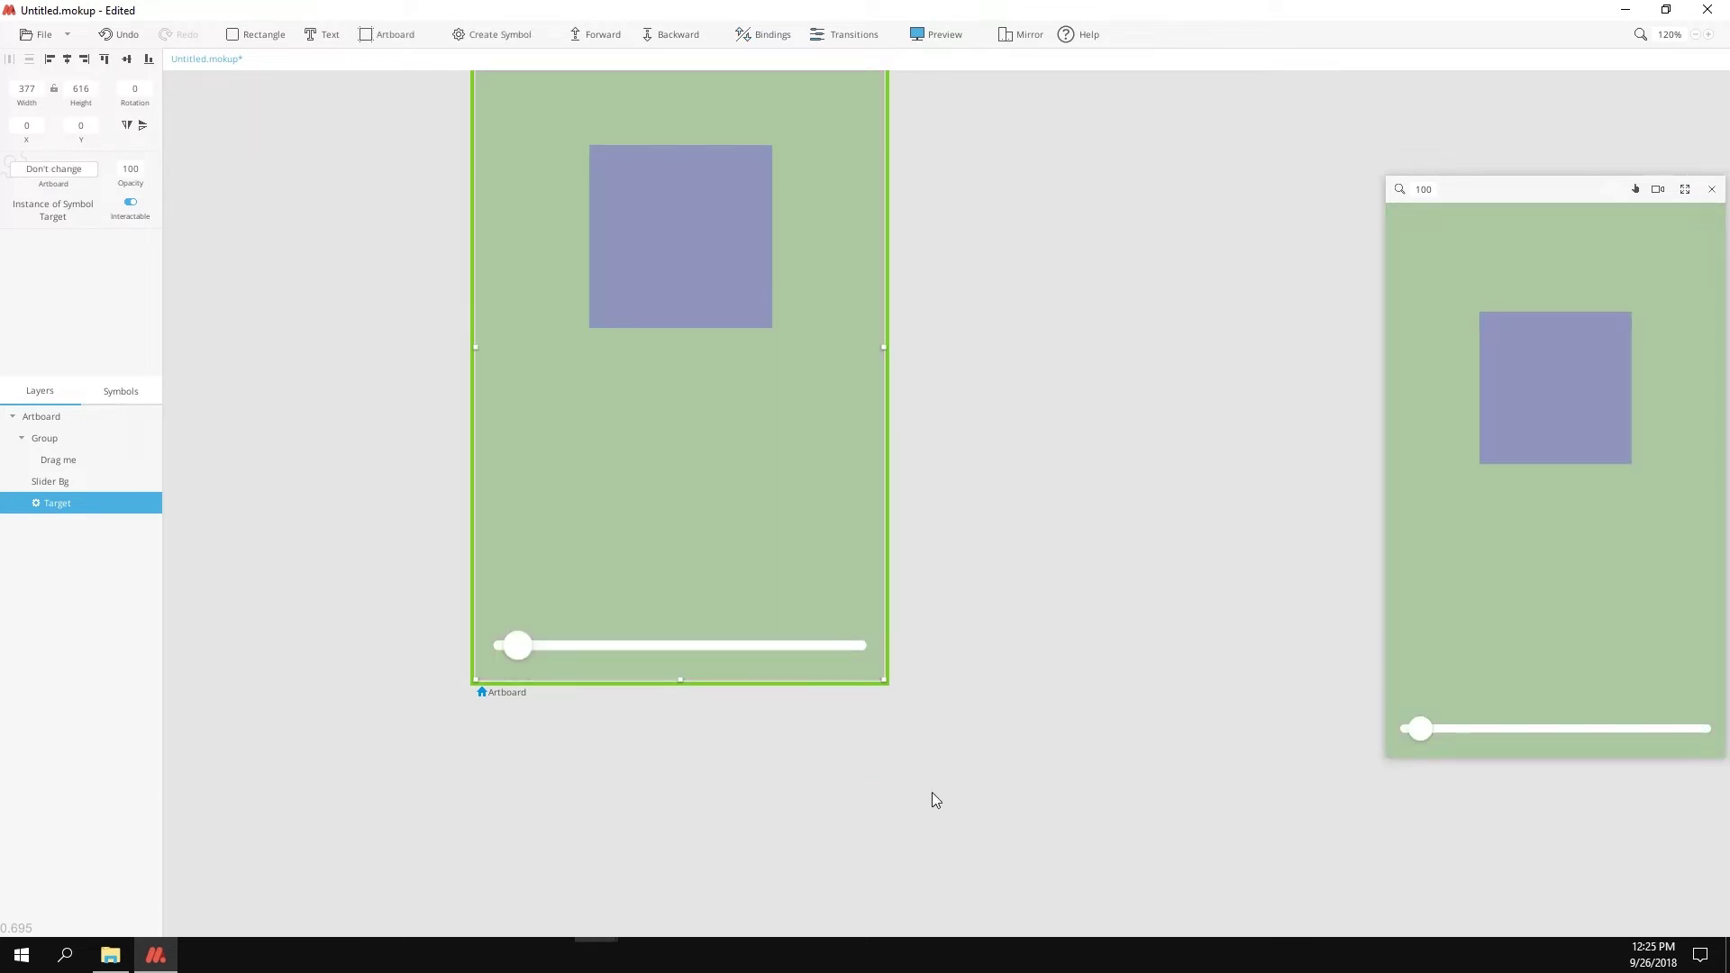
# Step: Expand the preview to full screen and drag the slider knob to test the artboard switching
pyautogui.click(1683, 188)
pyautogui.moveTo(728, 740); pyautogui.dragTo(968, 741)
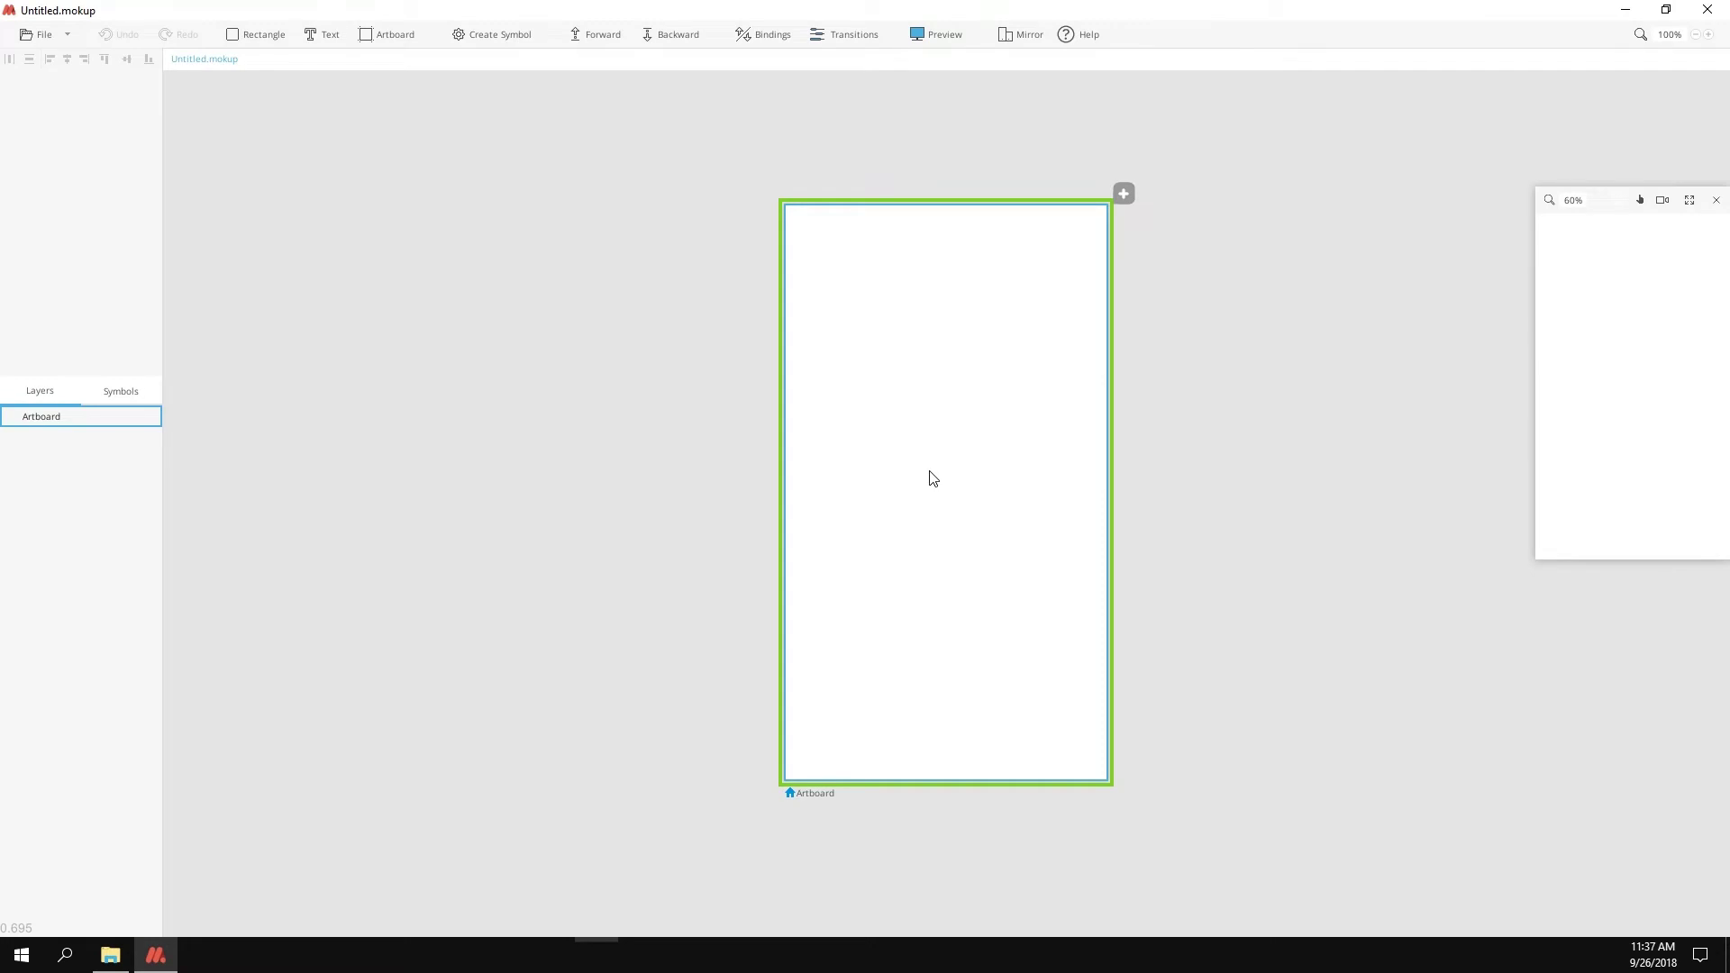
# Step: Import the card-list design from its pasted Figma document URL, then zoom out
pyautogui.click(36, 40)
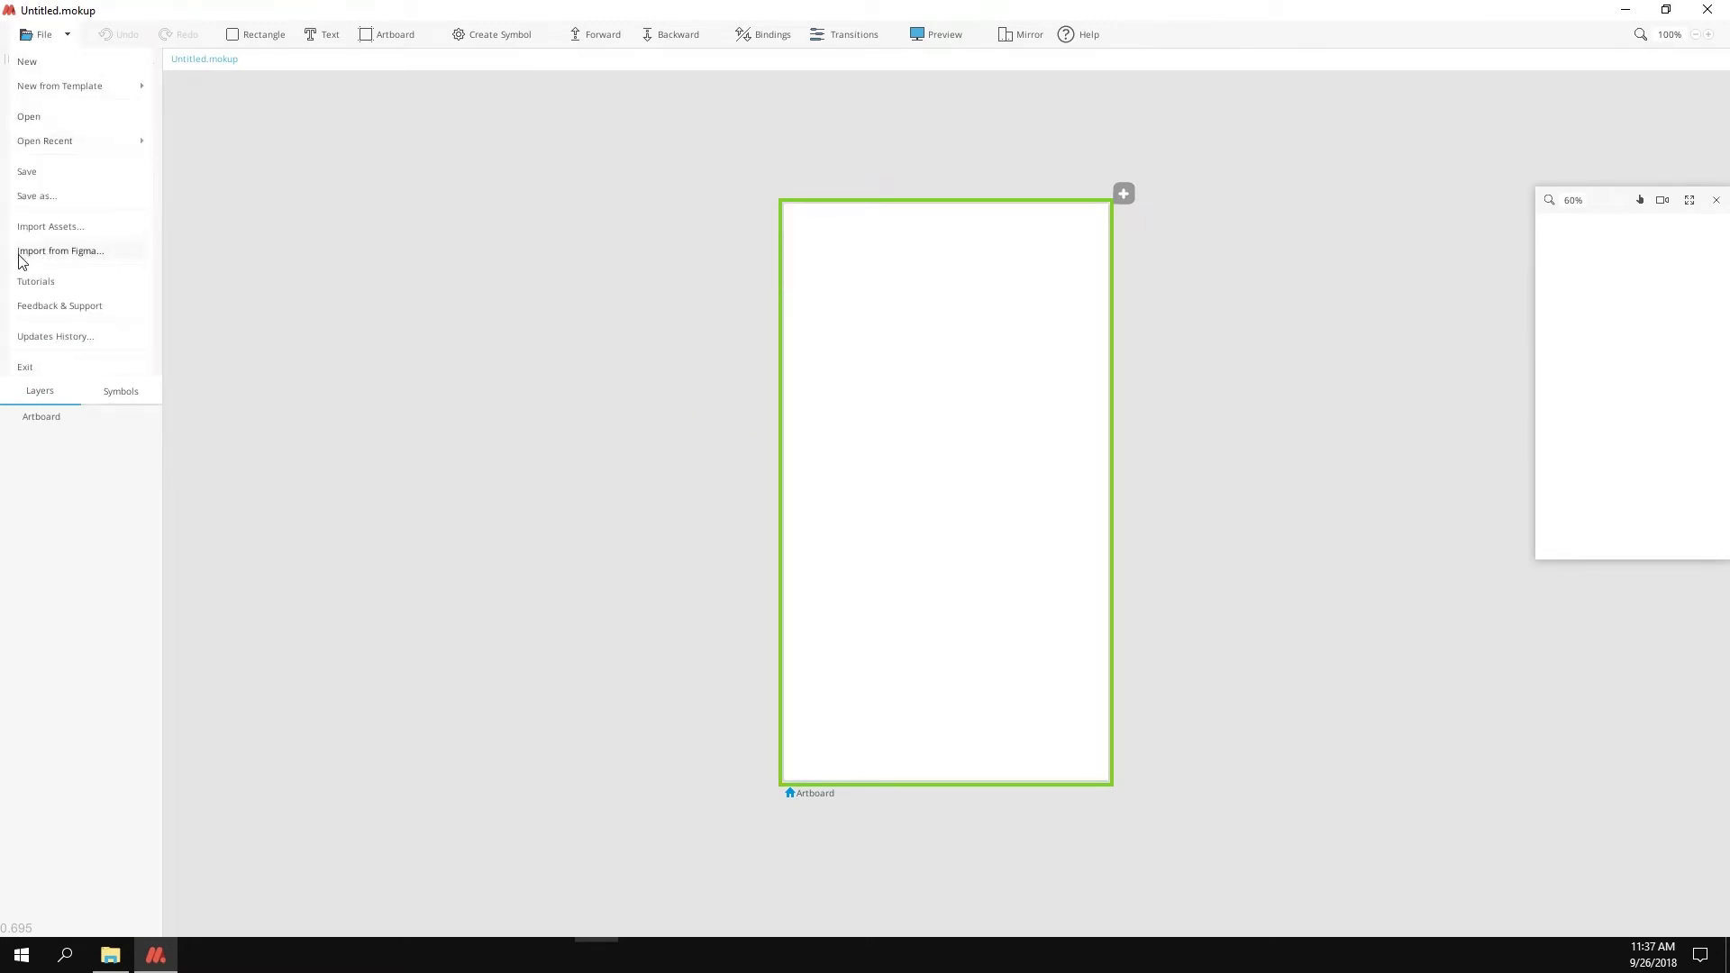
pyautogui.click(121, 255)
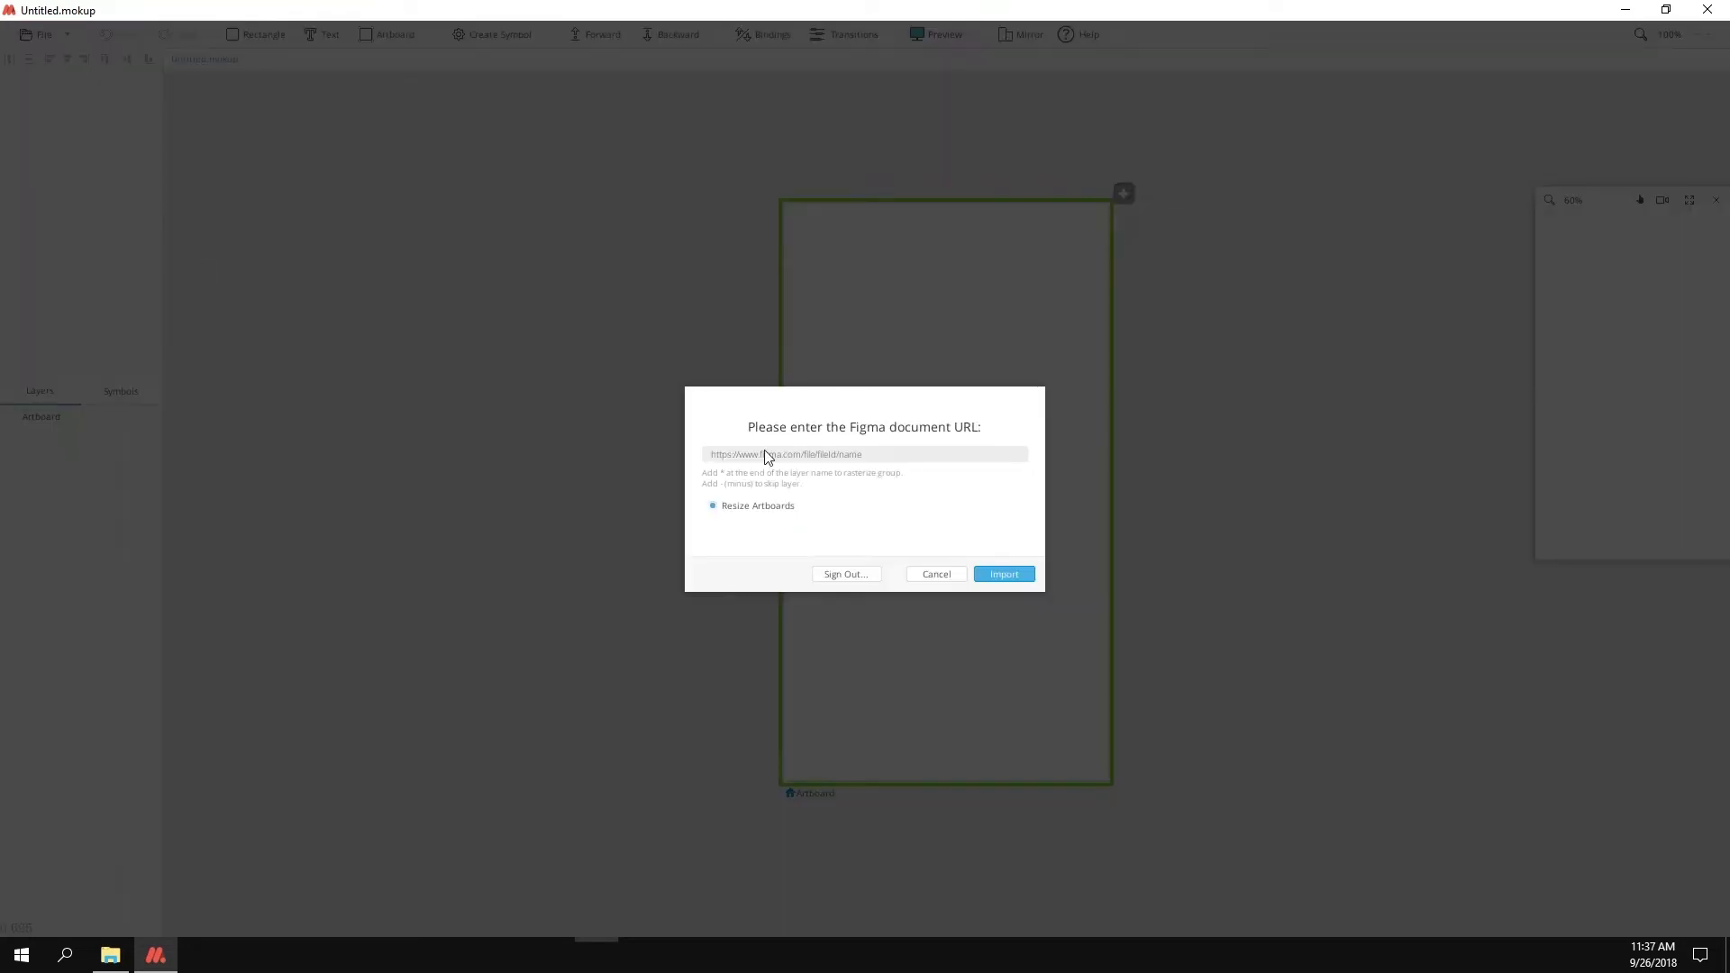
pyautogui.click(715, 456)
pyautogui.click(1003, 574)
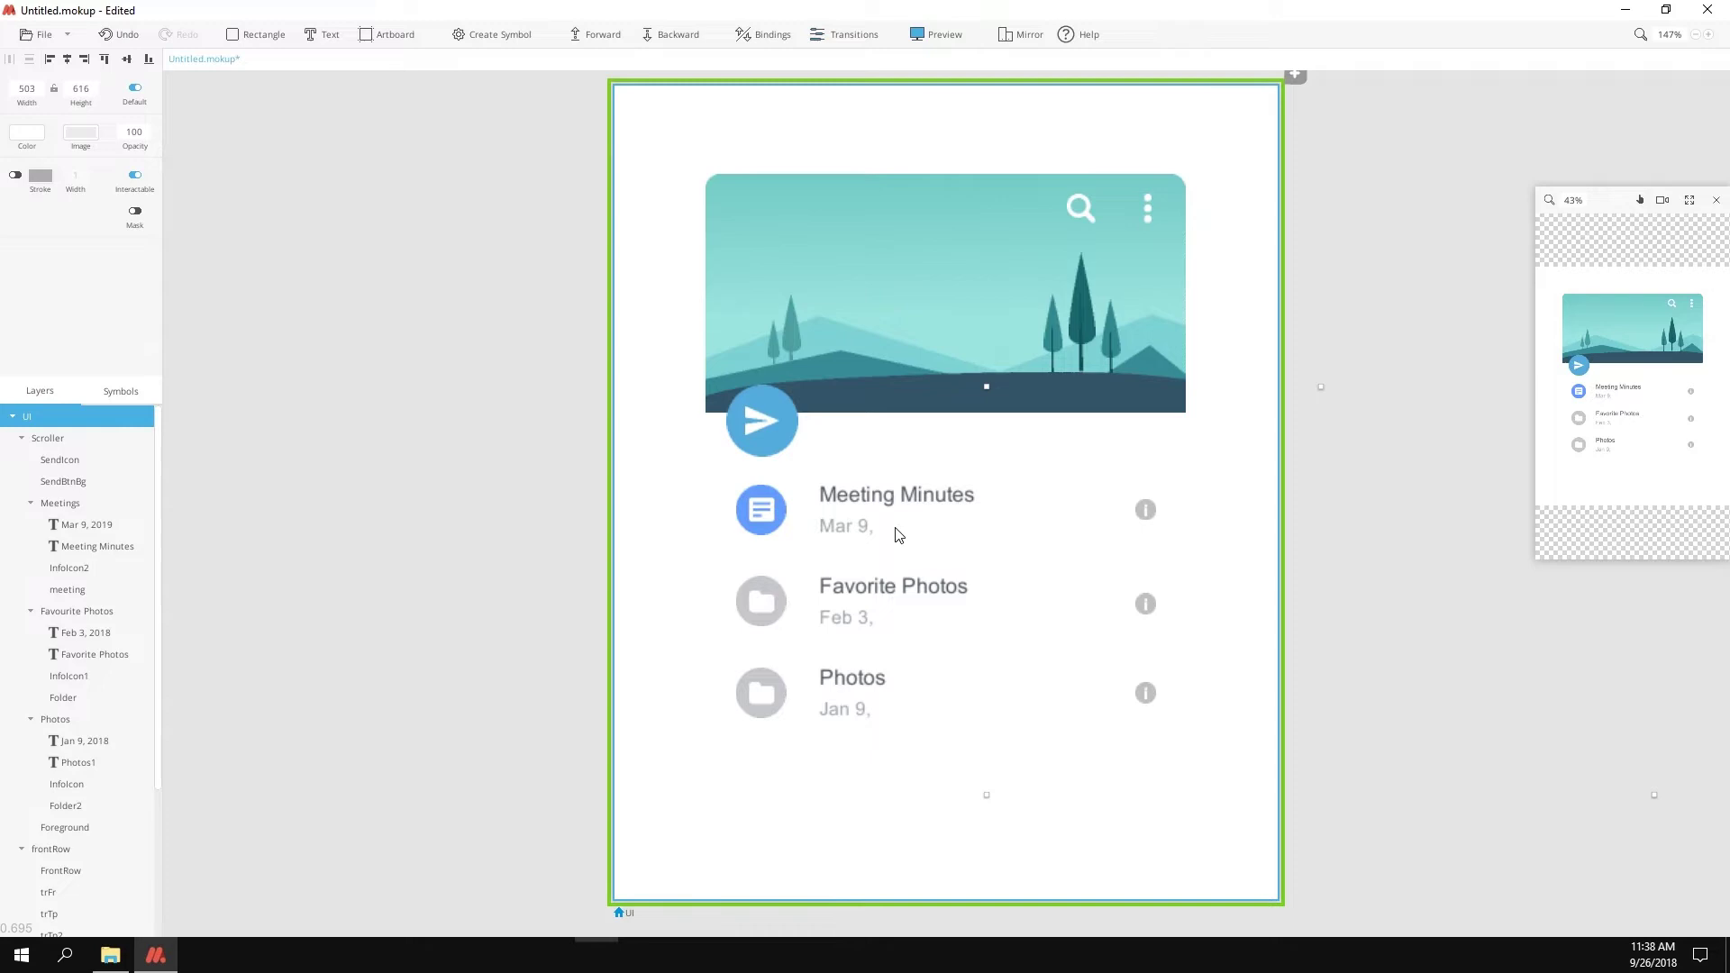
pyautogui.scroll(-3, 889, 425)
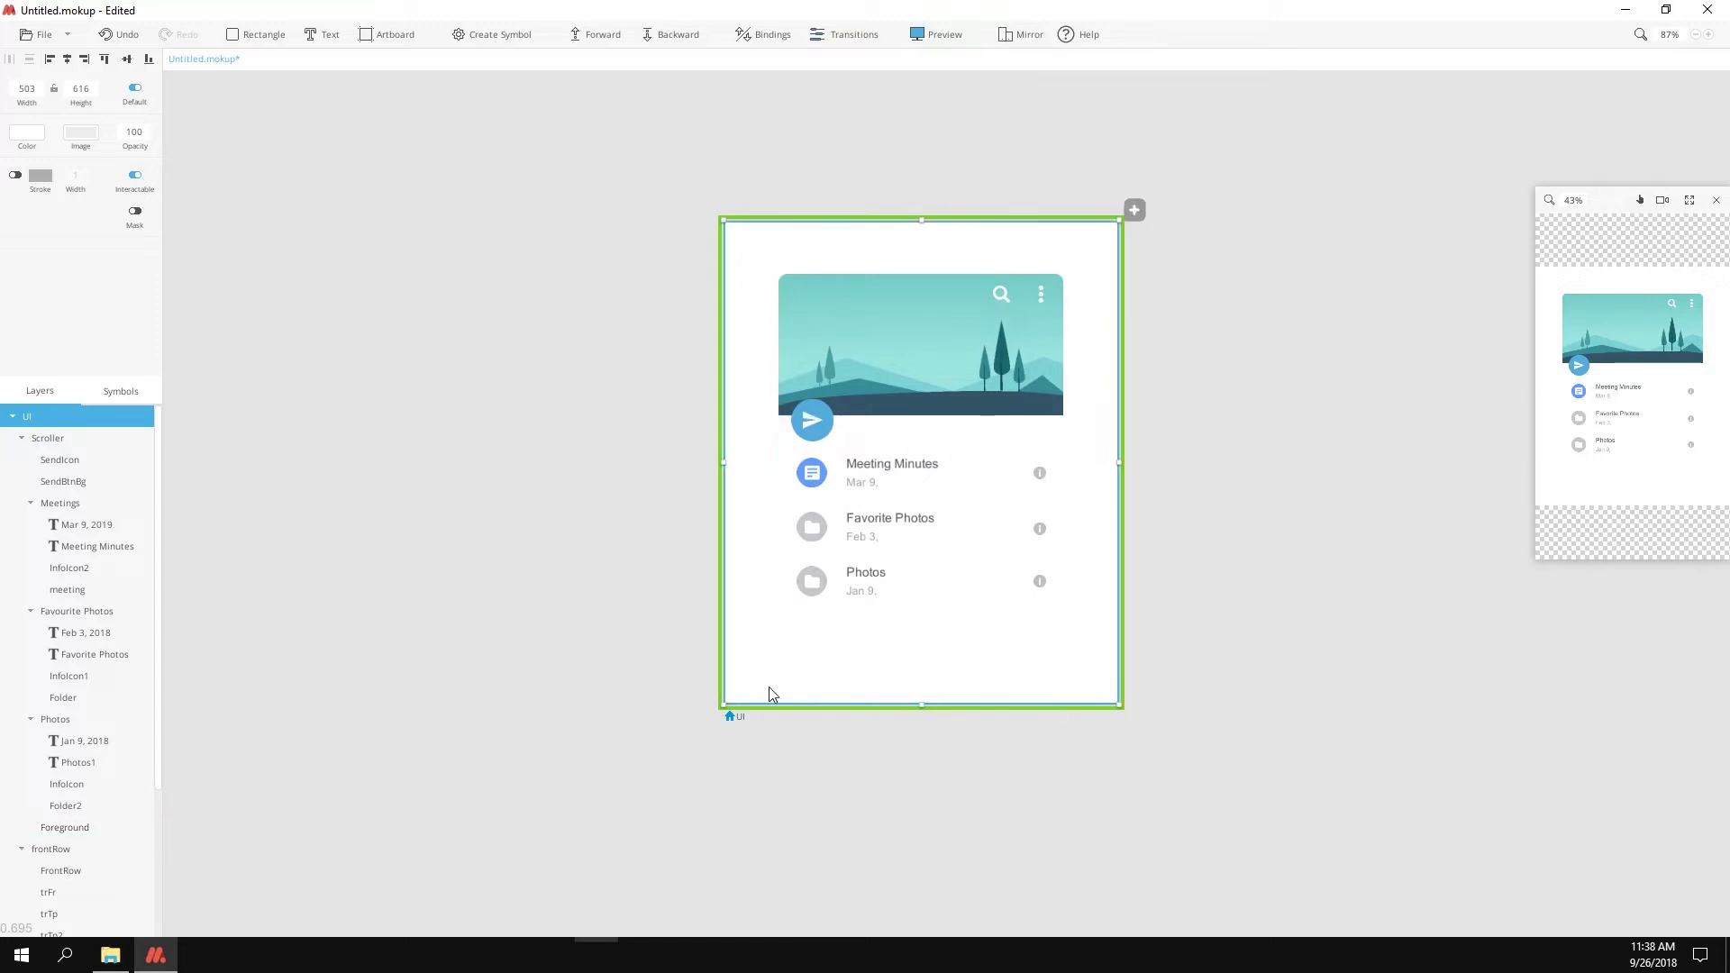
# Step: Set the artboard background to the sampled grey canvas colour
pyautogui.click(36, 142)
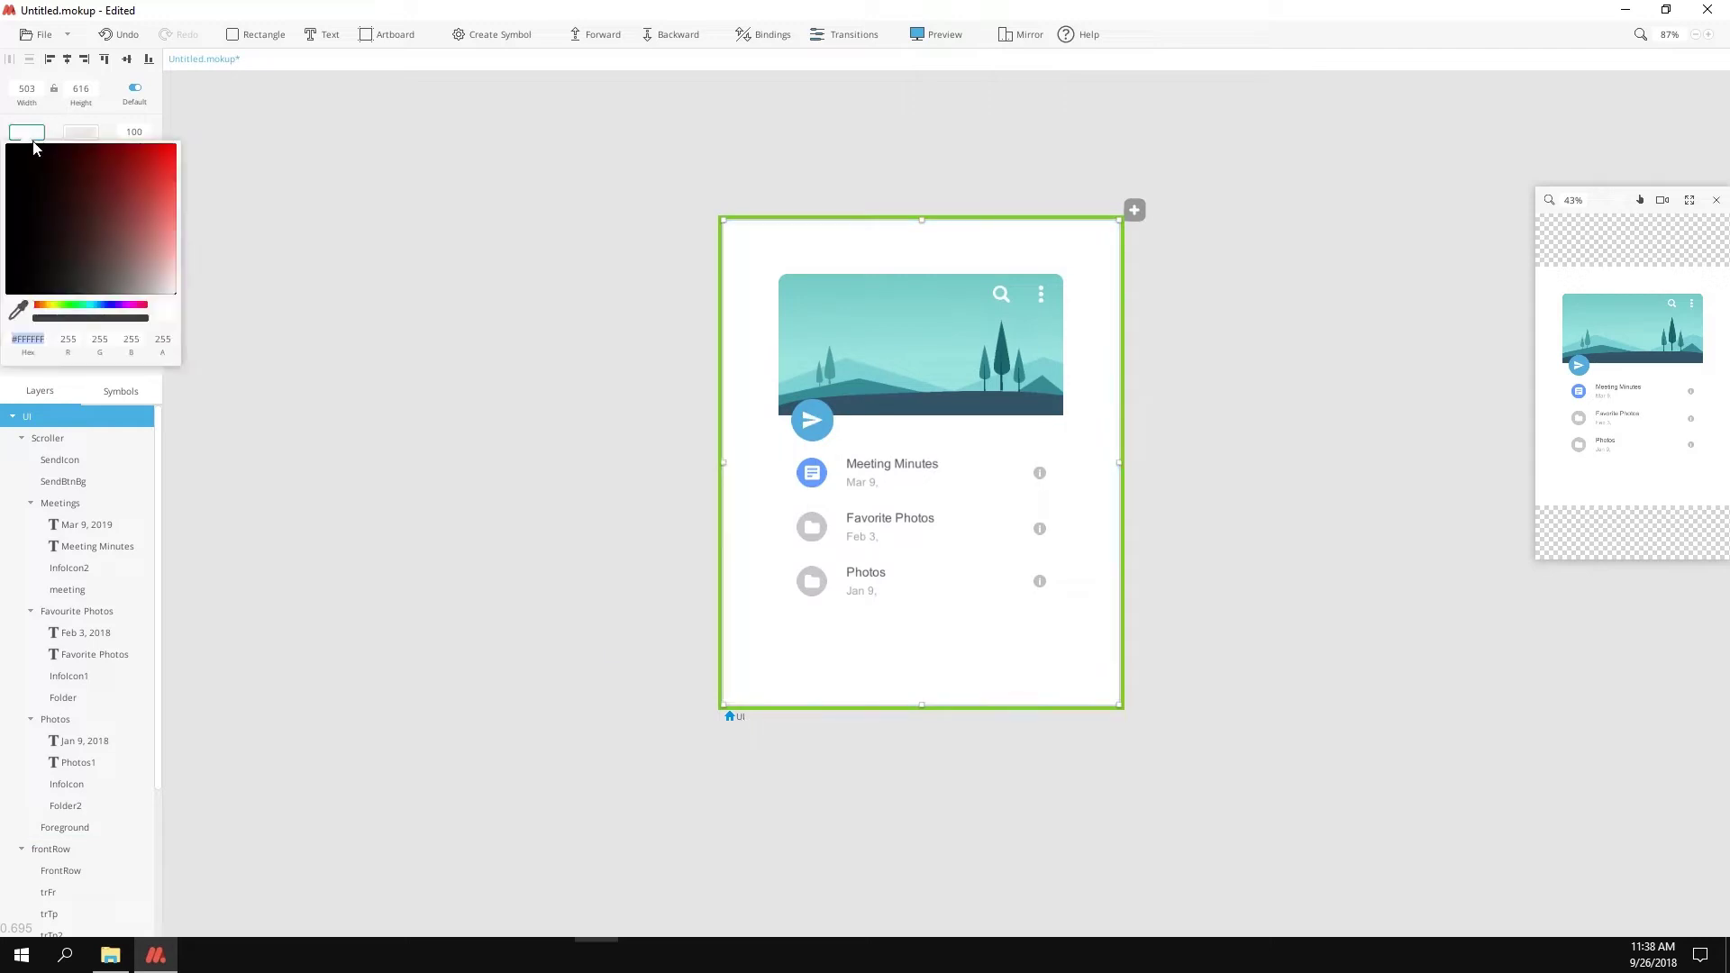
pyautogui.click(20, 310)
pyautogui.click(679, 475)
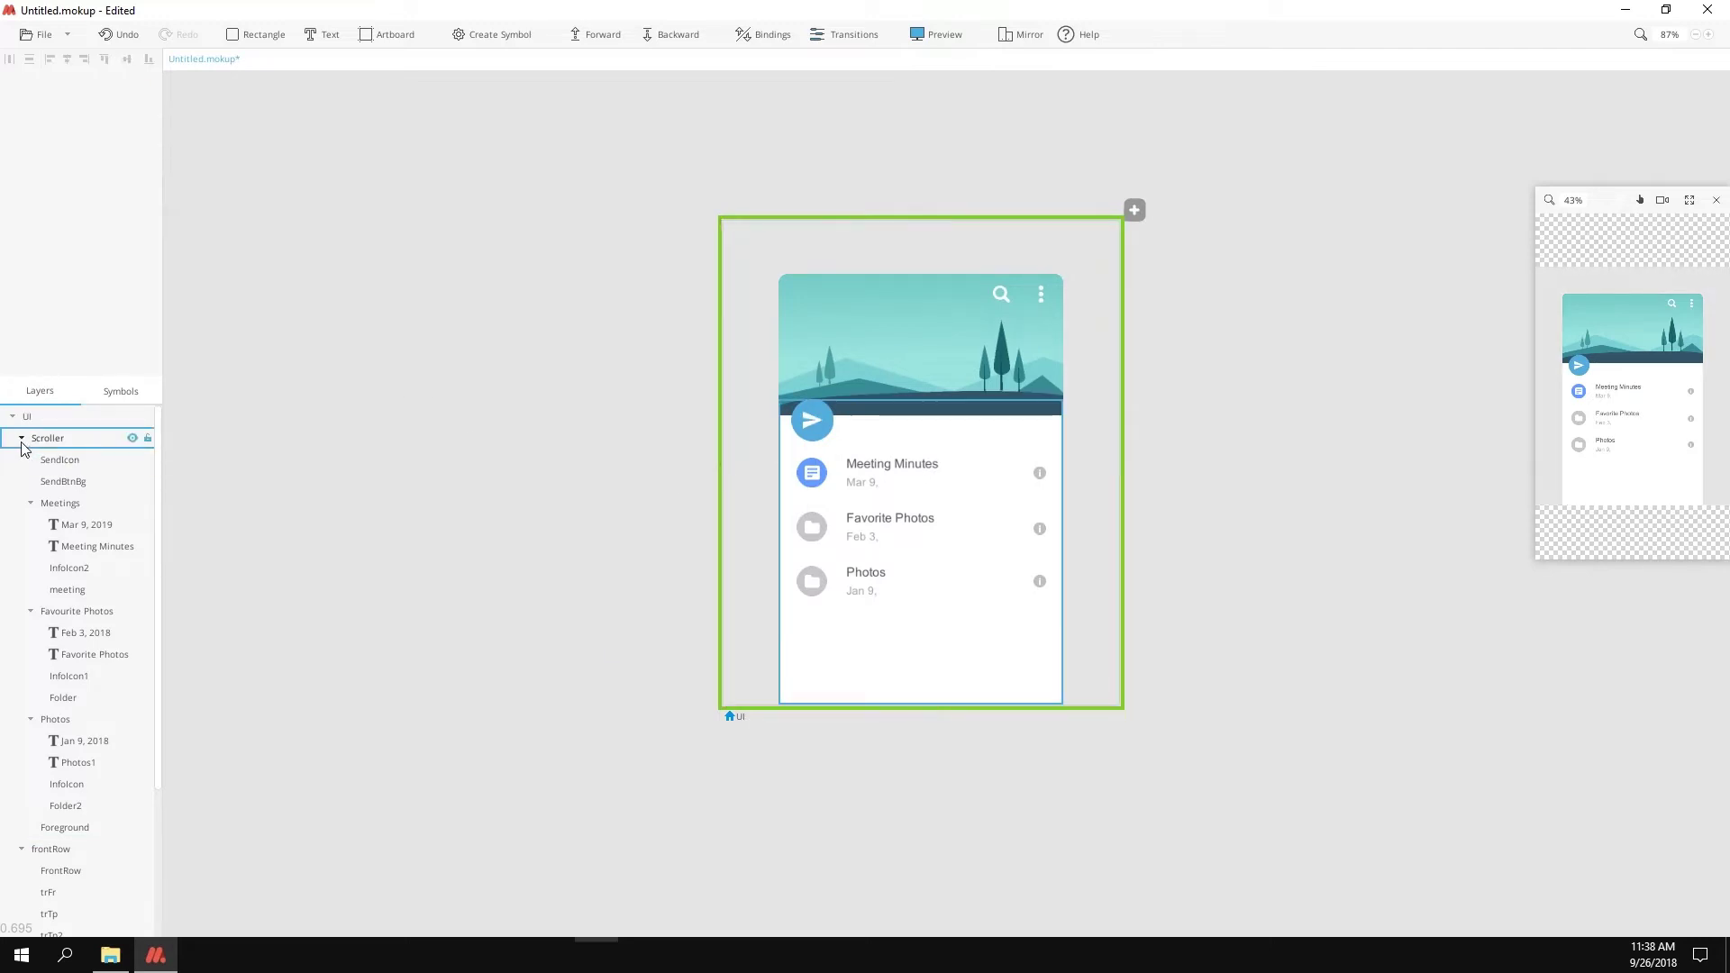
pyautogui.click(22, 438)
# Step: Move masker to the top of the layers and nest the seven UI layers inside it
pyautogui.click(22, 459)
pyautogui.click(63, 567)
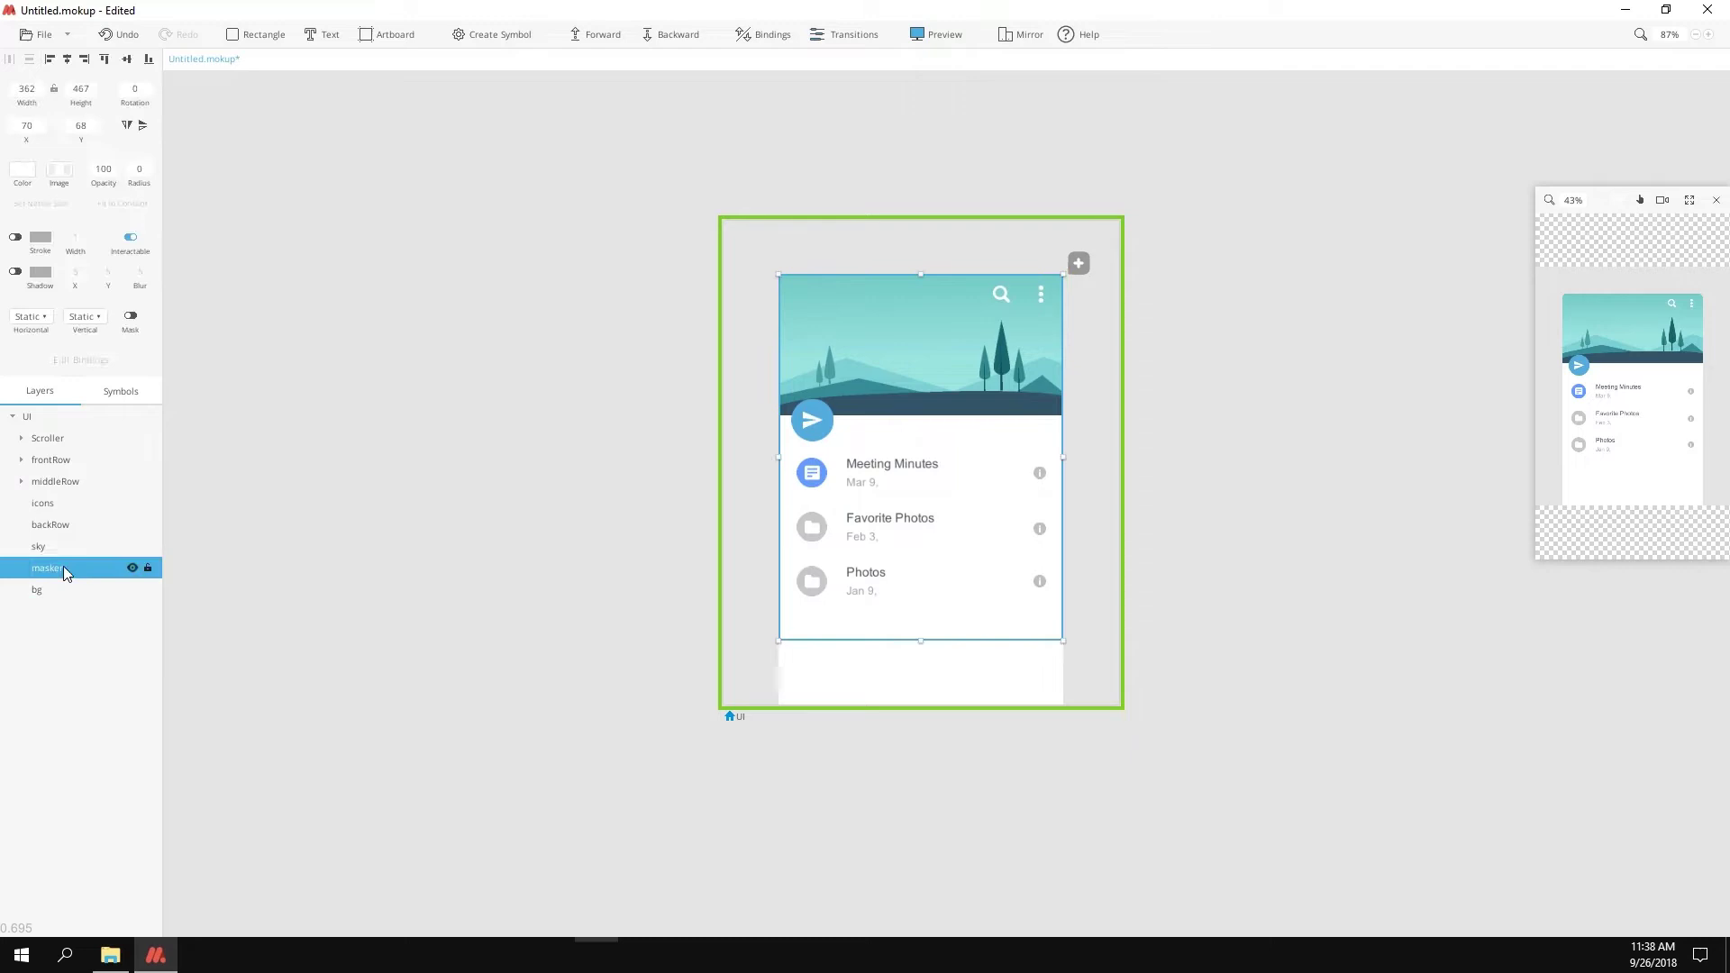
pyautogui.moveTo(79, 569); pyautogui.dragTo(31, 450)
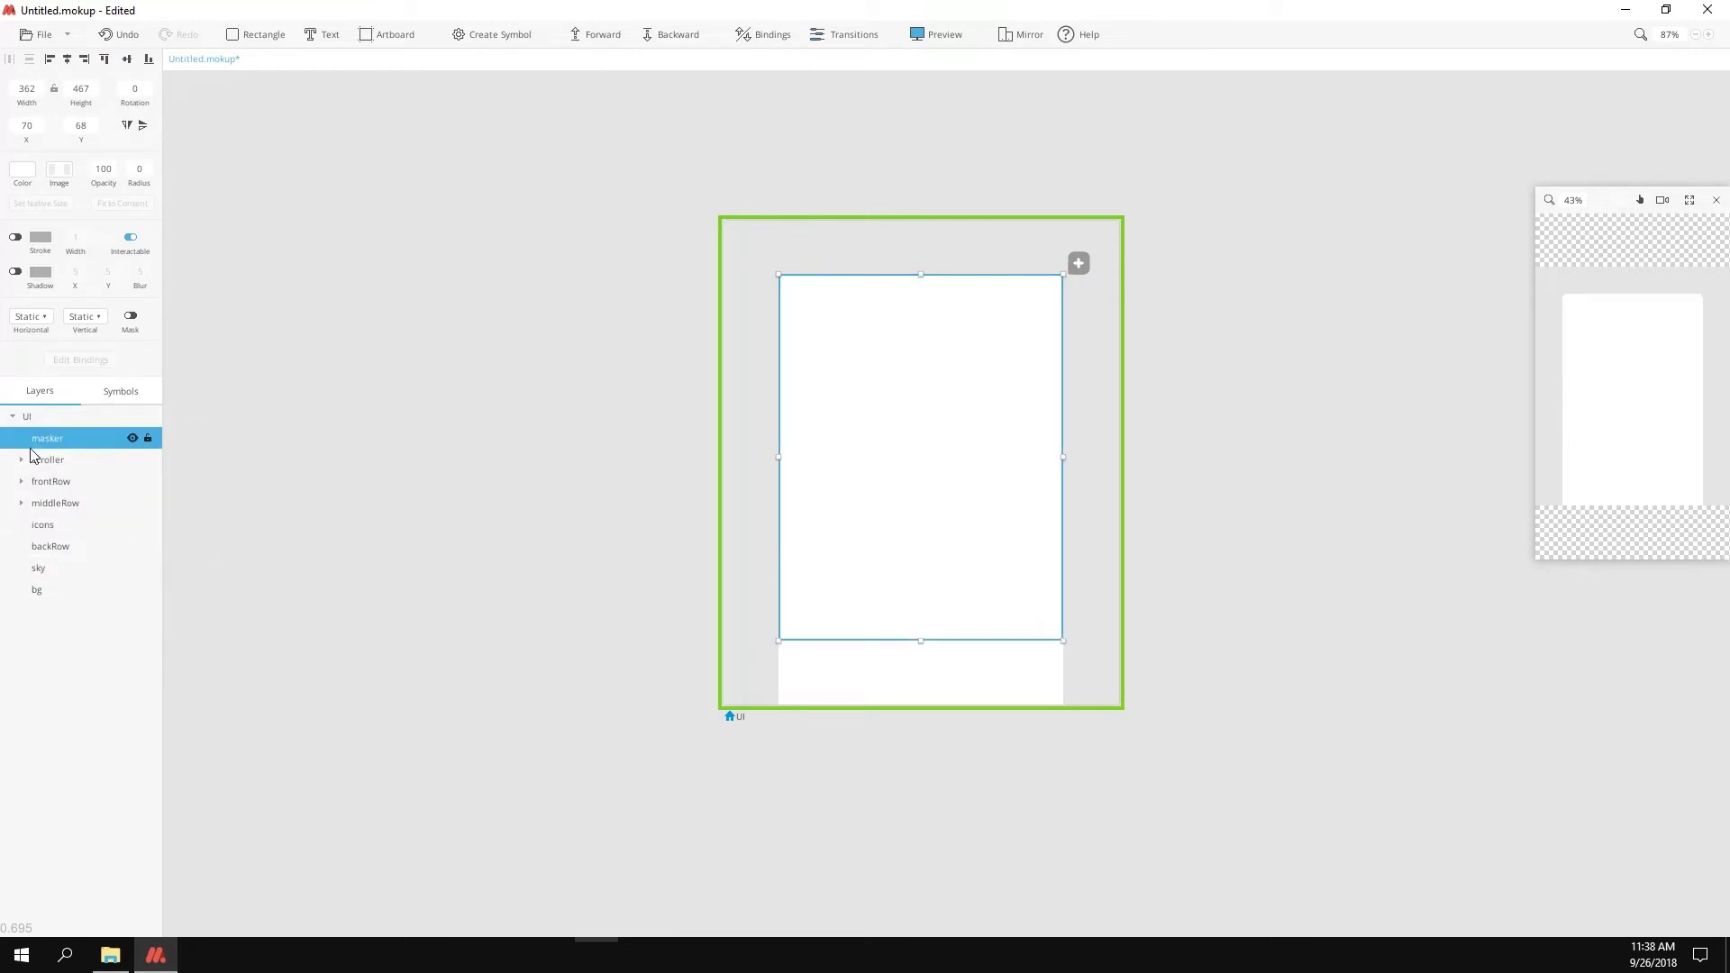
pyautogui.click(47, 459)
pyautogui.keyDown('shift'); pyautogui.click(39, 590); pyautogui.keyUp('shift')
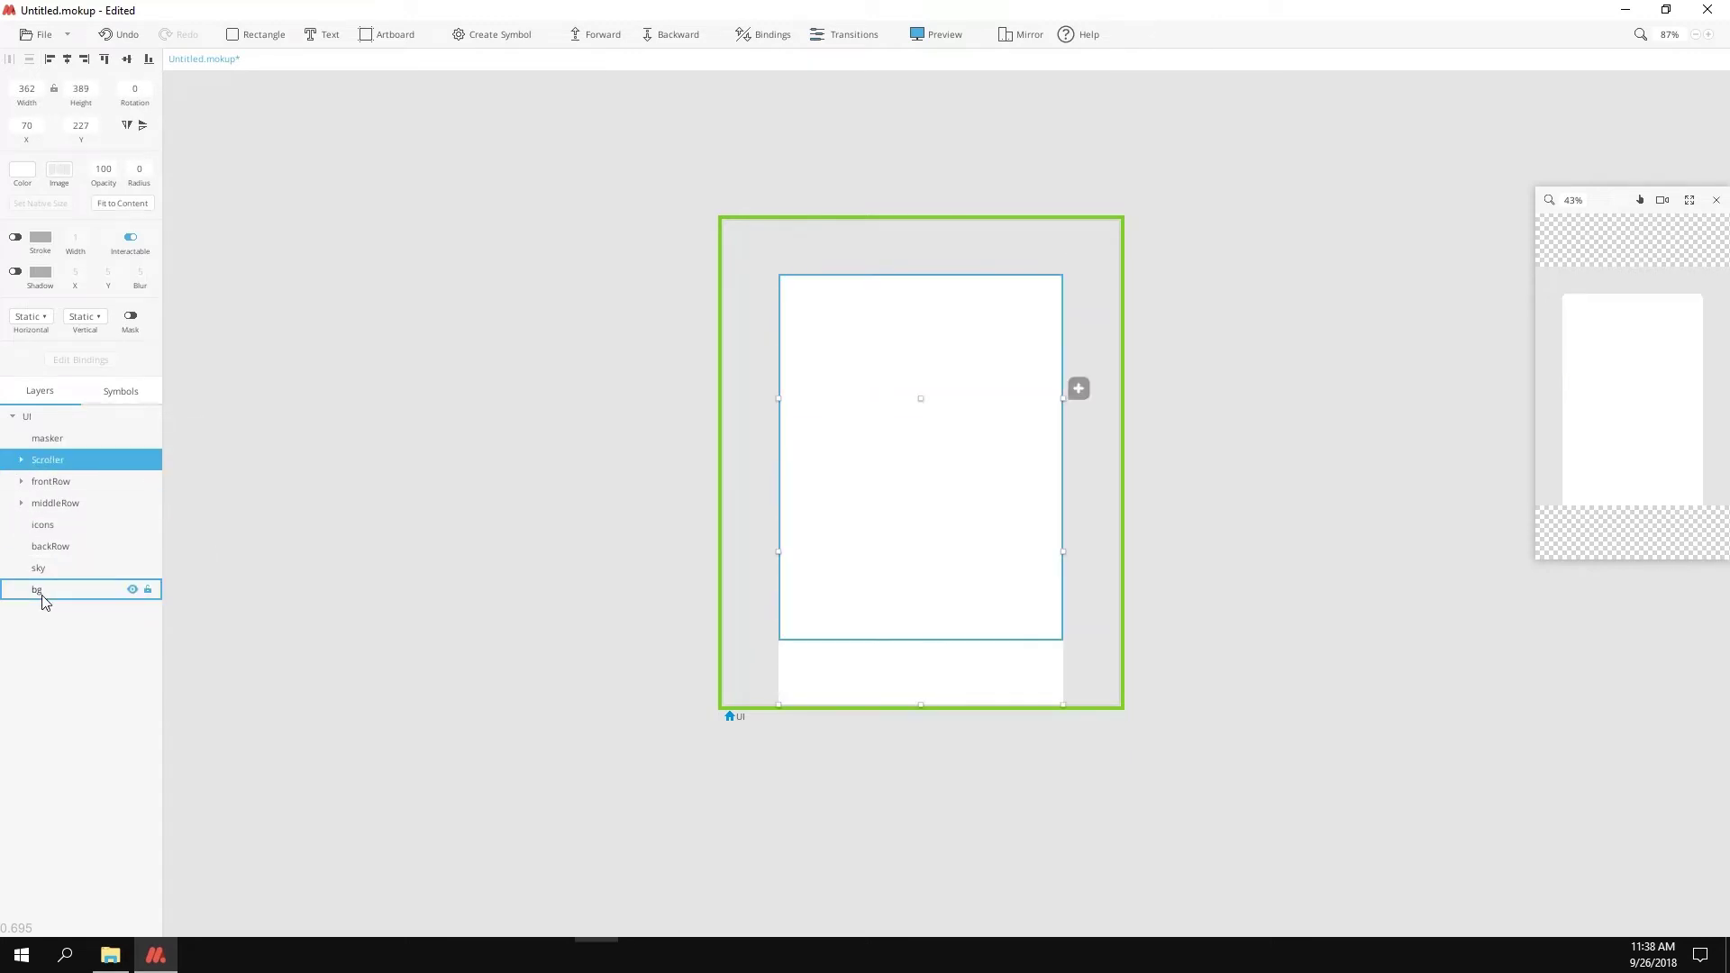
pyautogui.moveTo(24, 451)
pyautogui.mouseDown()
pyautogui.moveTo(45, 469)
pyautogui.moveTo(51, 438)
pyautogui.mouseUp()
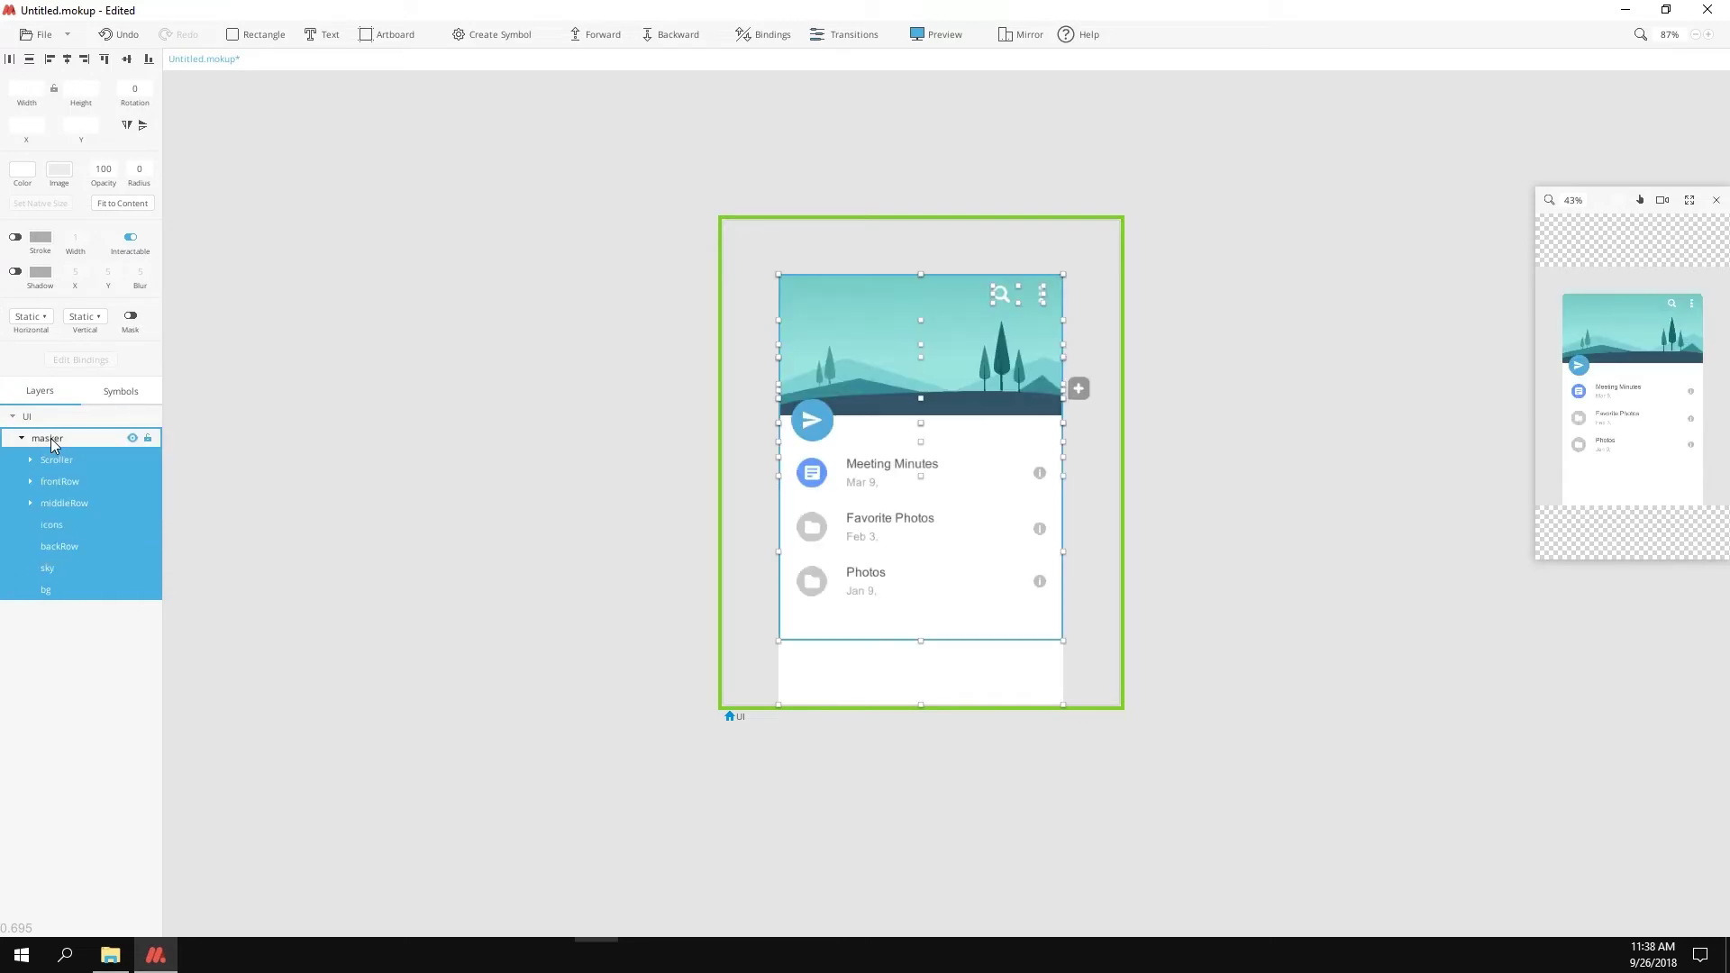
pyautogui.click(51, 438)
# Step: Enable Mask on masker and add a drop shadow with Y 1, blur 70, alpha 30
pyautogui.click(130, 317)
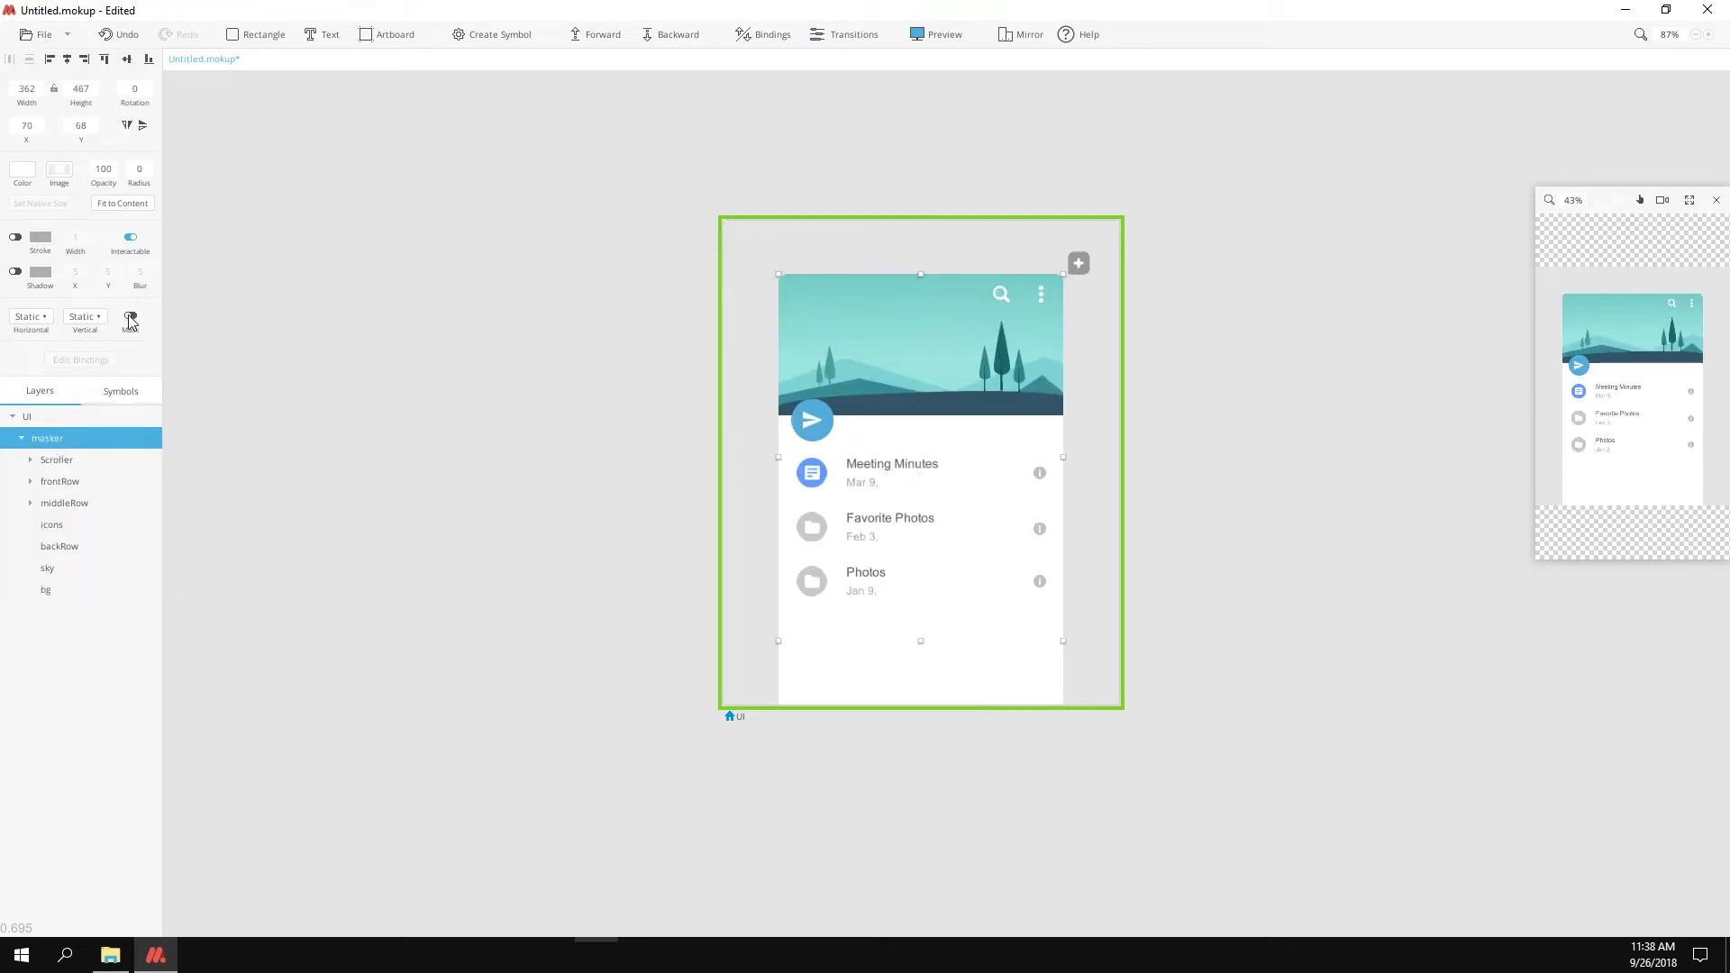
pyautogui.click(15, 271)
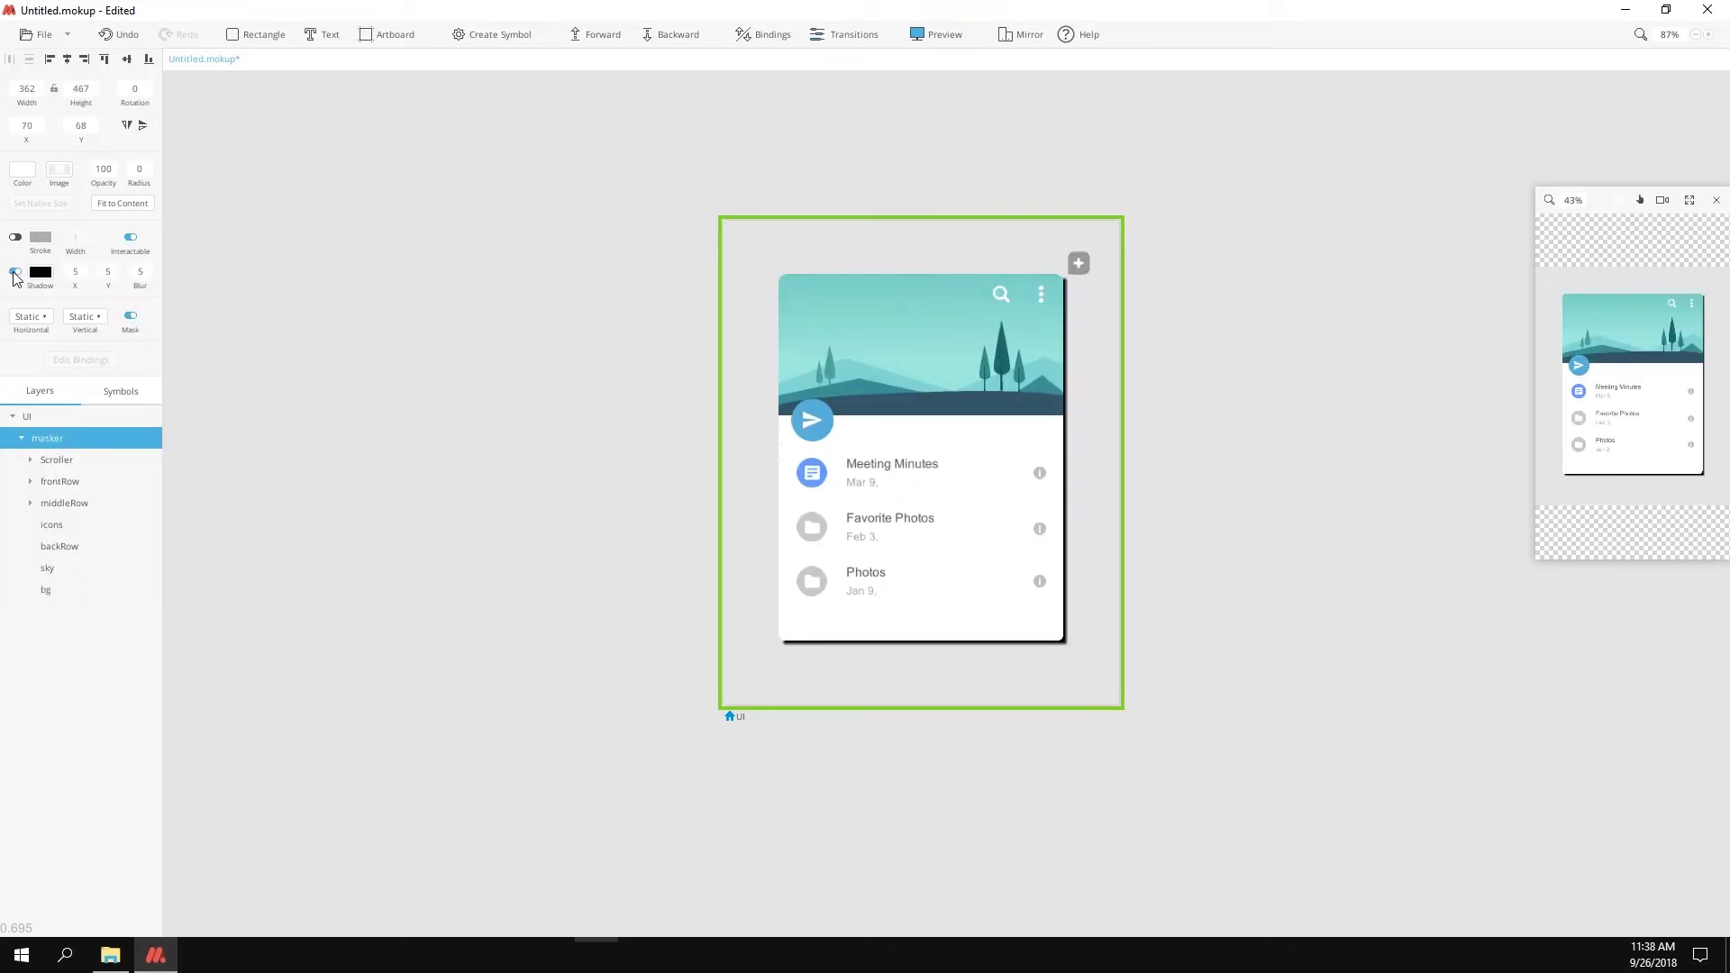
pyautogui.click(106, 280)
pyautogui.write('1')
pyautogui.press('Tab')
pyautogui.write('70')
pyautogui.click(40, 271)
pyautogui.click(177, 478)
pyautogui.write('30')
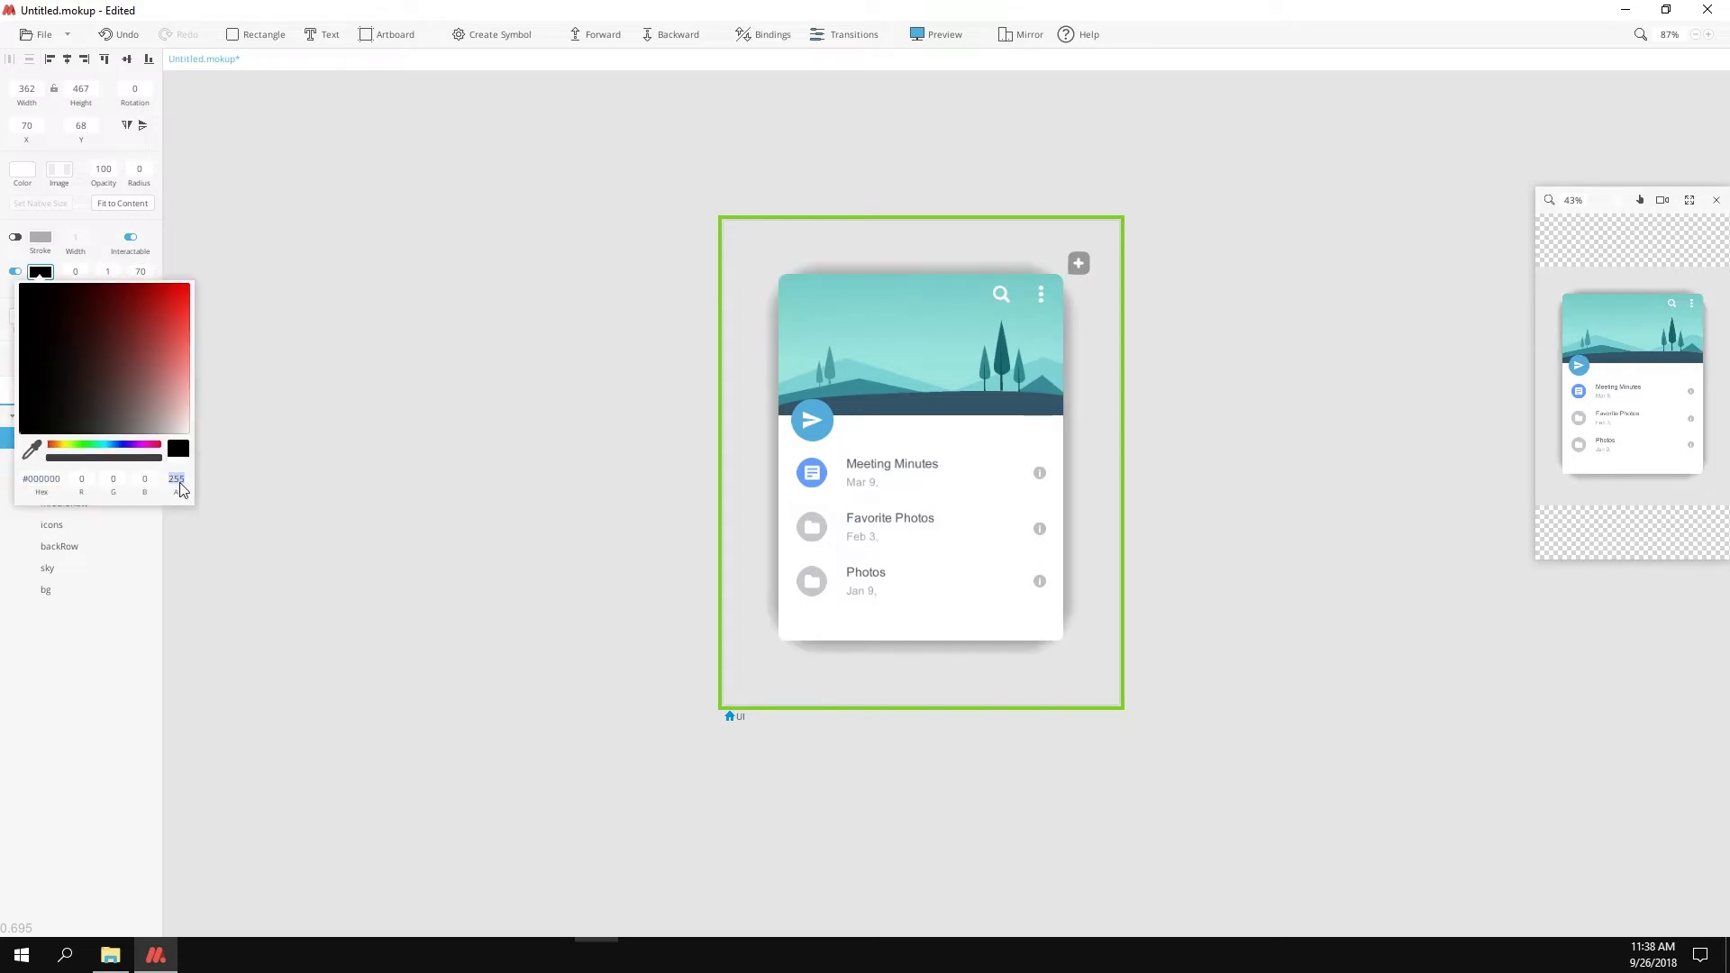
pyautogui.press('Escape')
# Step: Turn the paper plane send icon into a symbol named Paperplane
pyautogui.moveTo(1537, 557); pyautogui.dragTo(1305, 784)
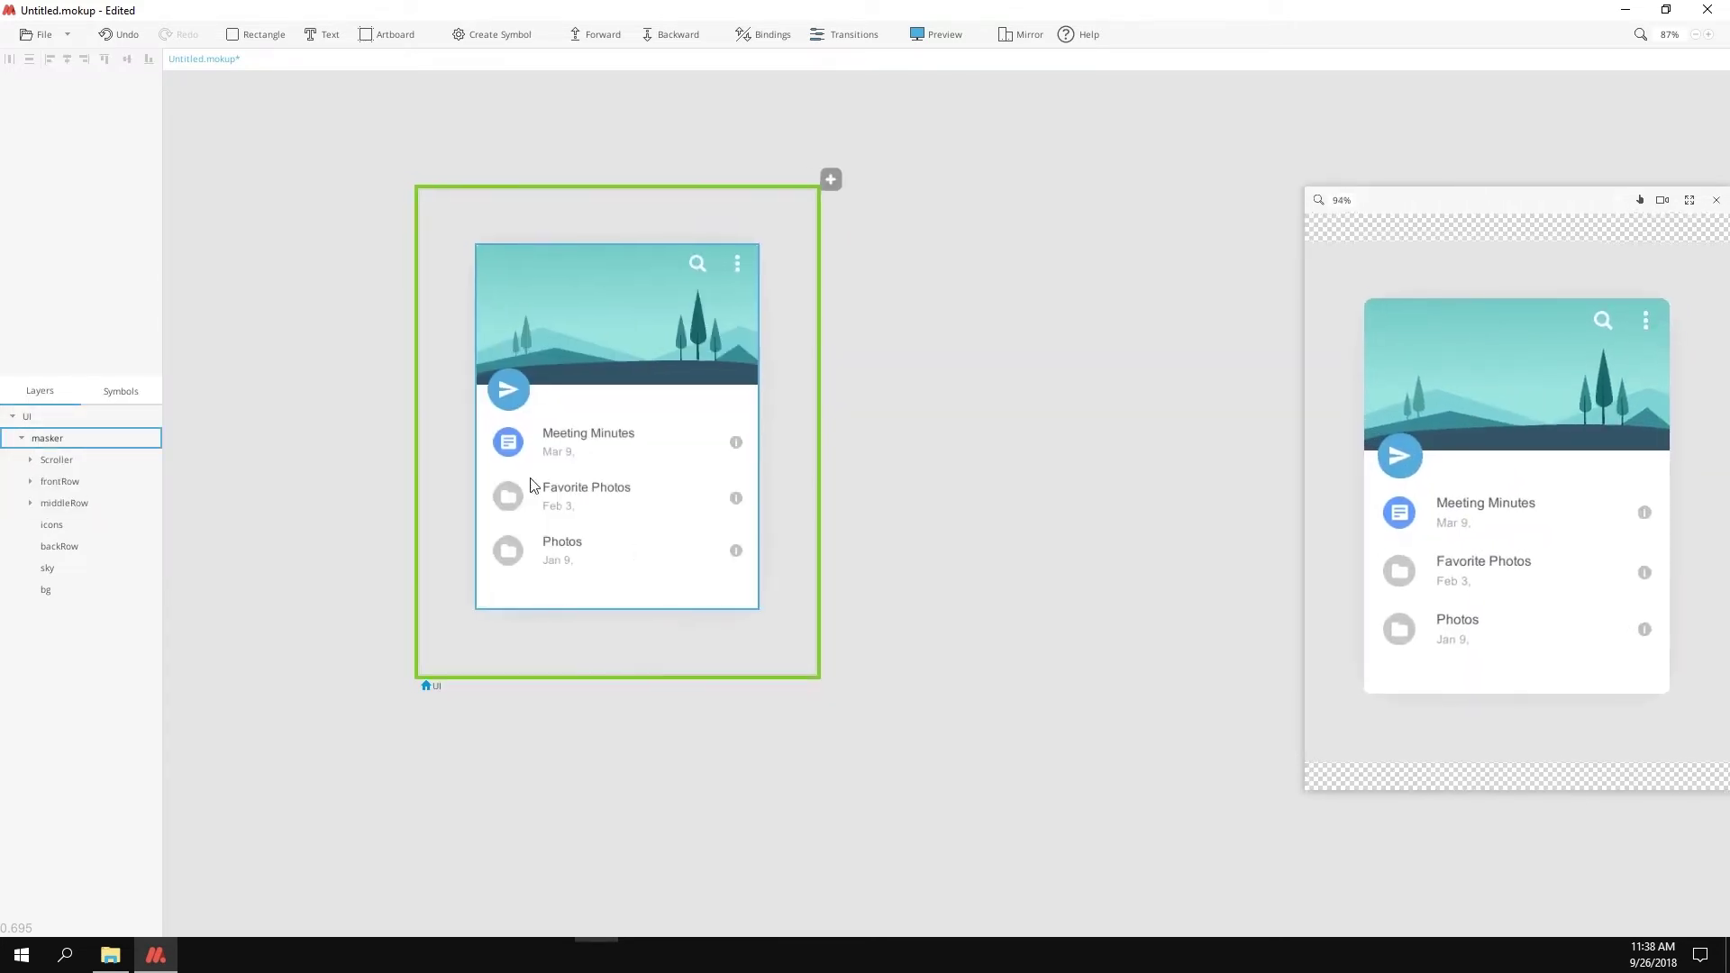
pyautogui.click(512, 390)
pyautogui.scroll(5, 505, 388)
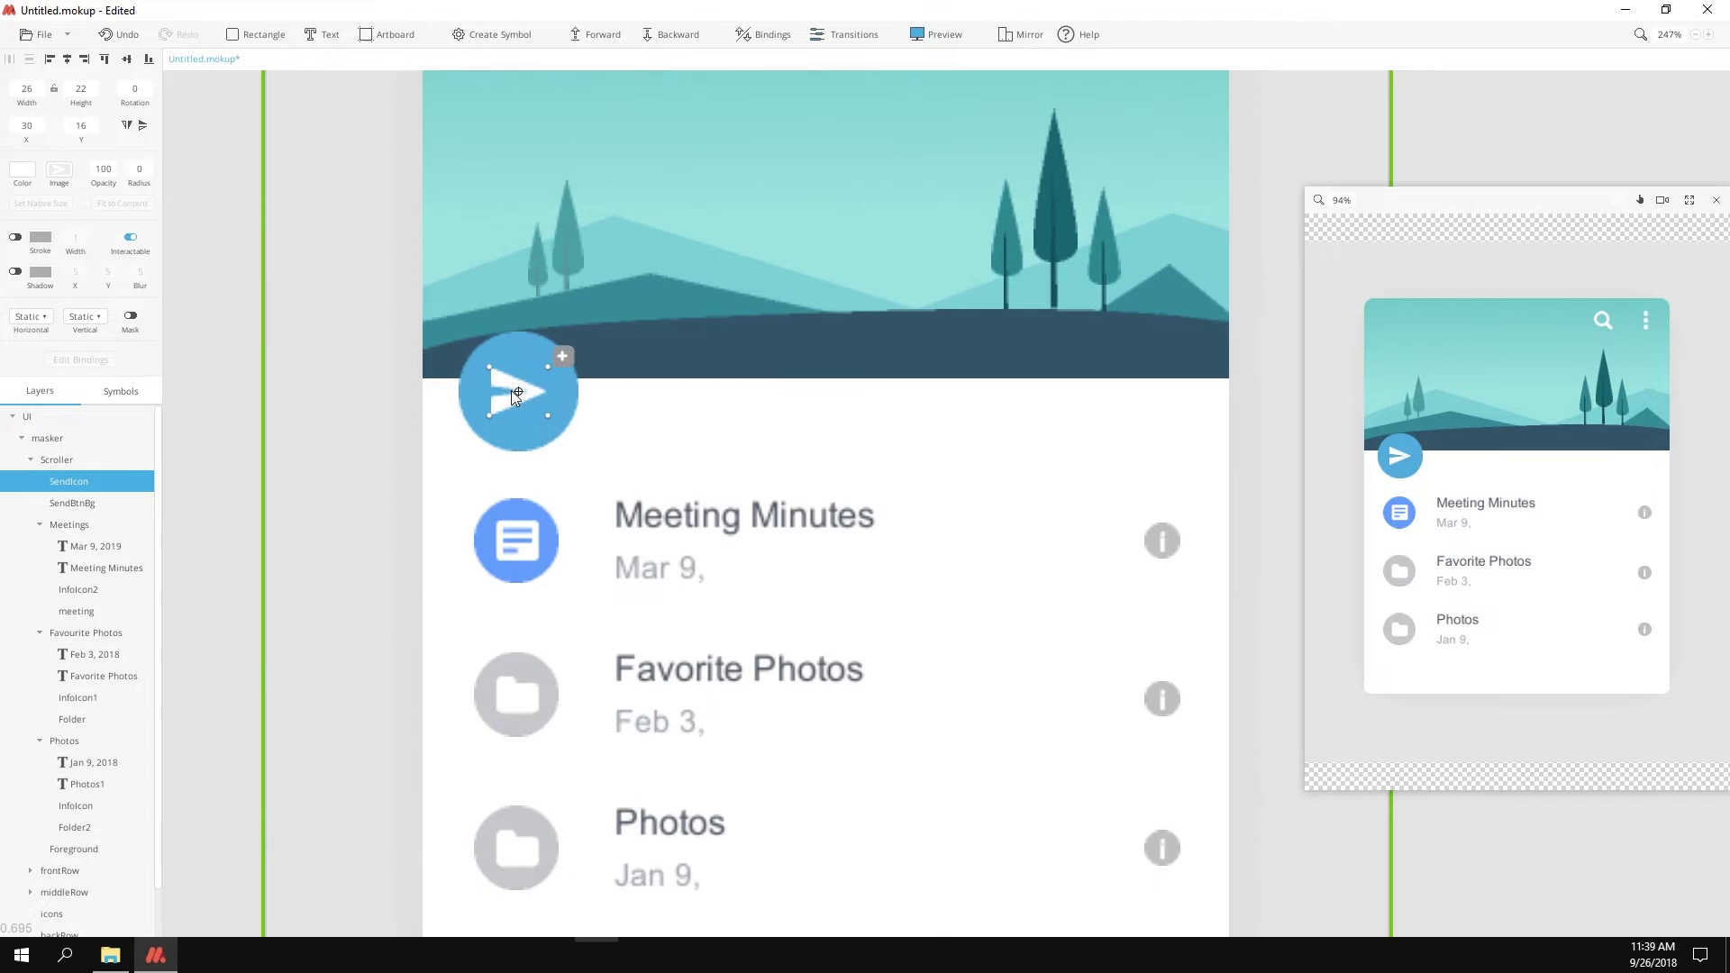
pyautogui.hotkey('ctrl', 'k')
pyautogui.write('Paper')
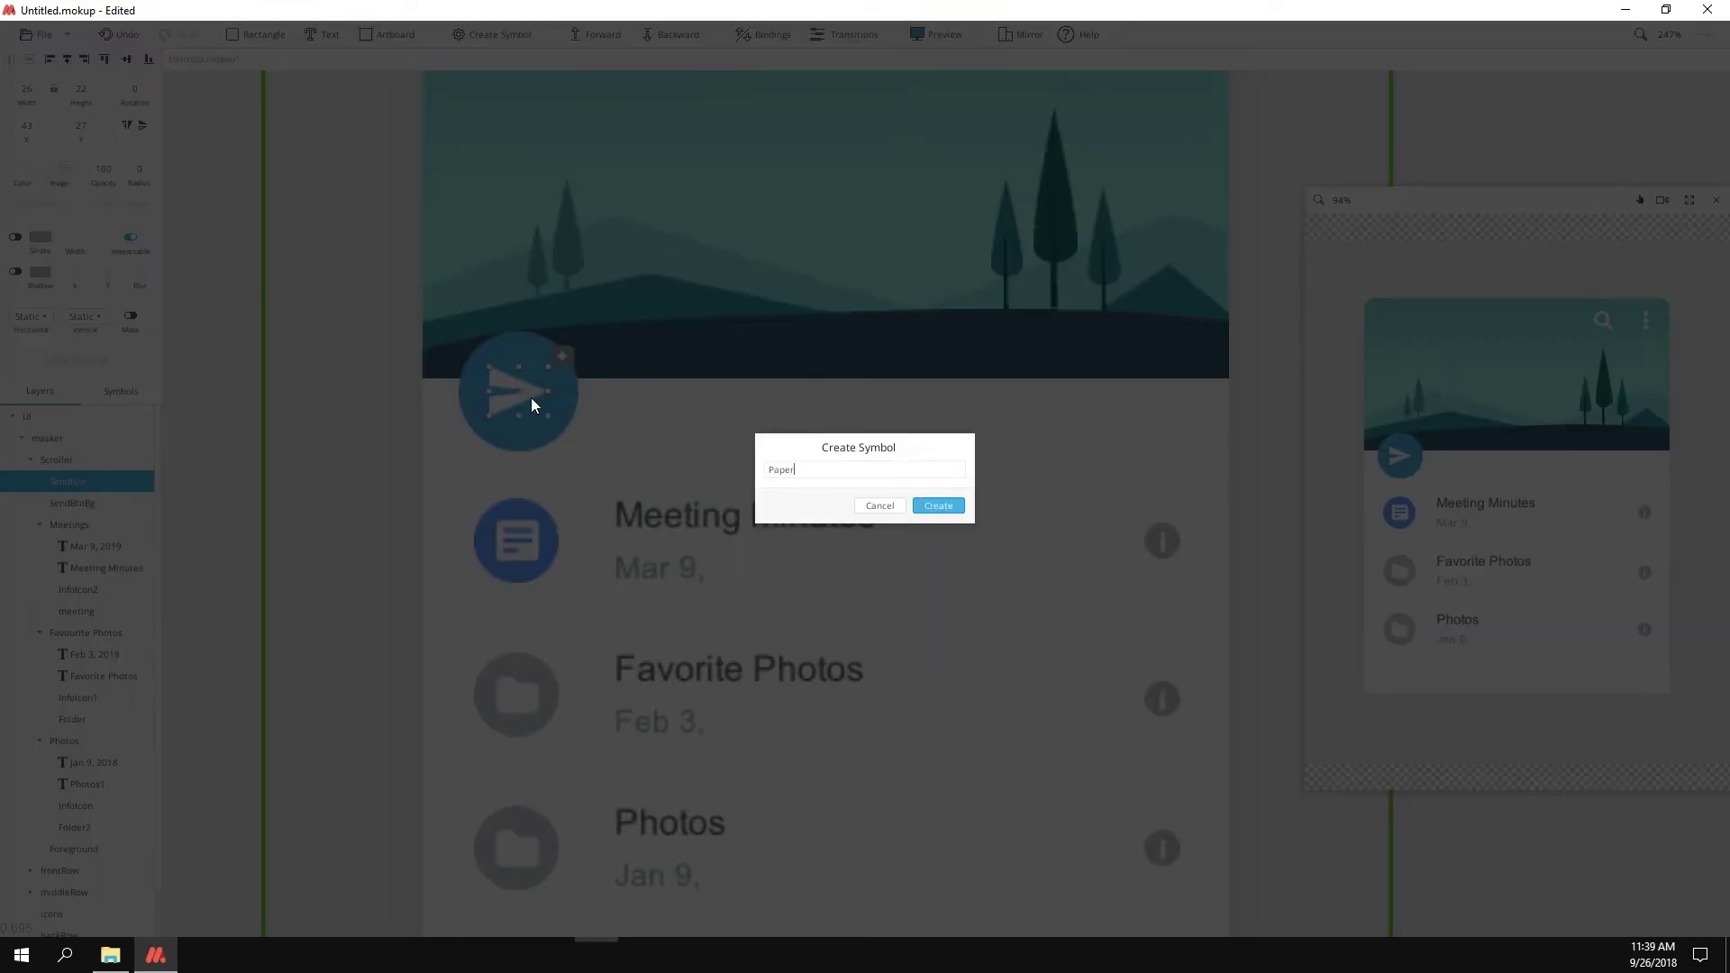
pyautogui.write('plane')
pyautogui.press('Return')
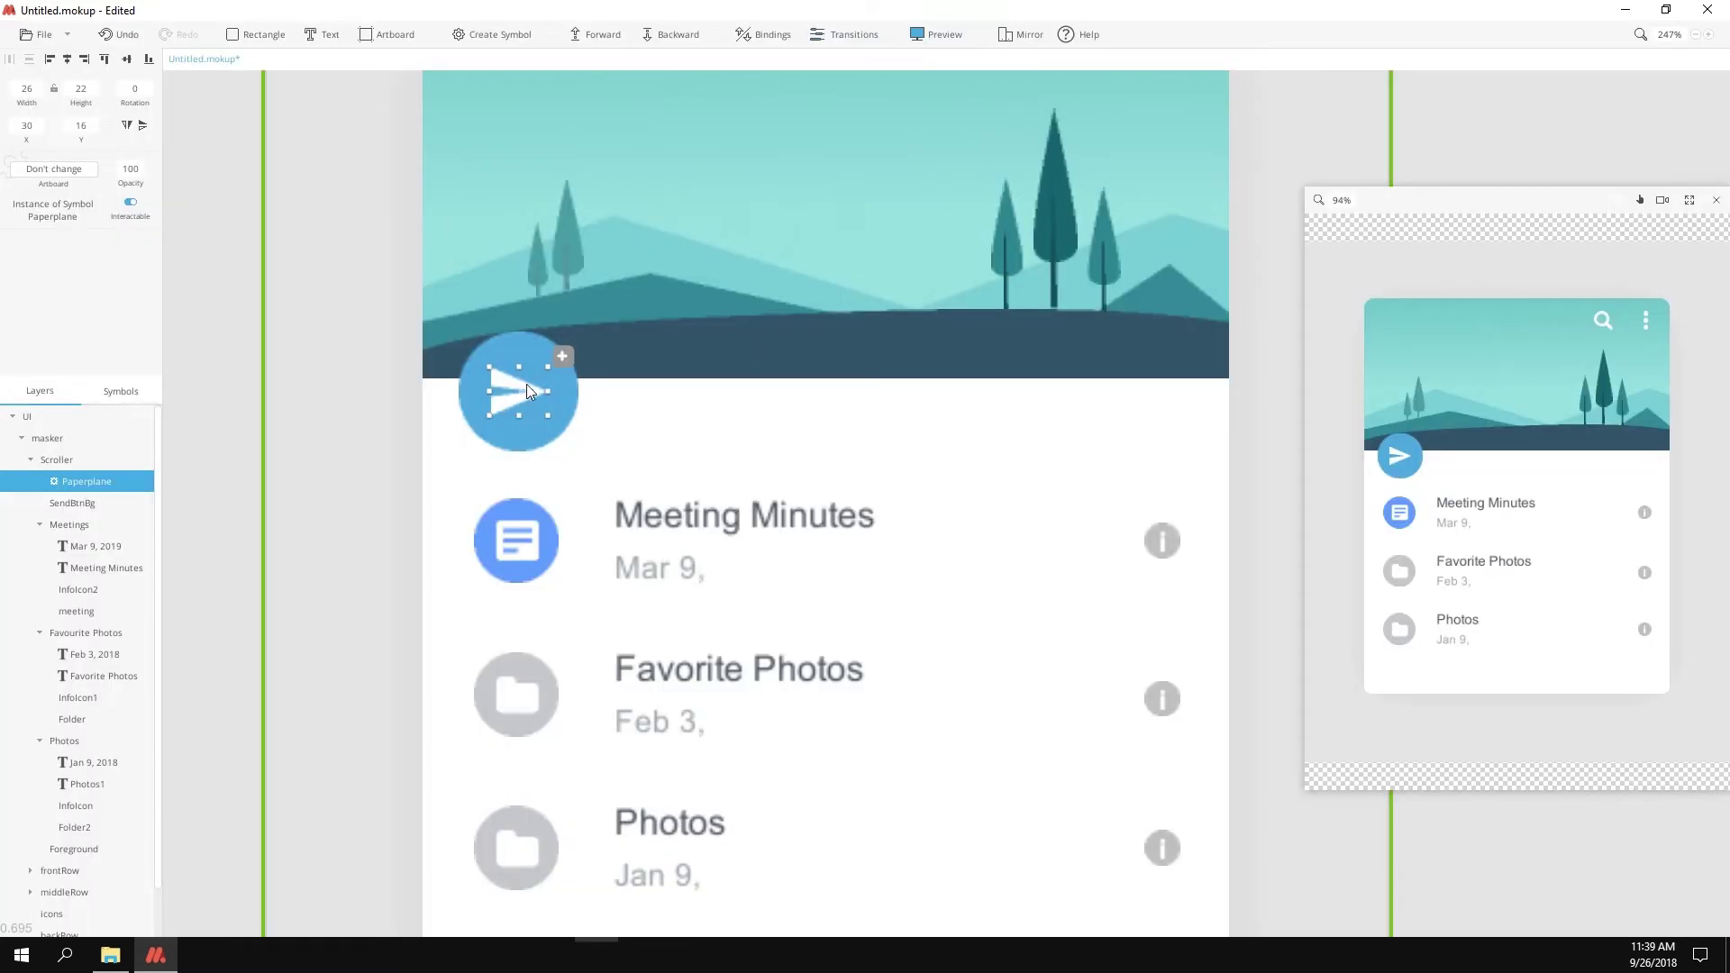
# Step: Open the Paperplane symbol and widen its artboard far to the right
pyautogui.doubleClick(528, 383)
pyautogui.click(514, 430)
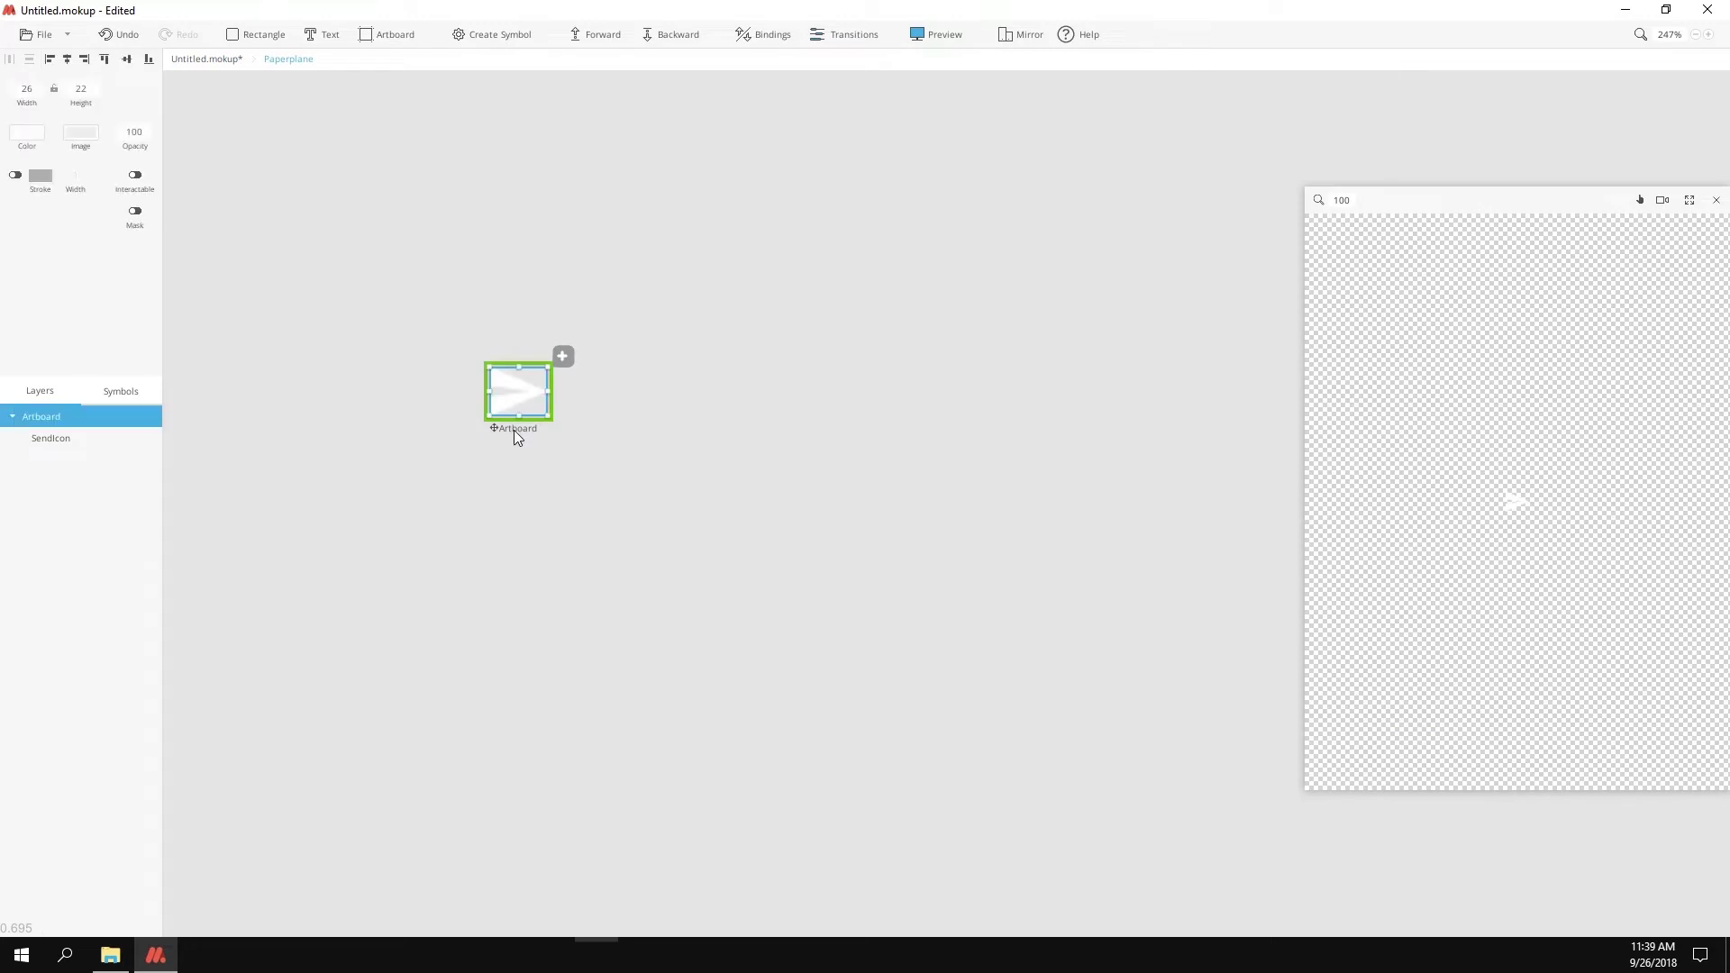
pyautogui.moveTo(547, 392); pyautogui.dragTo(1236, 395)
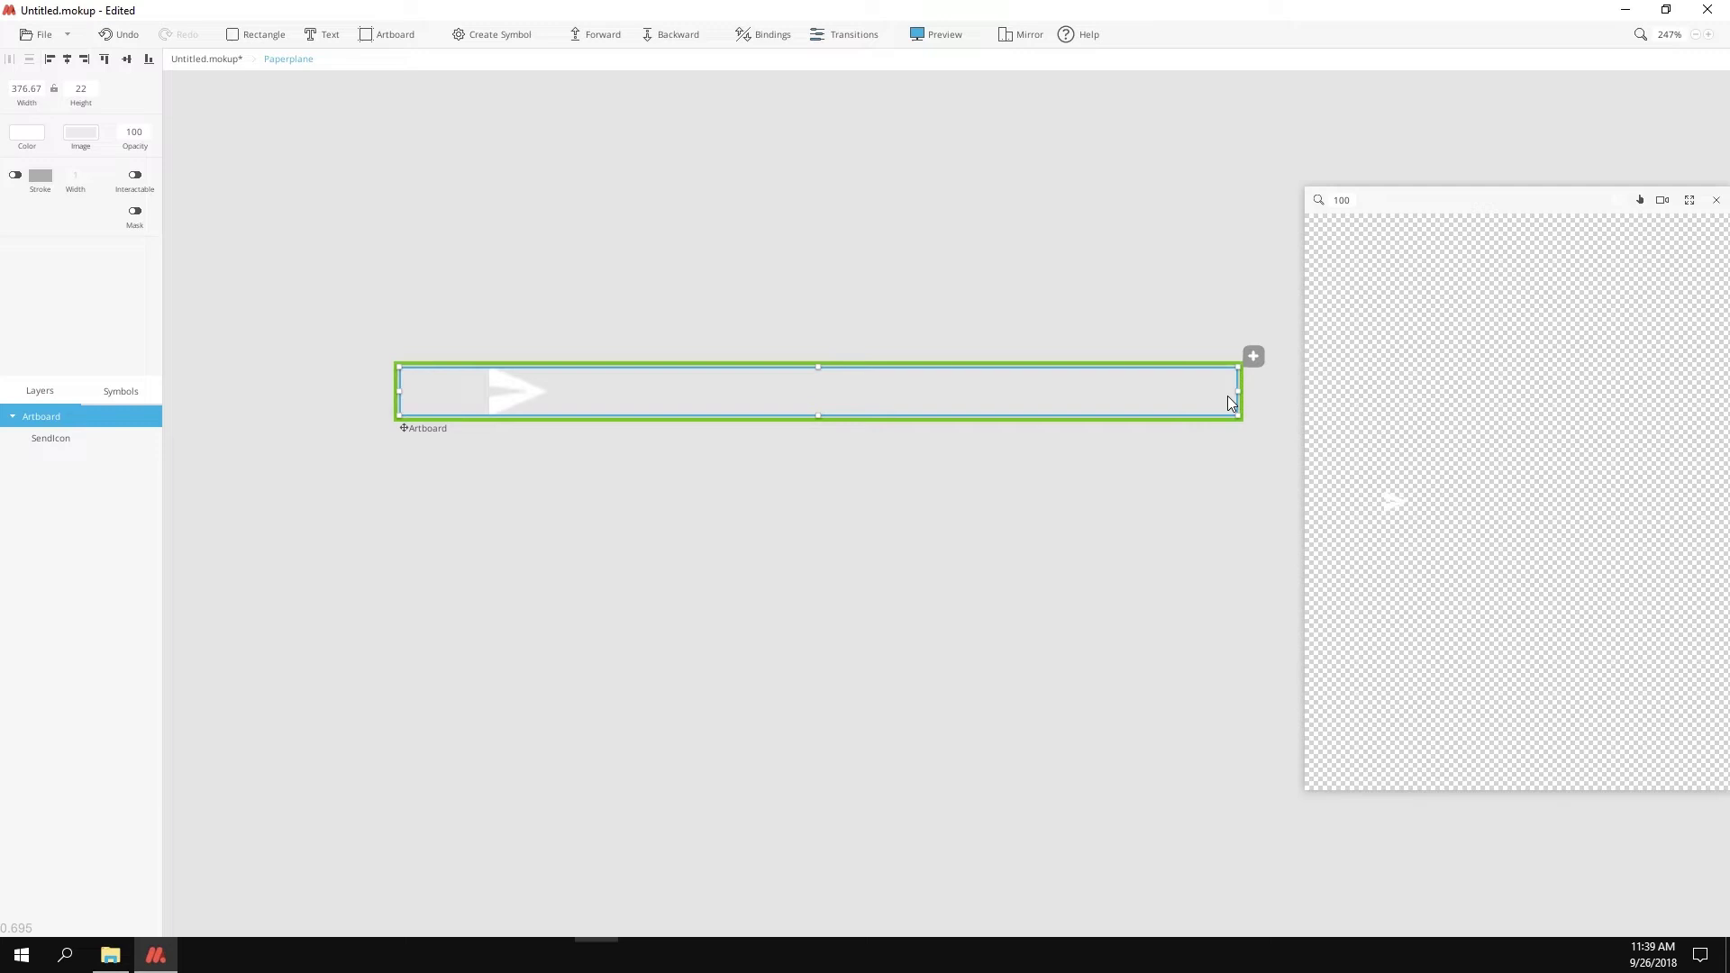
pyautogui.scroll(-3, 1227, 403)
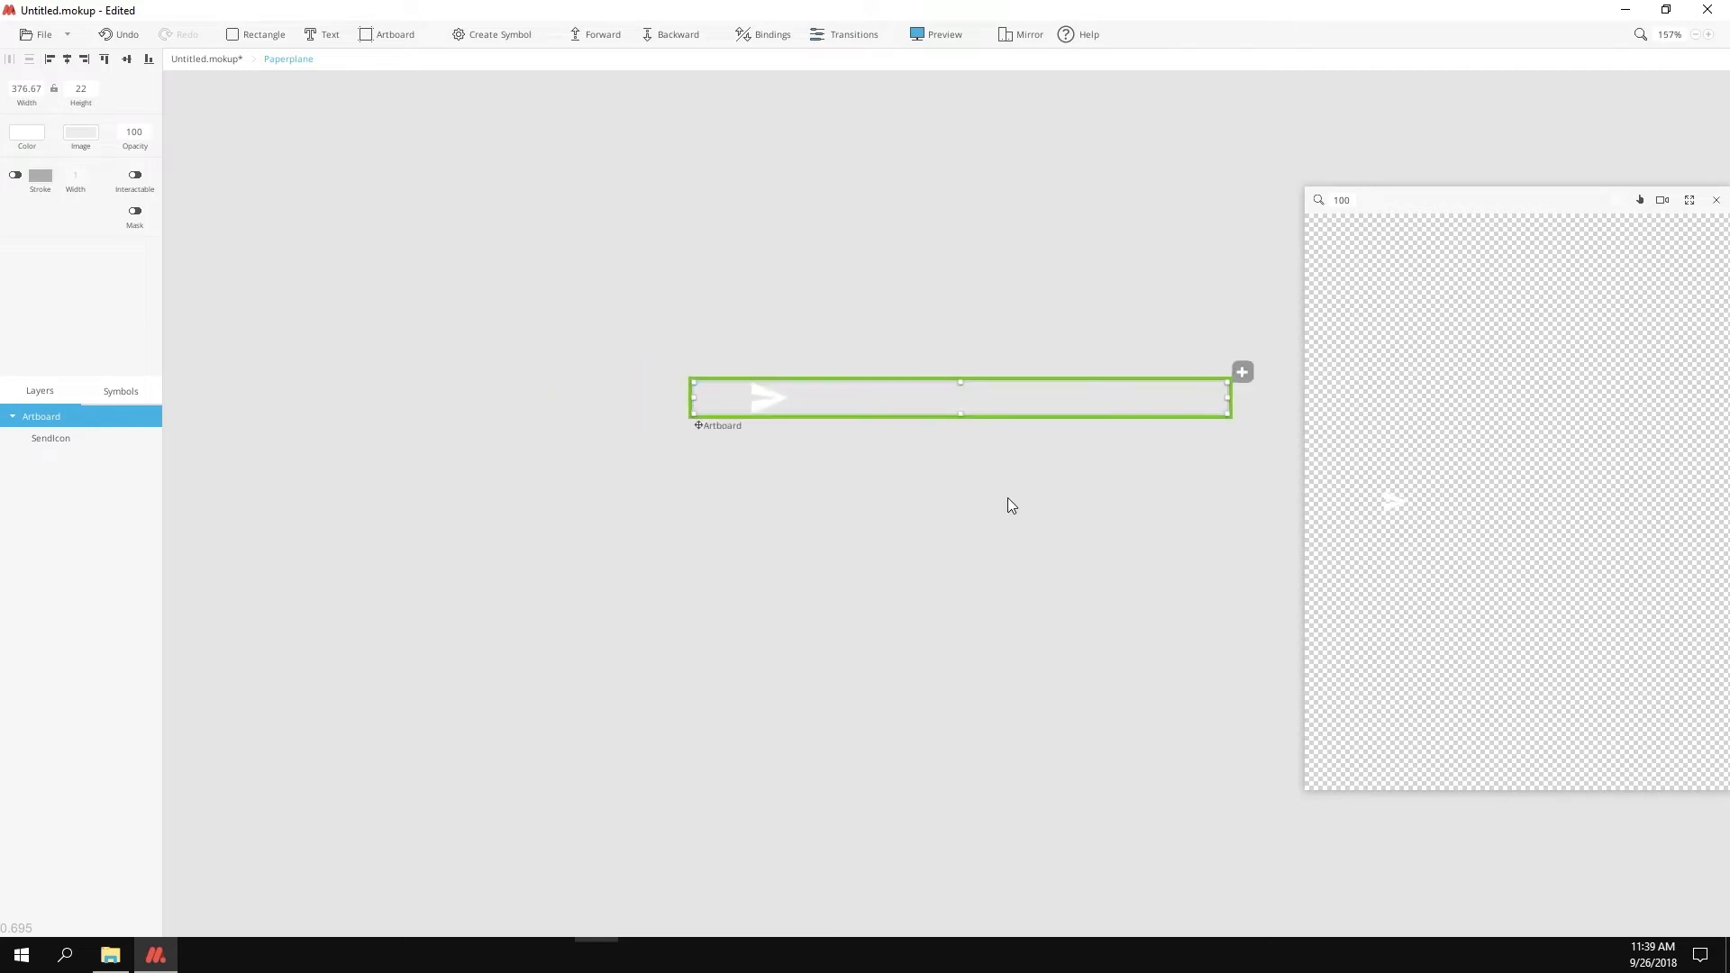
pyautogui.scroll(-3, 945, 502)
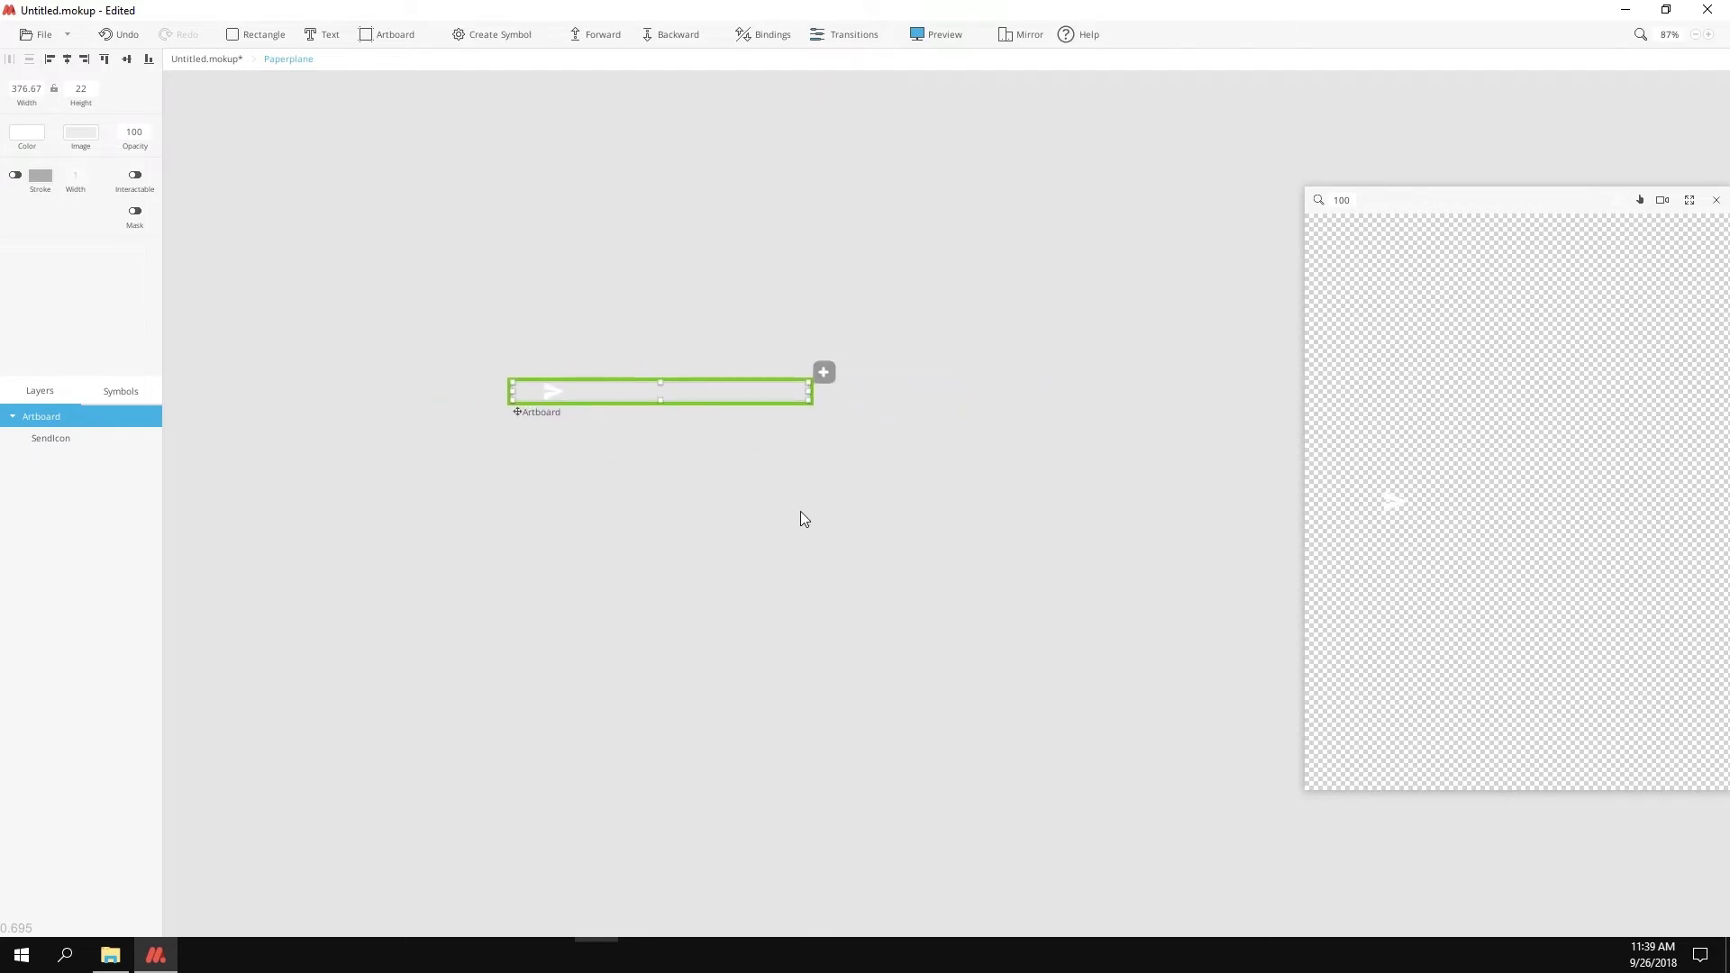
# Step: Duplicate it as Artboard1, align the plane to the right edge and scale it to zero
pyautogui.click(824, 372)
pyautogui.hscroll(3, 837, 490)
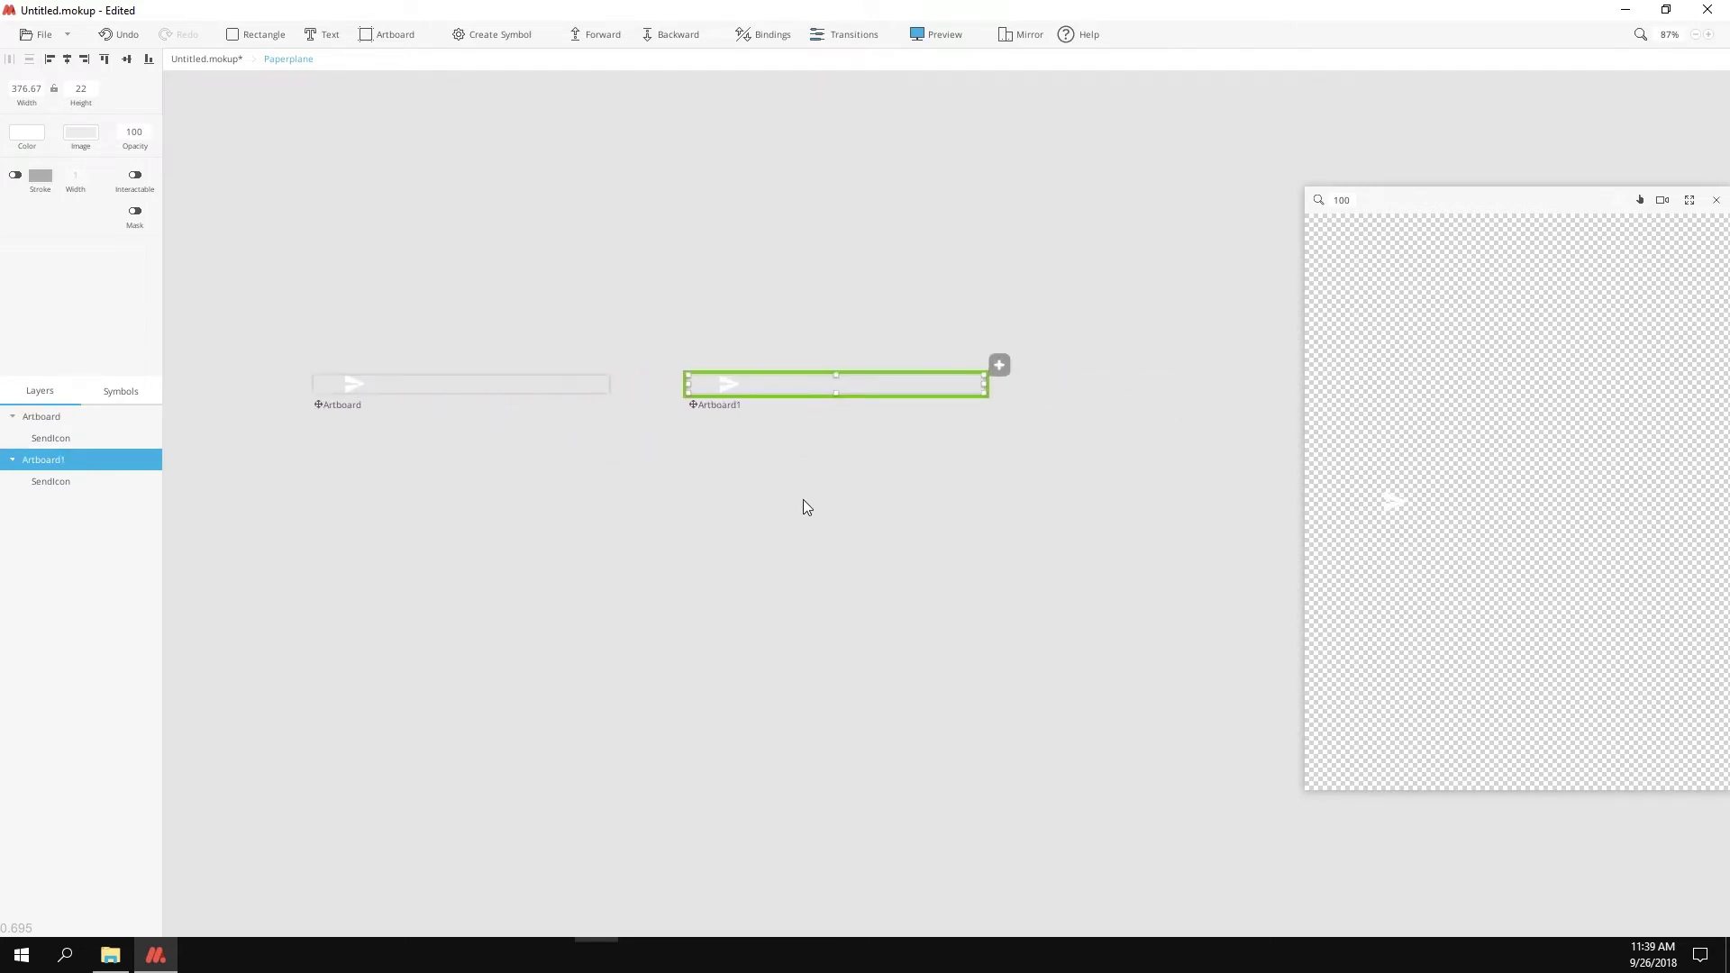
pyautogui.click(725, 391)
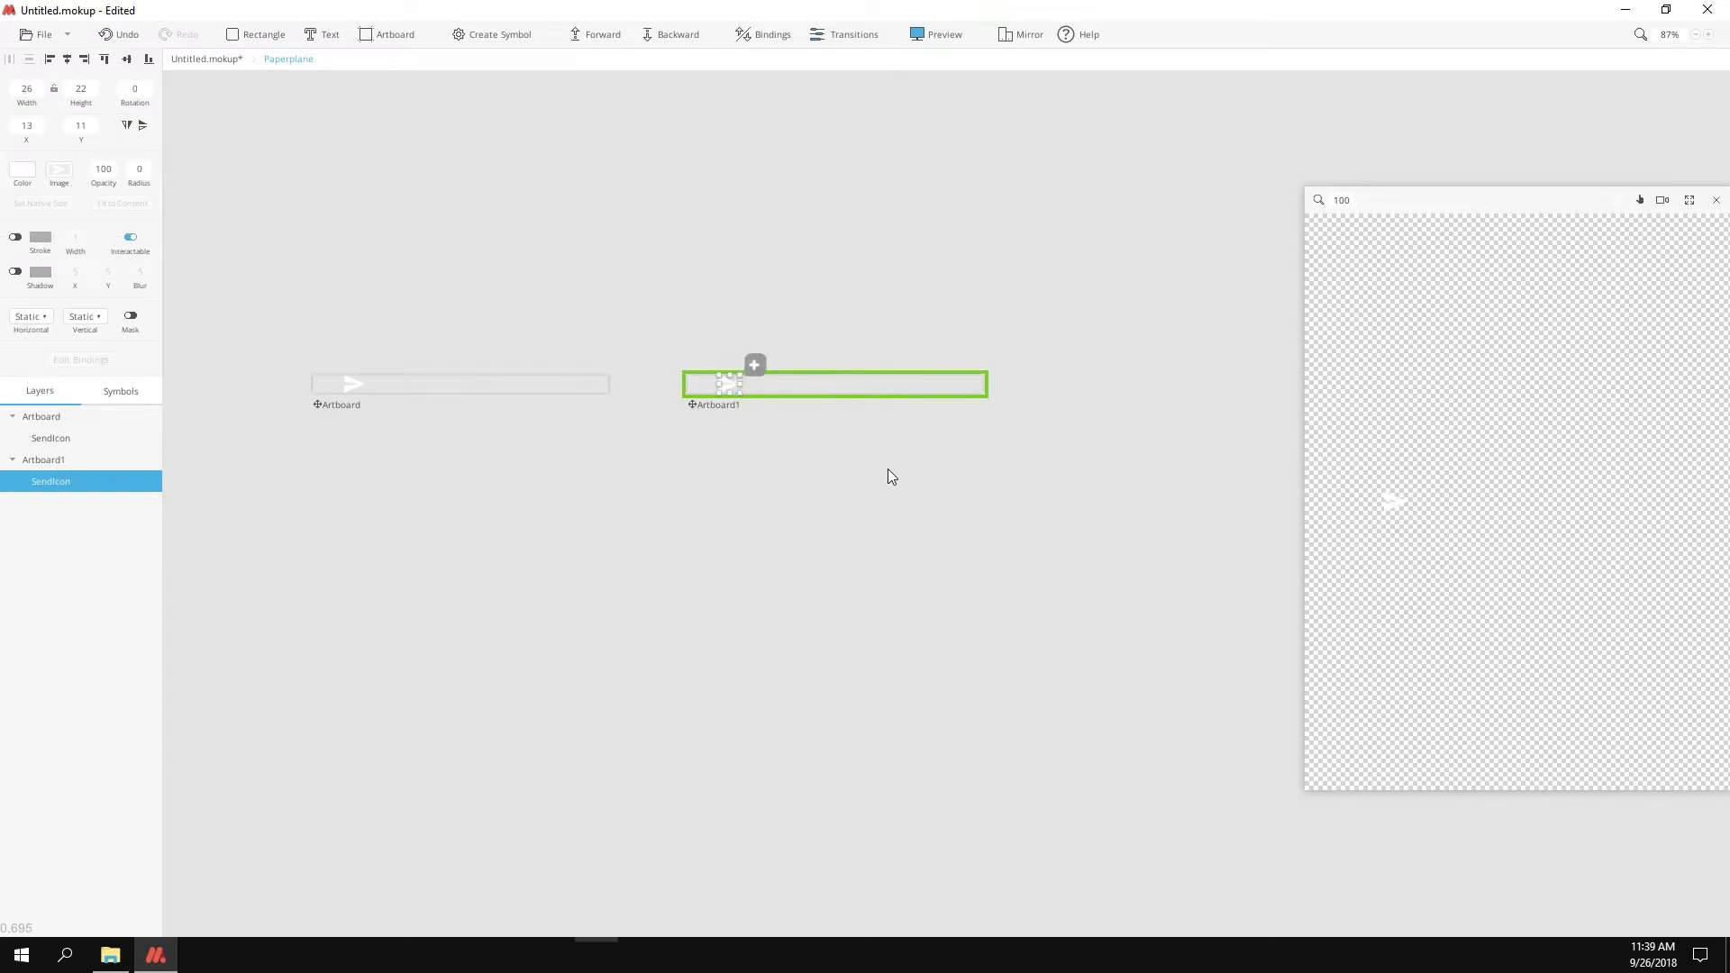
pyautogui.hotkey('ctrl', 'alt', 'Right')
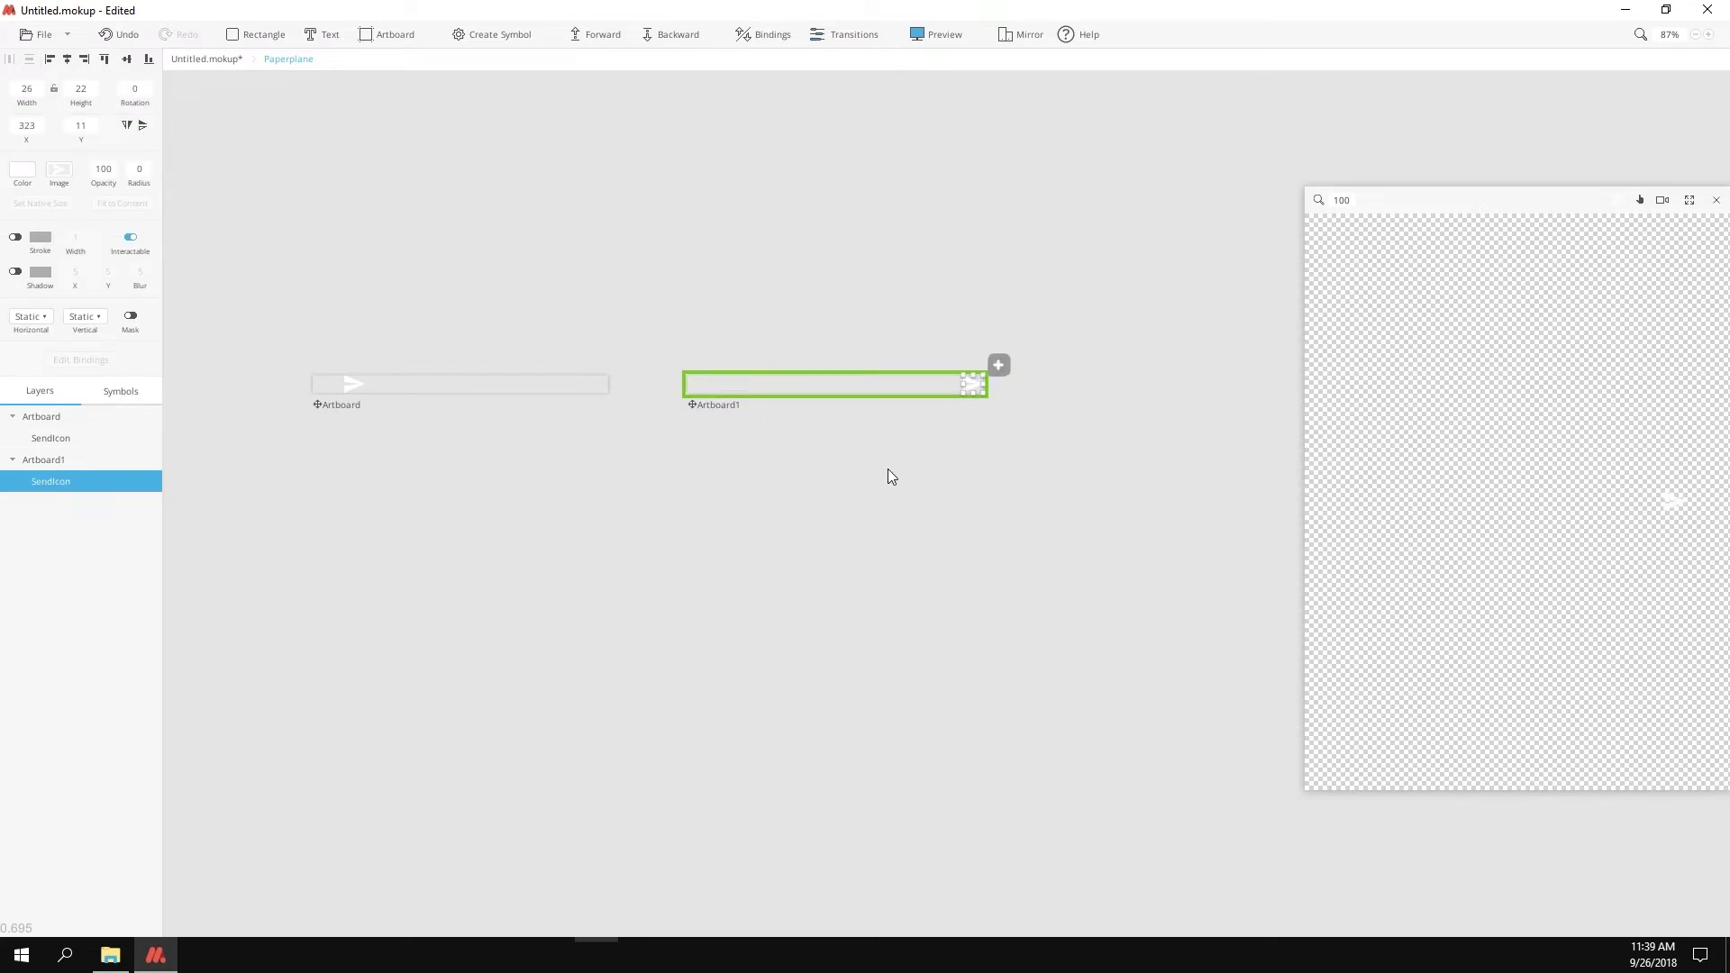
pyautogui.scroll(5, 1075, 389)
pyautogui.moveTo(811, 396); pyautogui.dragTo(716, 430)
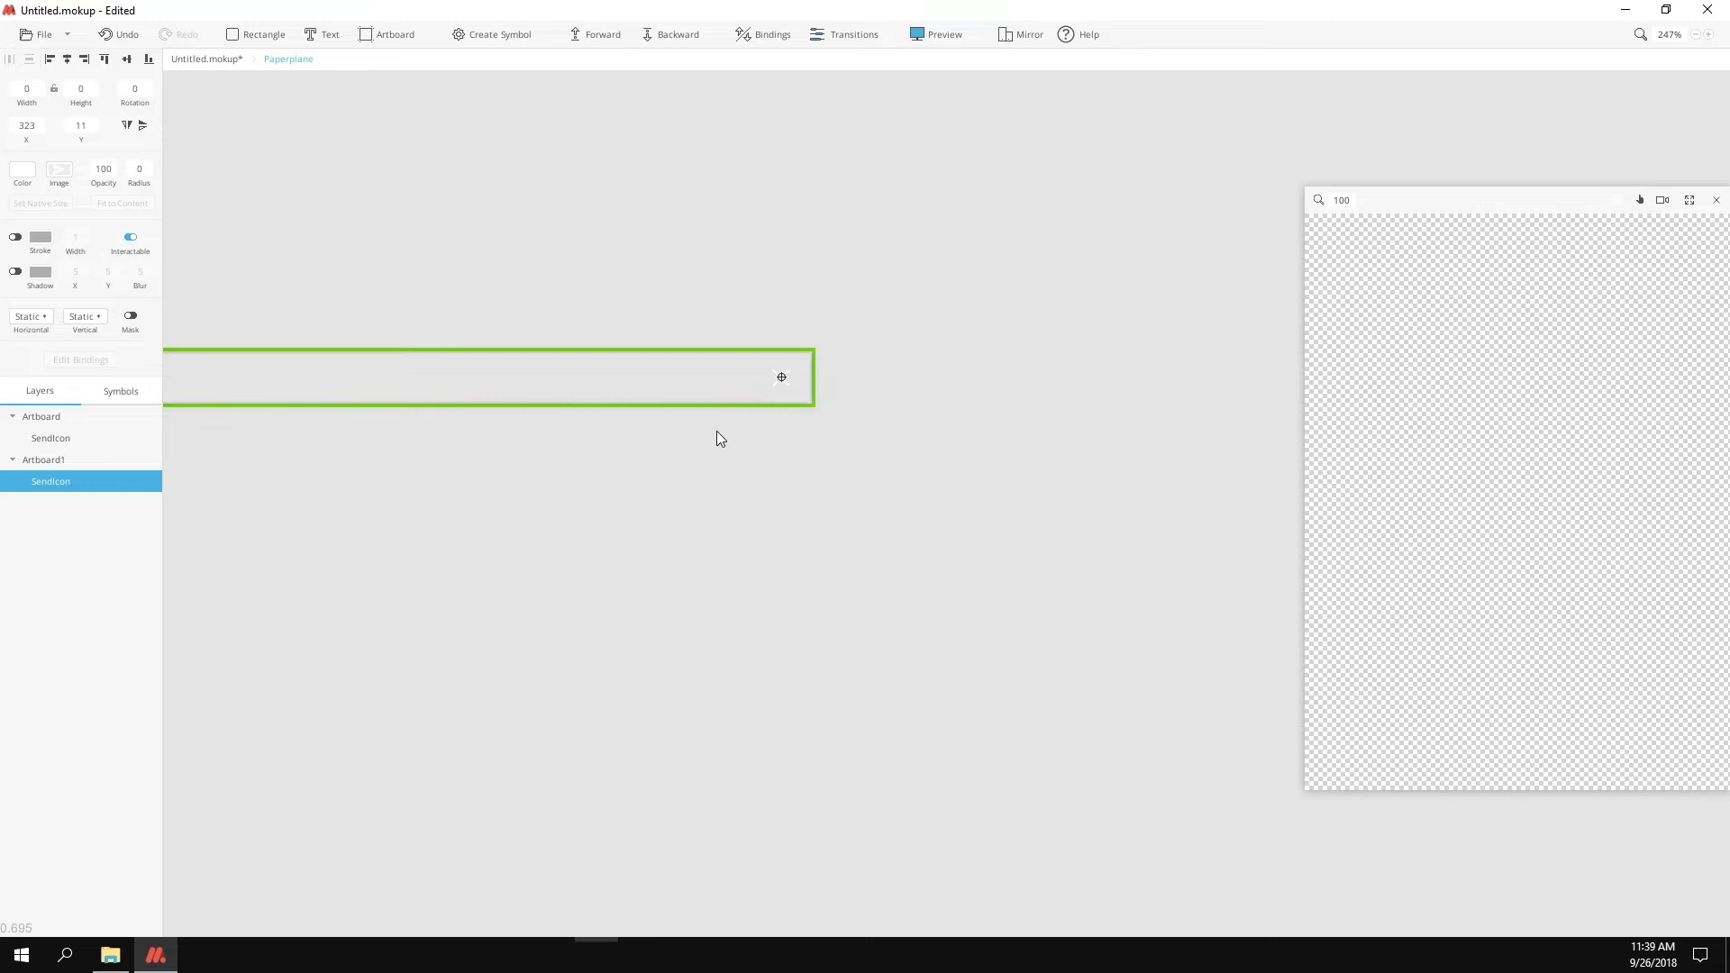
pyautogui.scroll(-6, 720, 438)
# Step: Duplicate the original artboard as Artboard2, place it below the others, and select its plane
pyautogui.click(475, 378)
pyautogui.click(712, 344)
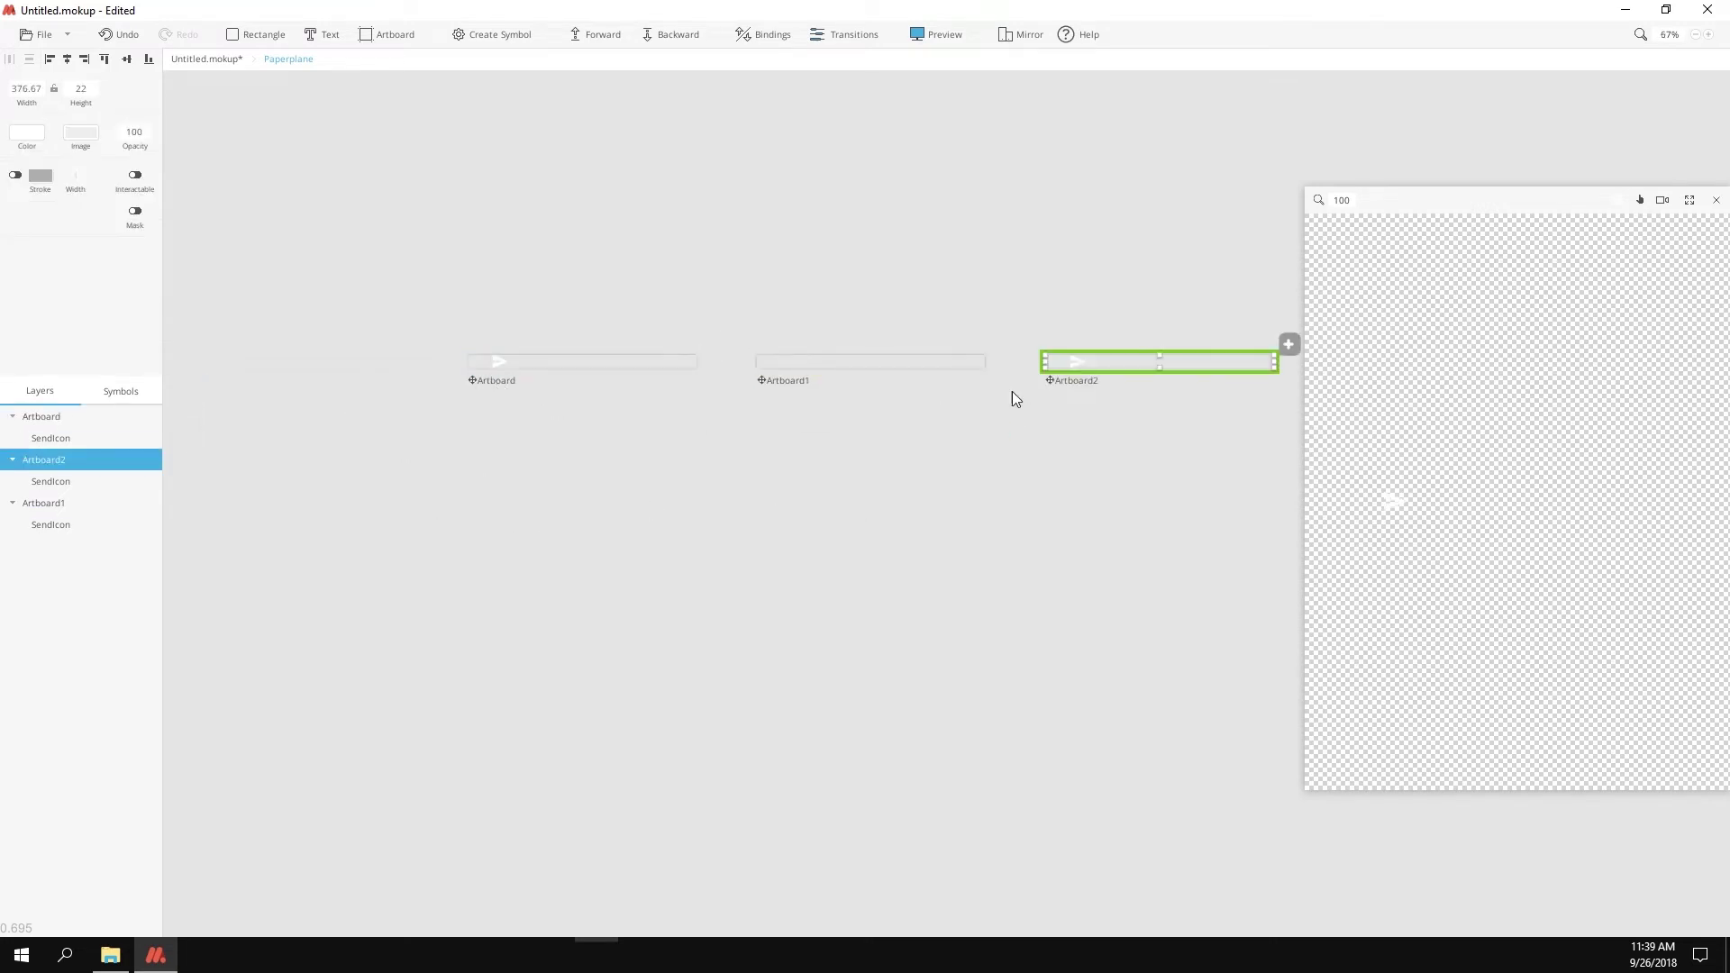
pyautogui.moveTo(1072, 381); pyautogui.dragTo(569, 459)
pyautogui.click(565, 441)
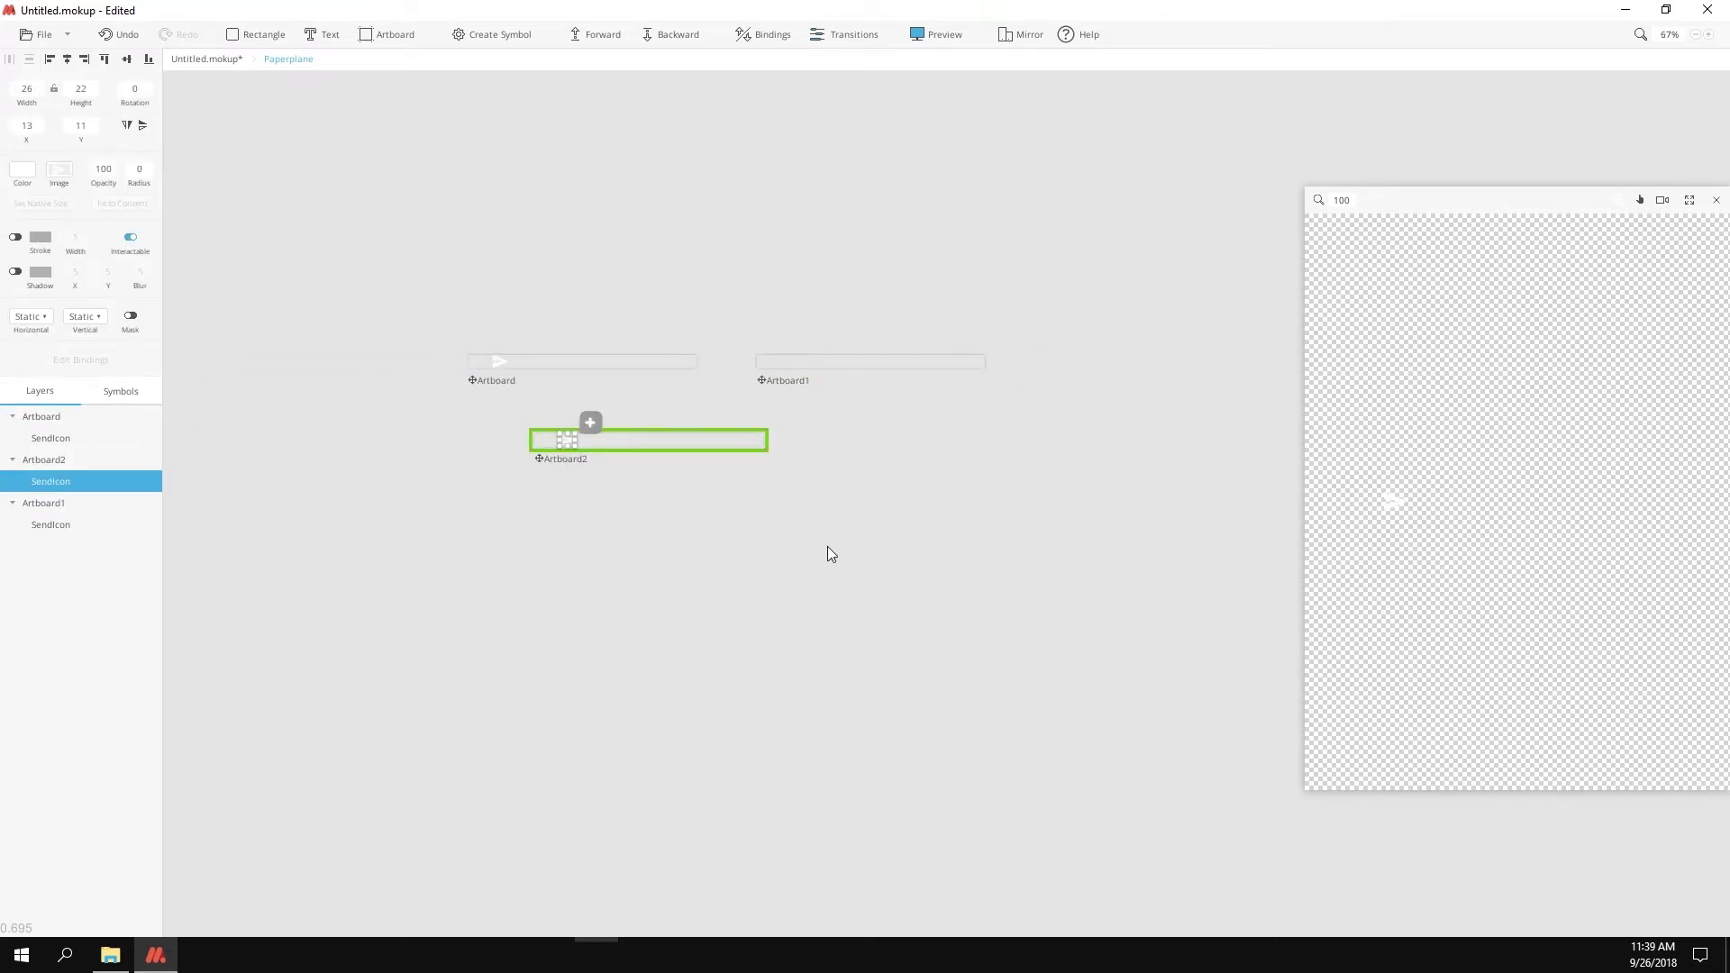
pyautogui.scroll(5, 987, 504)
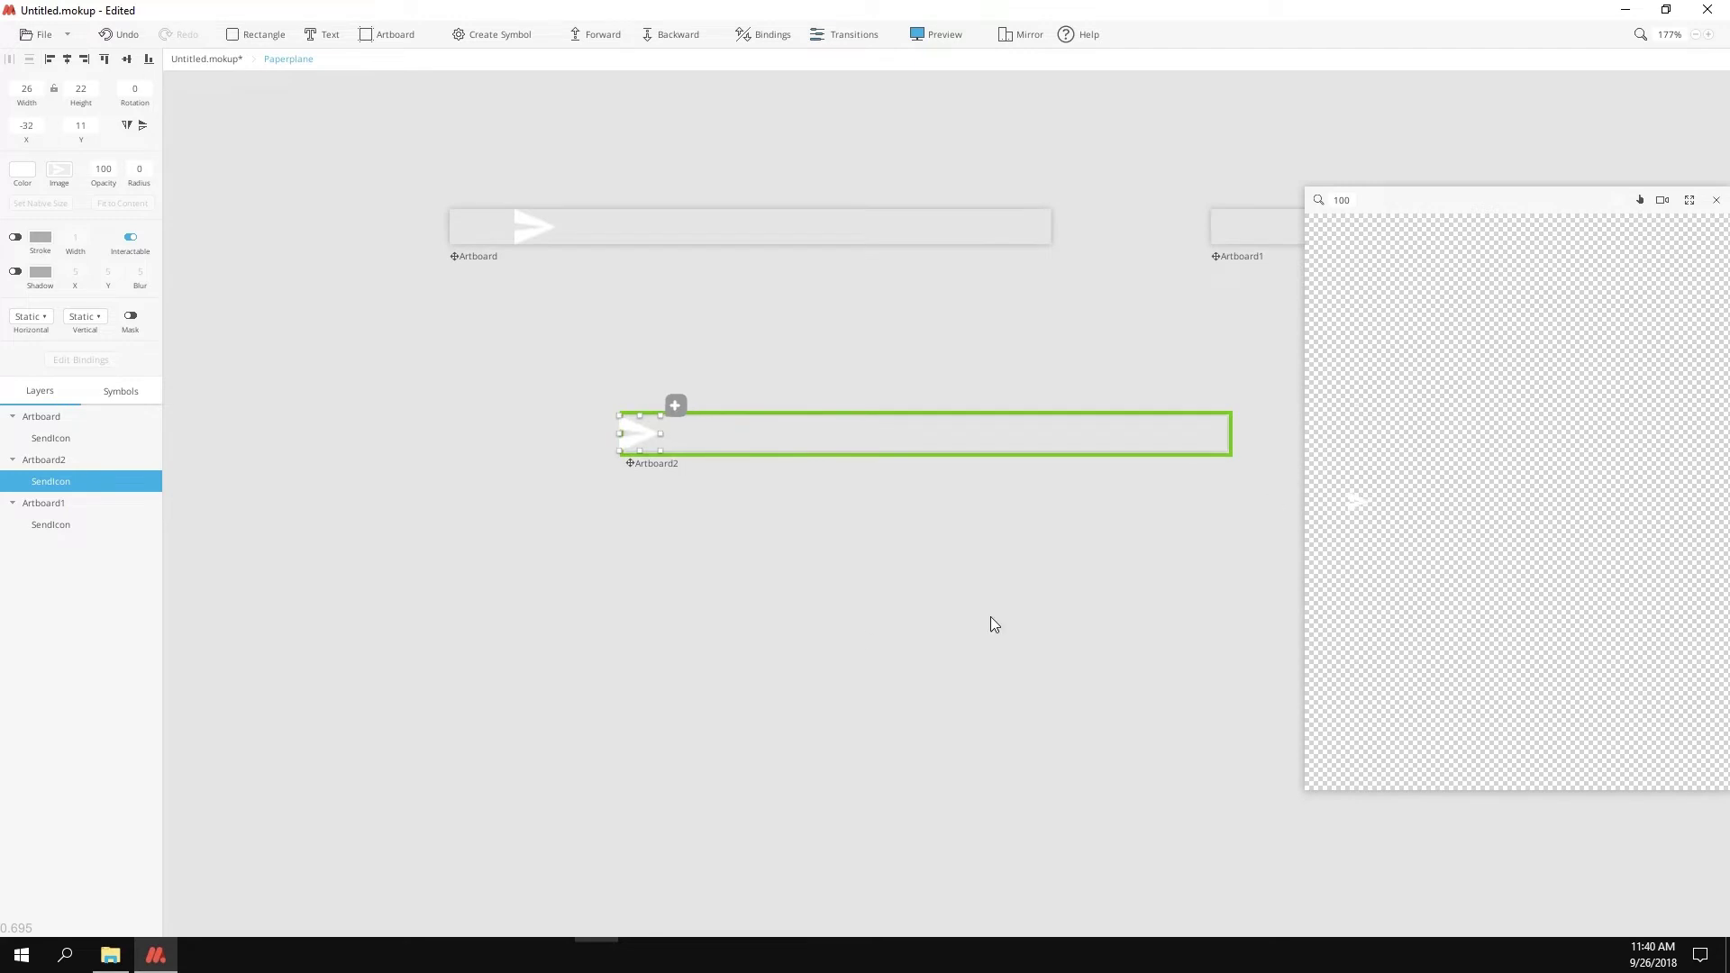
pyautogui.scroll(-3, 994, 623)
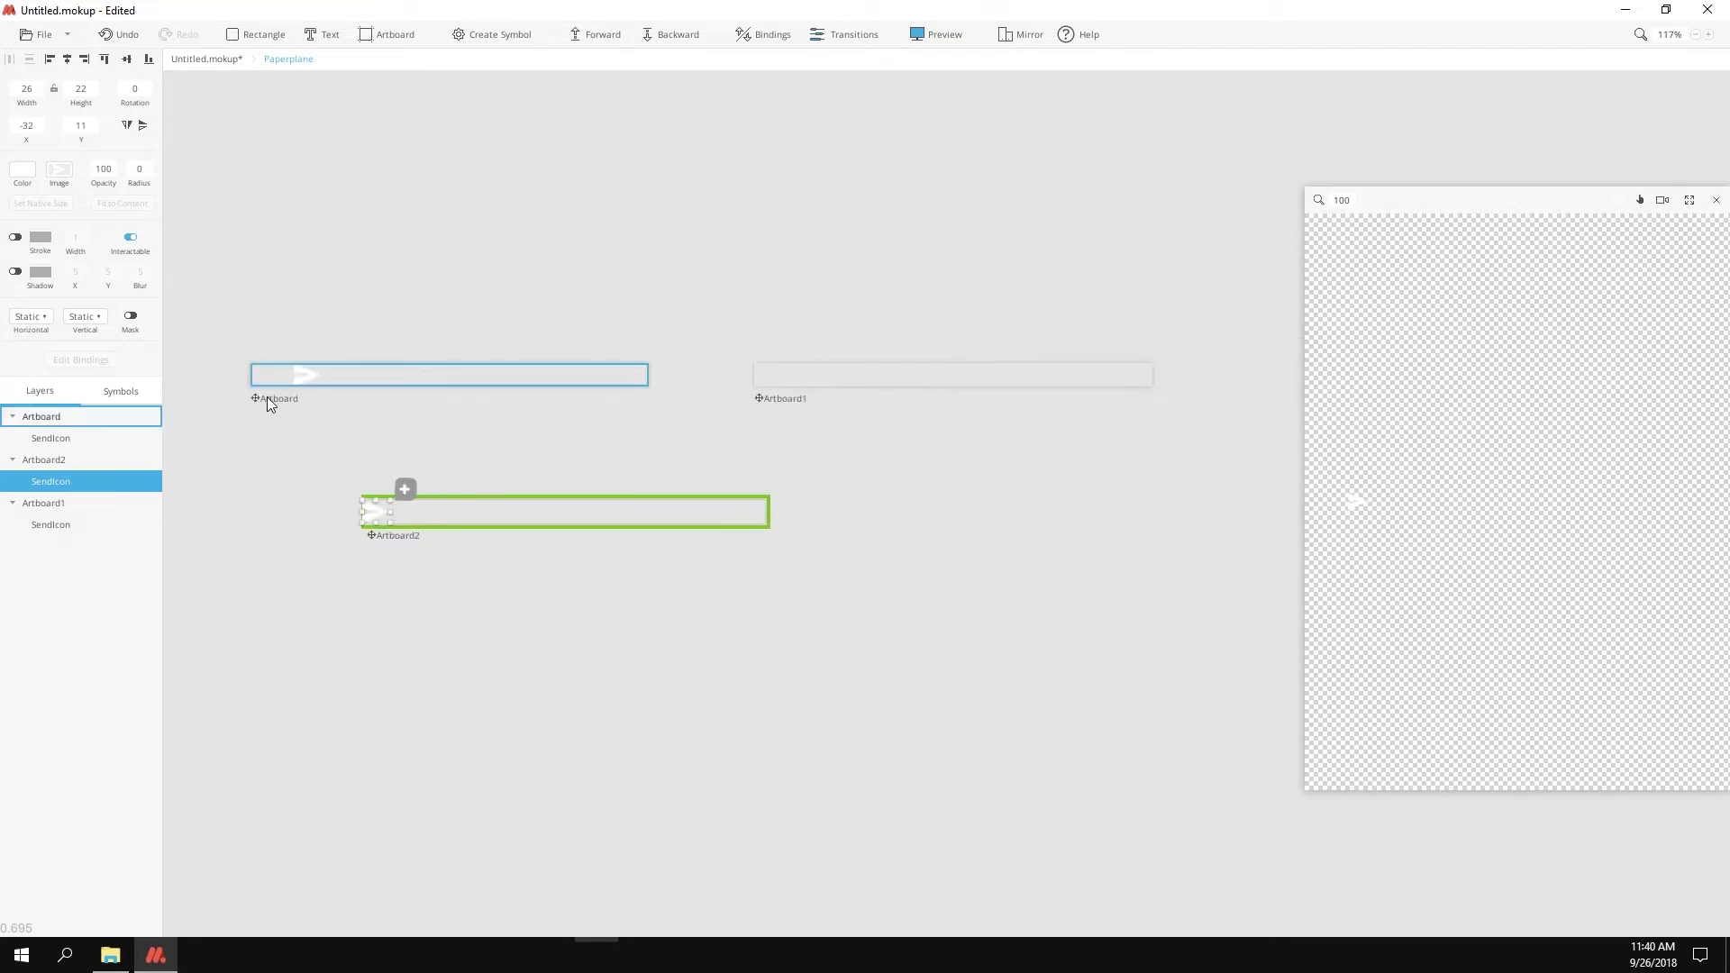
# Step: Link Artboard to Artboard1, Artboard1 automatically to Artboard2, and Artboard2 automatically back to Artboard
pyautogui.click(267, 403)
pyautogui.click(660, 349)
pyautogui.moveTo(671, 520); pyautogui.dragTo(814, 380)
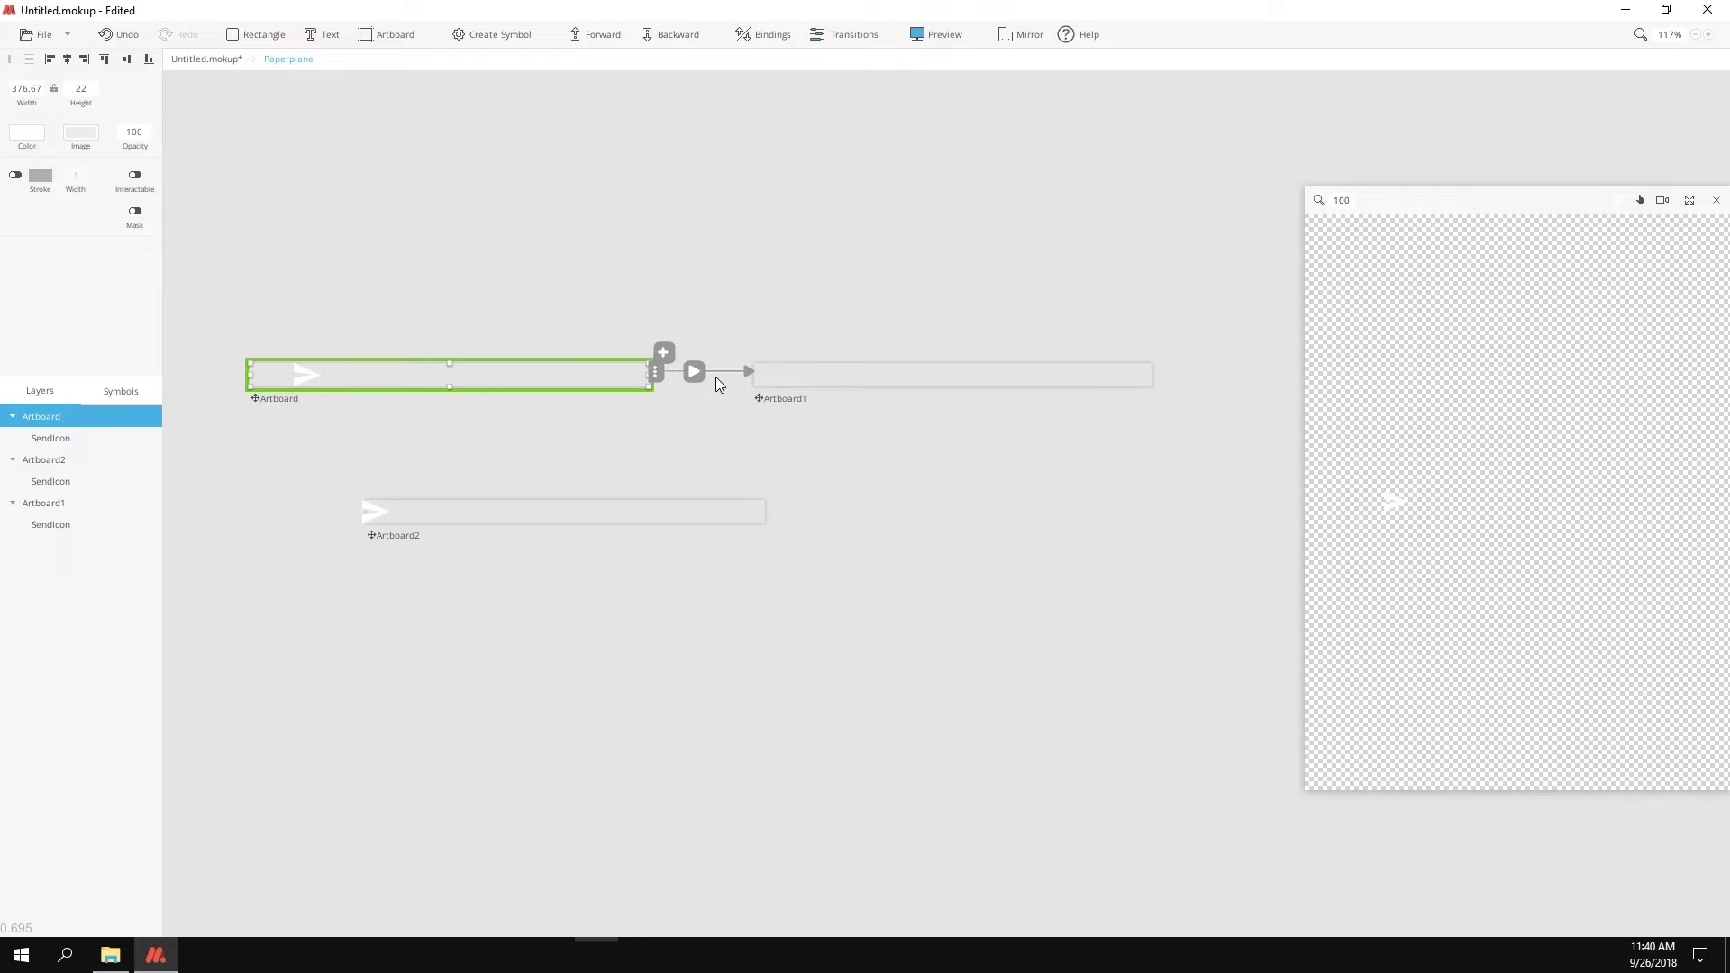
pyautogui.click(782, 398)
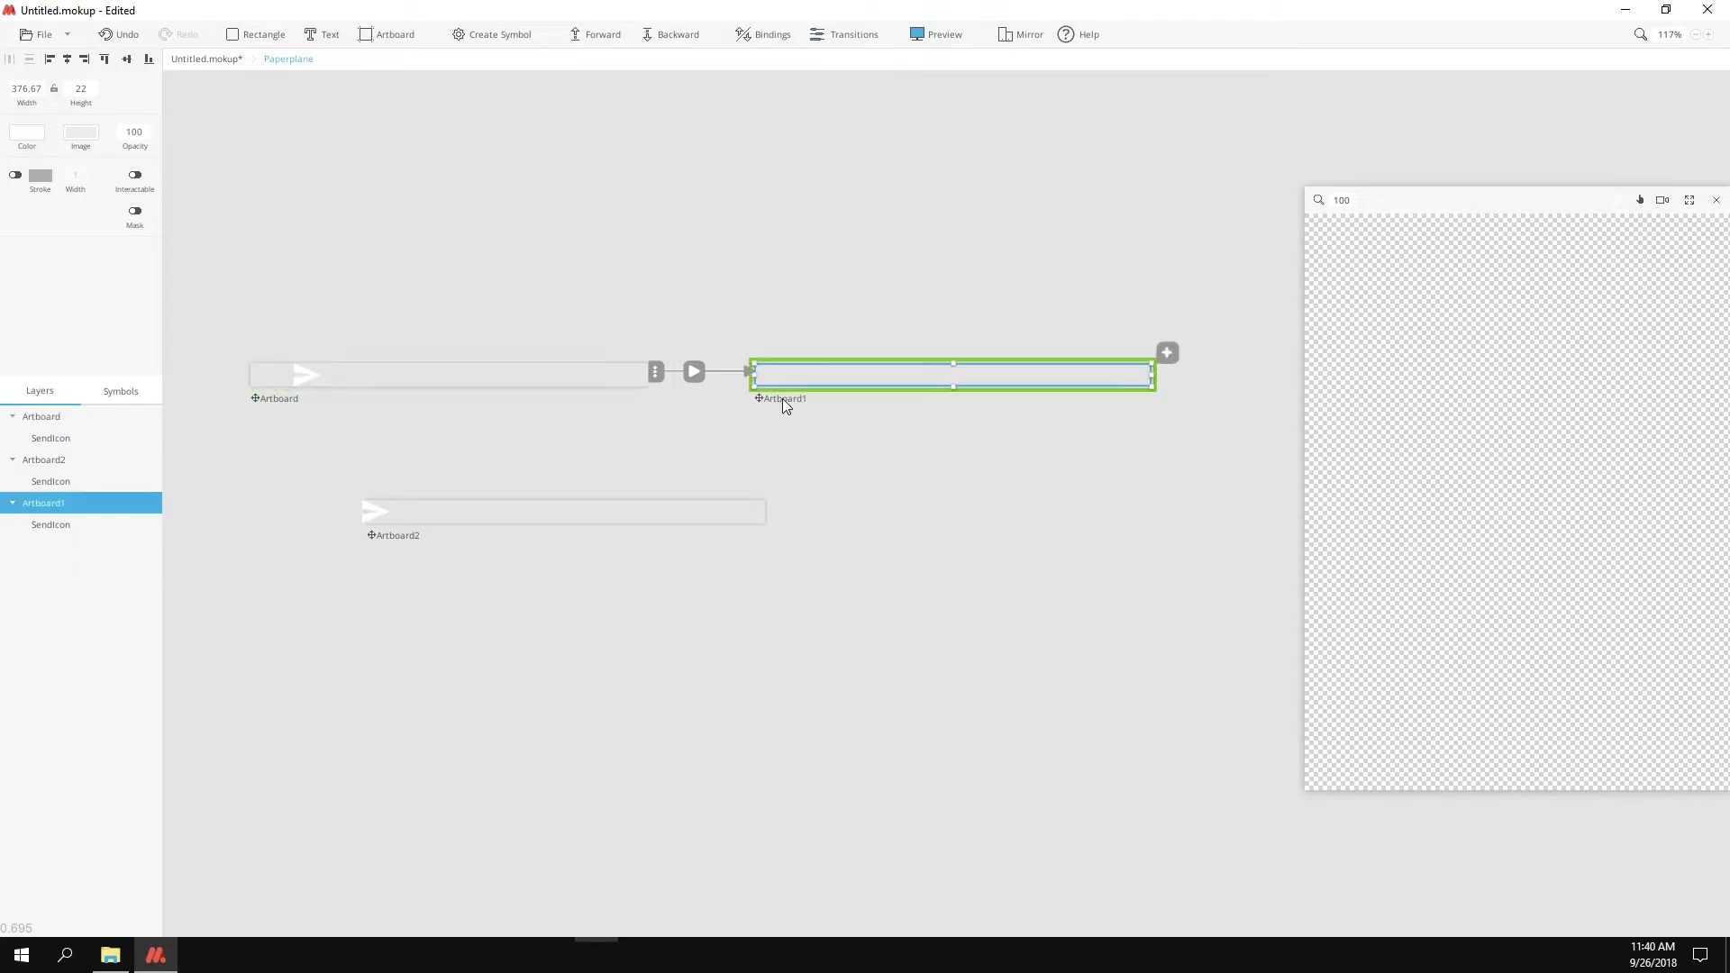
pyautogui.click(1169, 354)
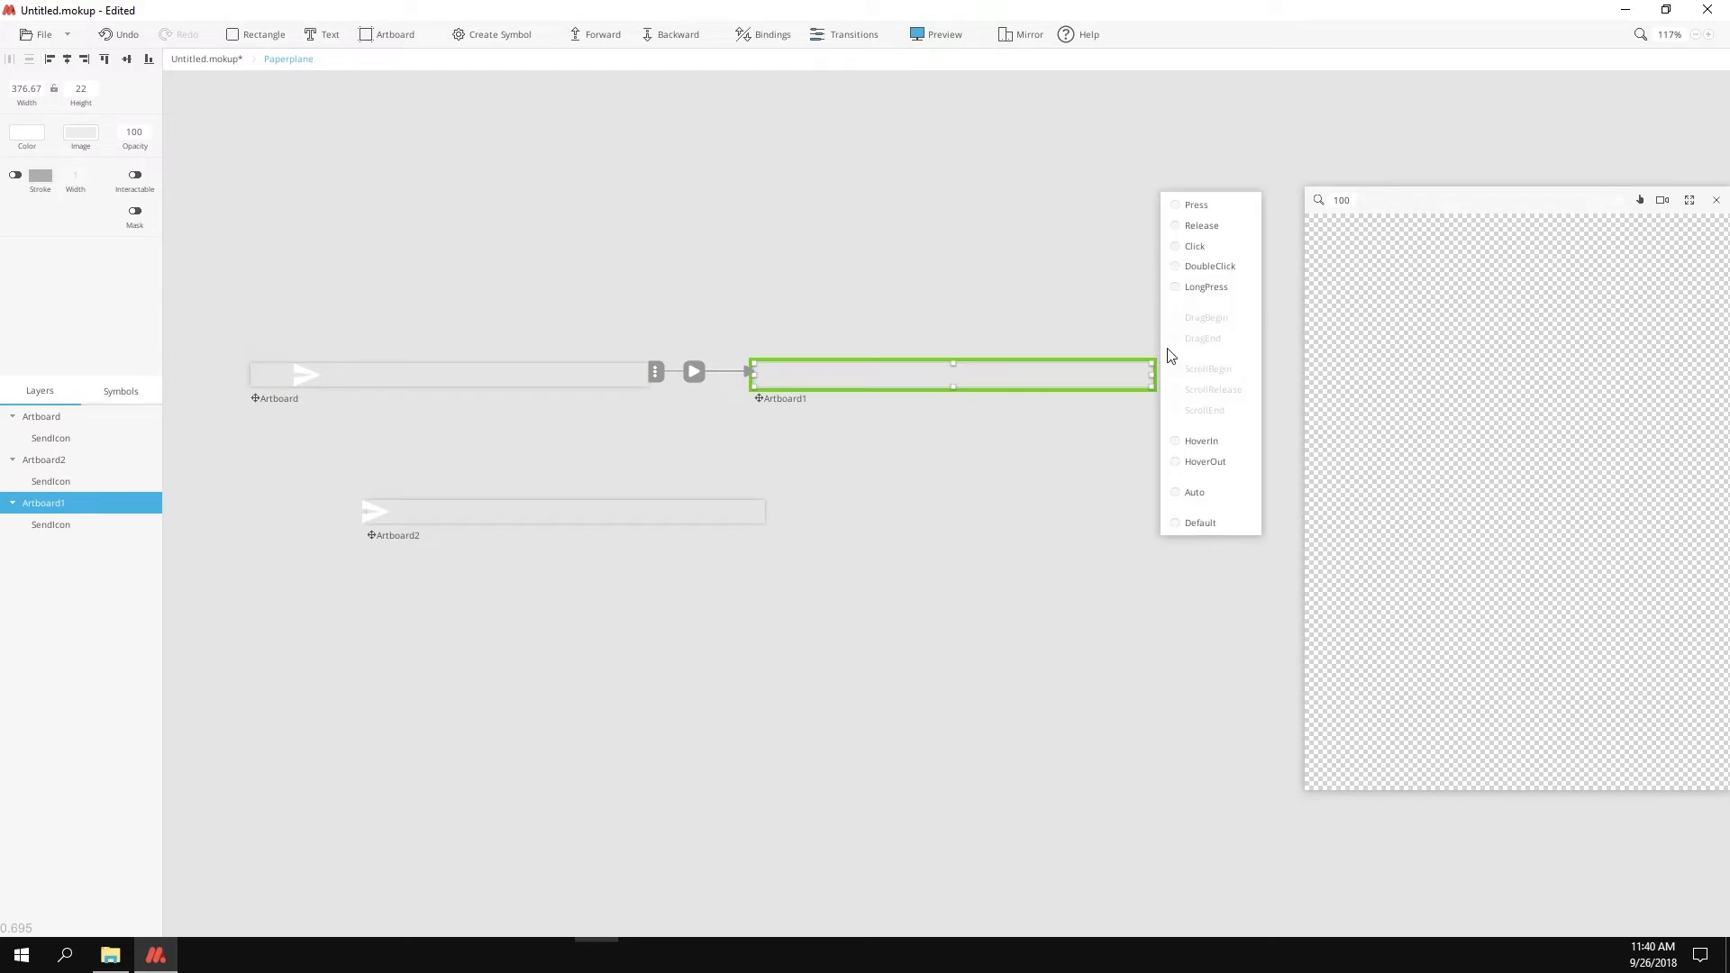
pyautogui.moveTo(1207, 493); pyautogui.dragTo(445, 511)
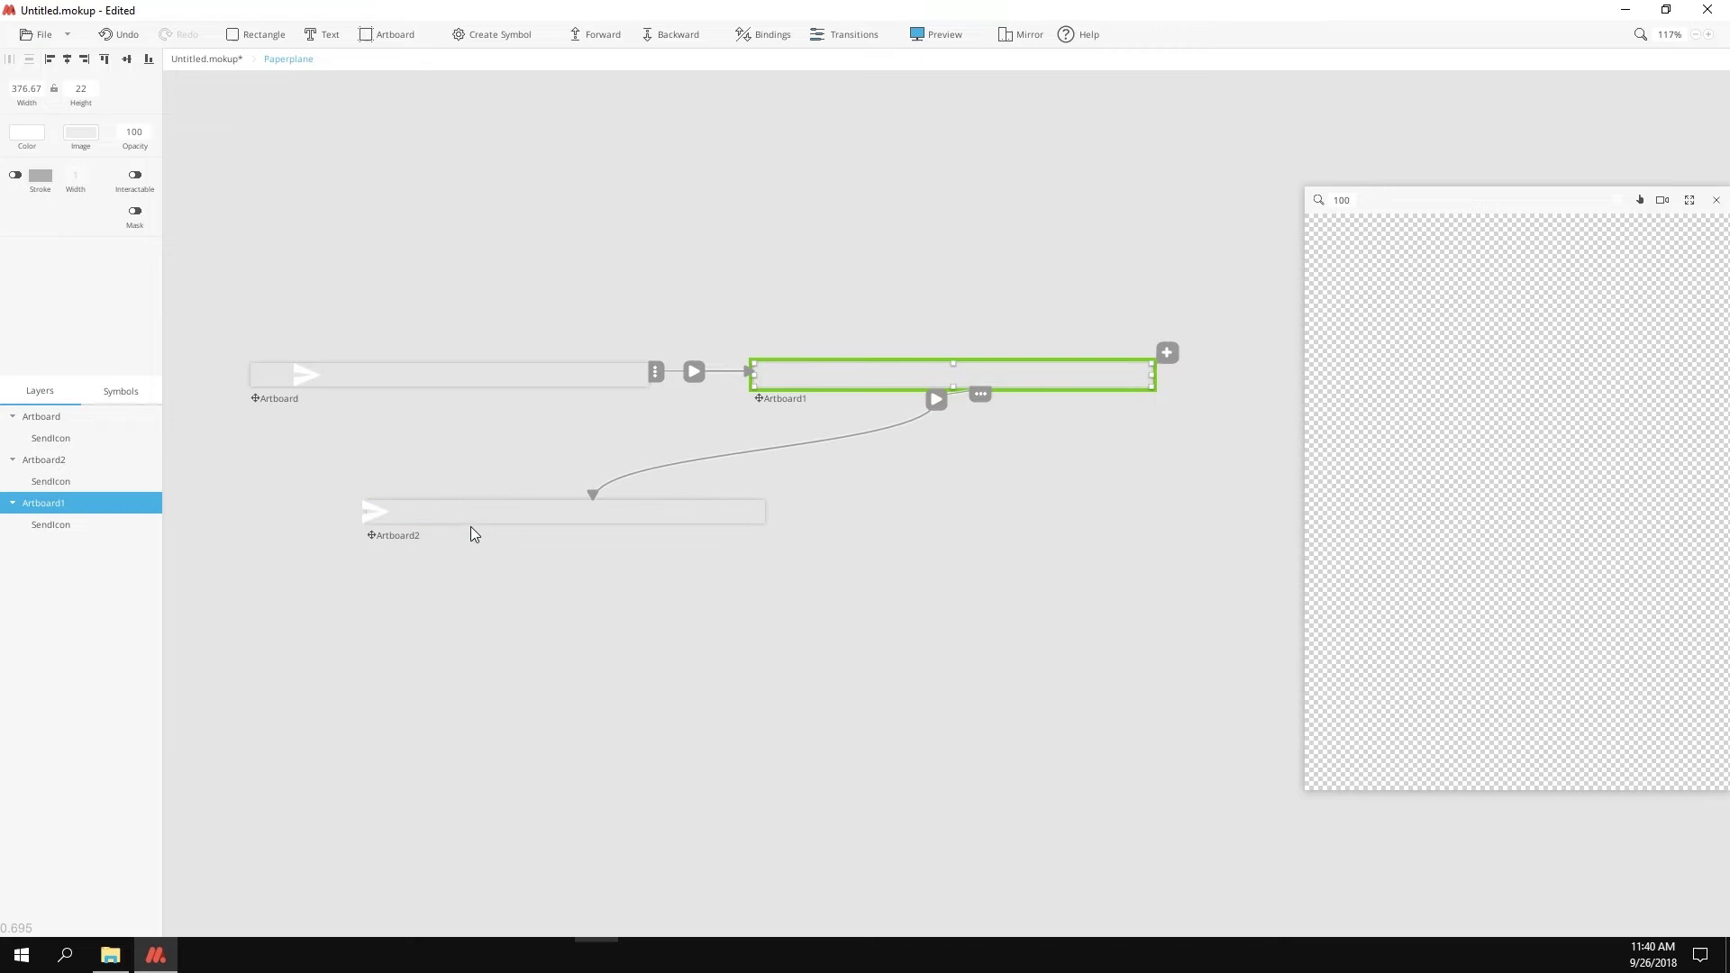
pyautogui.click(505, 525)
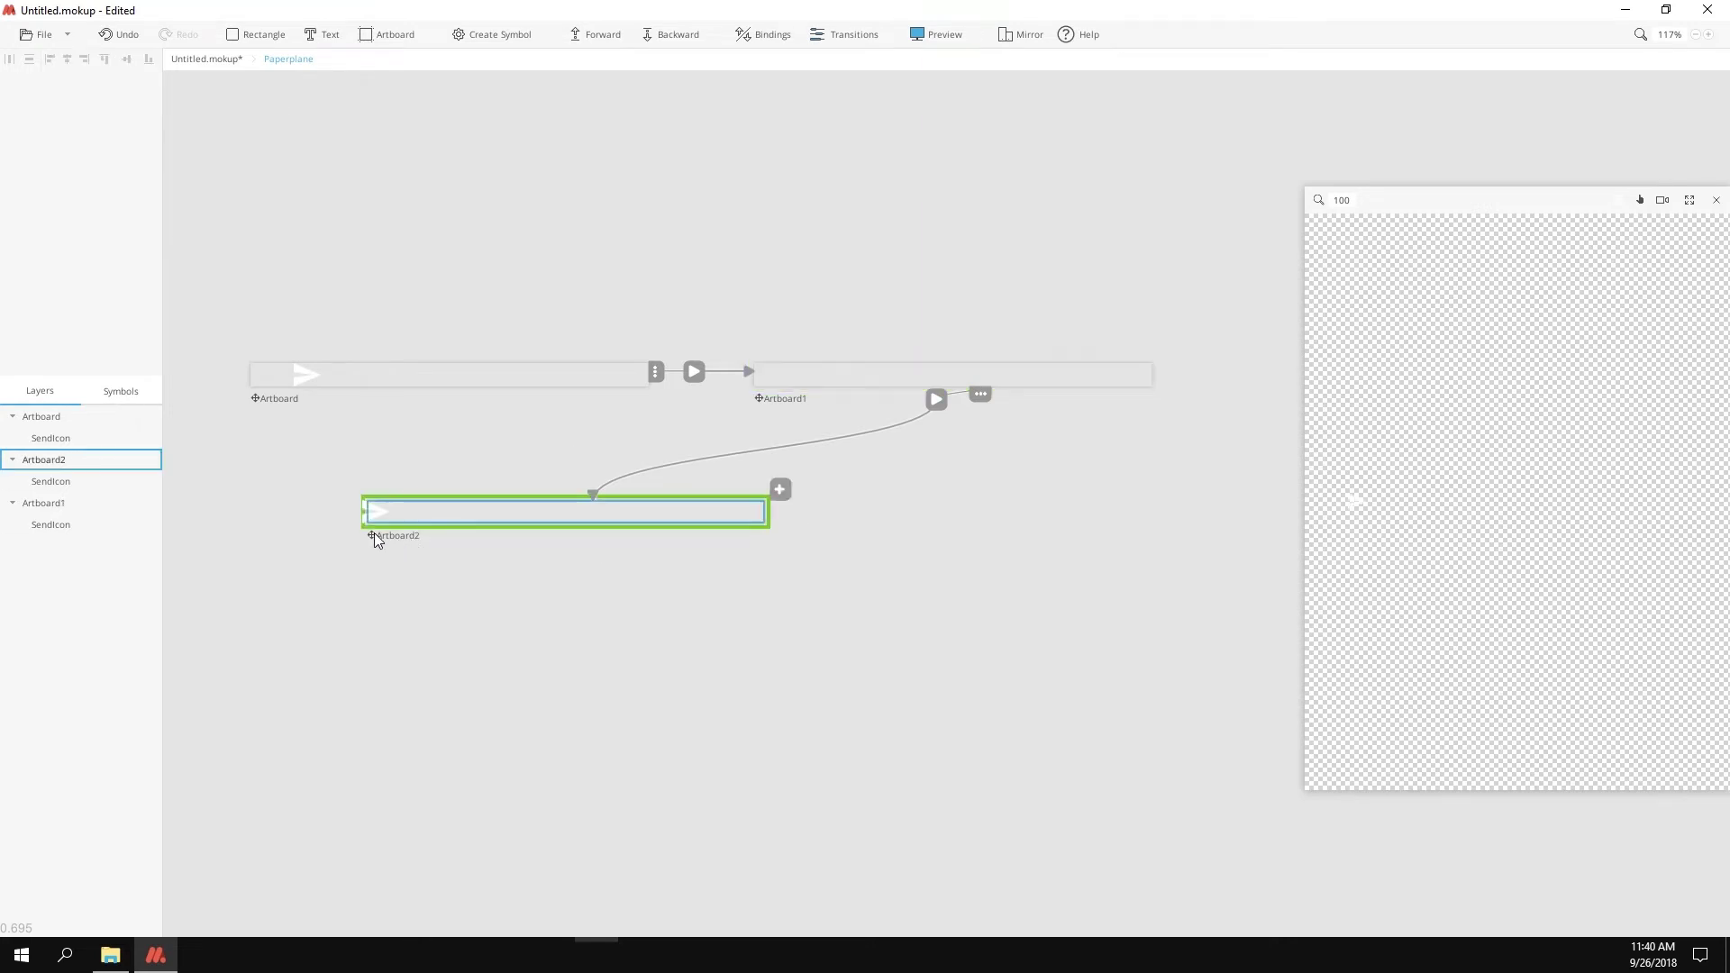
pyautogui.click(782, 492)
pyautogui.moveTo(808, 628); pyautogui.dragTo(425, 374)
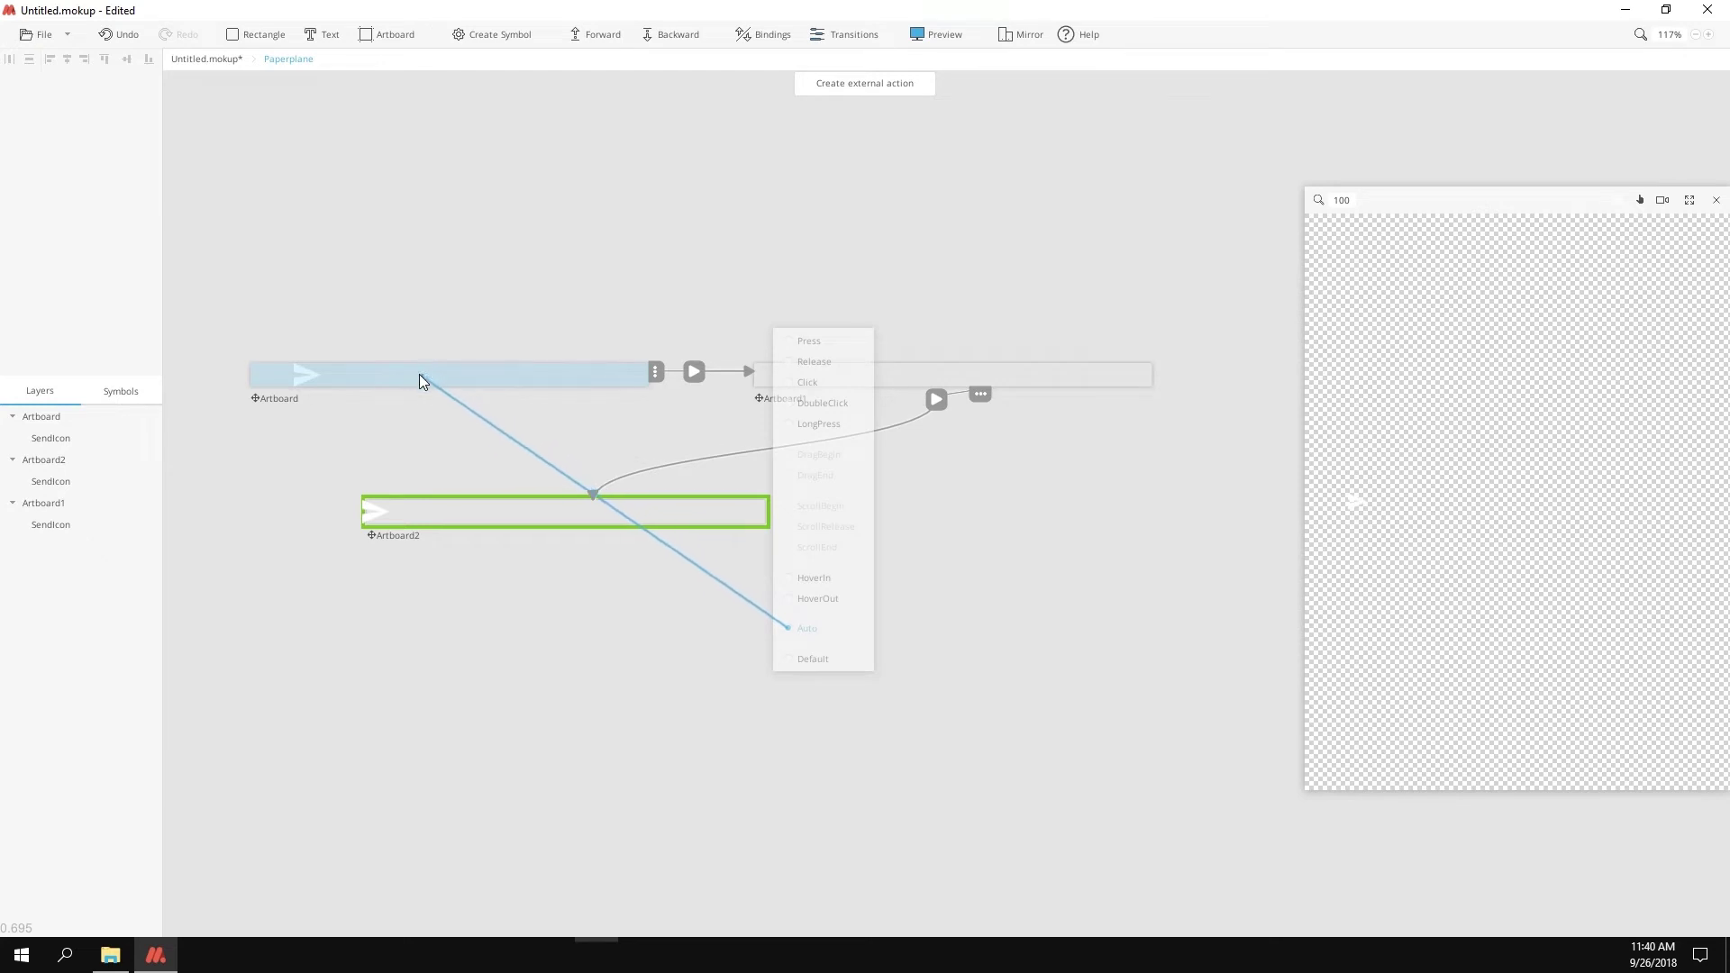
# Step: Lengthen the Artboard-to-Artboard1 Width, Height and X animations to about 1:00 with bouncy easing
pyautogui.click(694, 371)
pyautogui.moveTo(401, 814); pyautogui.dragTo(536, 837)
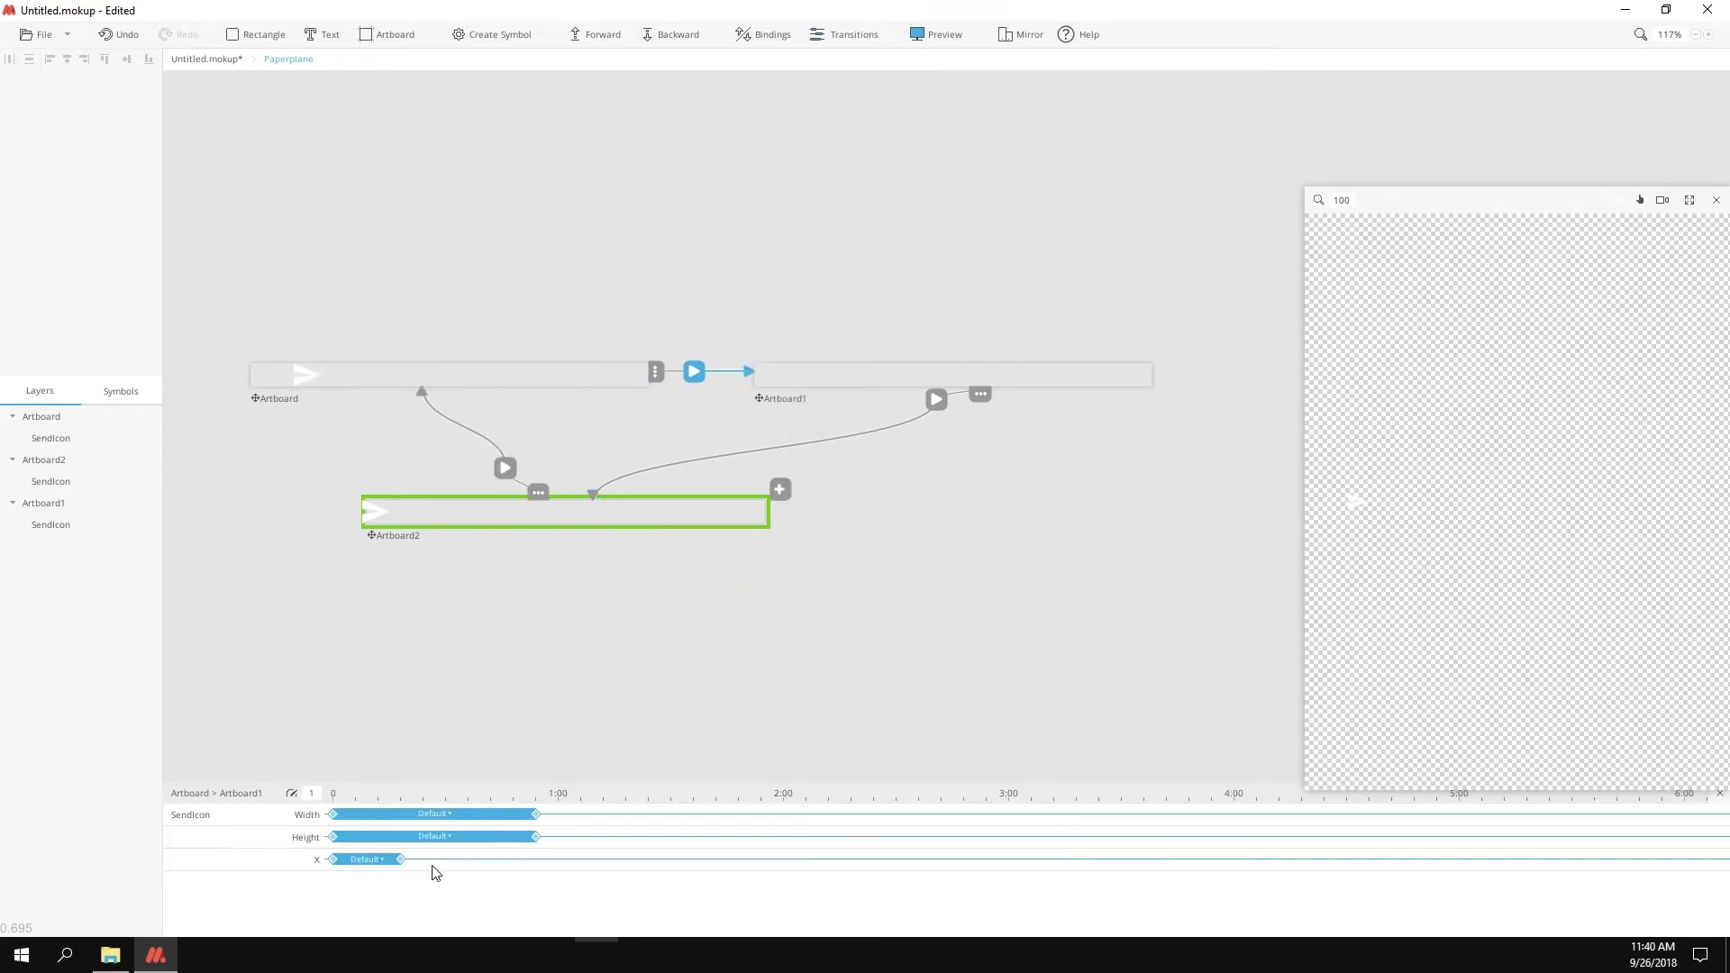
pyautogui.moveTo(401, 859); pyautogui.dragTo(536, 859)
pyautogui.click(433, 813)
pyautogui.moveTo(420, 716)
pyautogui.mouseDown()
pyautogui.moveTo(393, 707)
pyautogui.moveTo(393, 744)
pyautogui.moveTo(442, 726)
pyautogui.mouseUp()
pyautogui.click(435, 834)
pyautogui.click(434, 836)
pyautogui.click(432, 860)
# Step: Make Height and X change instantly in the Artboard1-to-Artboard2 transition
pyautogui.click(937, 398)
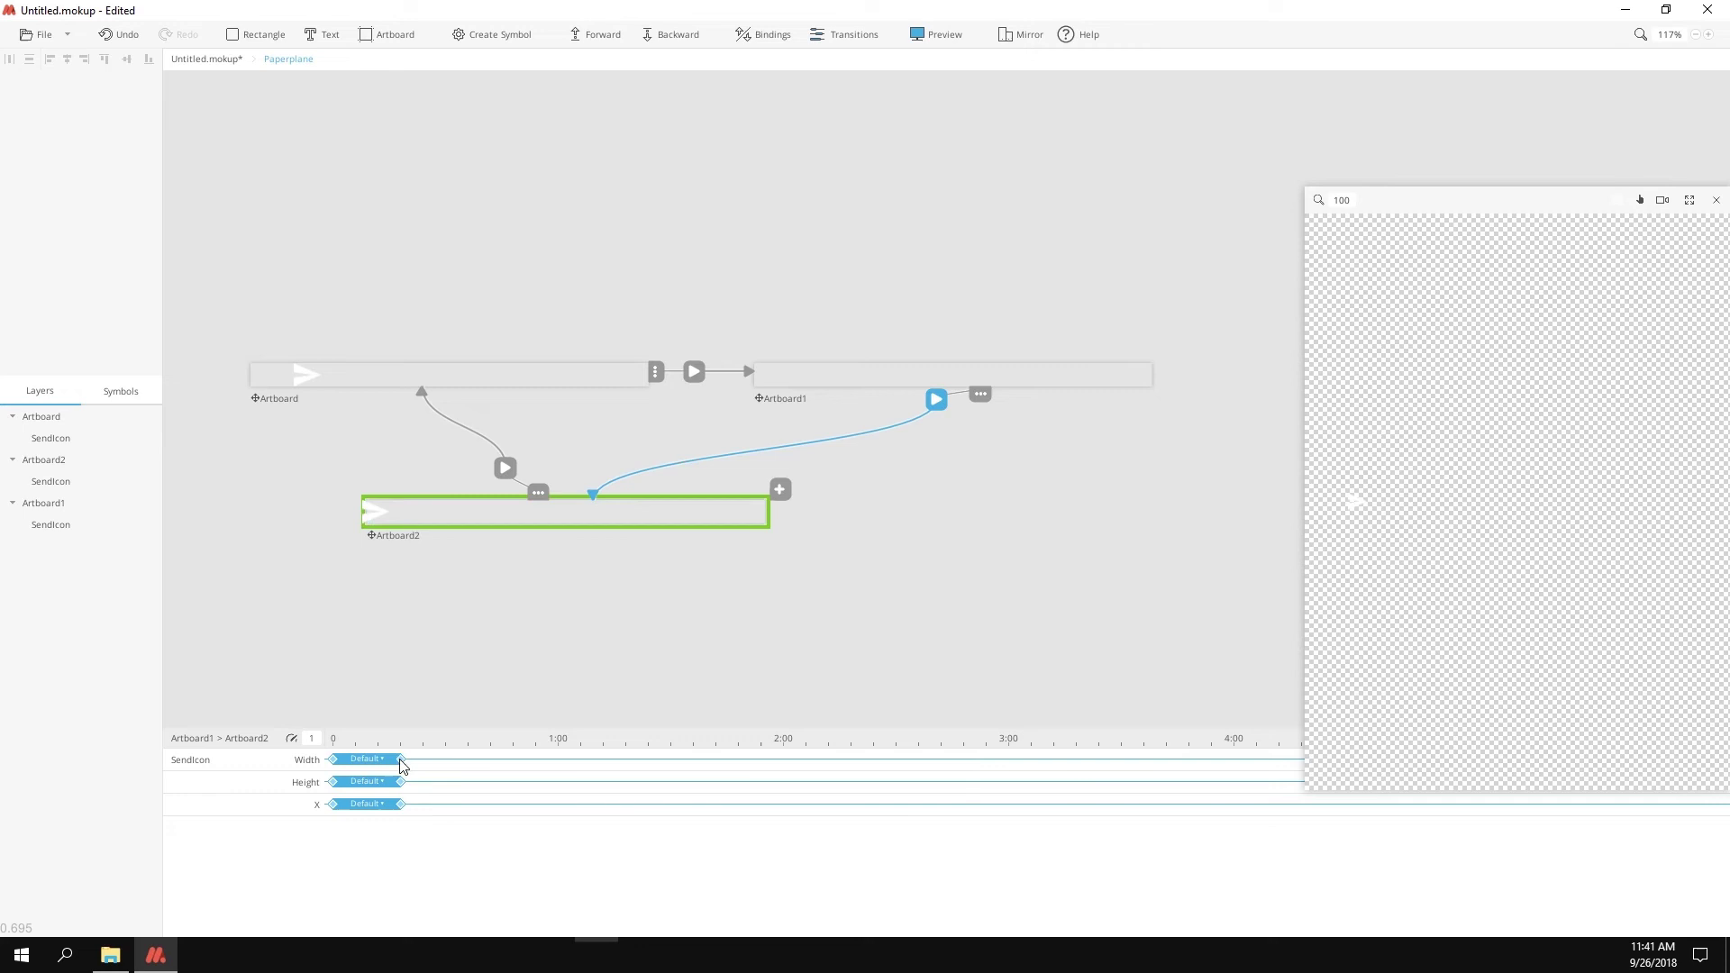
pyautogui.moveTo(402, 781); pyautogui.dragTo(334, 804)
pyautogui.moveTo(502, 728); pyautogui.dragTo(502, 764)
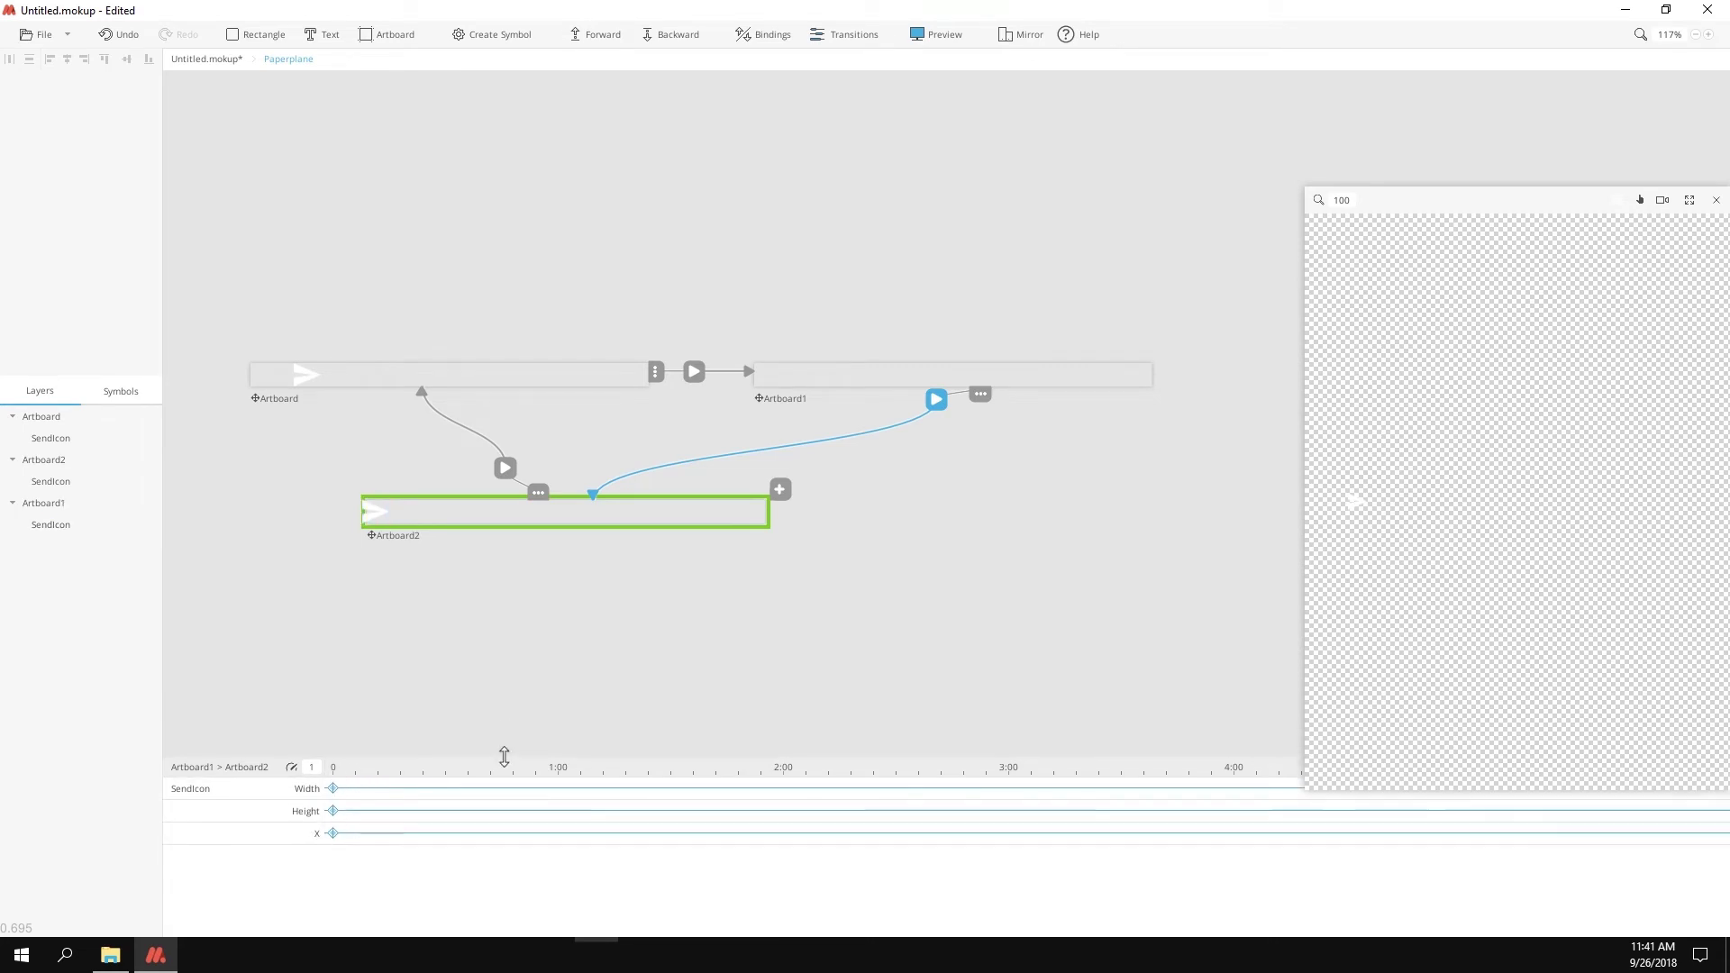
# Step: Stretch the Artboard2-to-Artboard X animation, give it a custom ease, and delay its start
pyautogui.click(505, 468)
pyautogui.moveTo(400, 799); pyautogui.dragTo(458, 753)
pyautogui.click(425, 800)
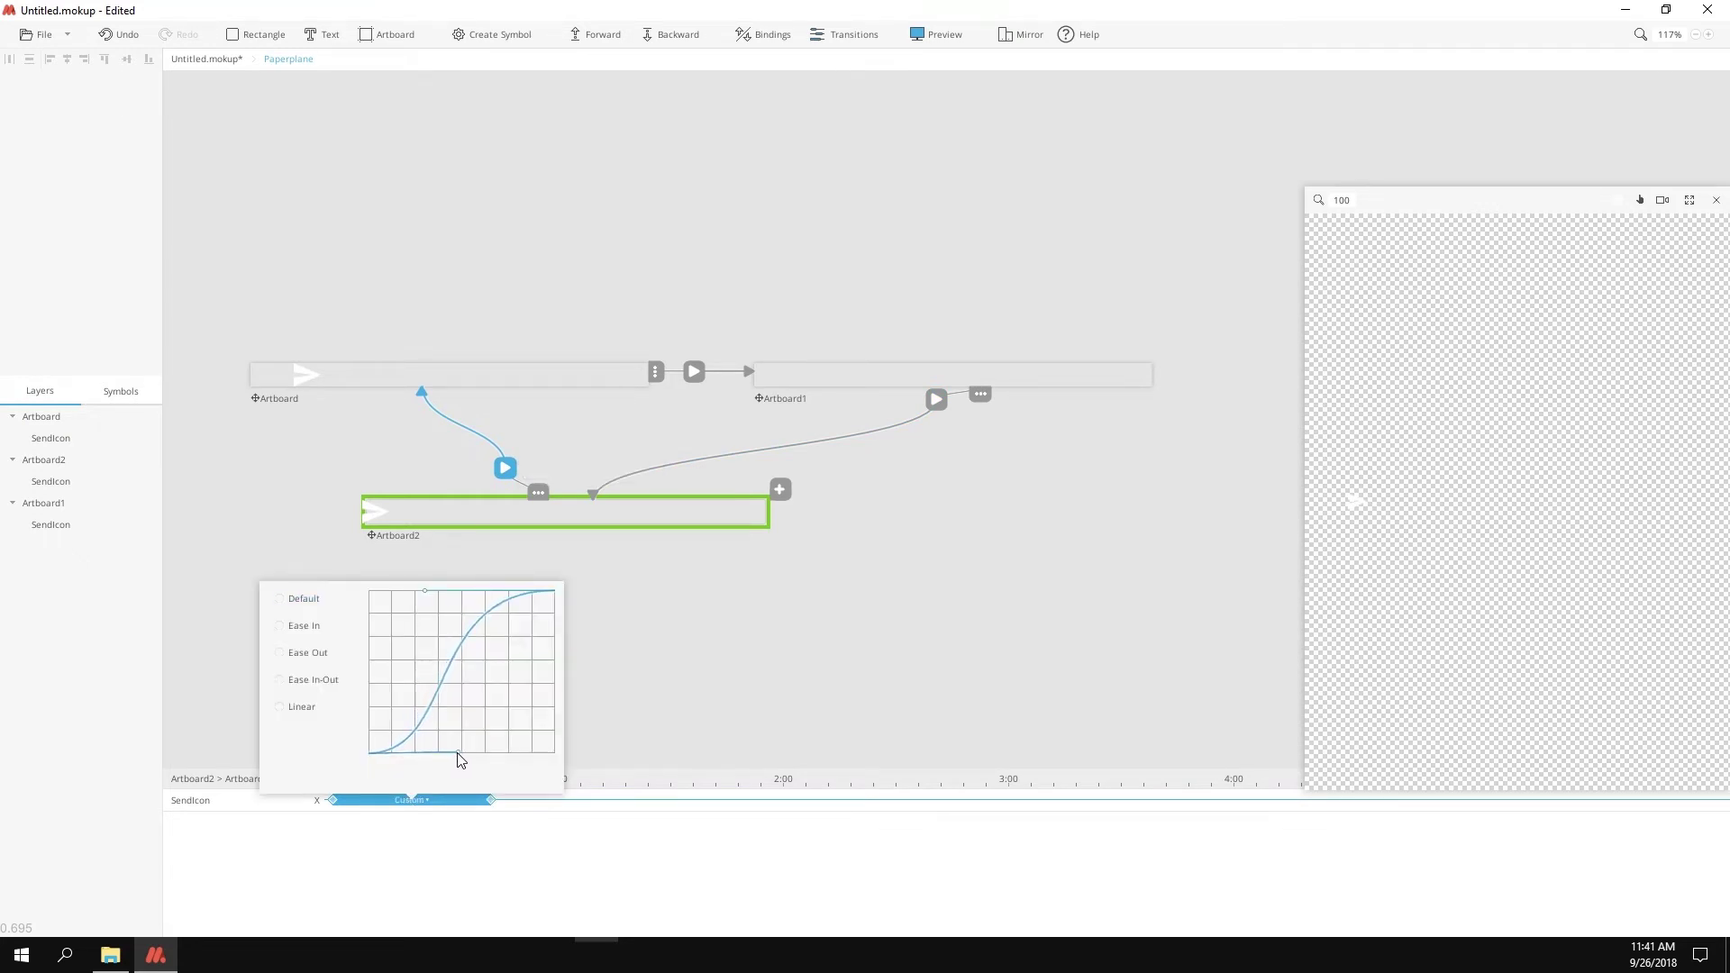
pyautogui.click(552, 815)
pyautogui.moveTo(418, 799); pyautogui.dragTo(534, 807)
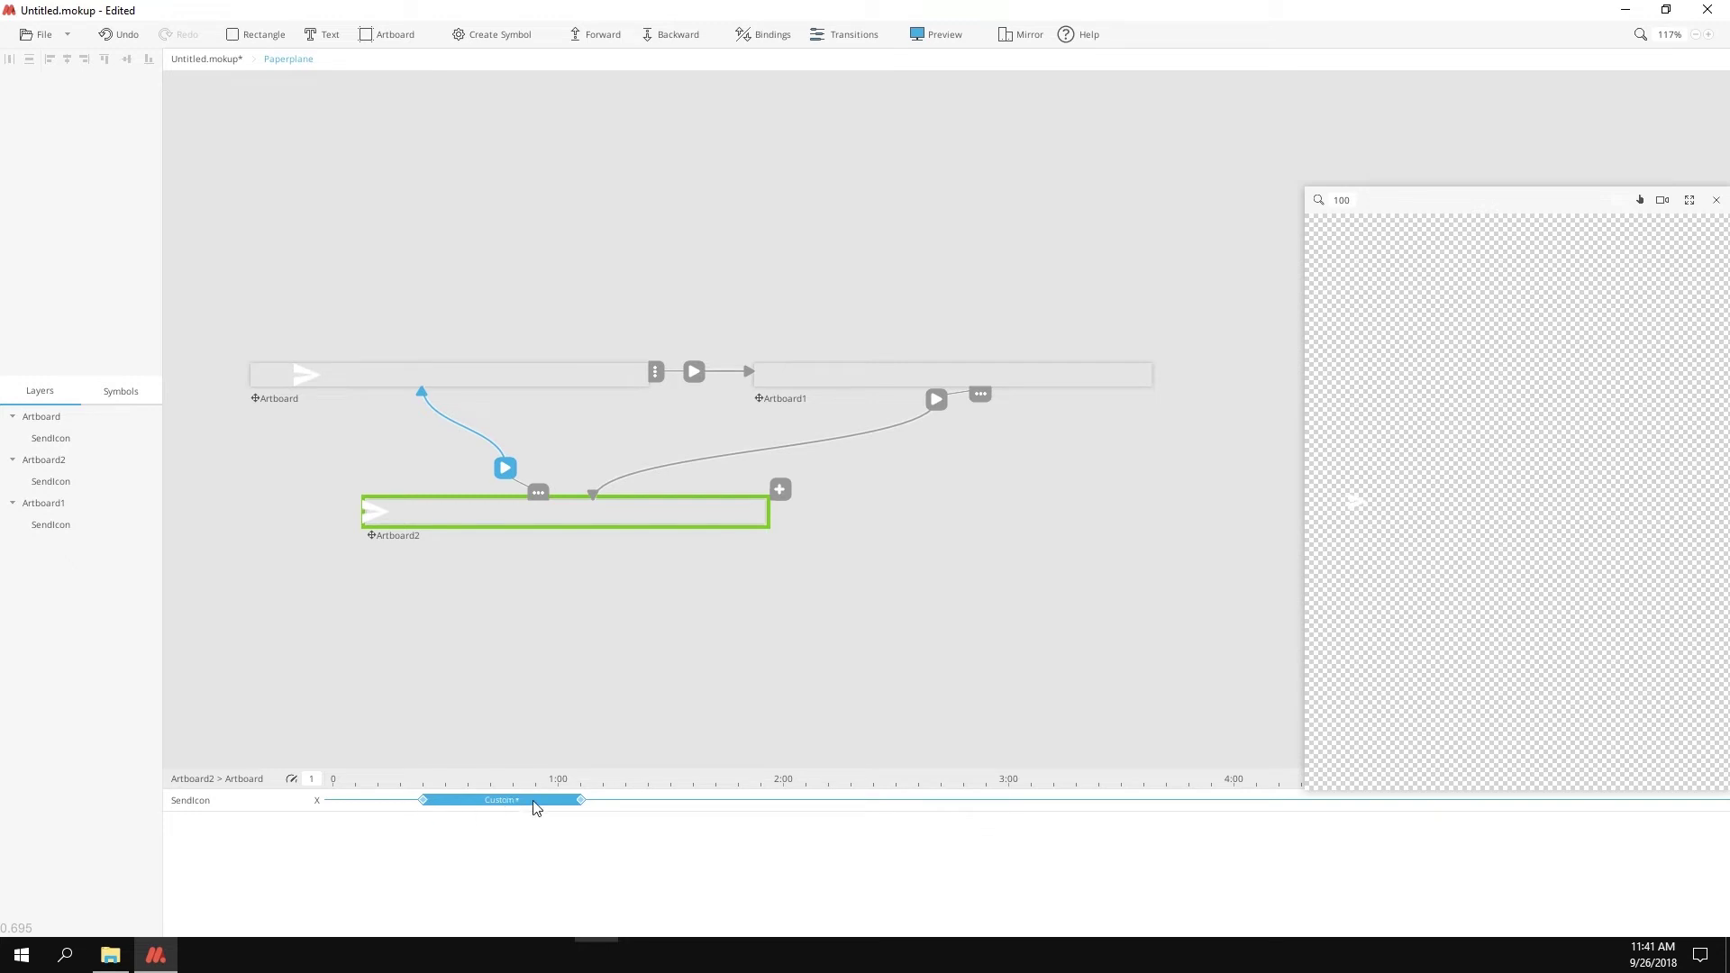
# Step: Return from the Paperplane symbol to the main card design and select the paper plane
pyautogui.doubleClick(718, 669)
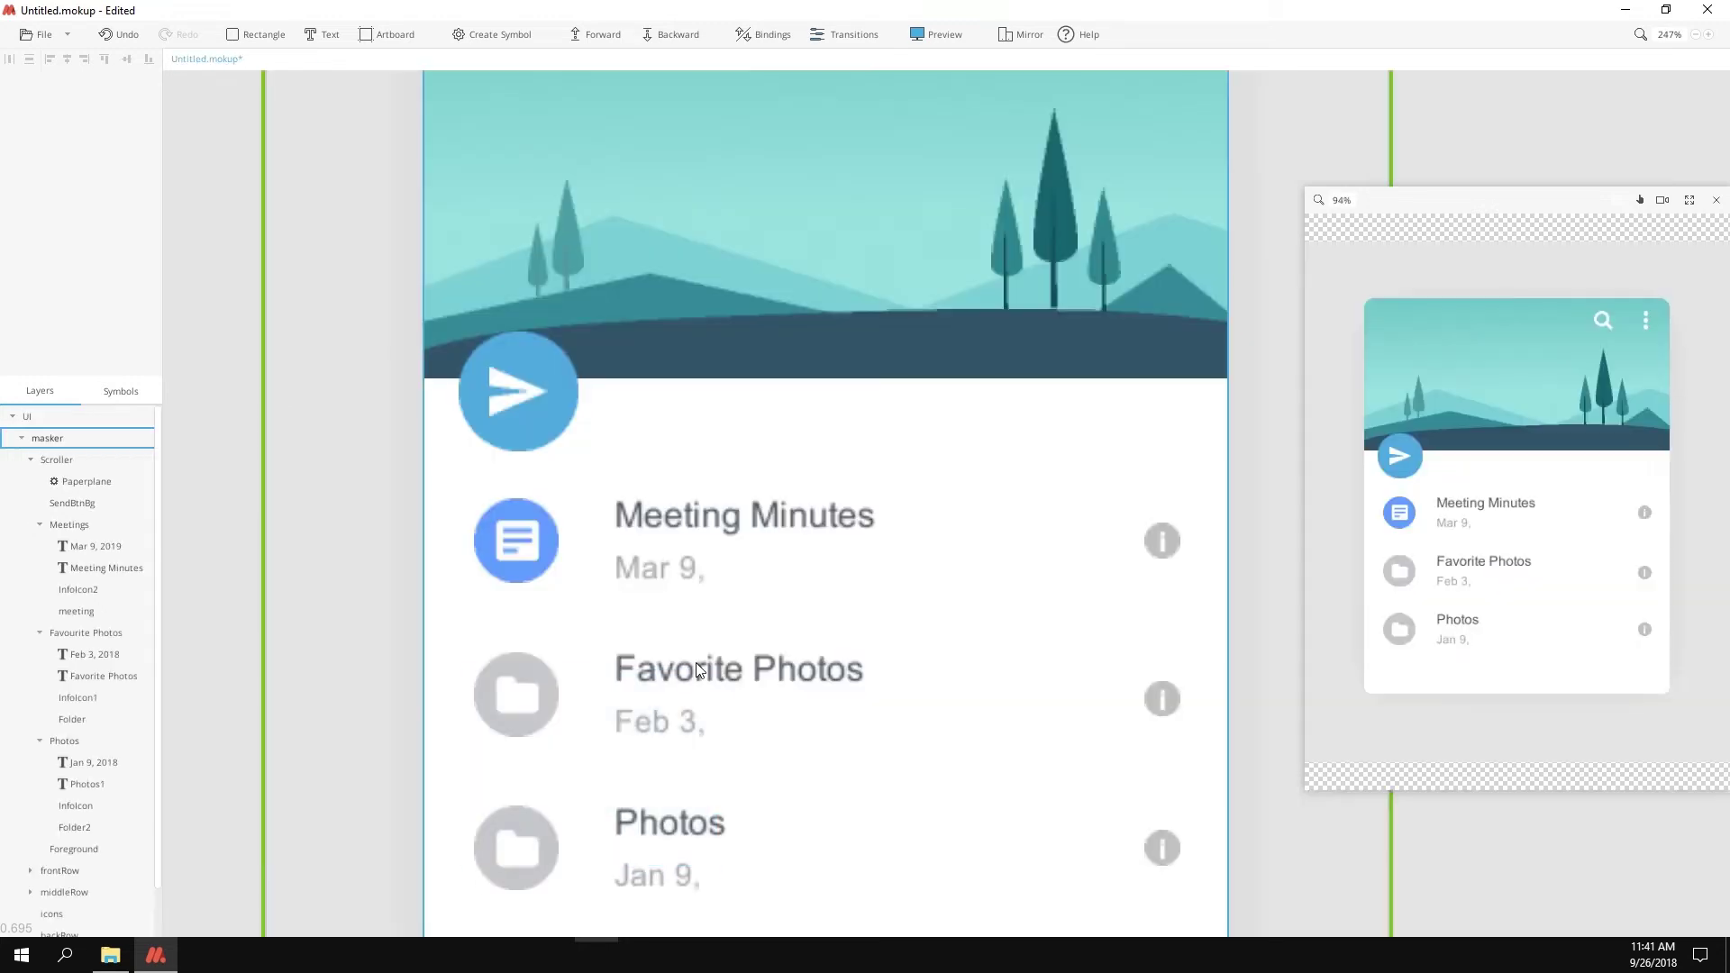
pyautogui.click(519, 397)
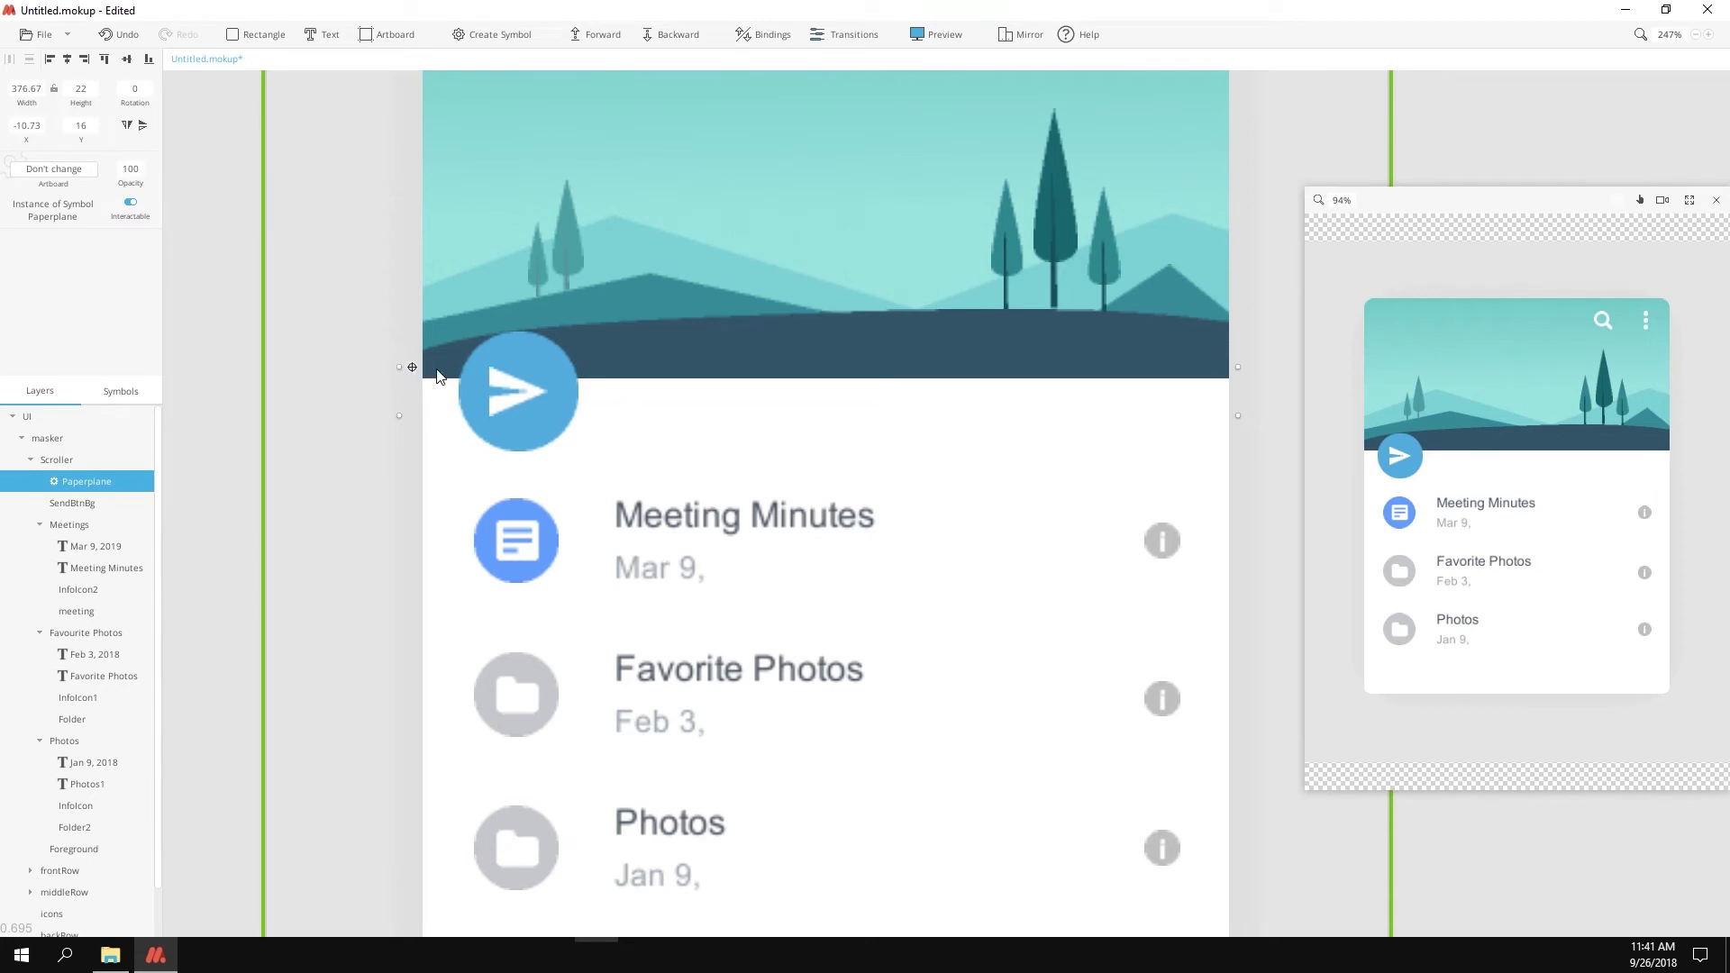
pyautogui.moveTo(517, 393)
# Step: Make the header's search and menu icons group a symbol named trigger
pyautogui.scroll(-2, 775, 446)
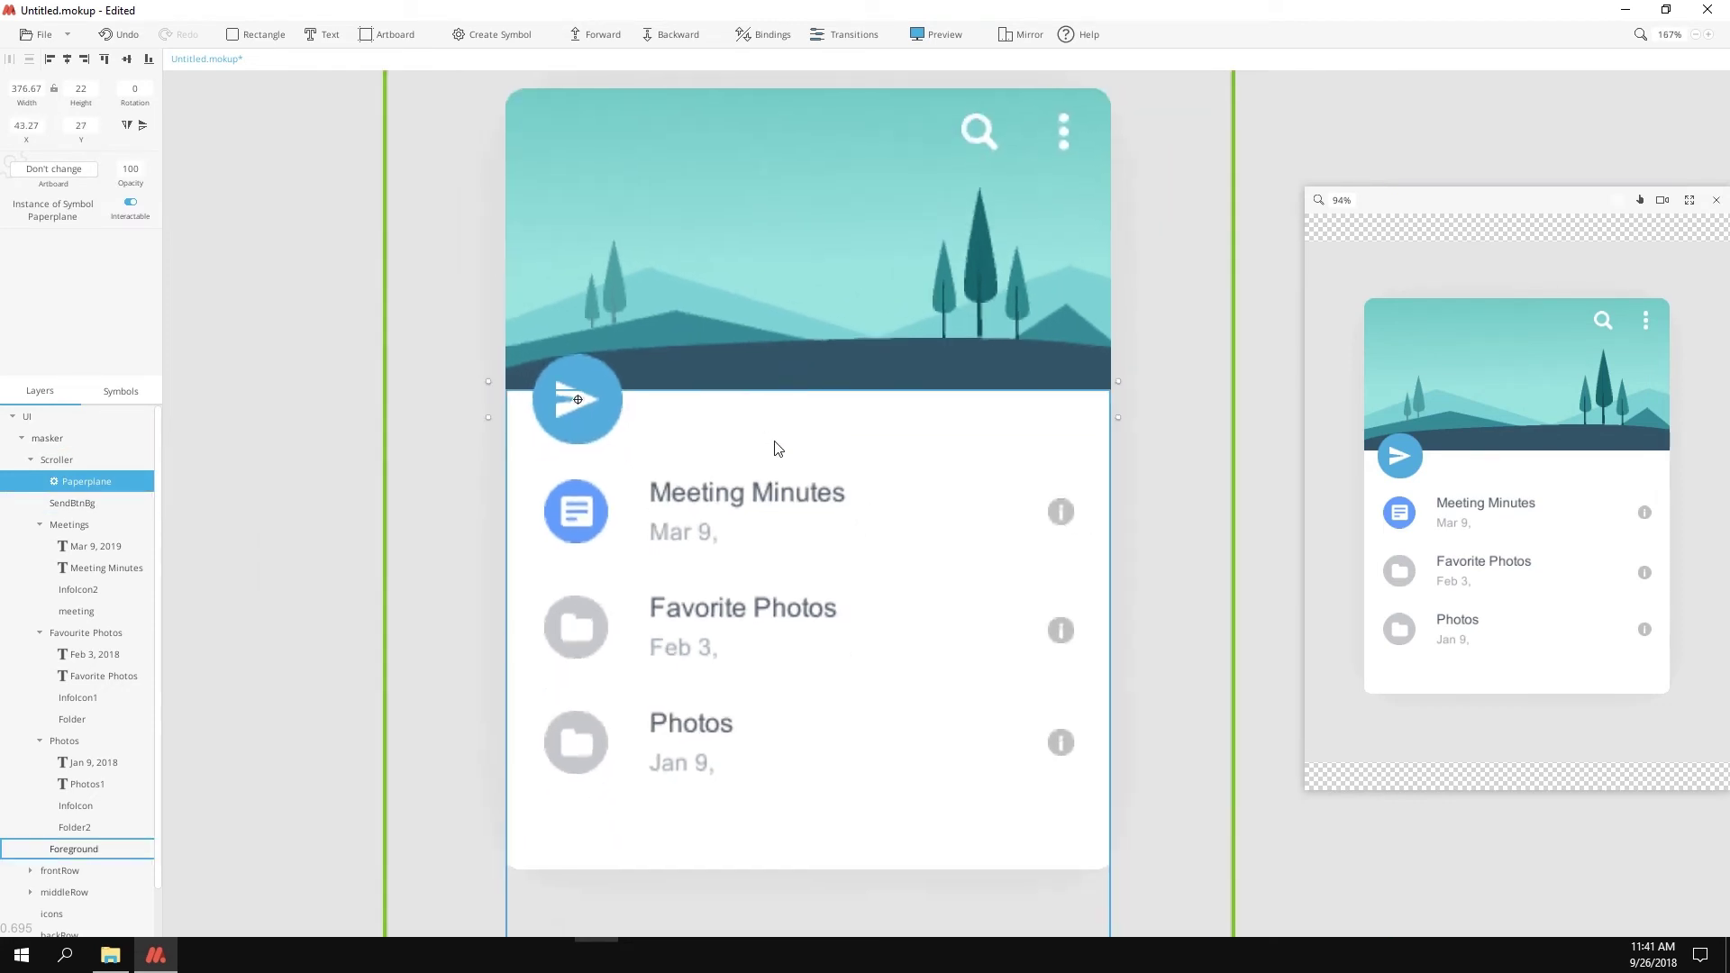
pyautogui.scroll(-1, 777, 447)
pyautogui.click(919, 255)
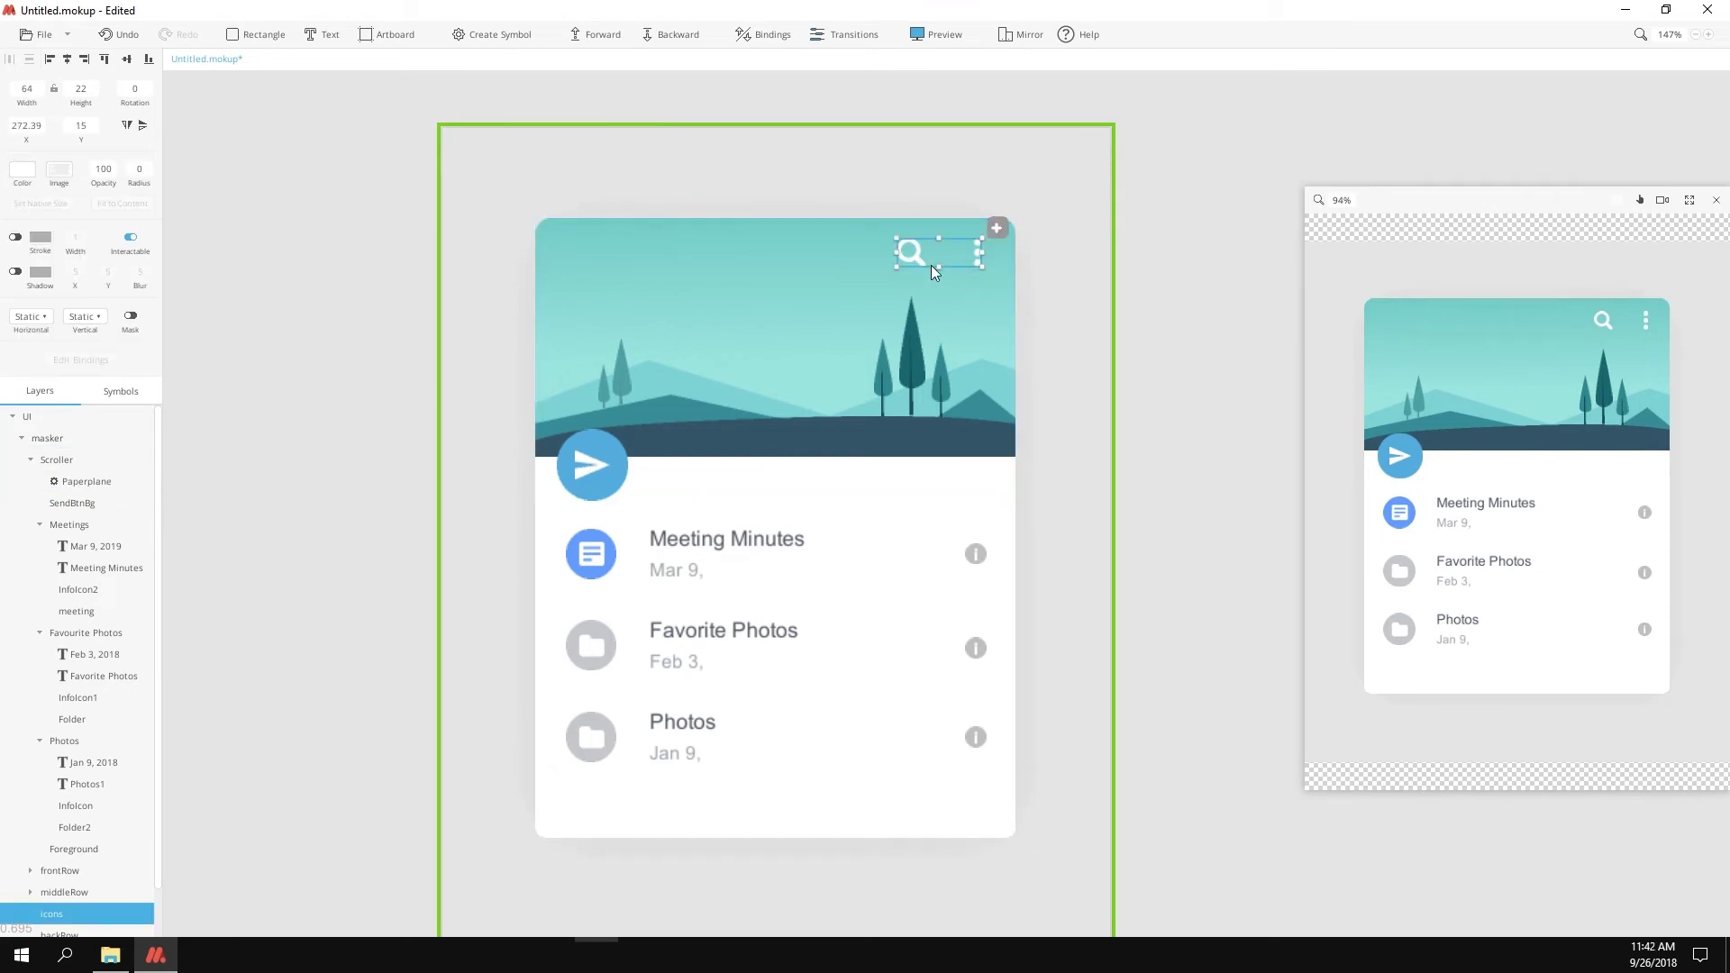
pyautogui.hotkey('ctrl', 'k')
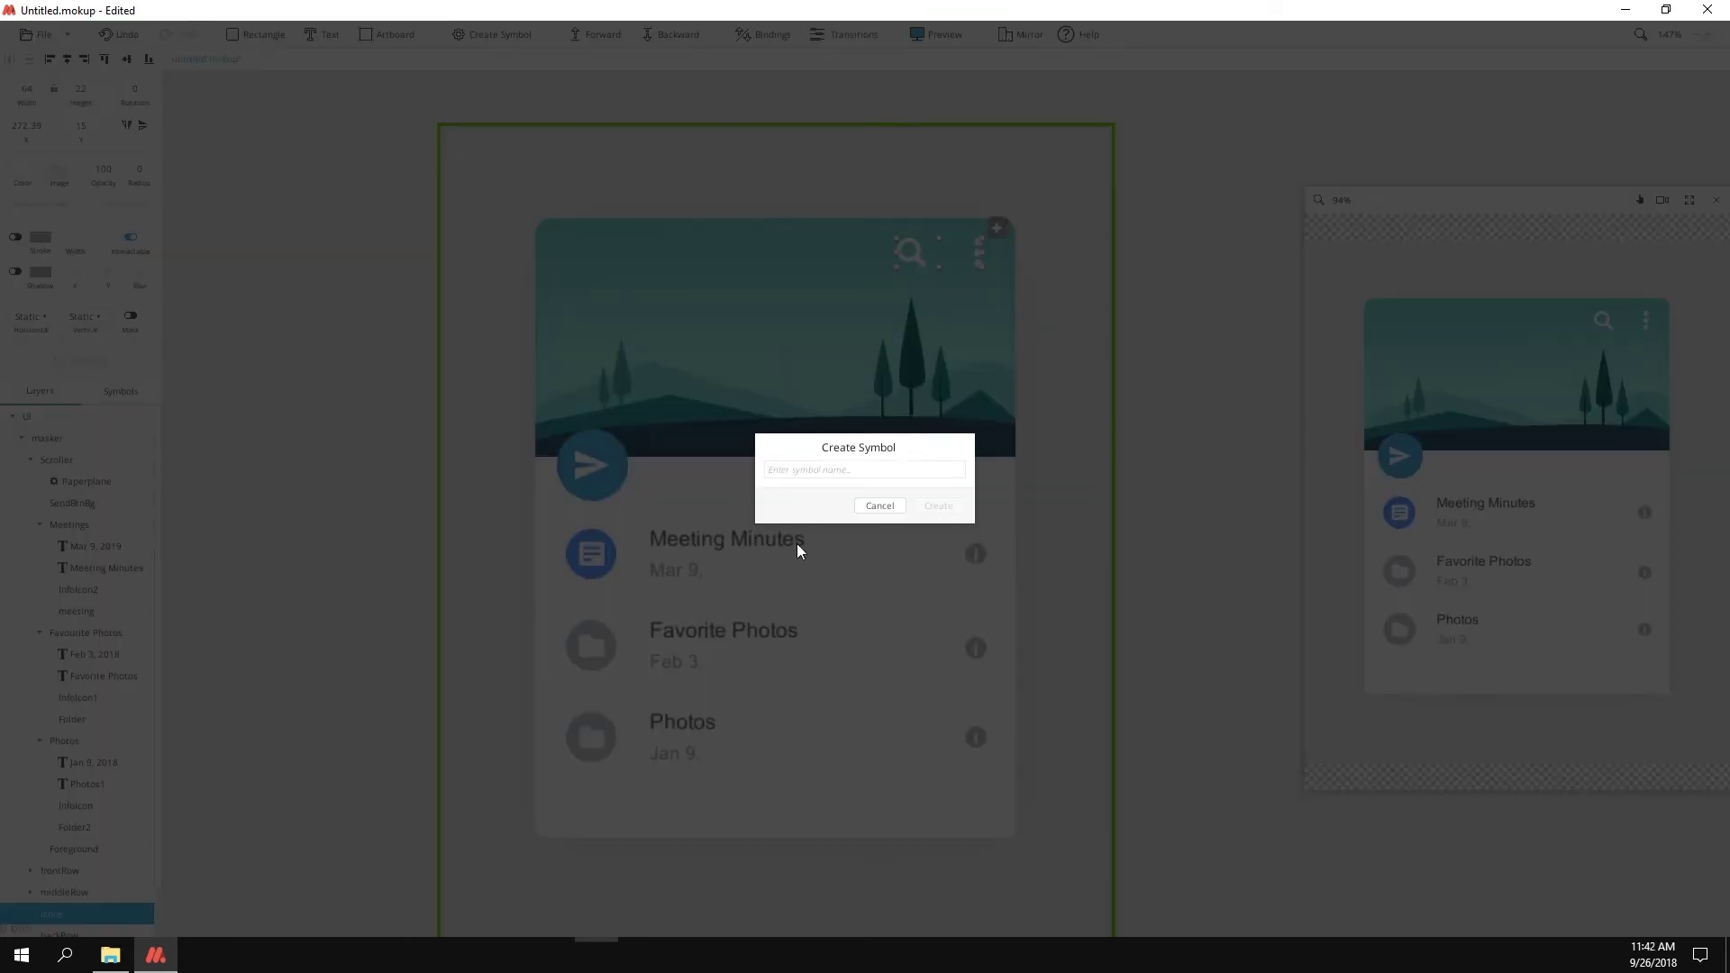
pyautogui.write('trigger')
pyautogui.press('Return')
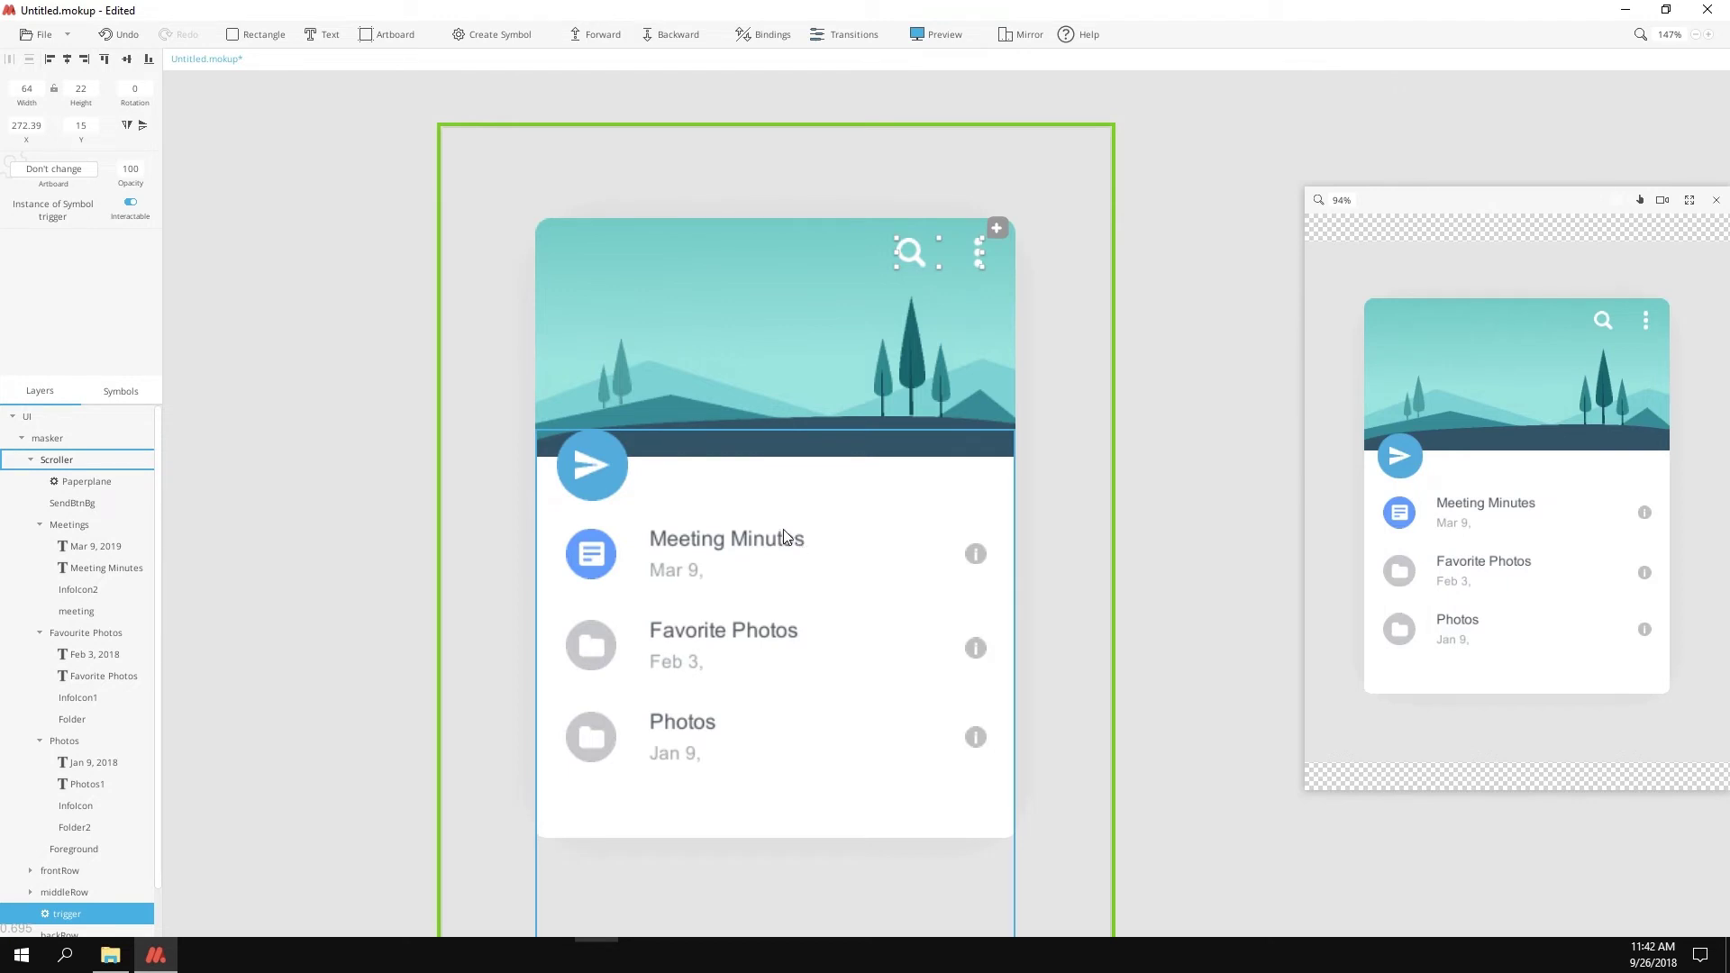
# Step: Set the Scroller group's Vertical behaviour to Scroll
pyautogui.click(36, 460)
pyautogui.click(30, 459)
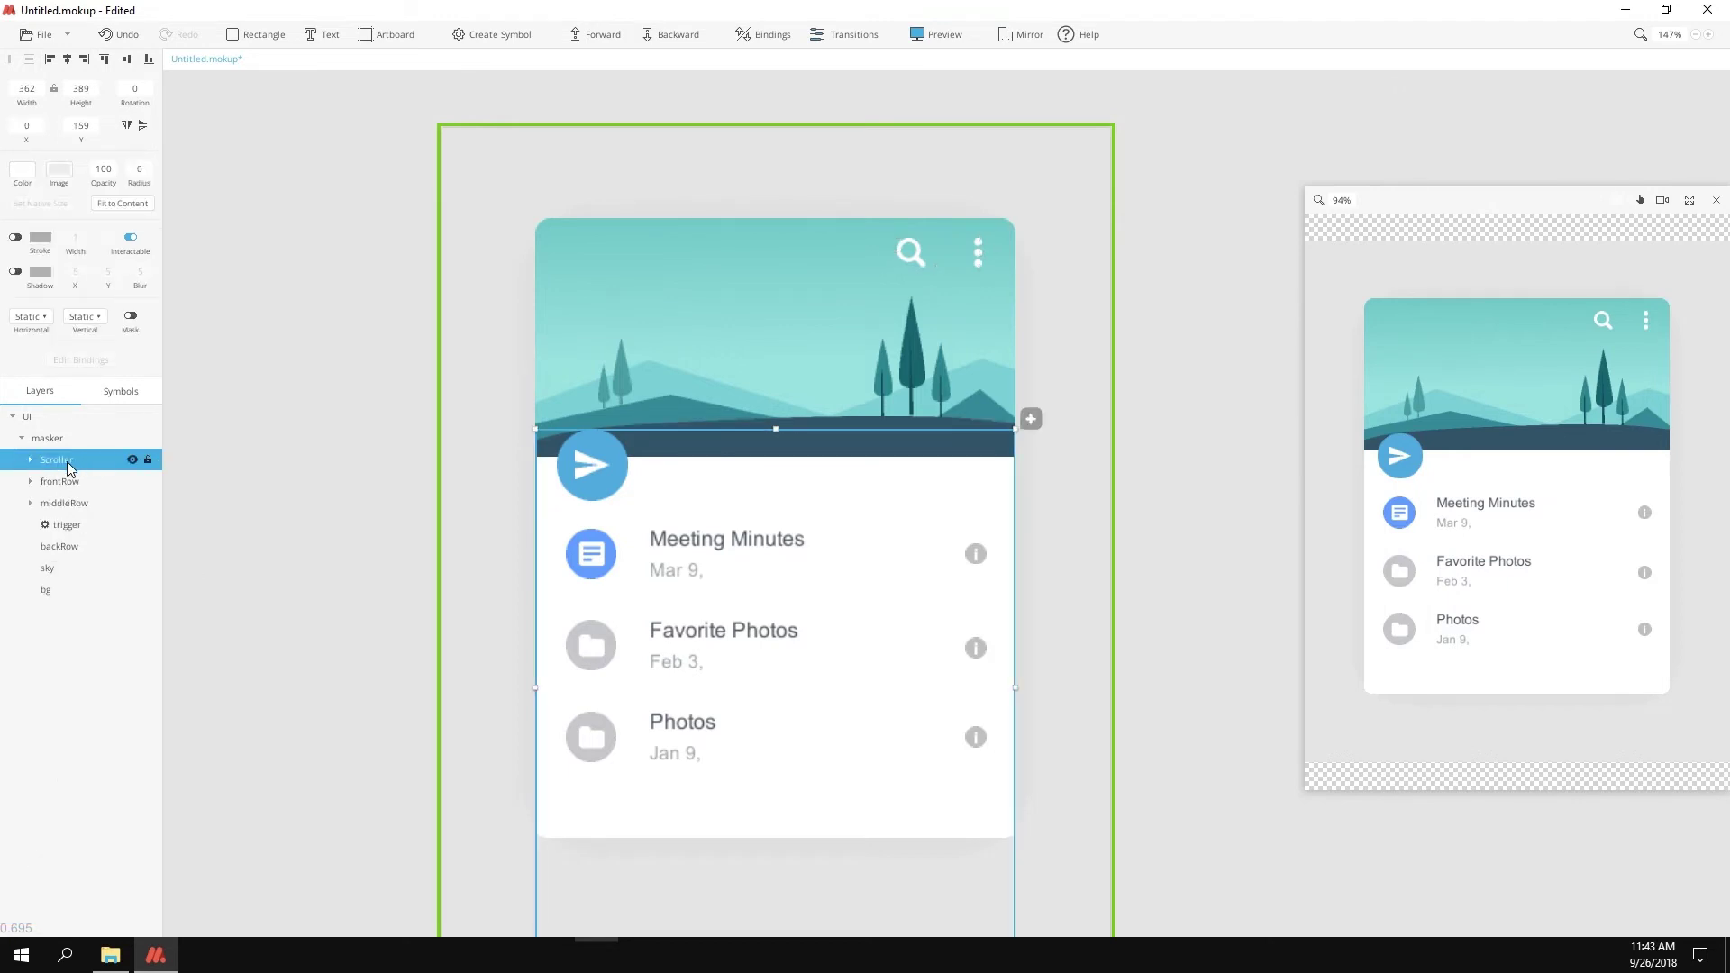
pyautogui.click(85, 316)
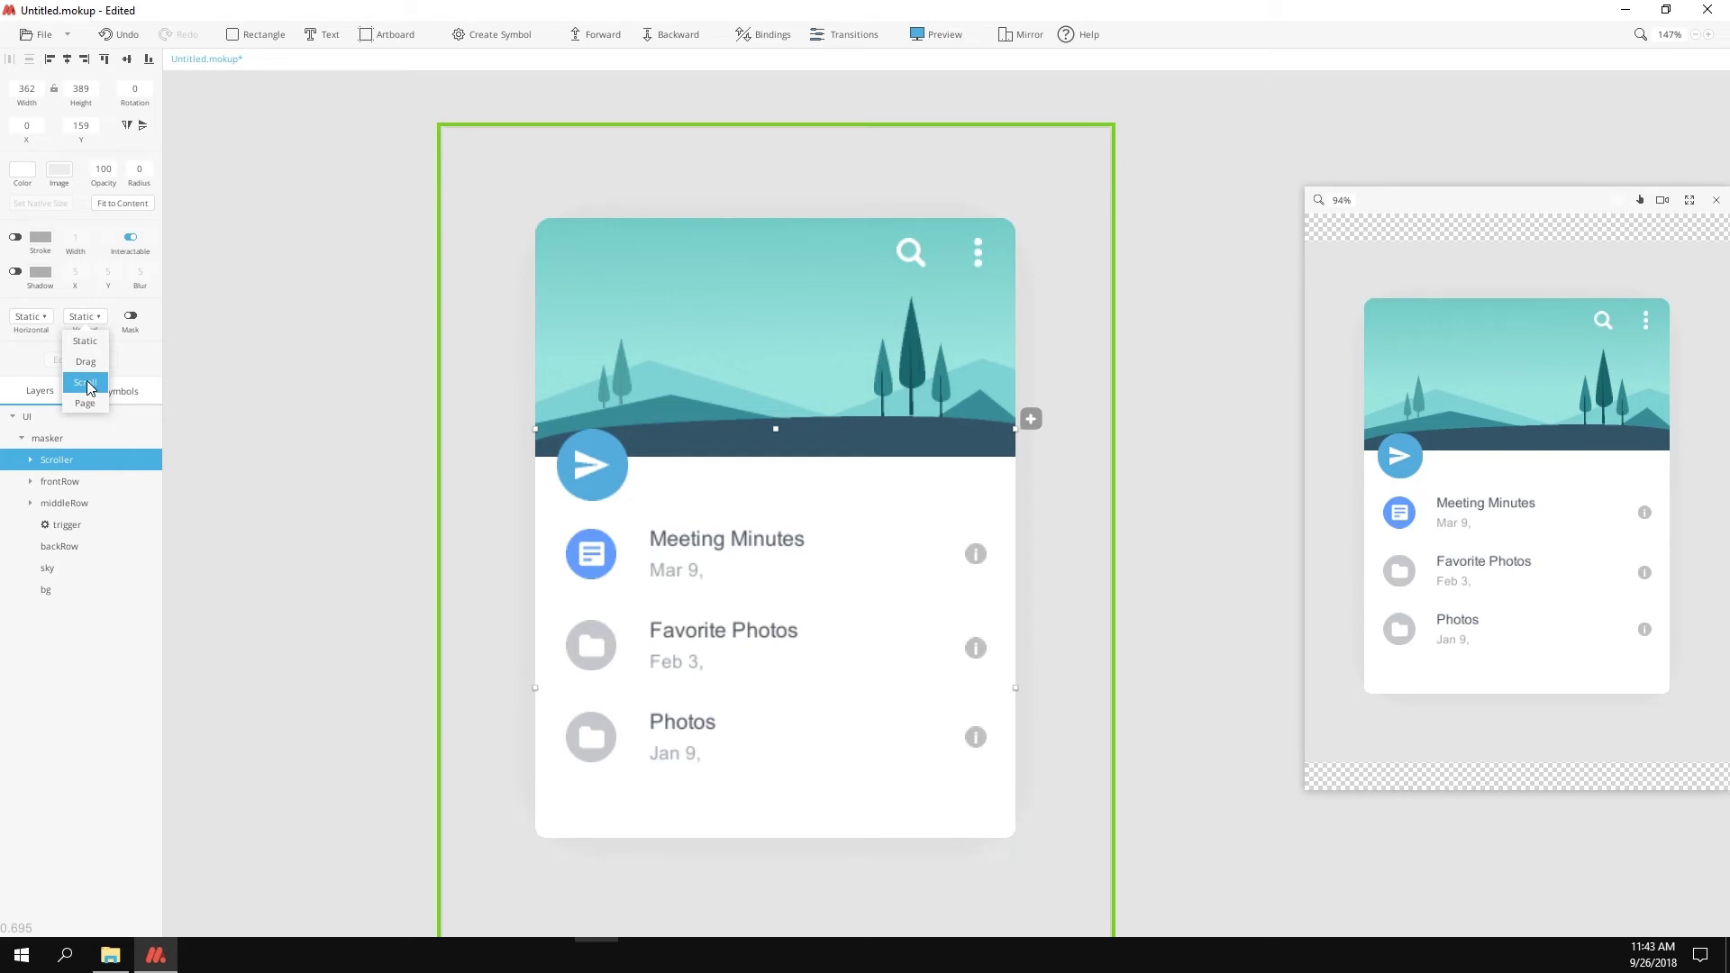
pyautogui.click(86, 383)
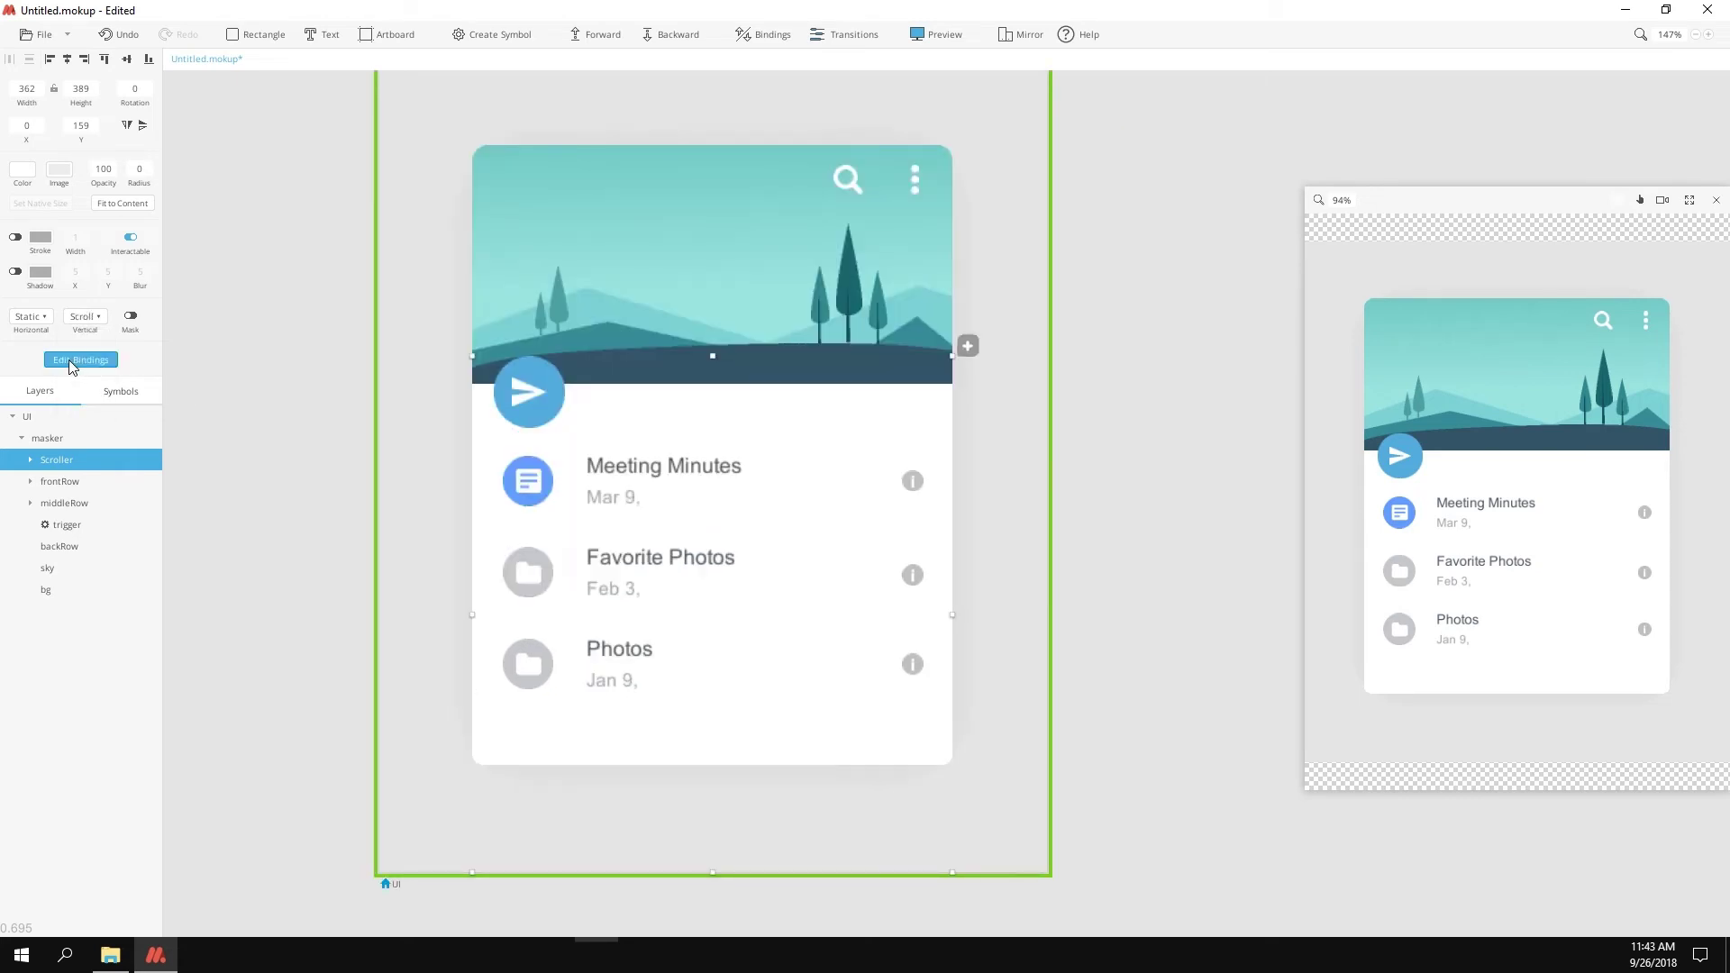
# Step: Bind the Paperplane's rotation to the scroll, tilting it to -26 at the -100px pull-down
pyautogui.click(80, 359)
pyautogui.moveTo(571, 657); pyautogui.dragTo(347, 641)
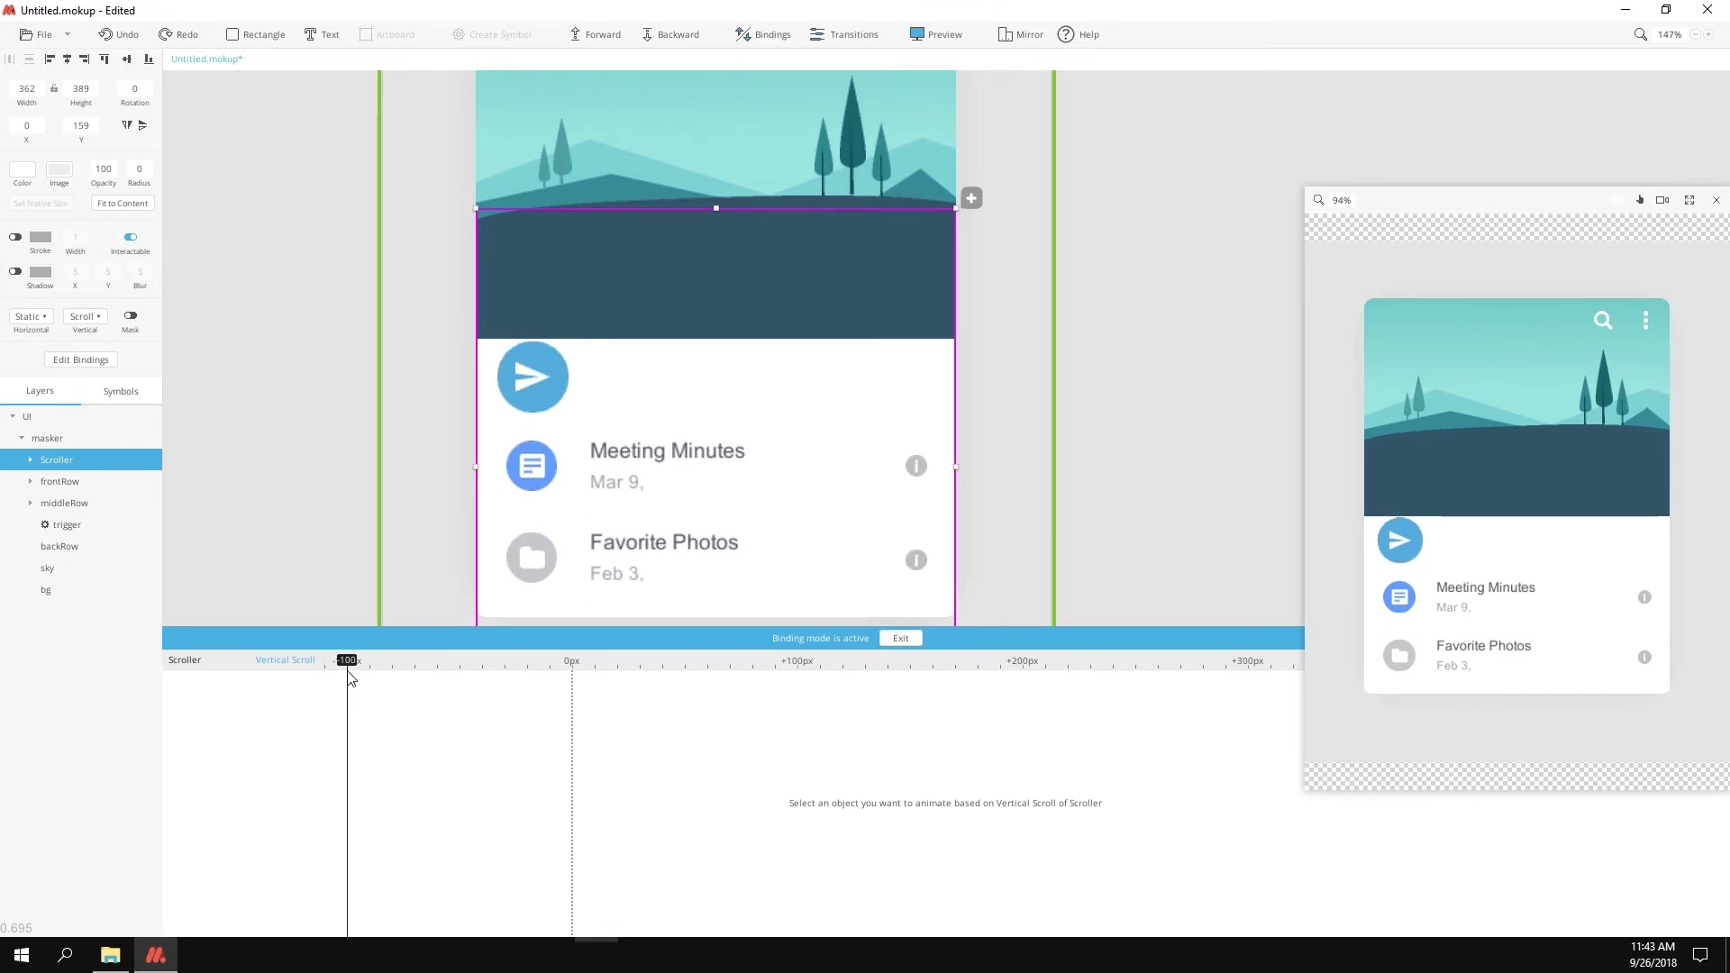
pyautogui.click(544, 377)
pyautogui.moveTo(137, 108); pyautogui.dragTo(113, 109)
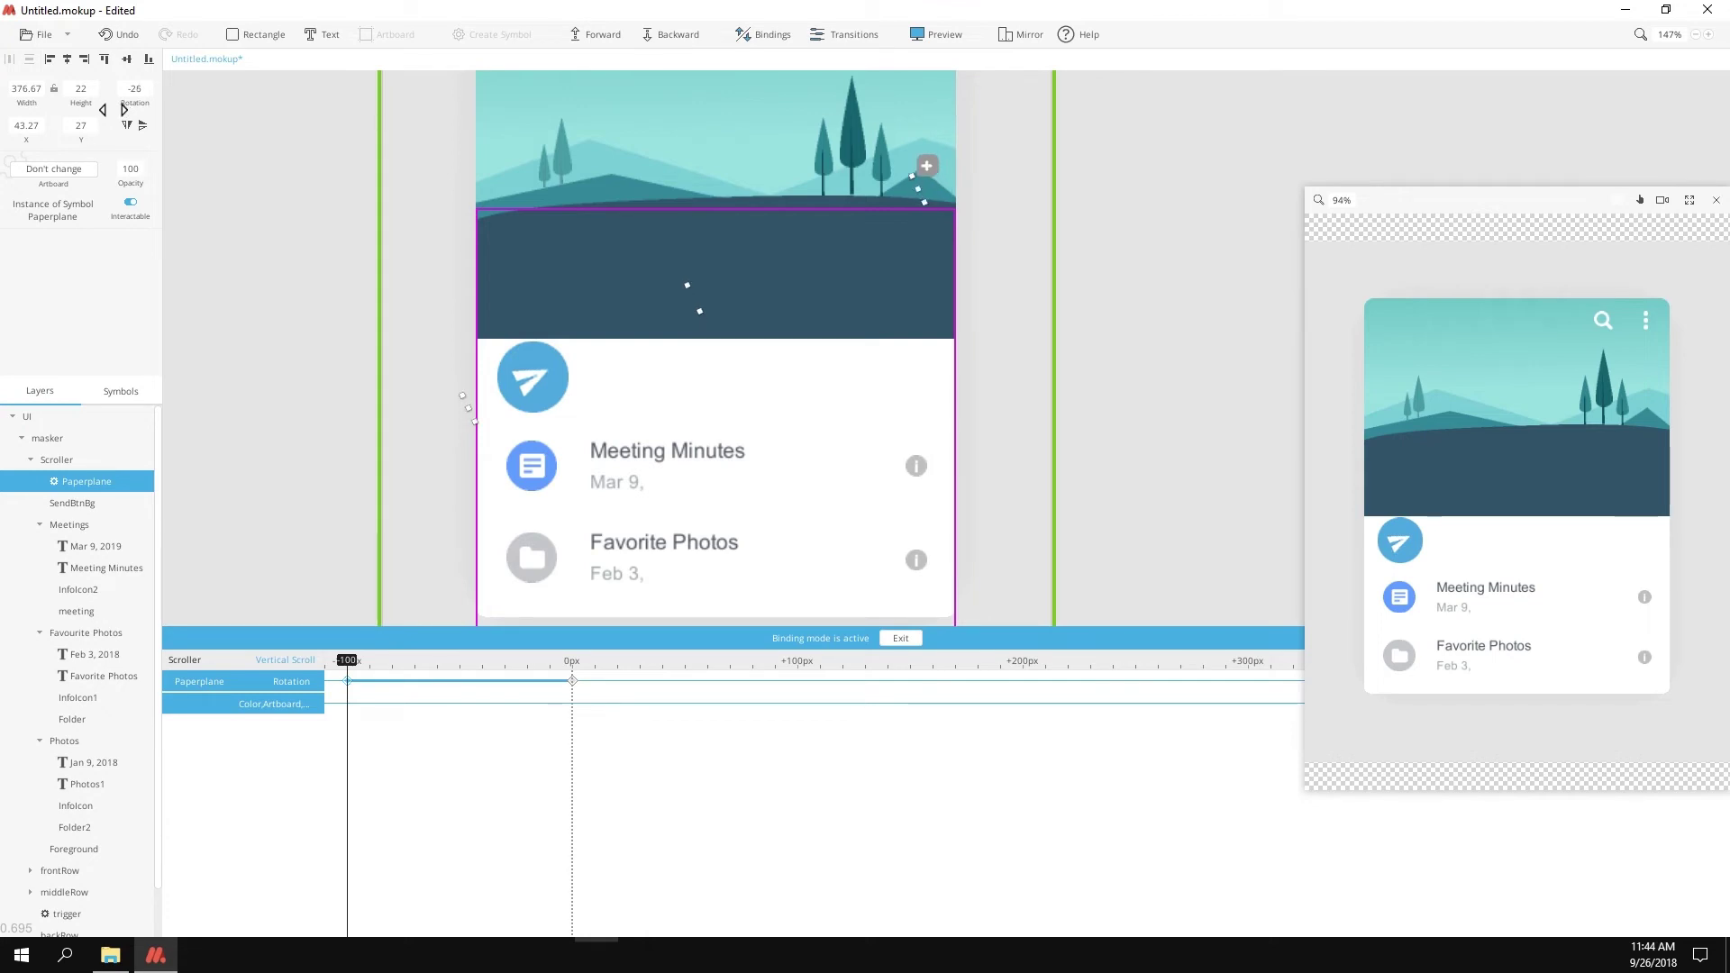
# Step: Add the Photos and Favourite Photos items and the middle and back mountain rows to the scroll bindings
pyautogui.scroll(-2, 559, 415)
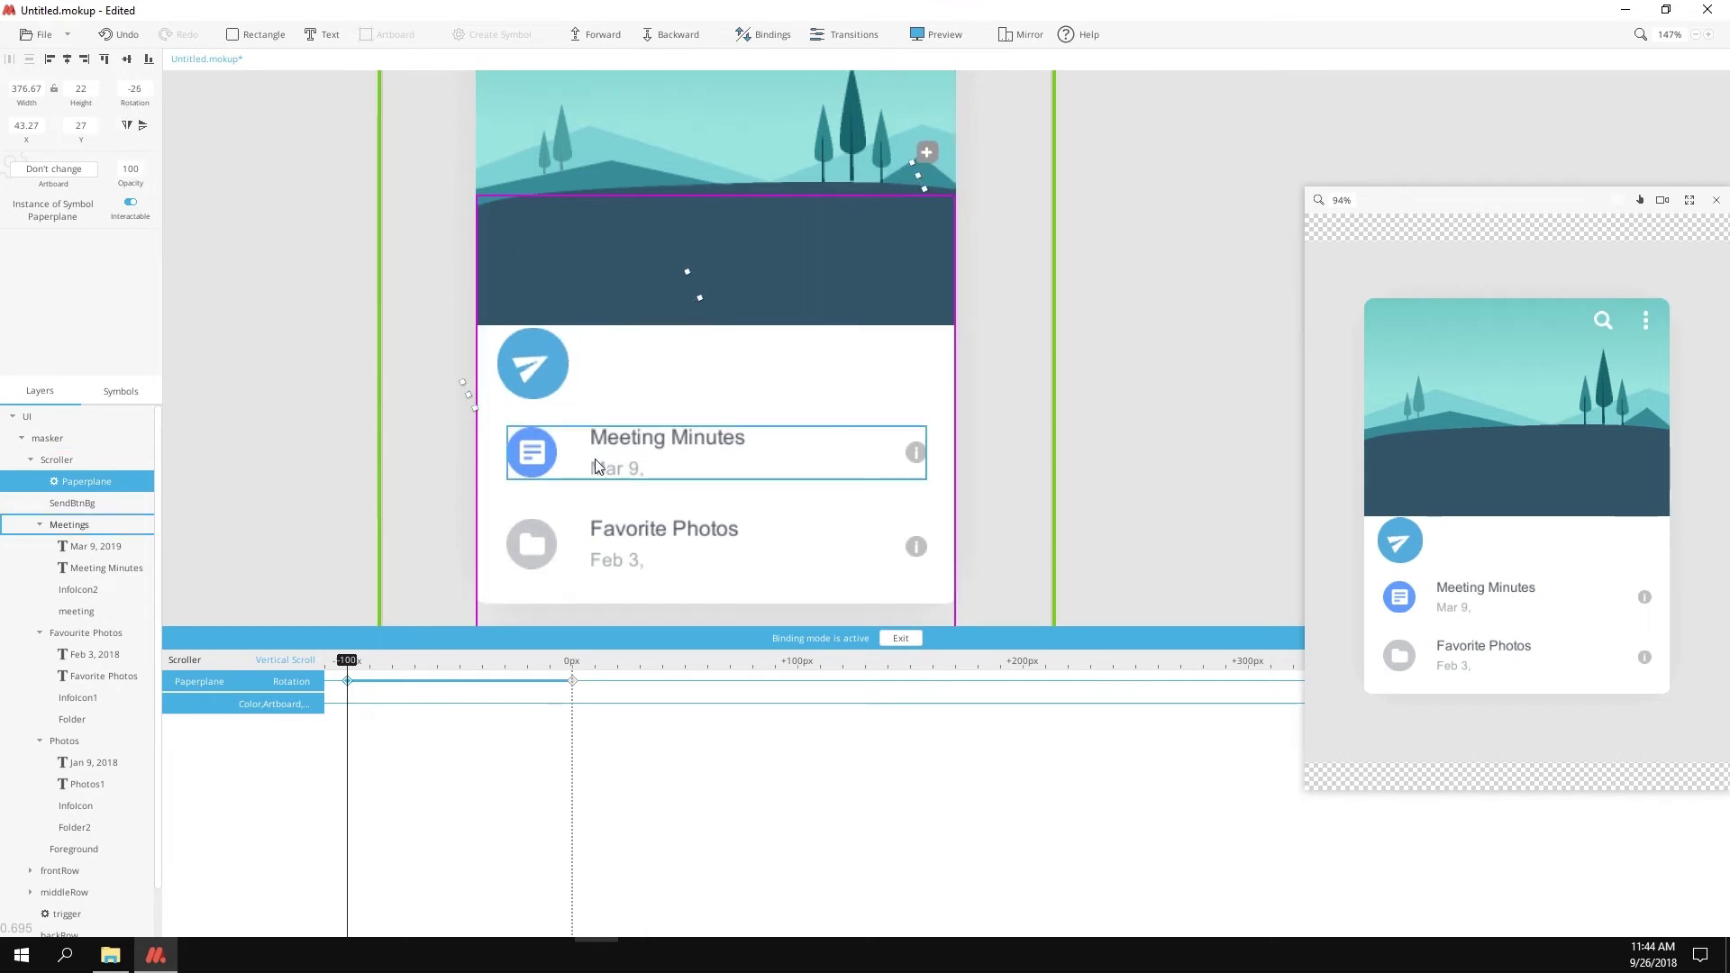
pyautogui.click(64, 740)
pyautogui.scroll(2, 712, 352)
pyautogui.click(711, 351)
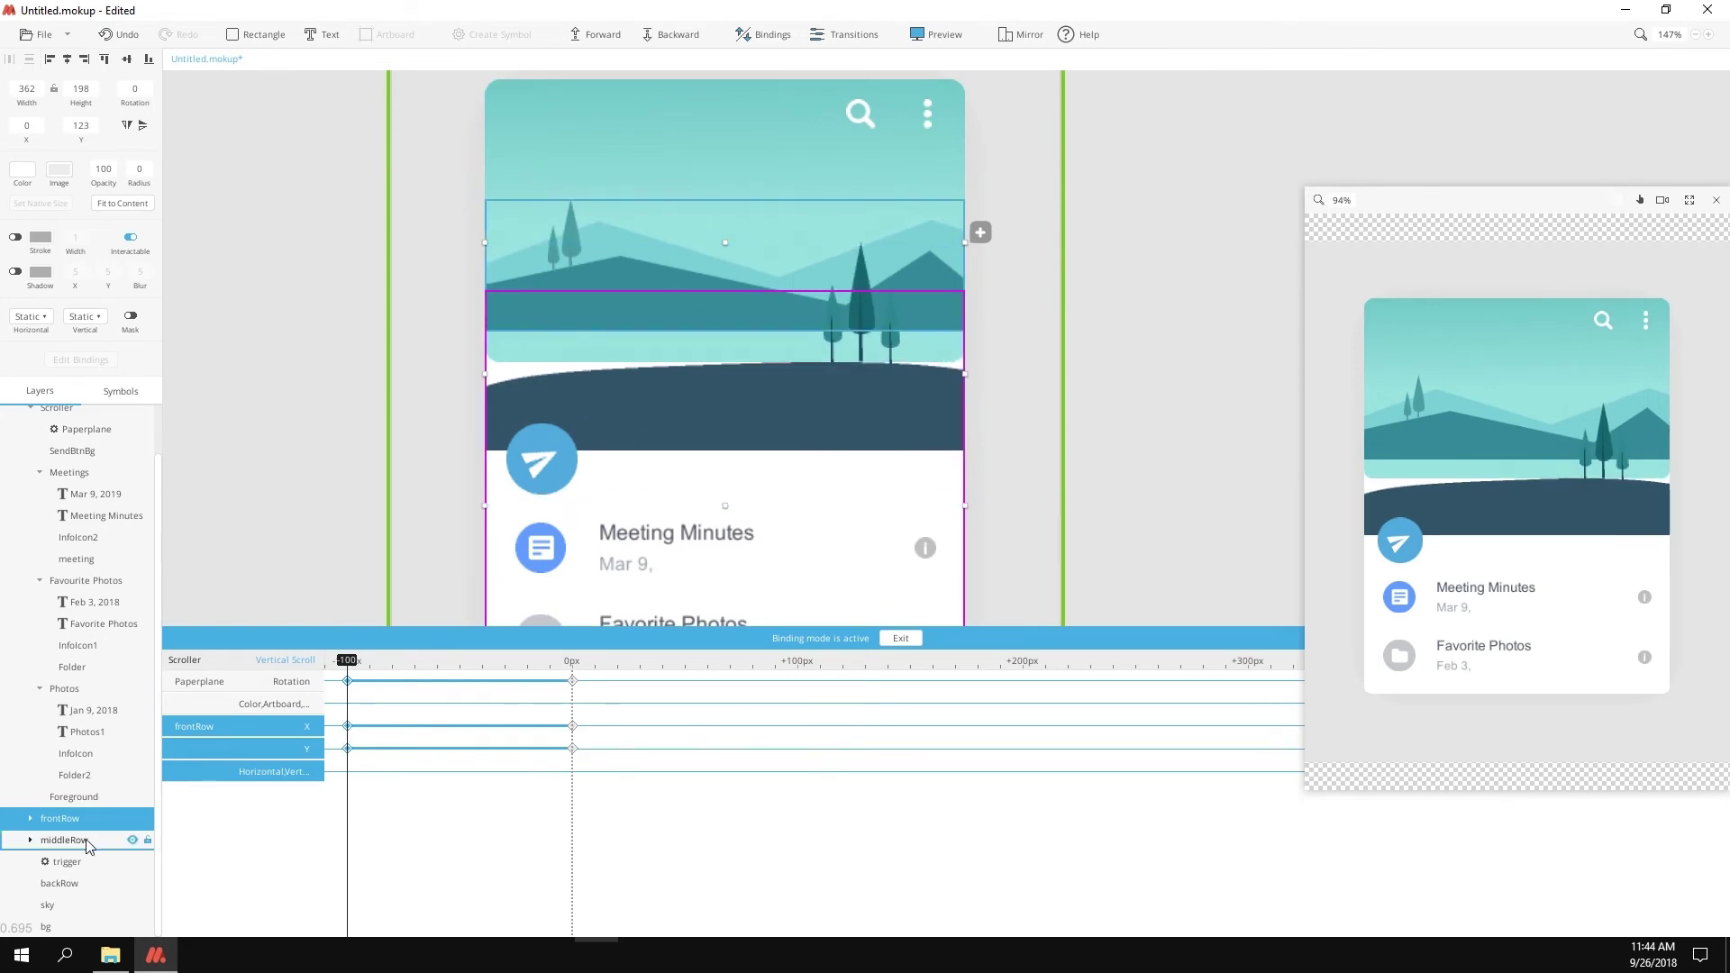
pyautogui.click(70, 883)
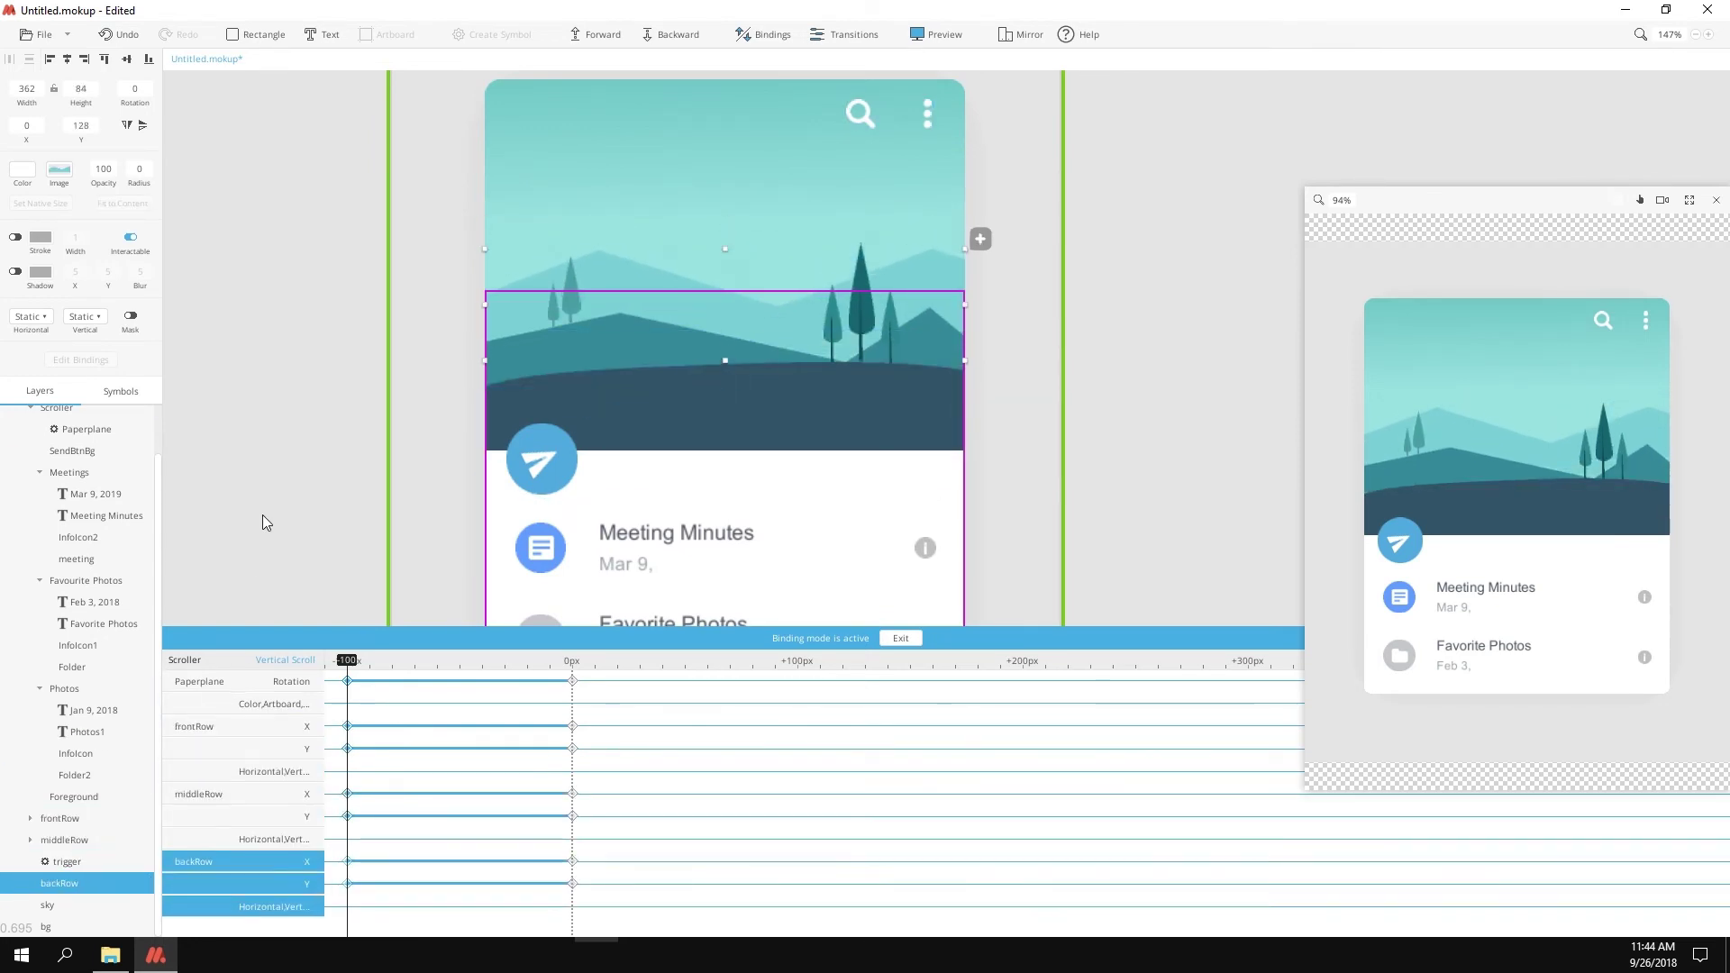
pyautogui.scroll(-3, 697, 371)
pyautogui.scroll(-3, 635, 418)
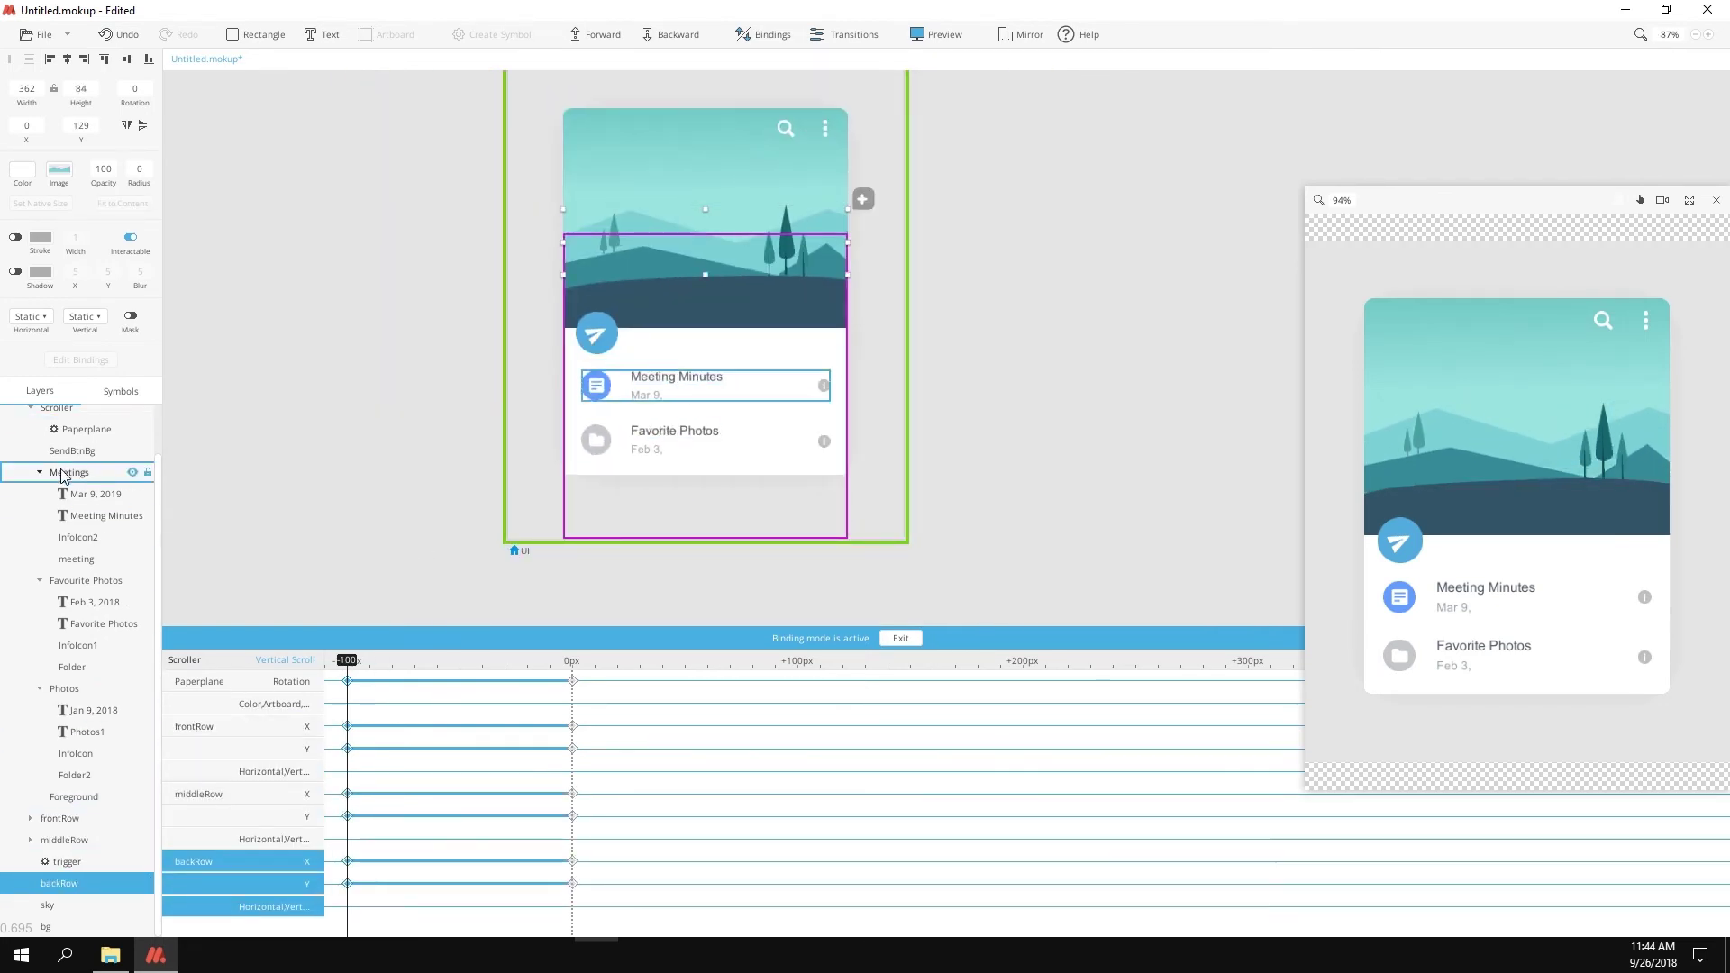
pyautogui.click(86, 580)
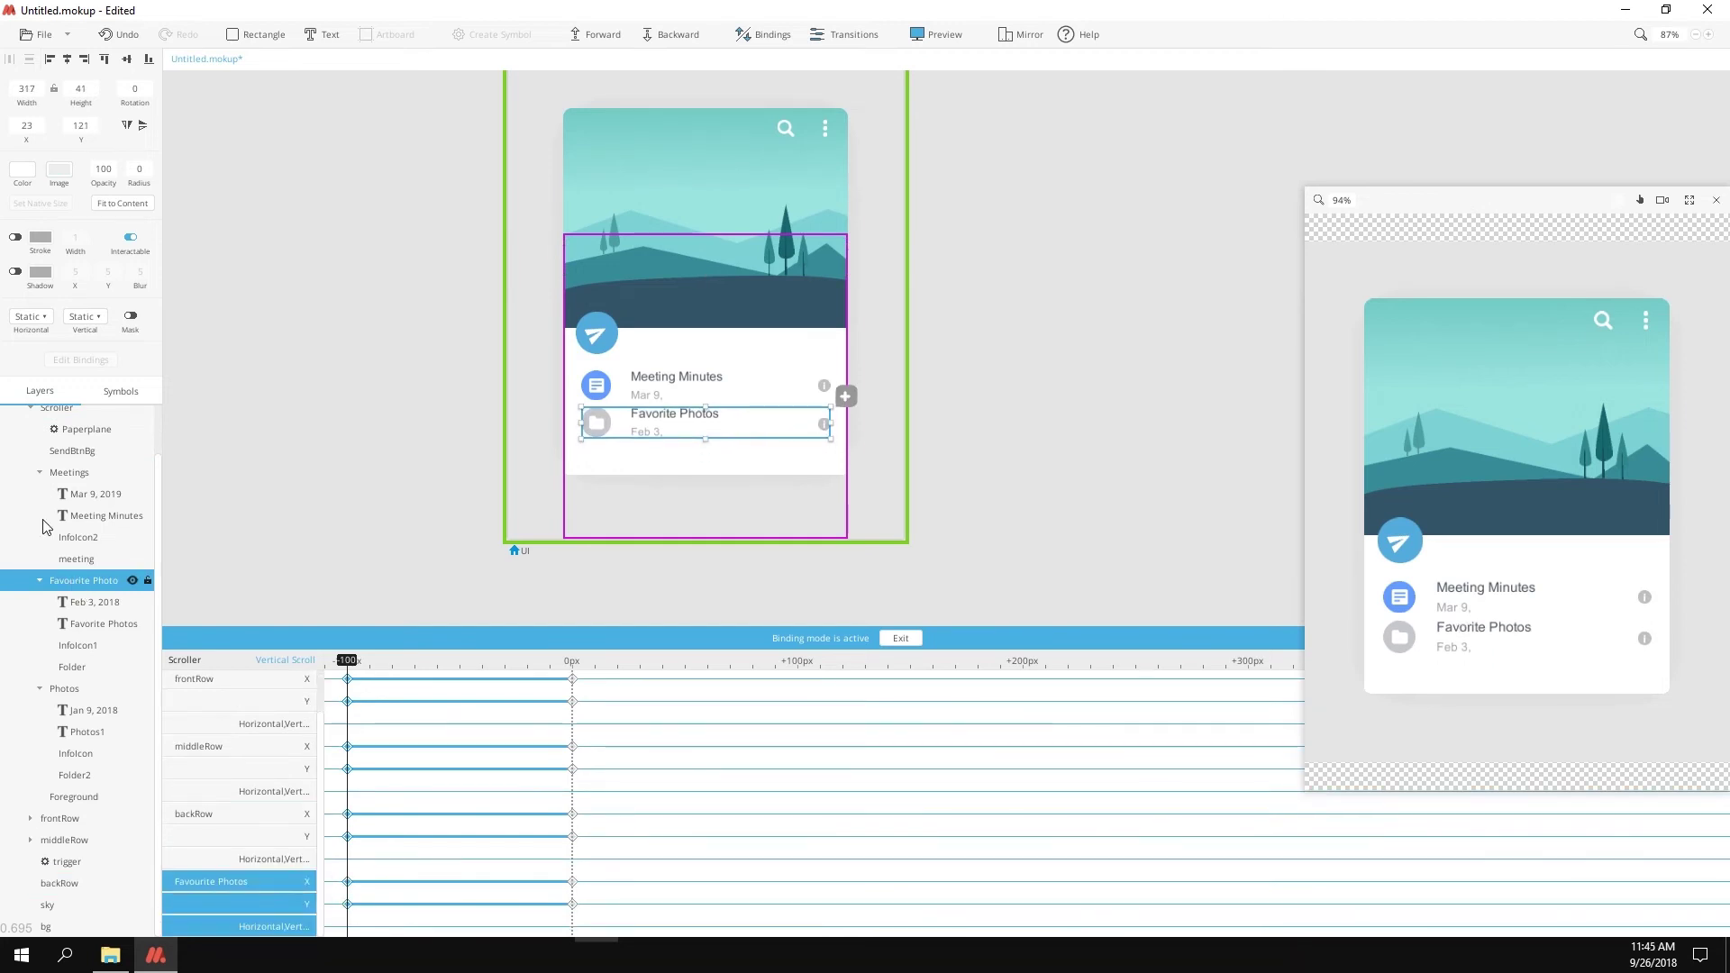
pyautogui.click(72, 692)
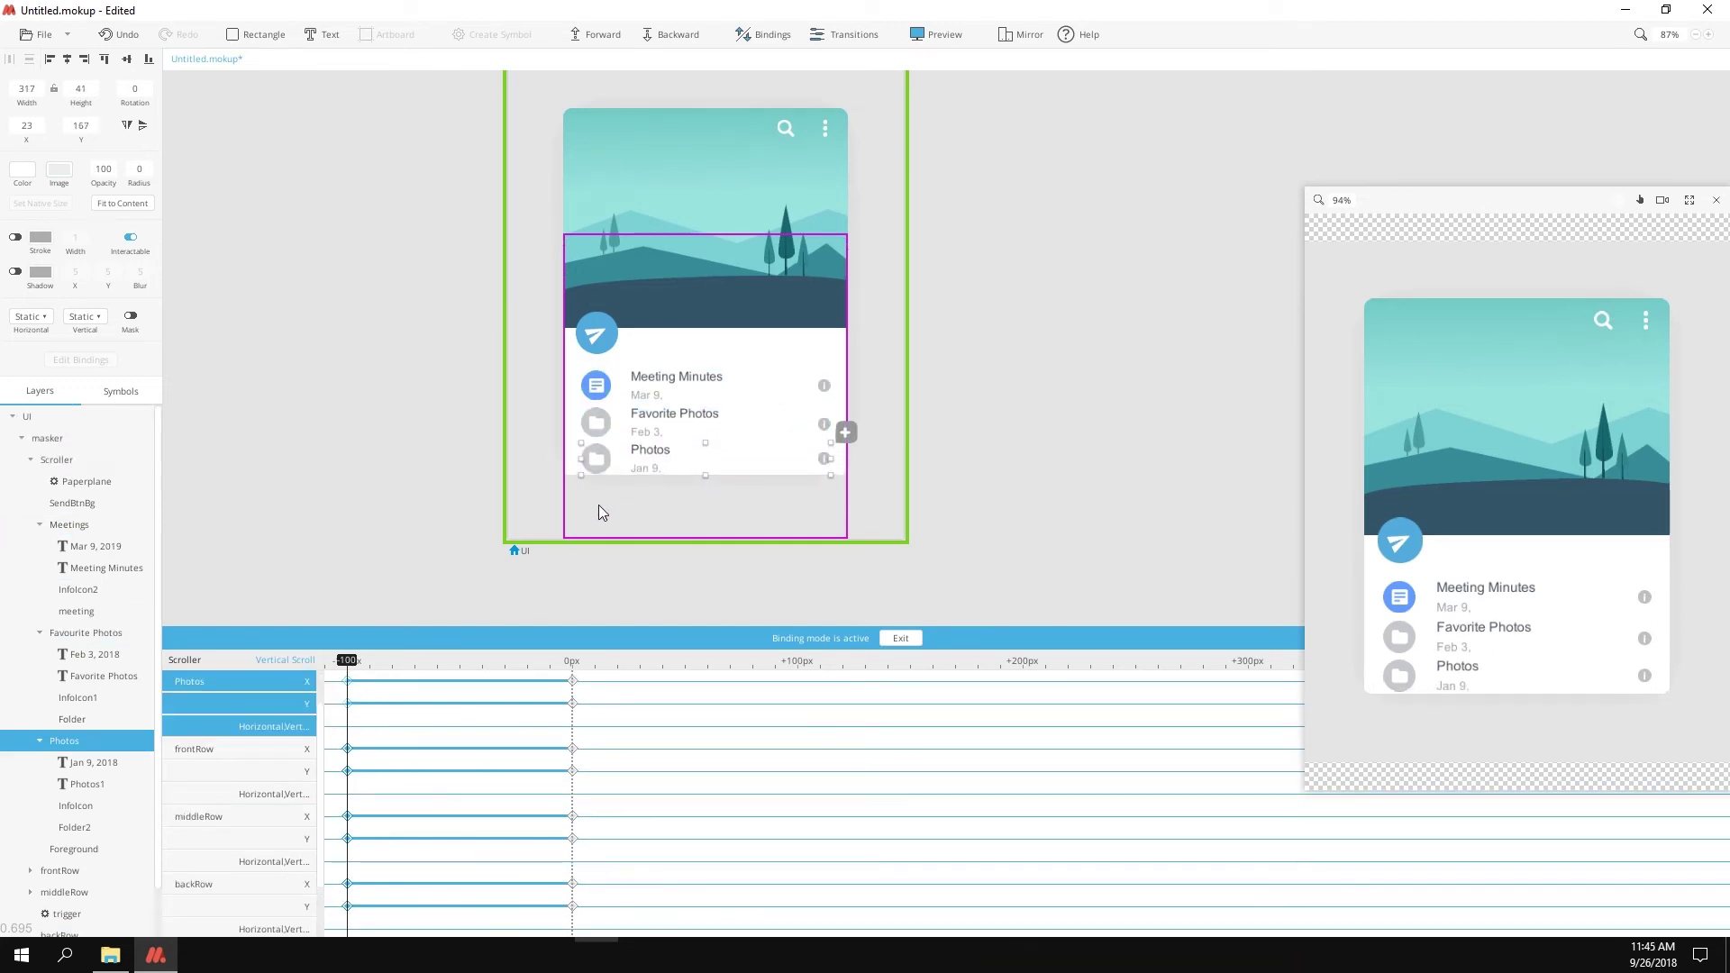
# Step: At about +70px scroll, key positions for Favourite Photos, the three mountain rows, Photos and Meetings
pyautogui.click(598, 504)
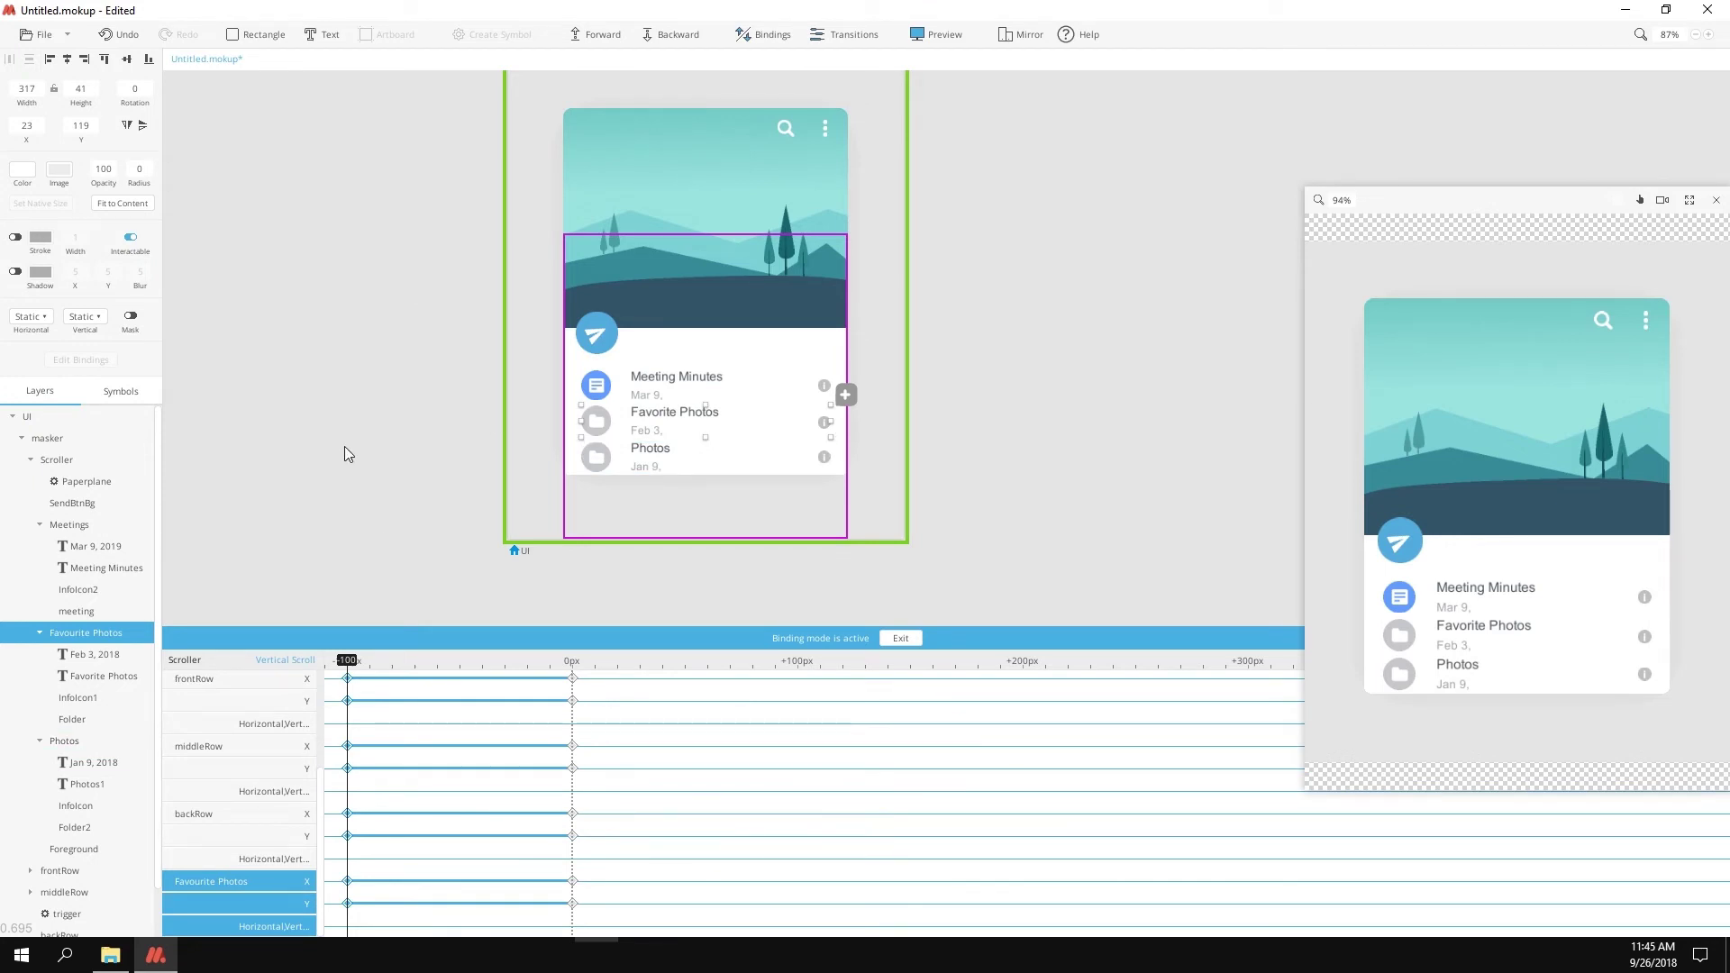
pyautogui.moveTo(621, 370); pyautogui.dragTo(622, 235)
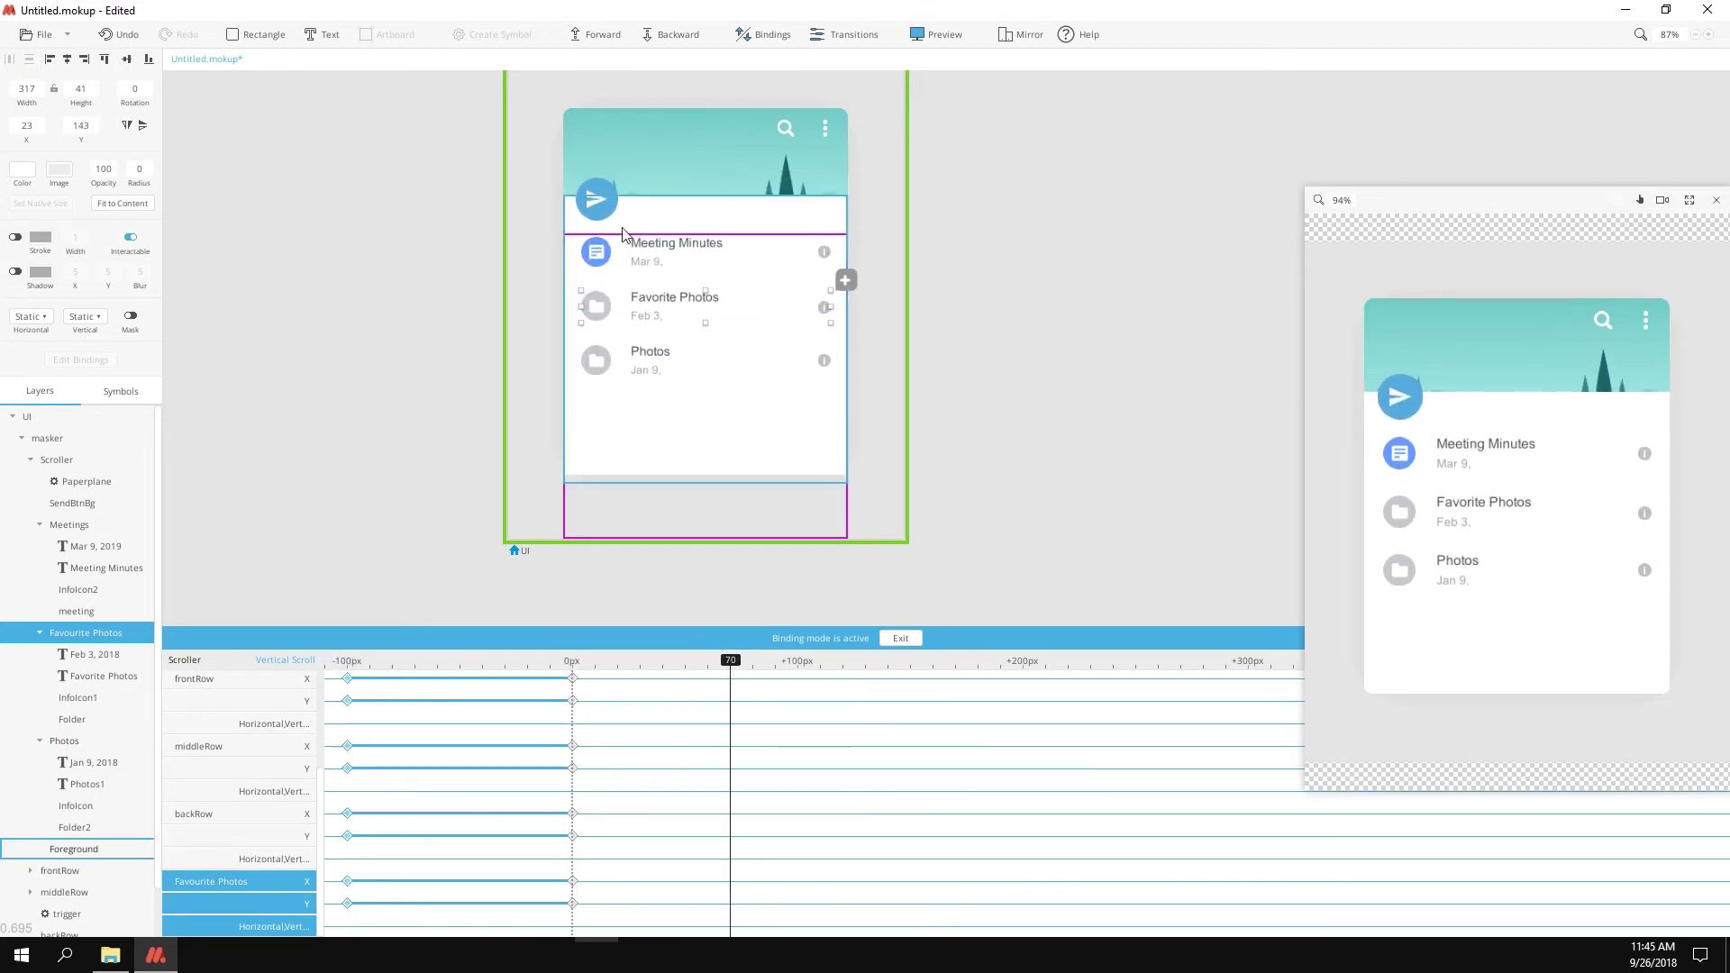
pyautogui.scroll(-1, 100, 811)
pyautogui.click(115, 818)
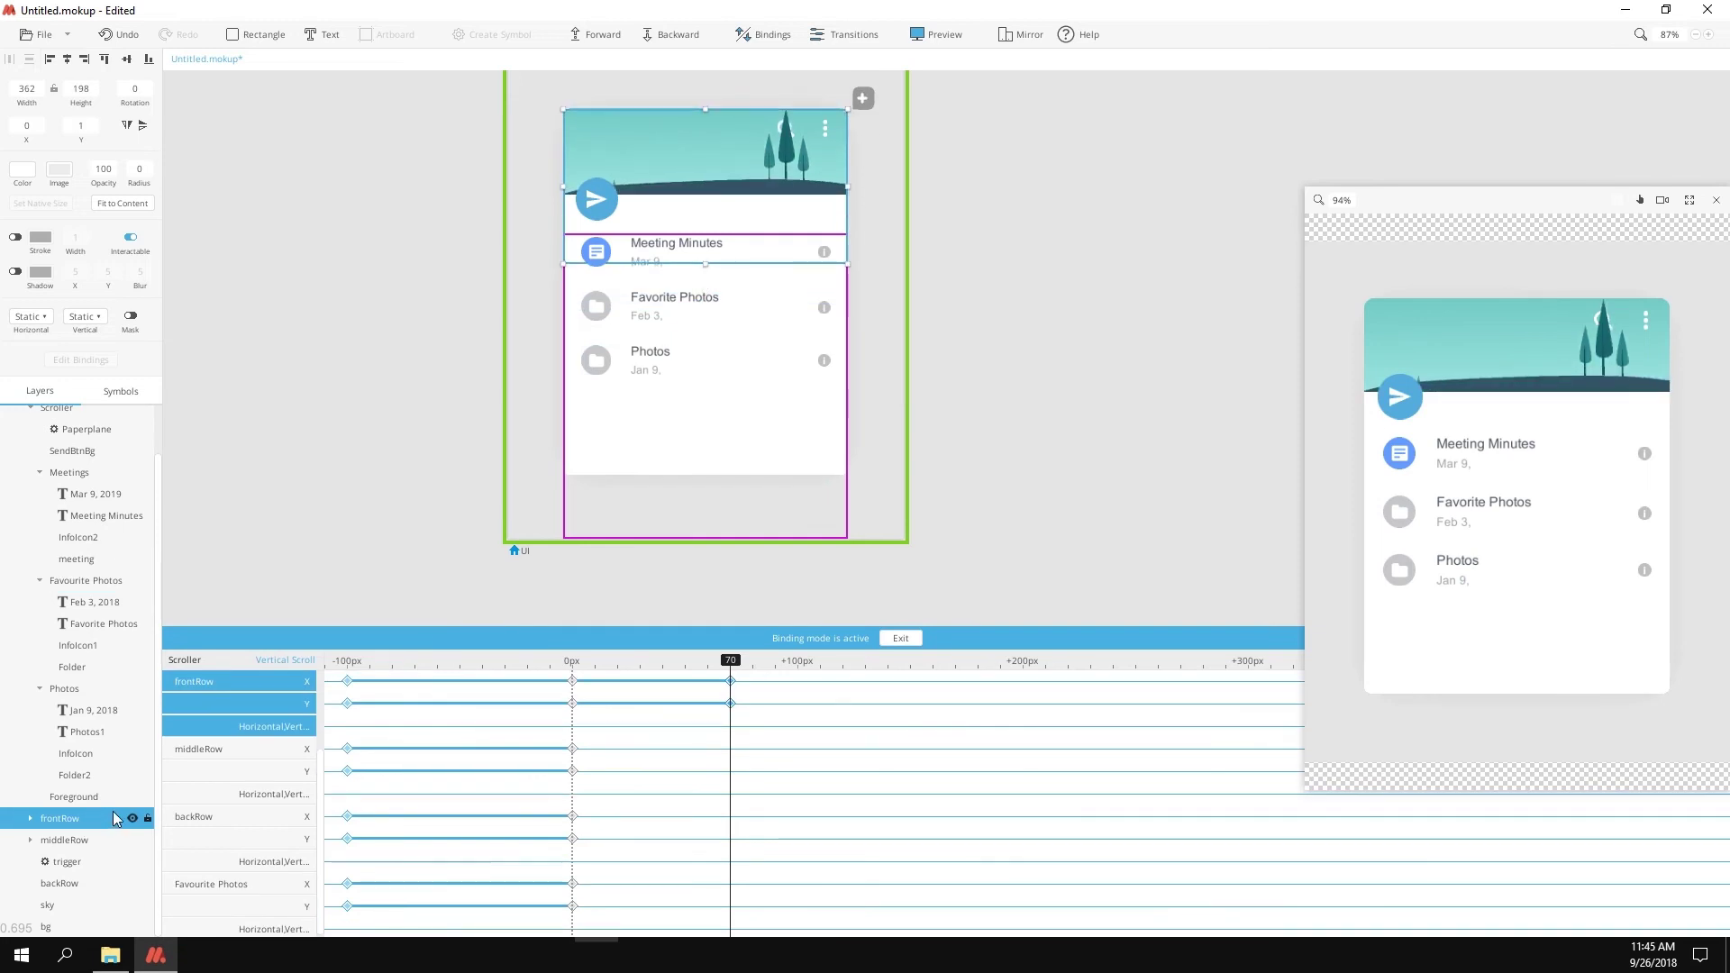
pyautogui.click(65, 840)
pyautogui.click(61, 883)
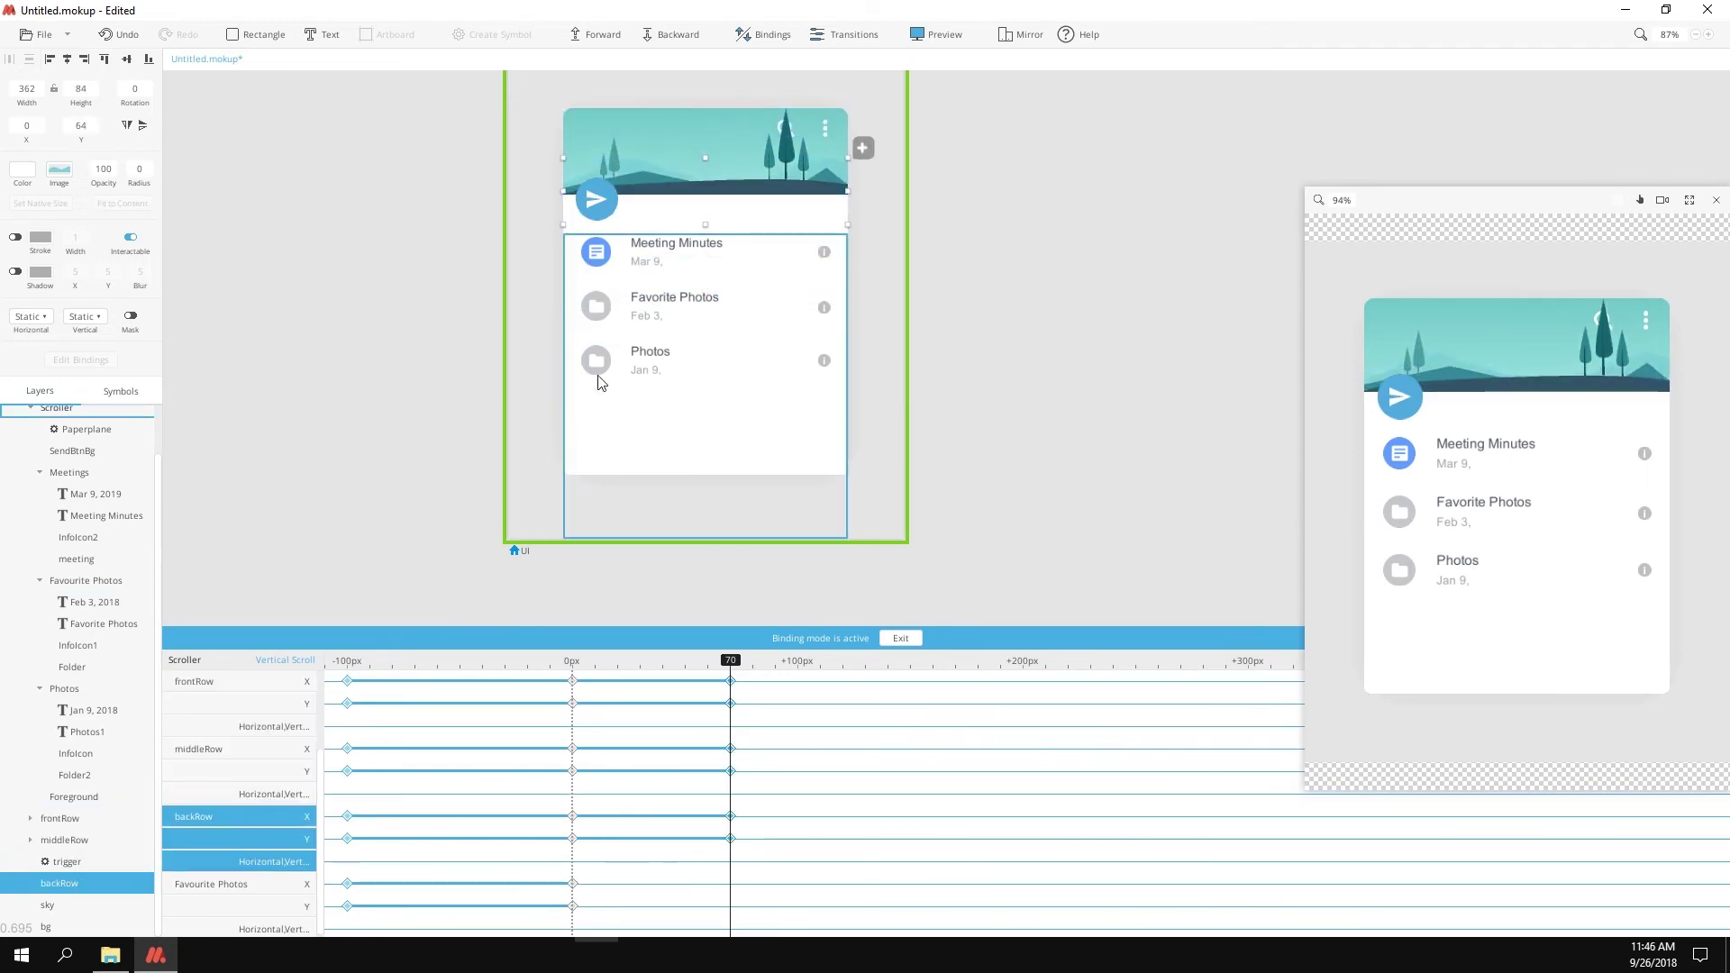
pyautogui.click(64, 688)
pyautogui.moveTo(730, 660); pyautogui.dragTo(629, 662)
pyautogui.click(631, 306)
pyautogui.click(648, 257)
# Step: Key the Paperplane to Artboard at 0px and to Artboard1 at about -80px pull-down
pyautogui.click(654, 521)
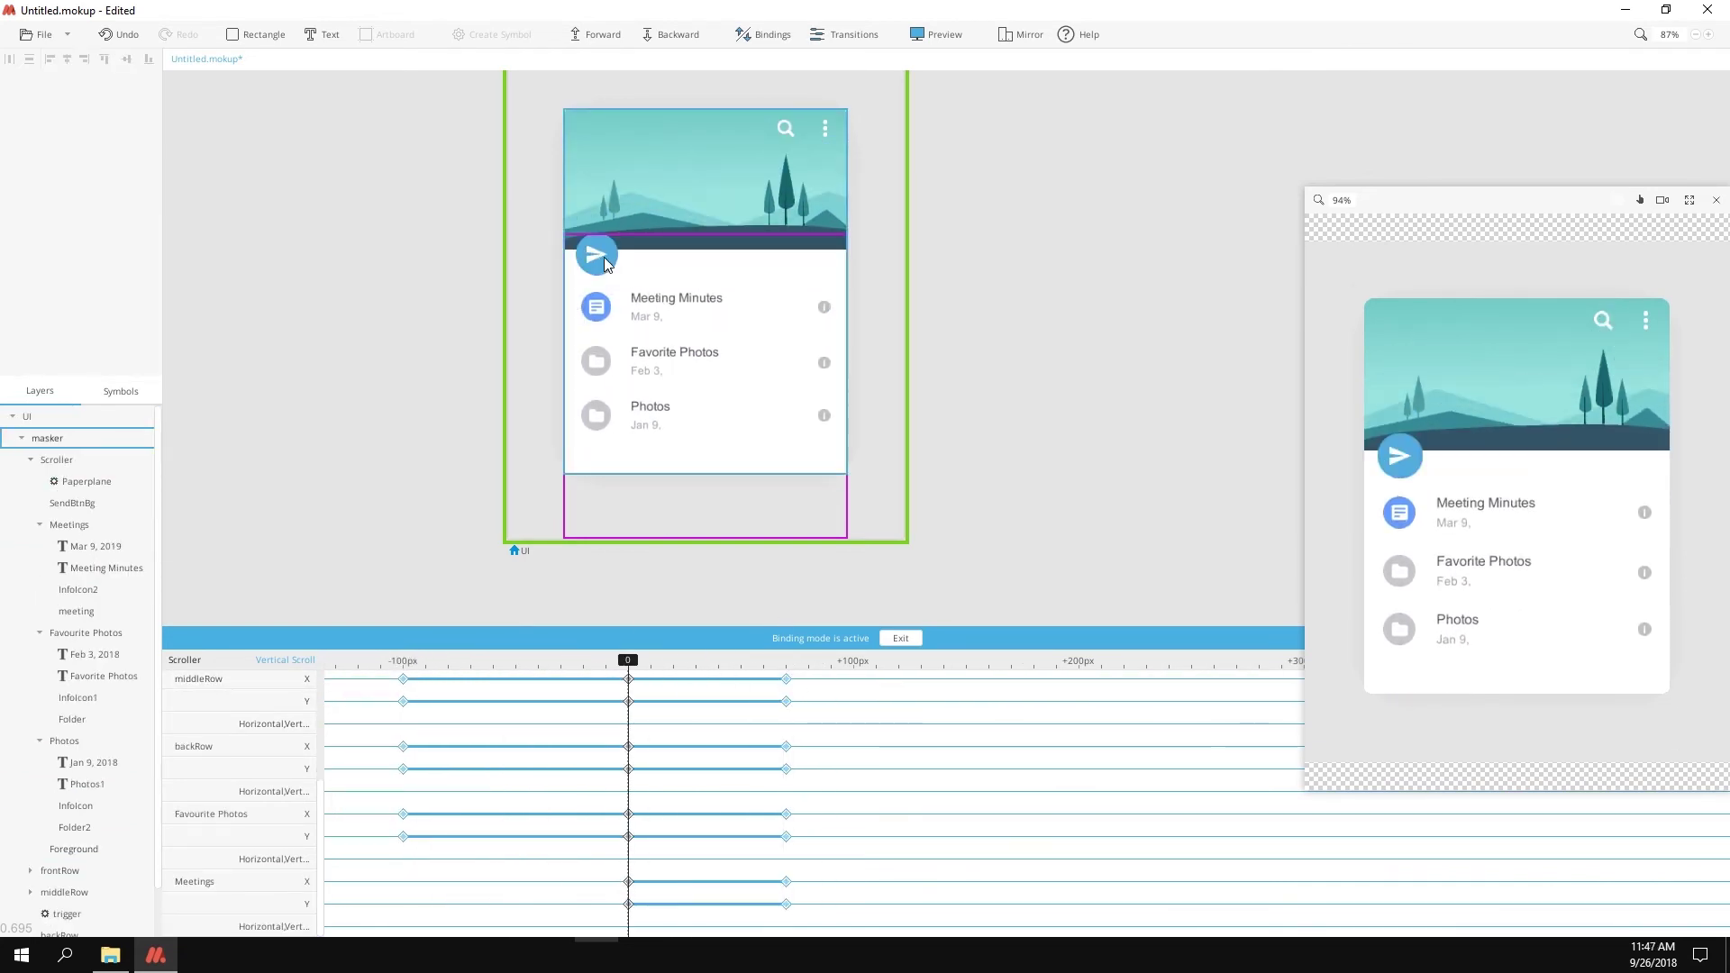
pyautogui.click(603, 256)
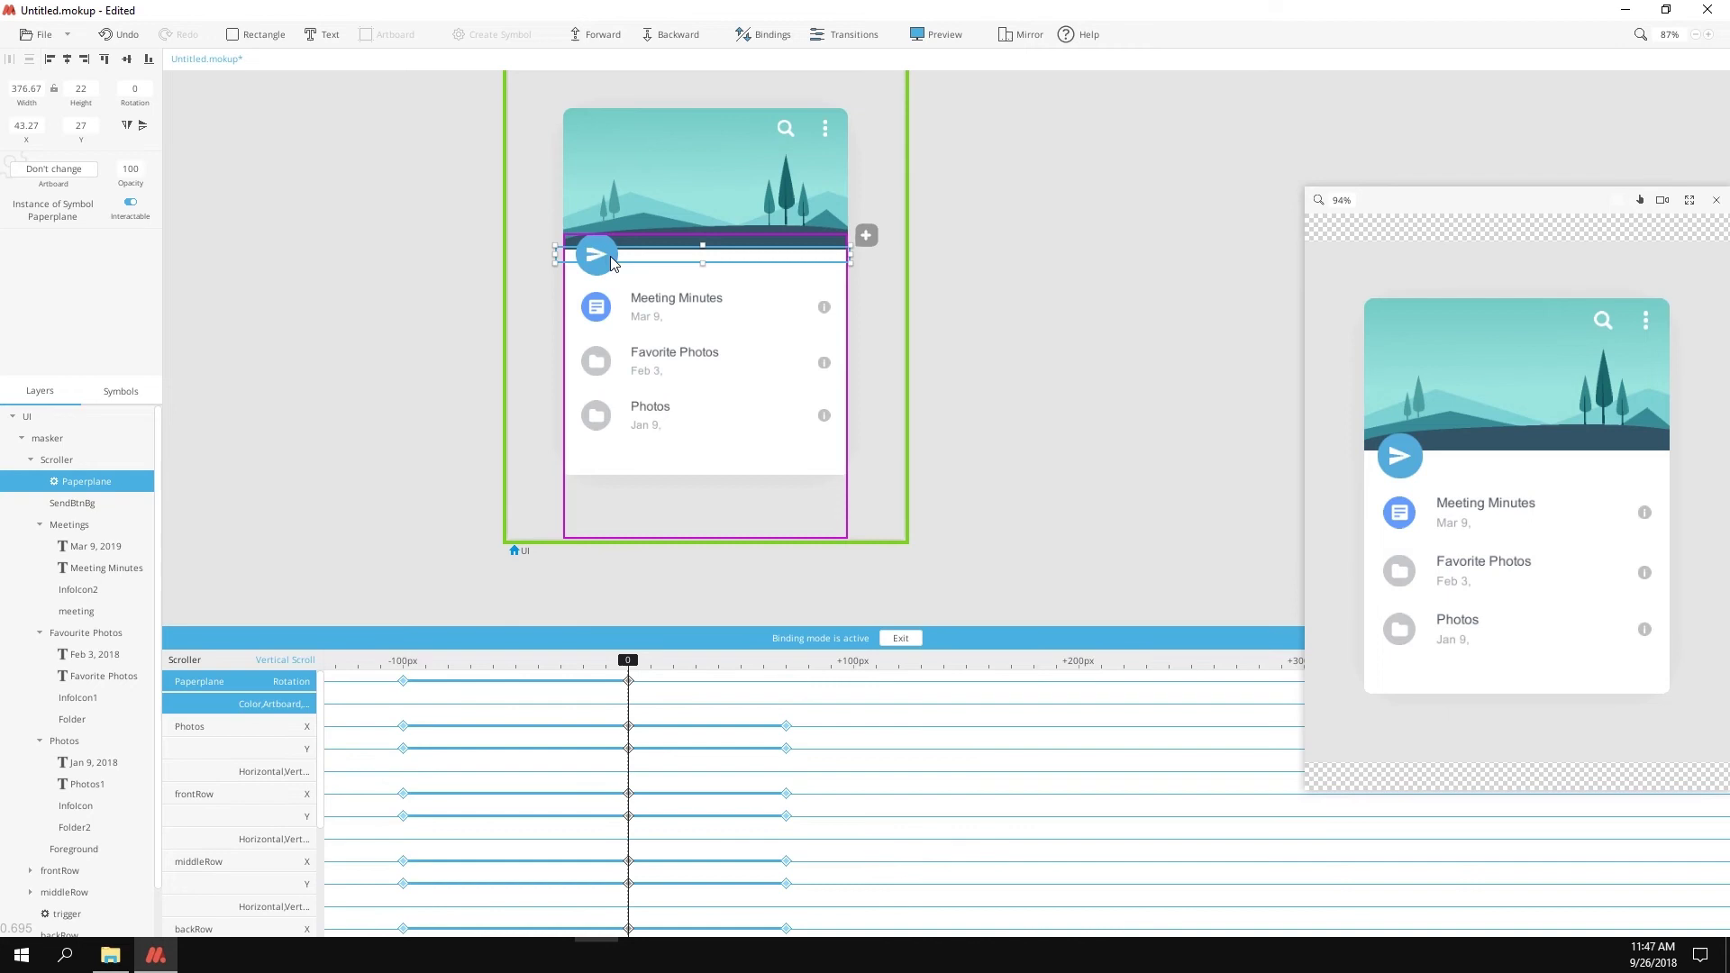
pyautogui.moveTo(628, 660); pyautogui.dragTo(626, 660)
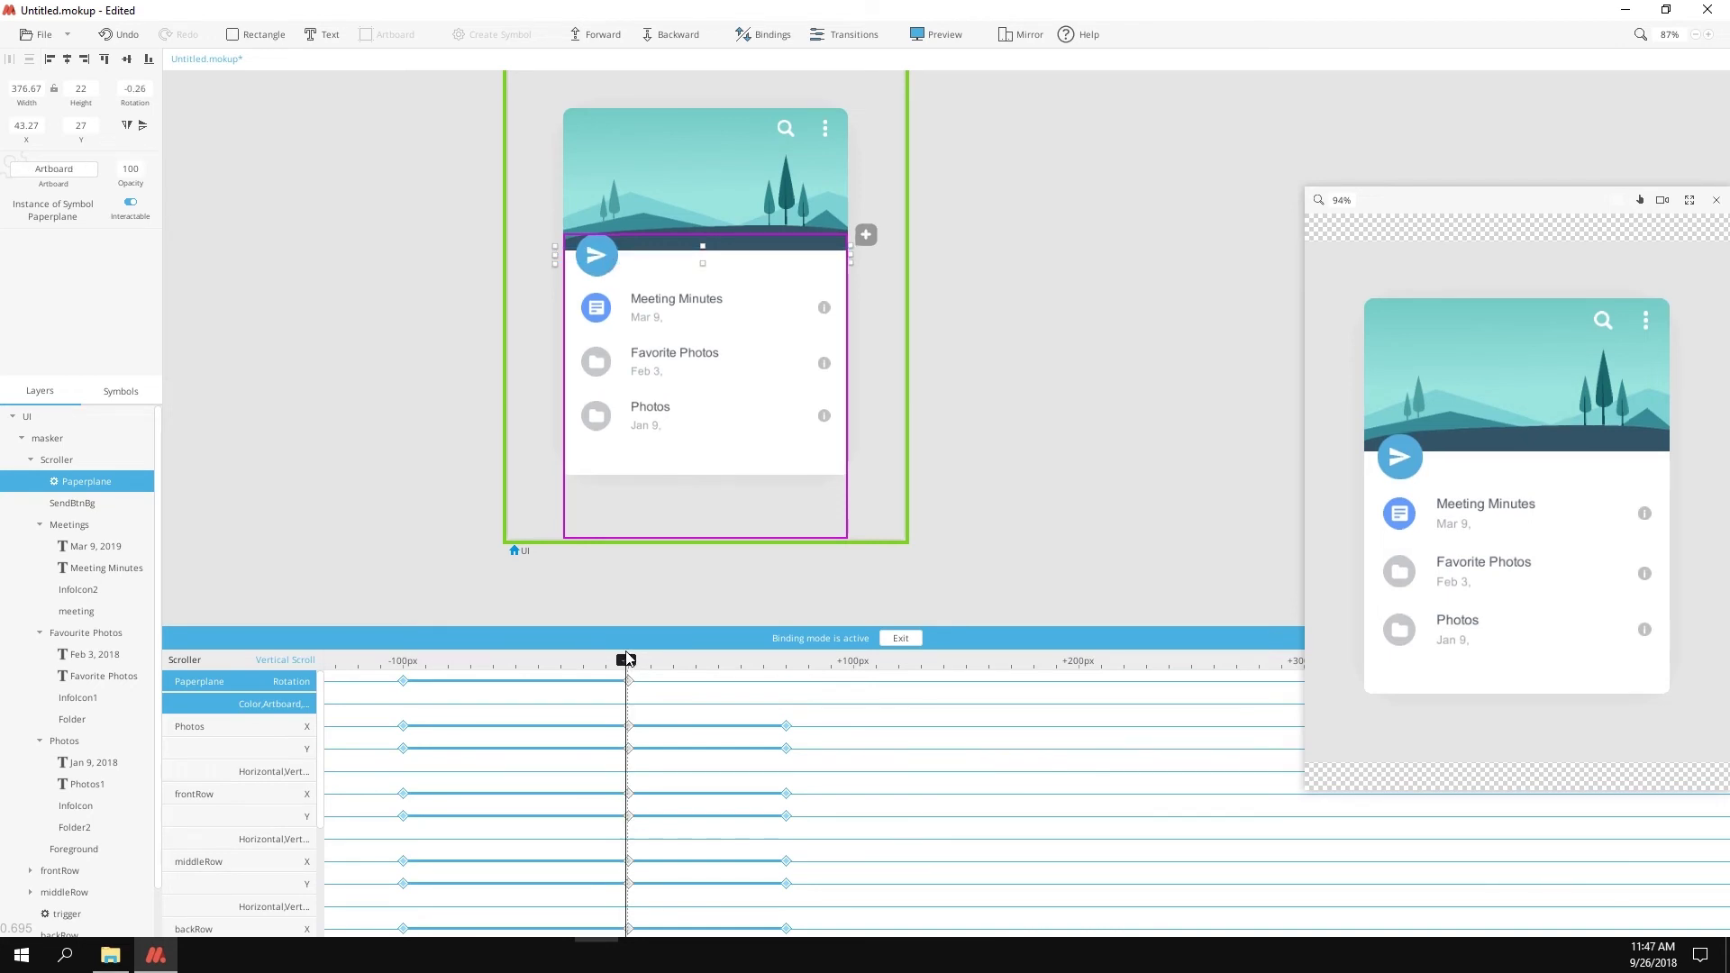
pyautogui.click(59, 168)
pyautogui.click(67, 208)
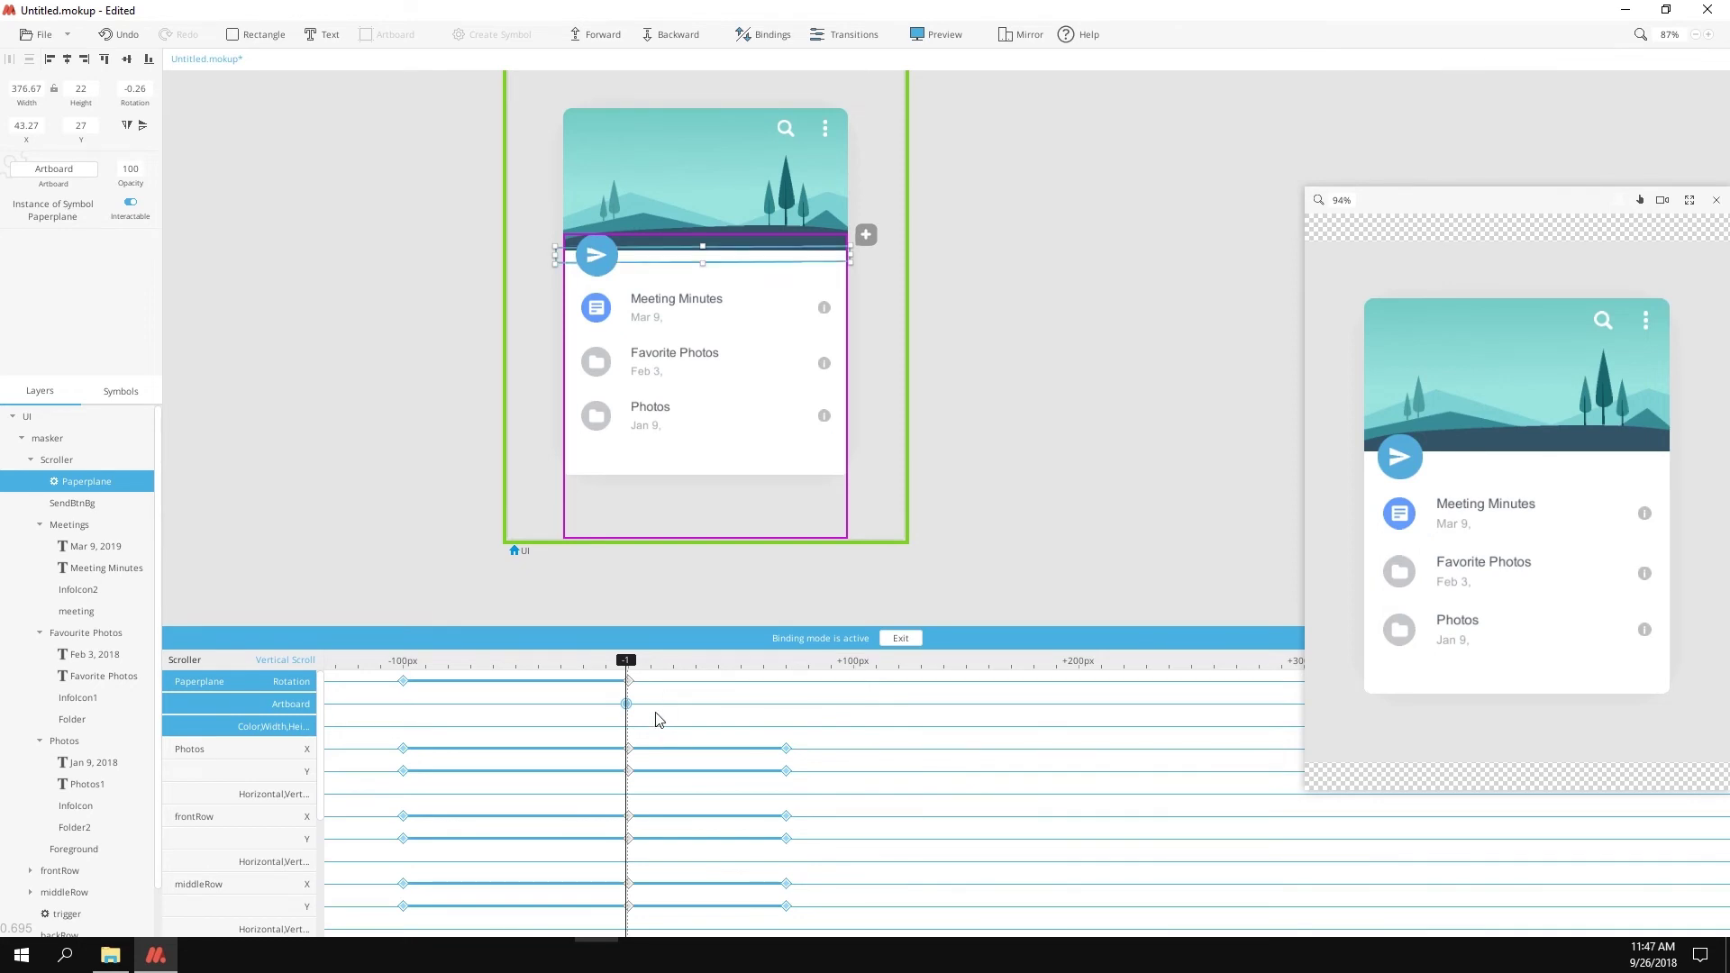
pyautogui.moveTo(626, 660); pyautogui.dragTo(445, 651)
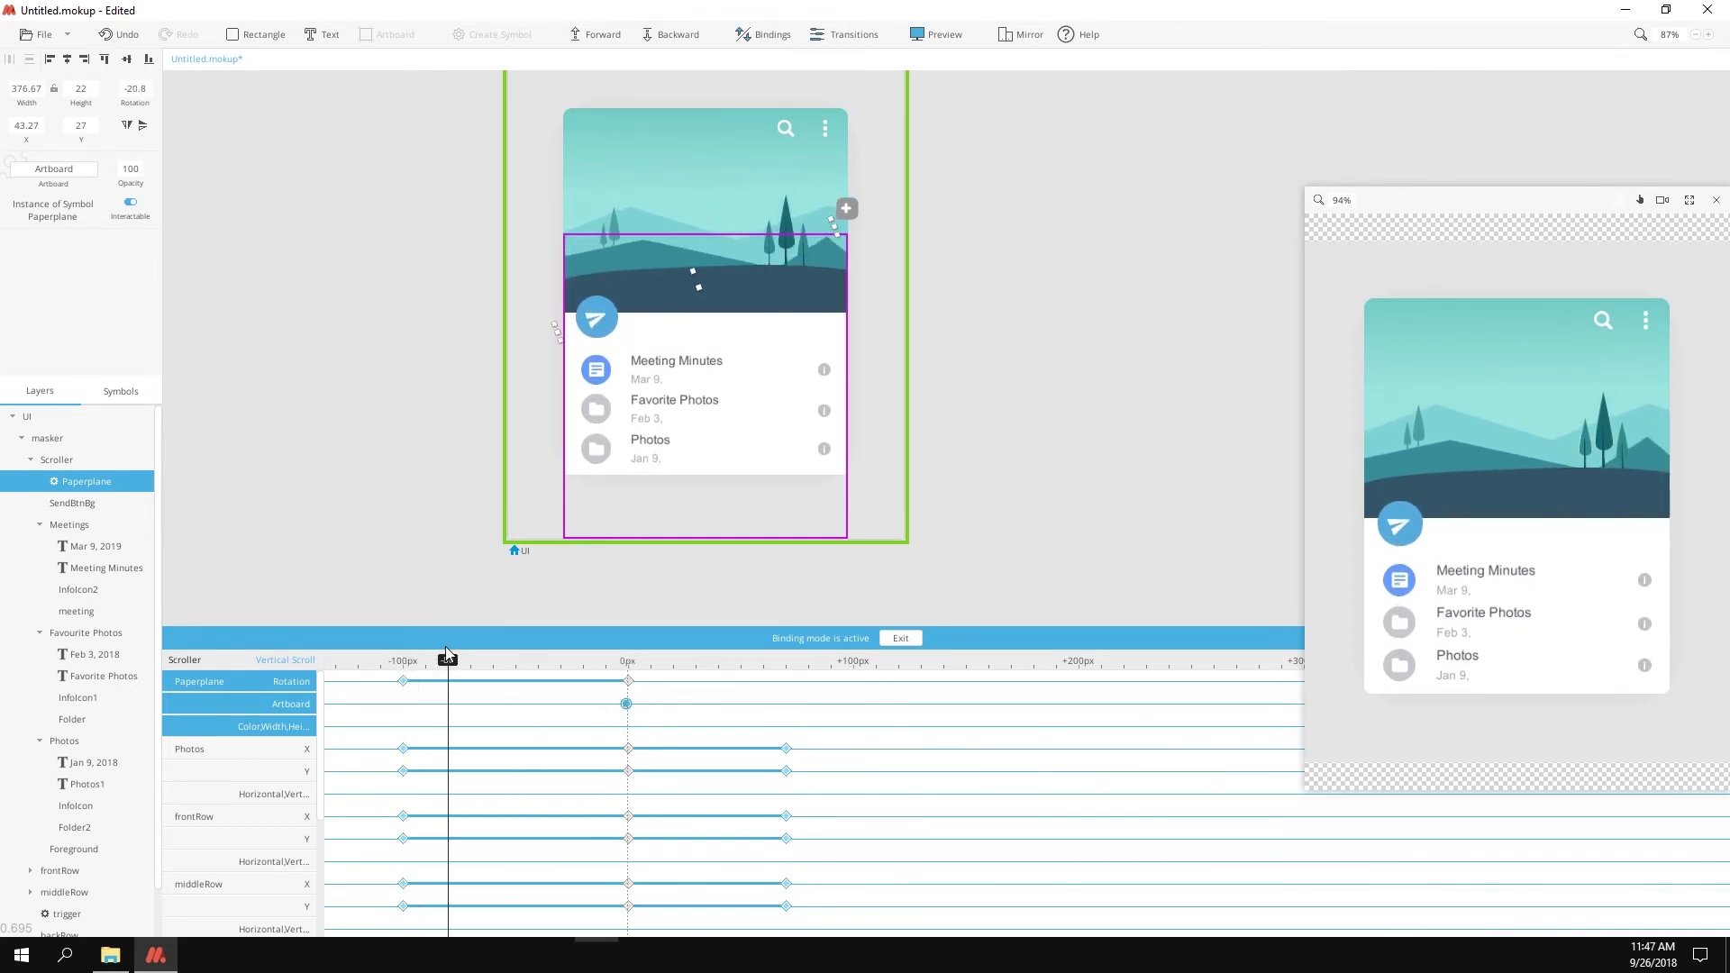
pyautogui.click(54, 169)
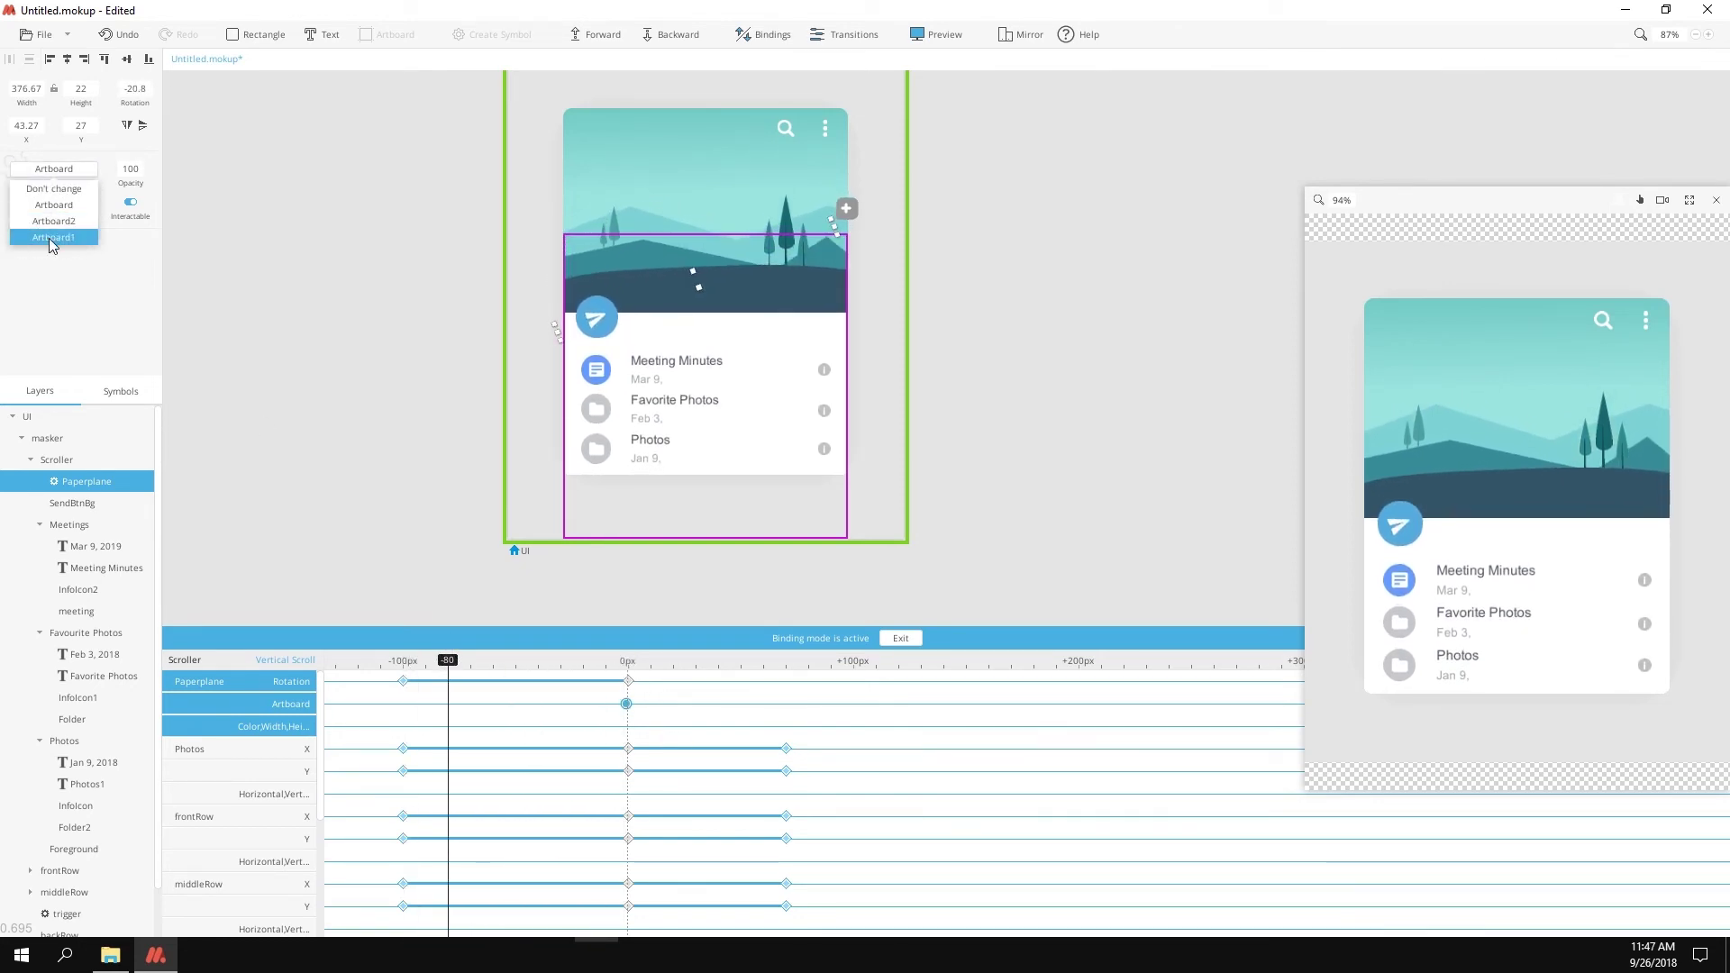
pyautogui.click(73, 236)
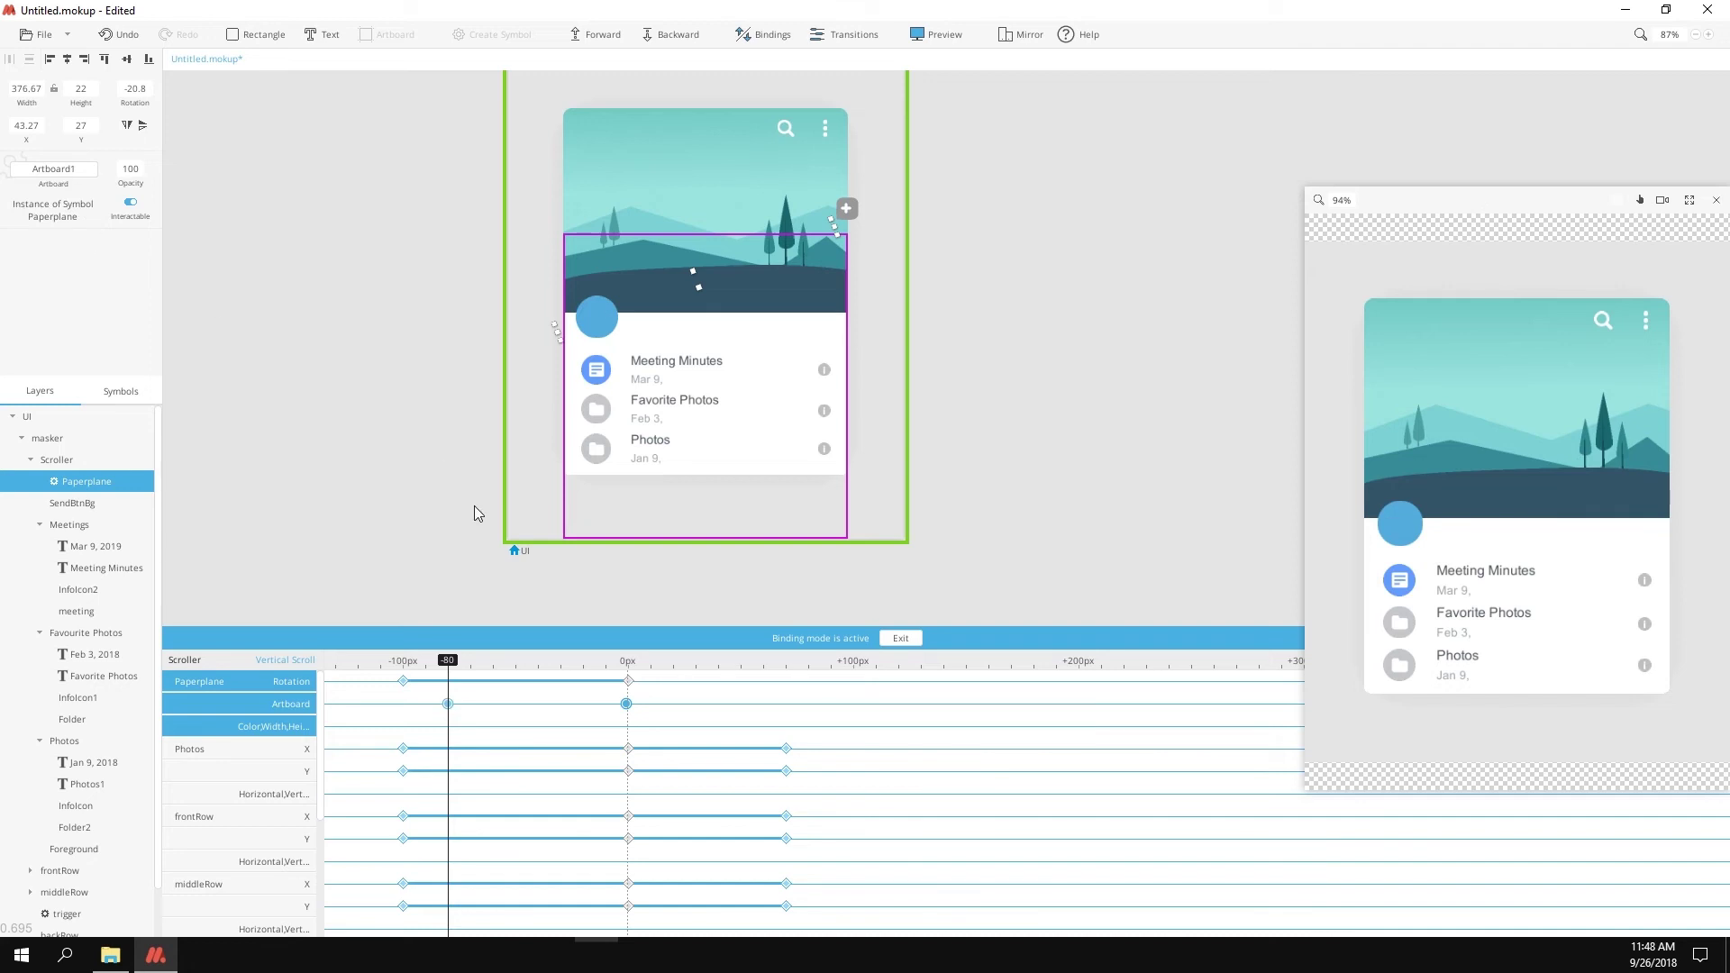
pyautogui.moveTo(449, 664)
pyautogui.mouseDown()
pyautogui.moveTo(643, 651)
pyautogui.moveTo(438, 666)
pyautogui.moveTo(459, 664)
pyautogui.mouseUp()
# Step: Duplicate the trigger symbol's artboard as Artboard1 and link an Auto transition to it
pyautogui.click(900, 638)
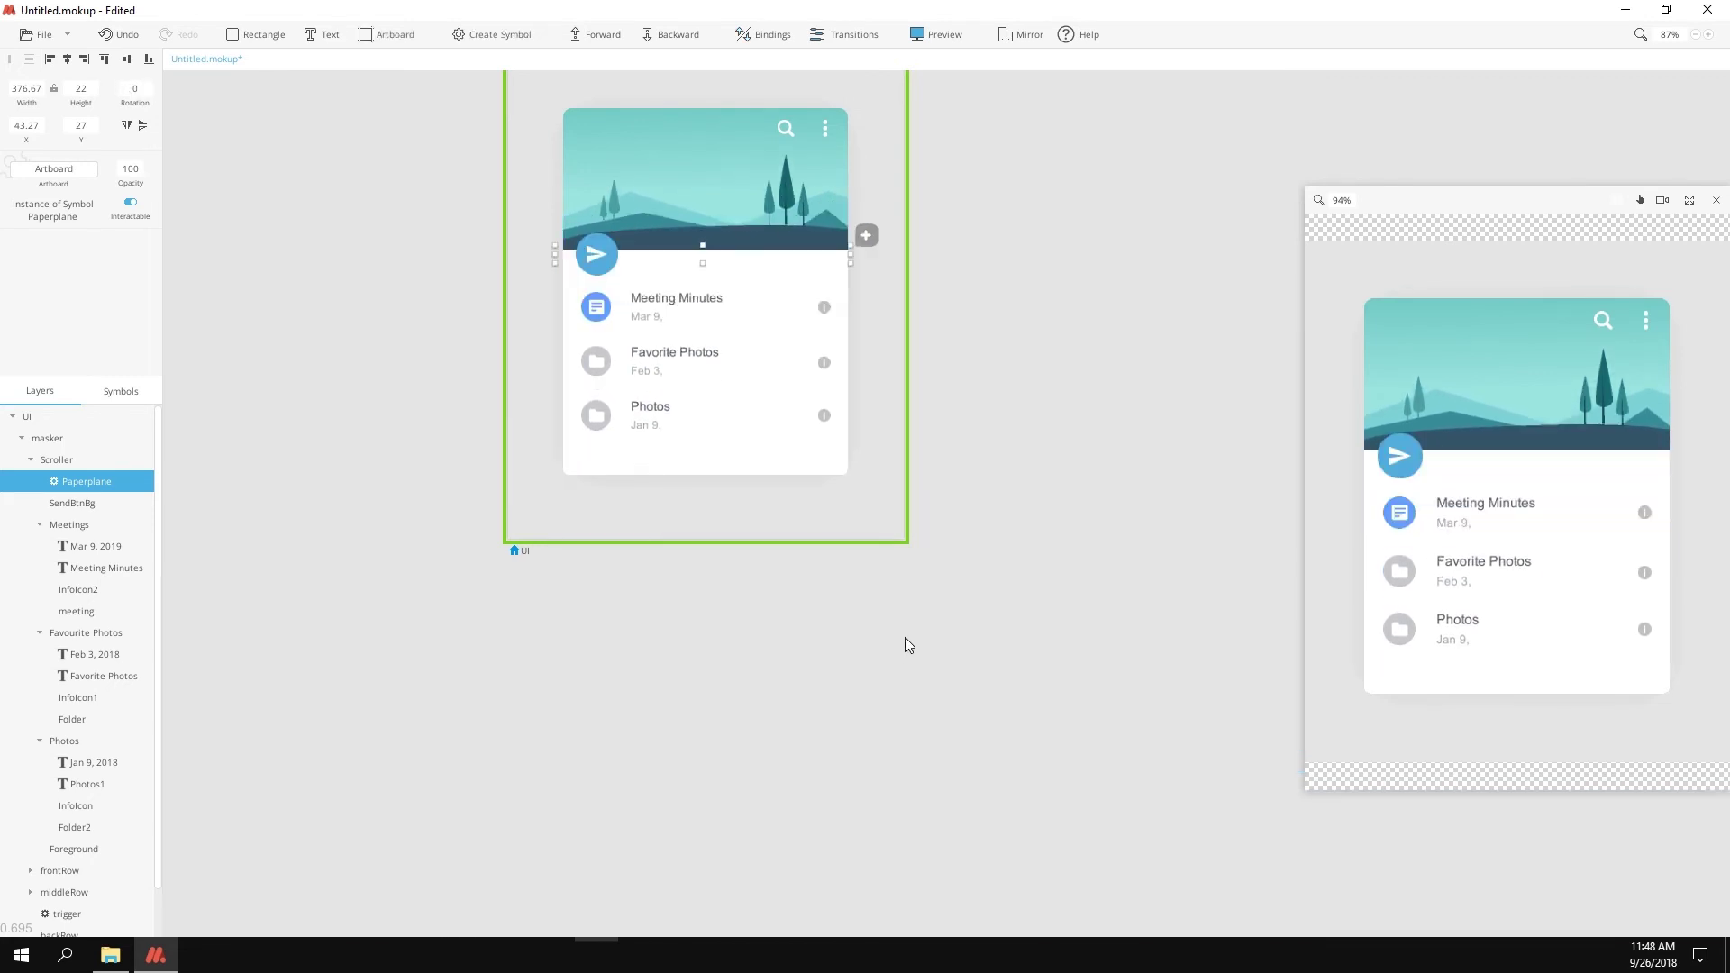
pyautogui.moveTo(918, 235); pyautogui.dragTo(858, 391)
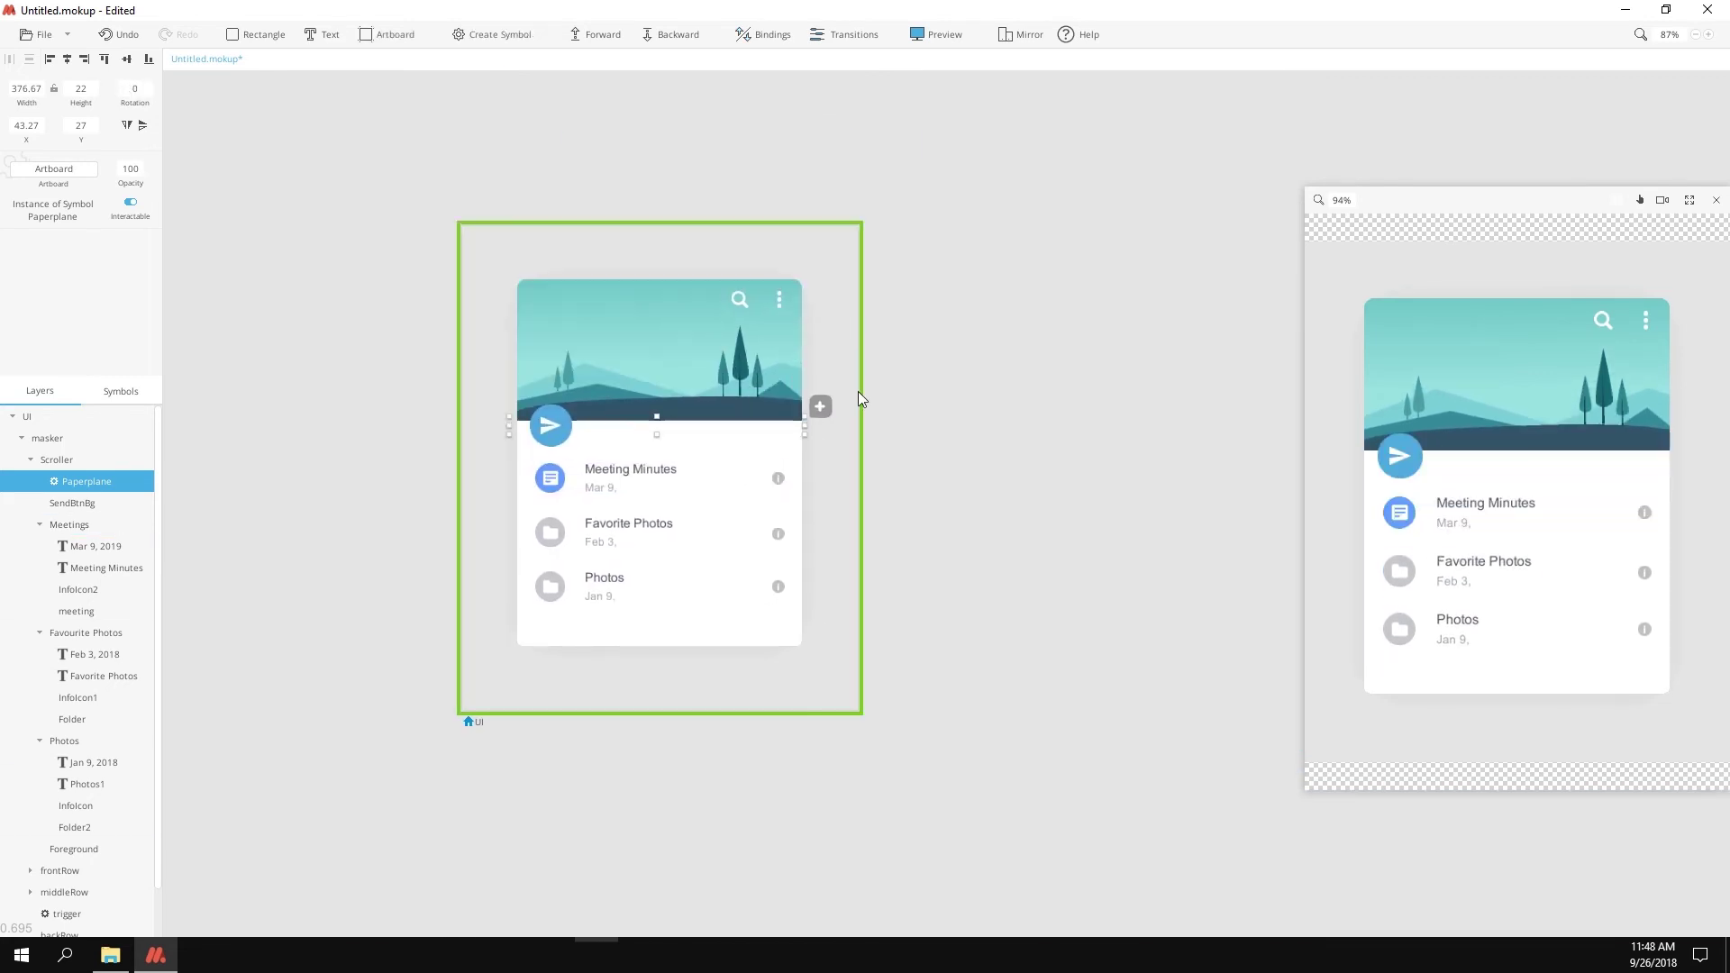
pyautogui.click(744, 301)
pyautogui.doubleClick(742, 295)
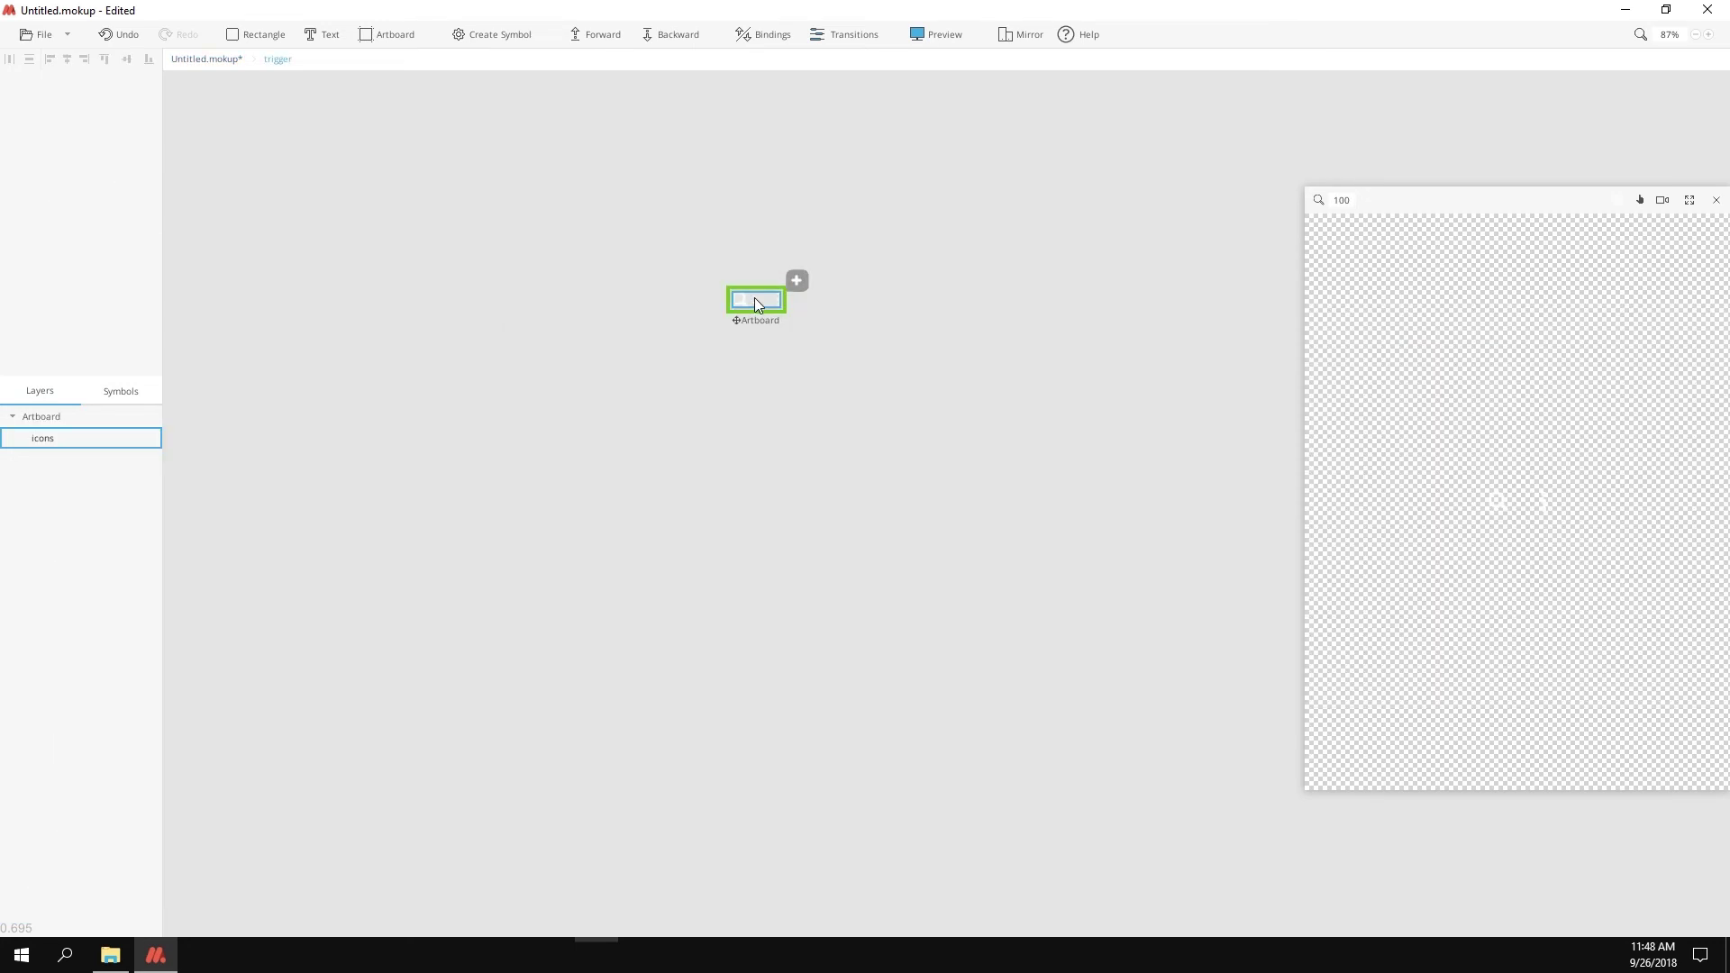
pyautogui.click(760, 322)
pyautogui.hotkey('ctrl', 'd')
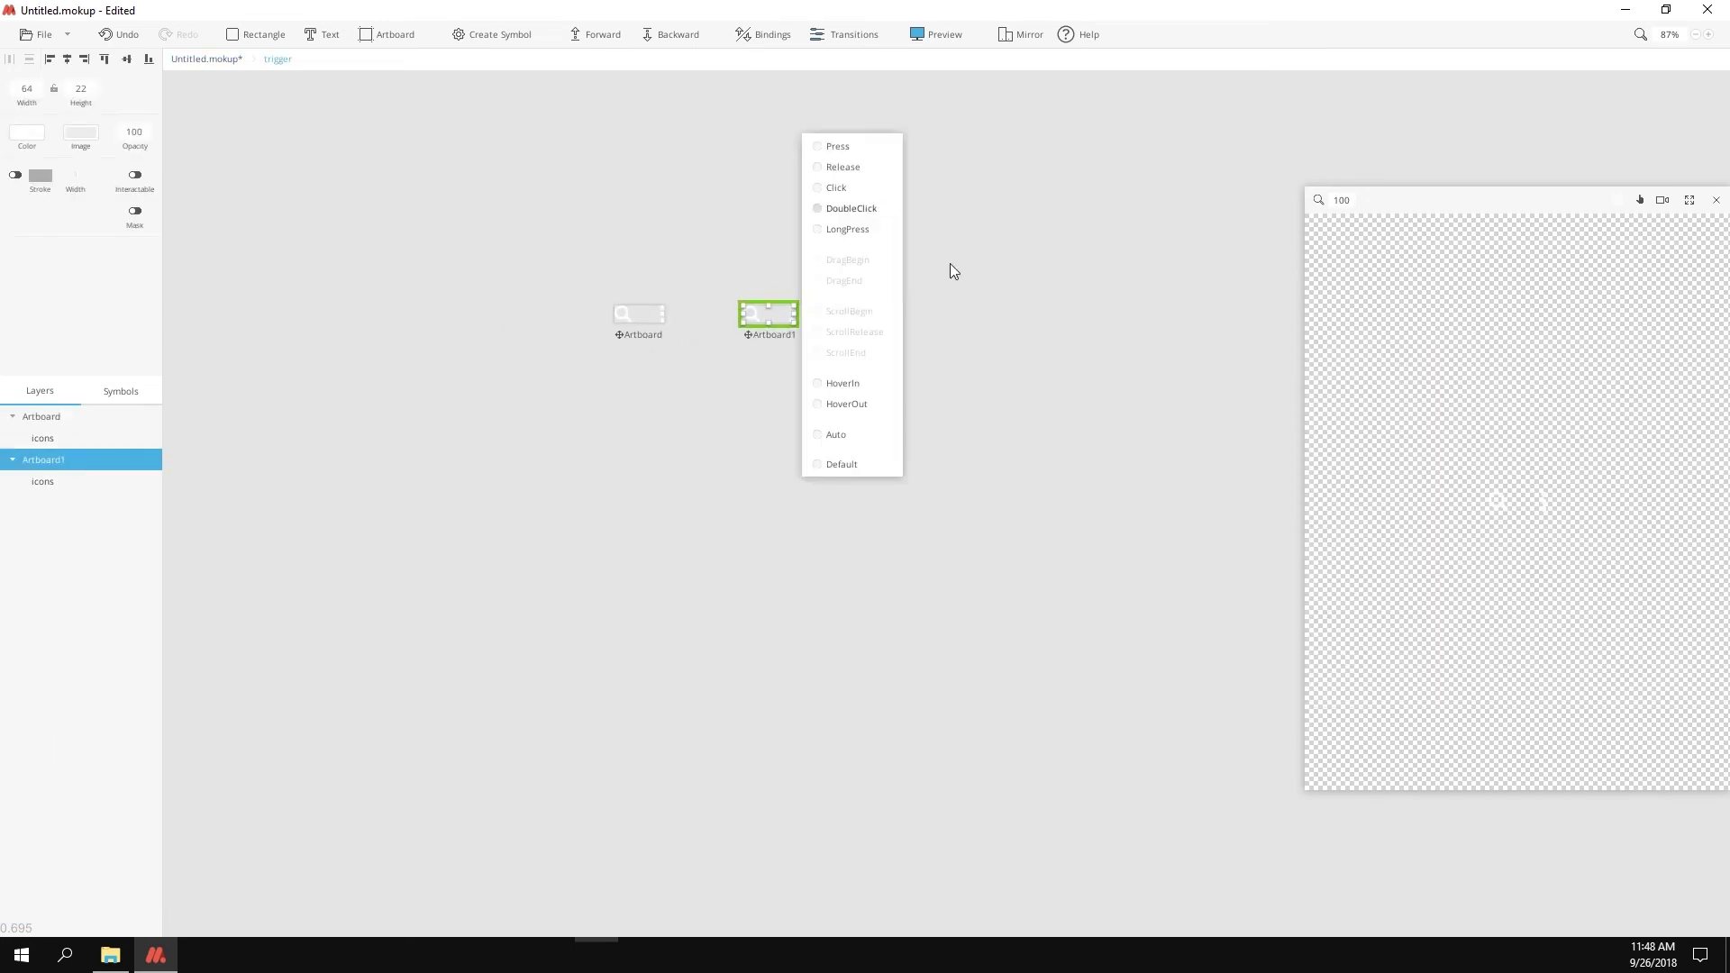
pyautogui.moveTo(820, 438); pyautogui.dragTo(834, 93)
pyautogui.click(717, 247)
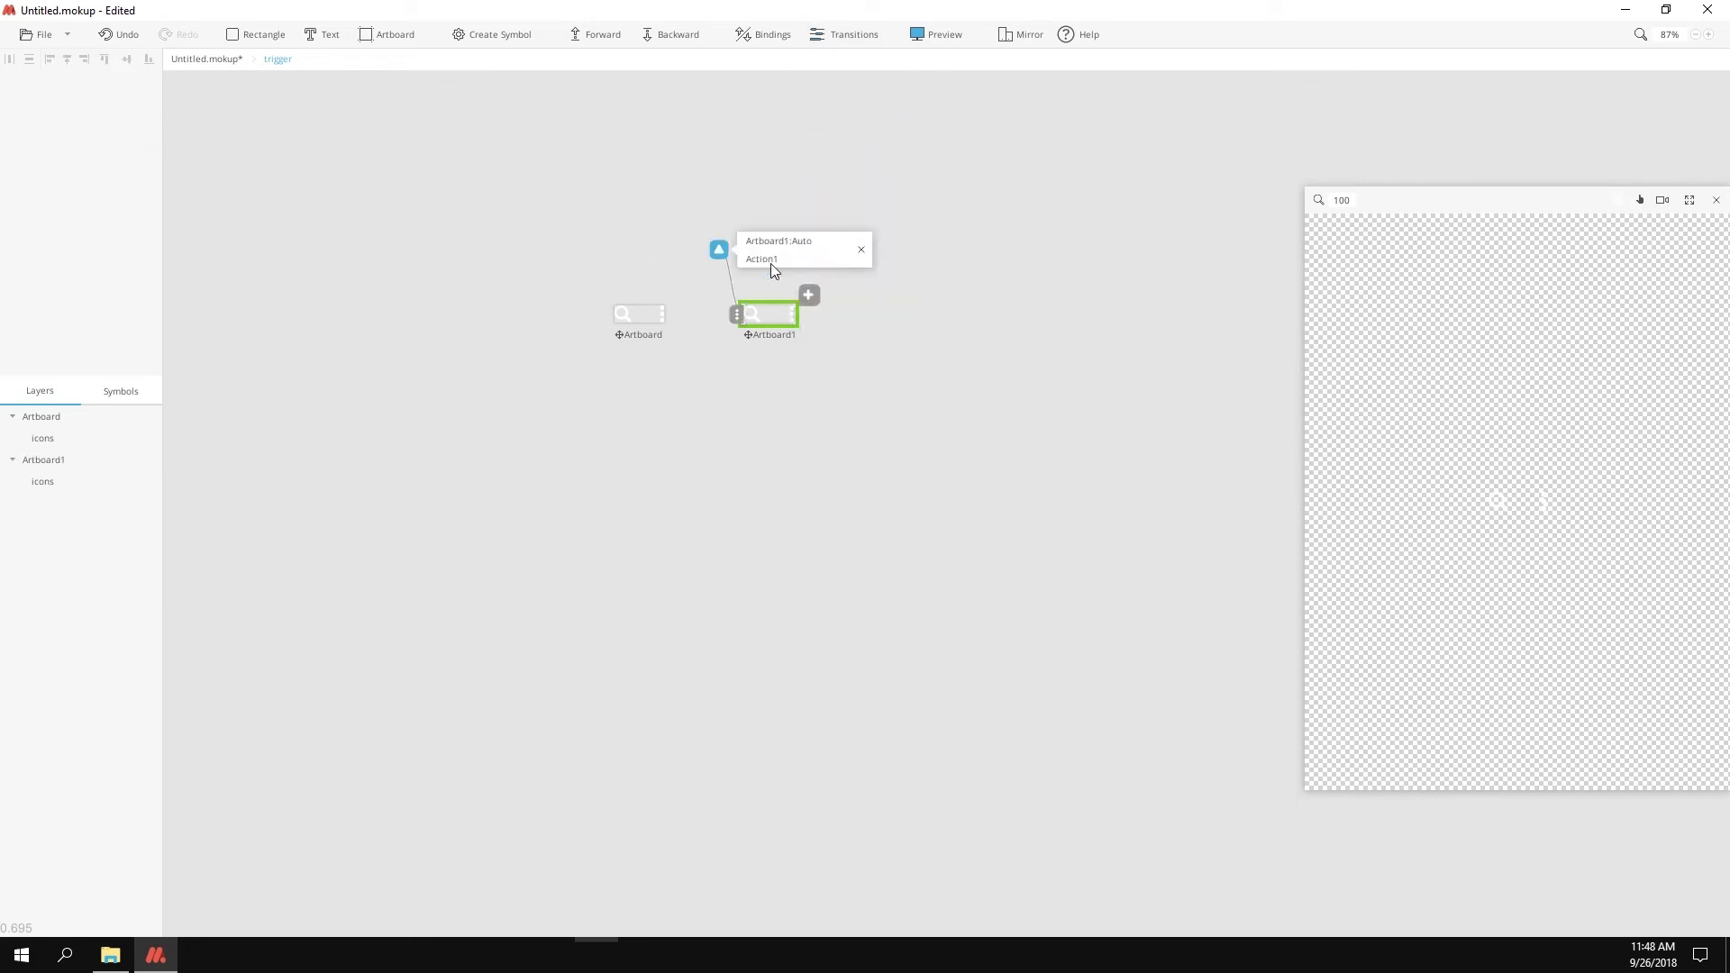
pyautogui.write('Goto')
pyautogui.press('Escape')
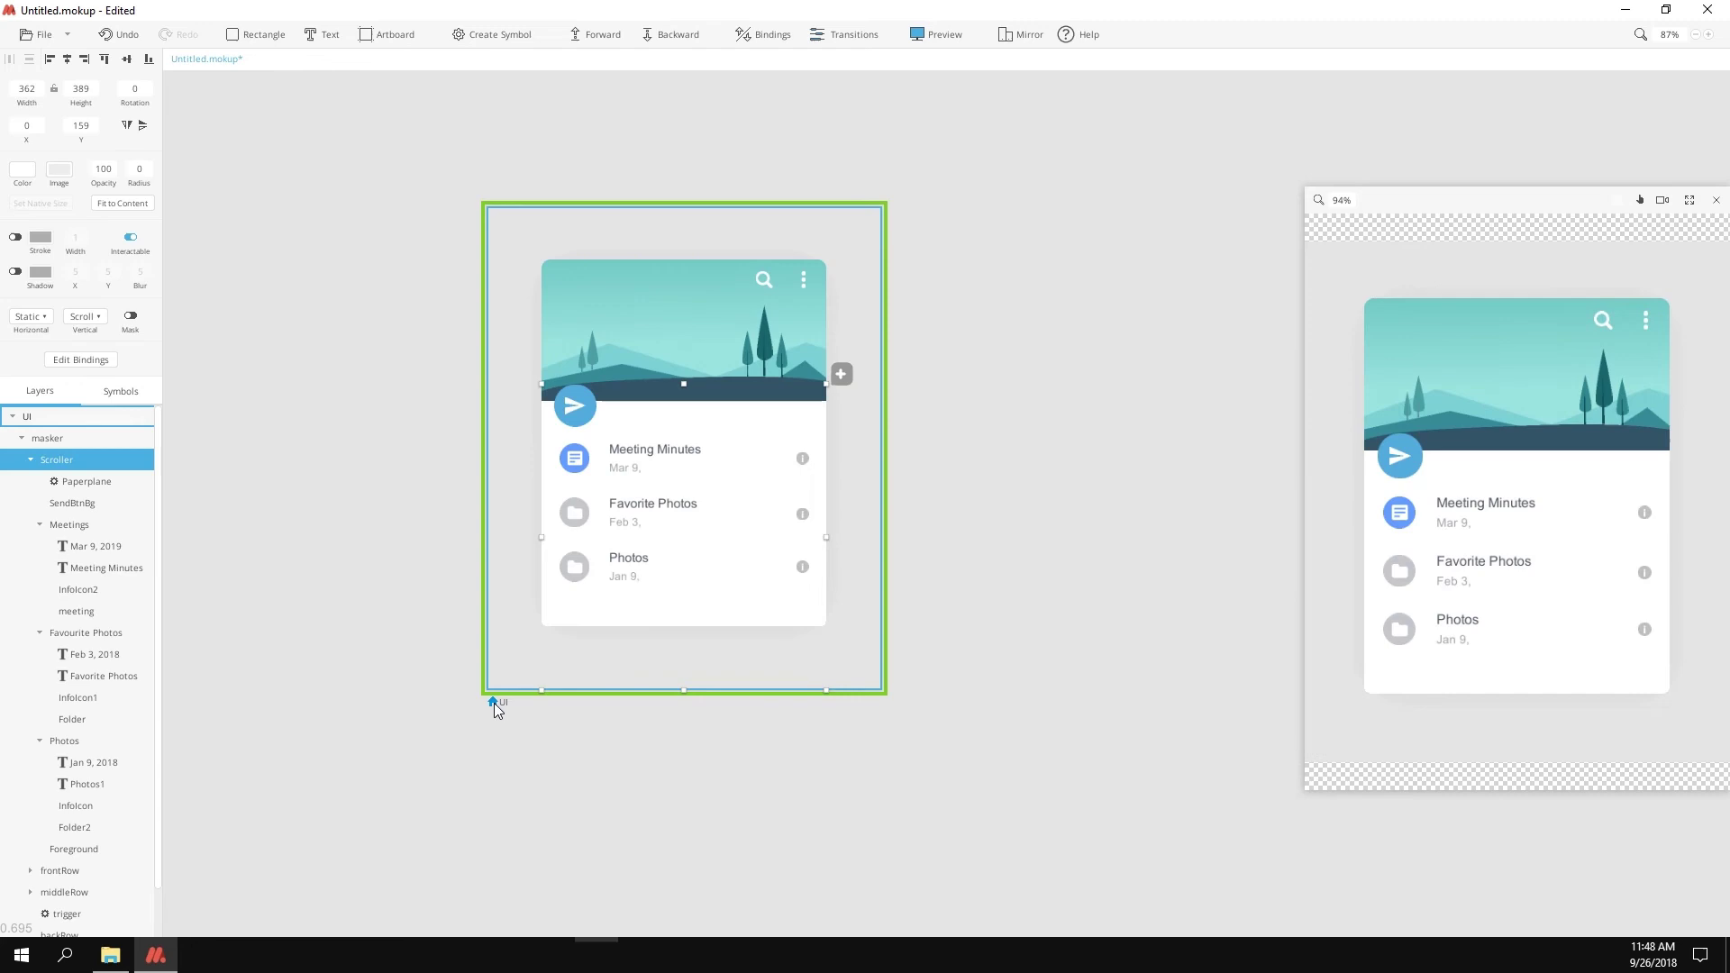
# Step: In the Scroller's bindings, key the trigger symbol to Artboard at 0px and Artboard1 at -80px
pyautogui.click(501, 702)
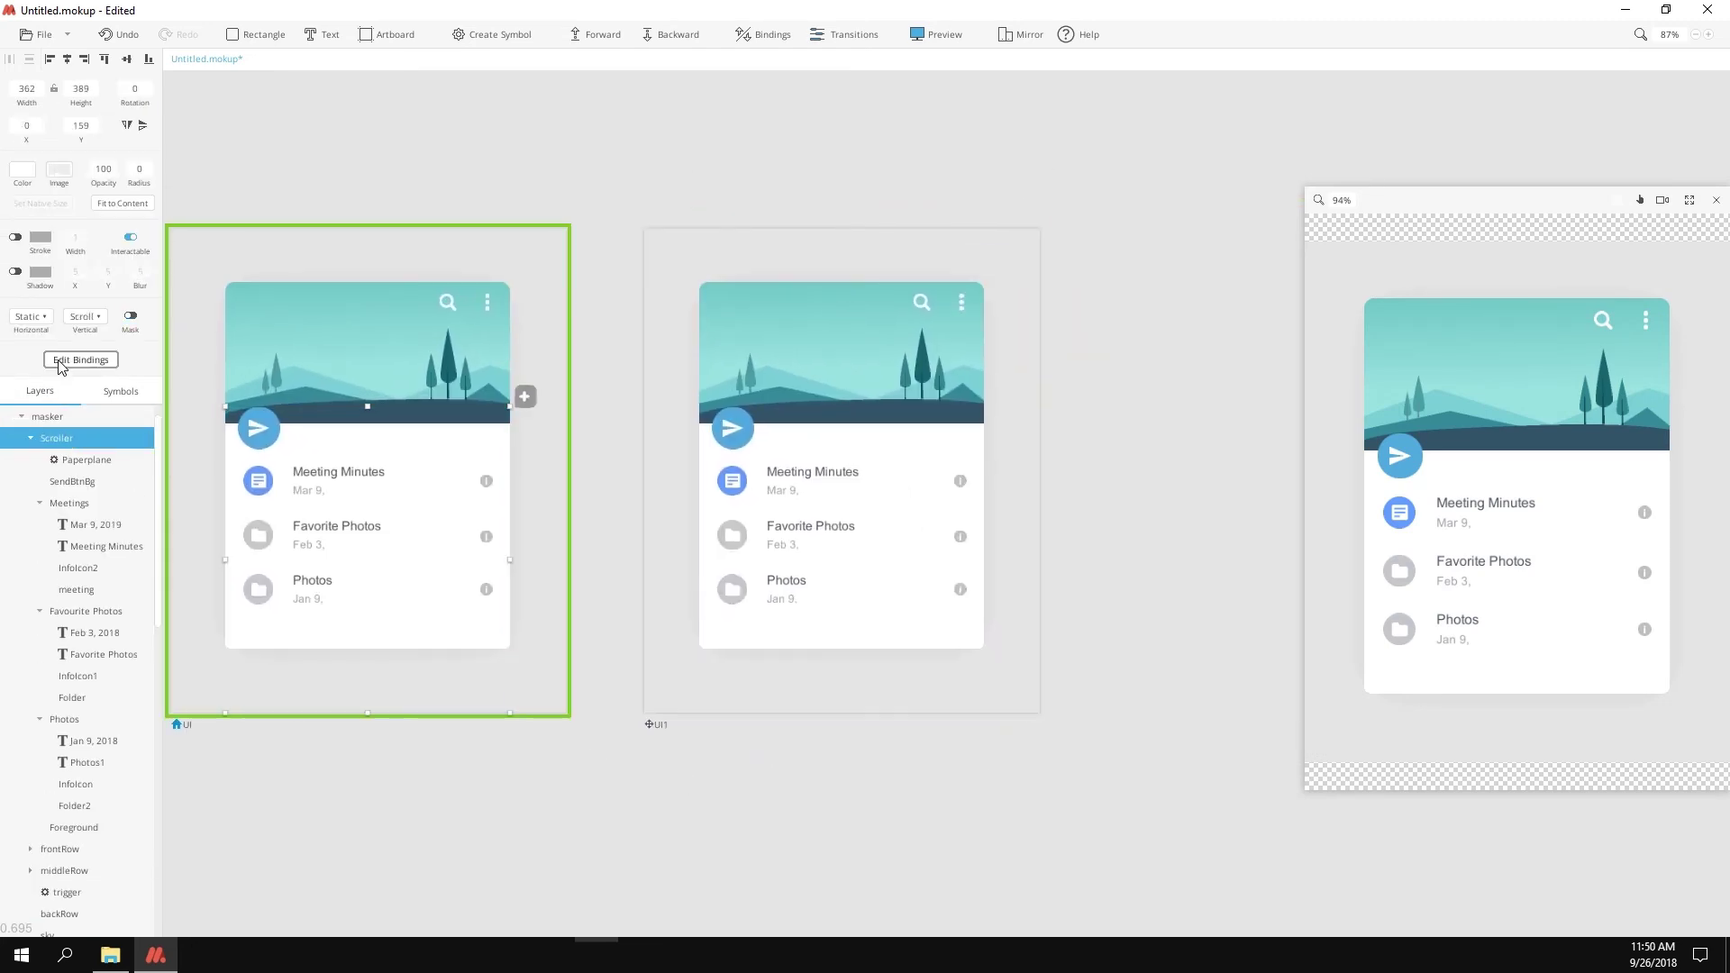
pyautogui.click(80, 360)
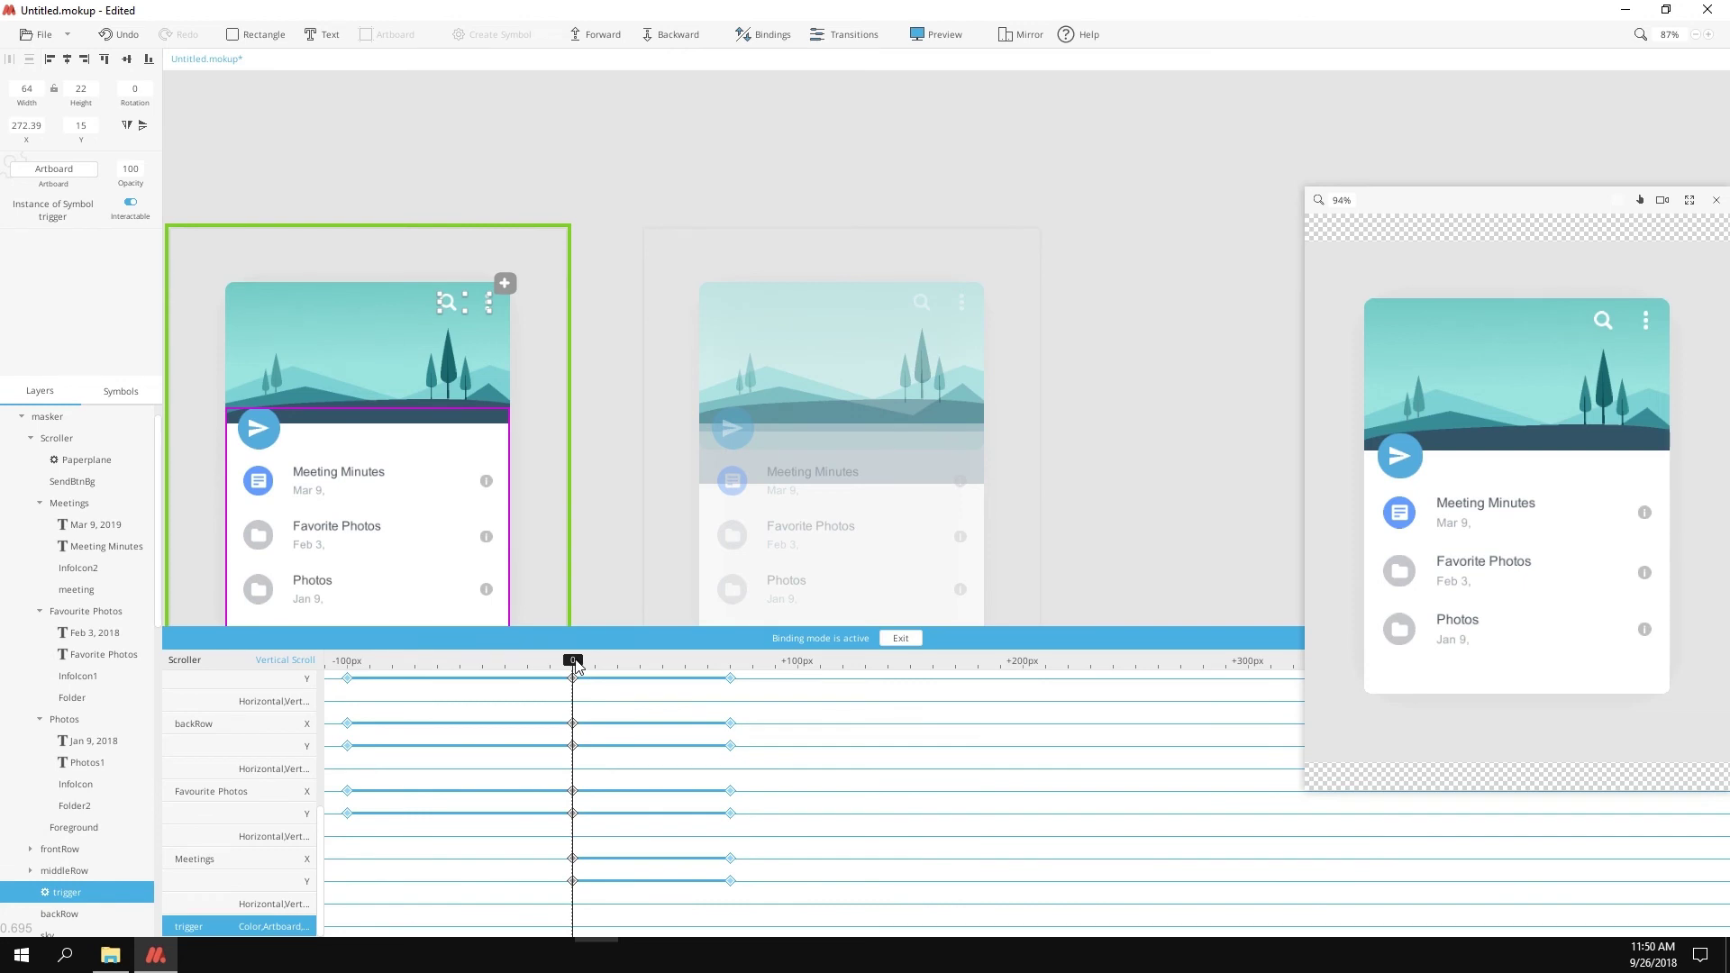
pyautogui.moveTo(576, 666); pyautogui.dragTo(574, 665)
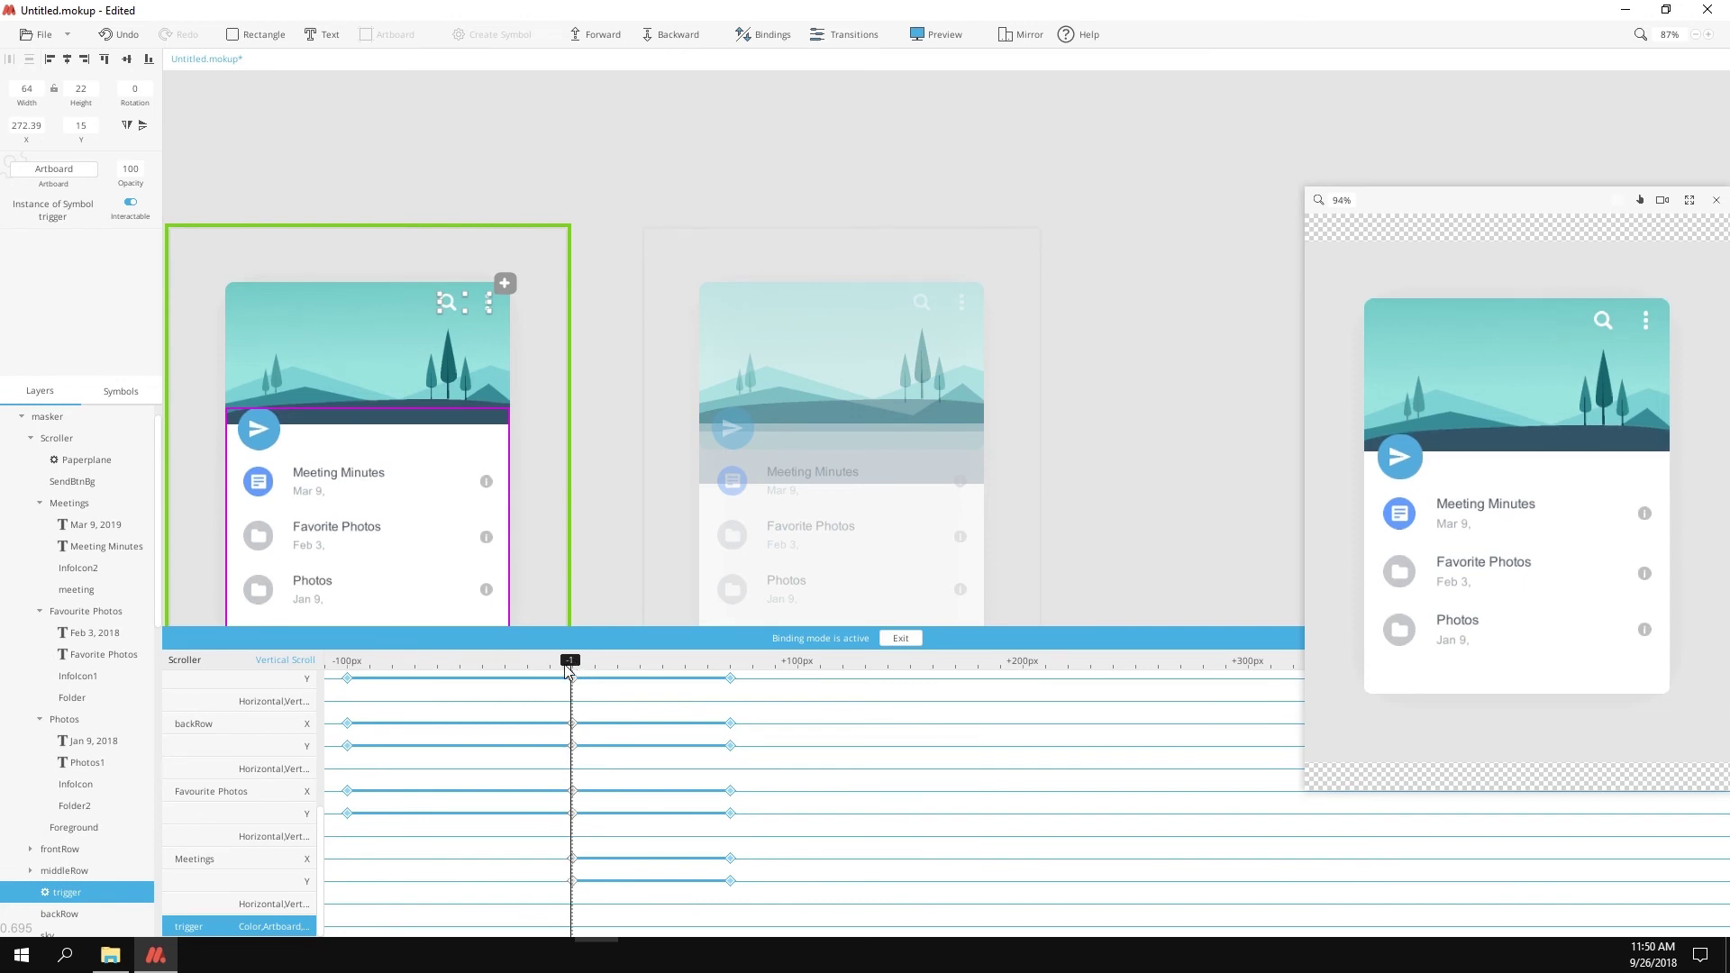
pyautogui.click(54, 169)
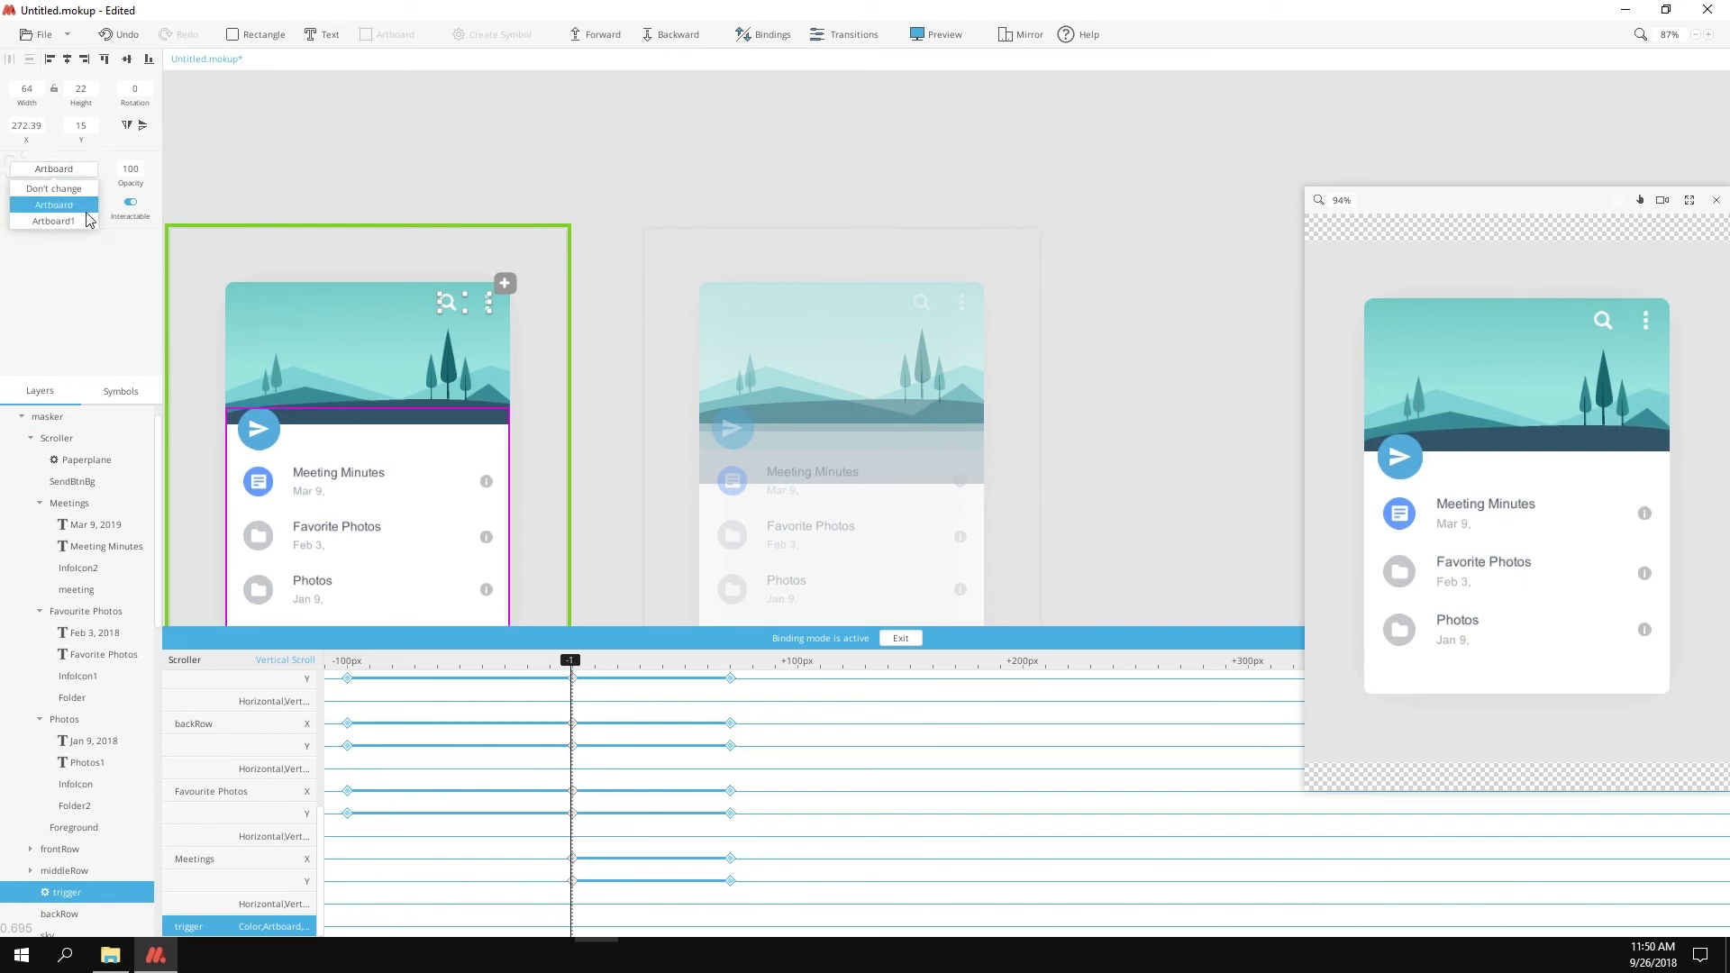
pyautogui.click(28, 208)
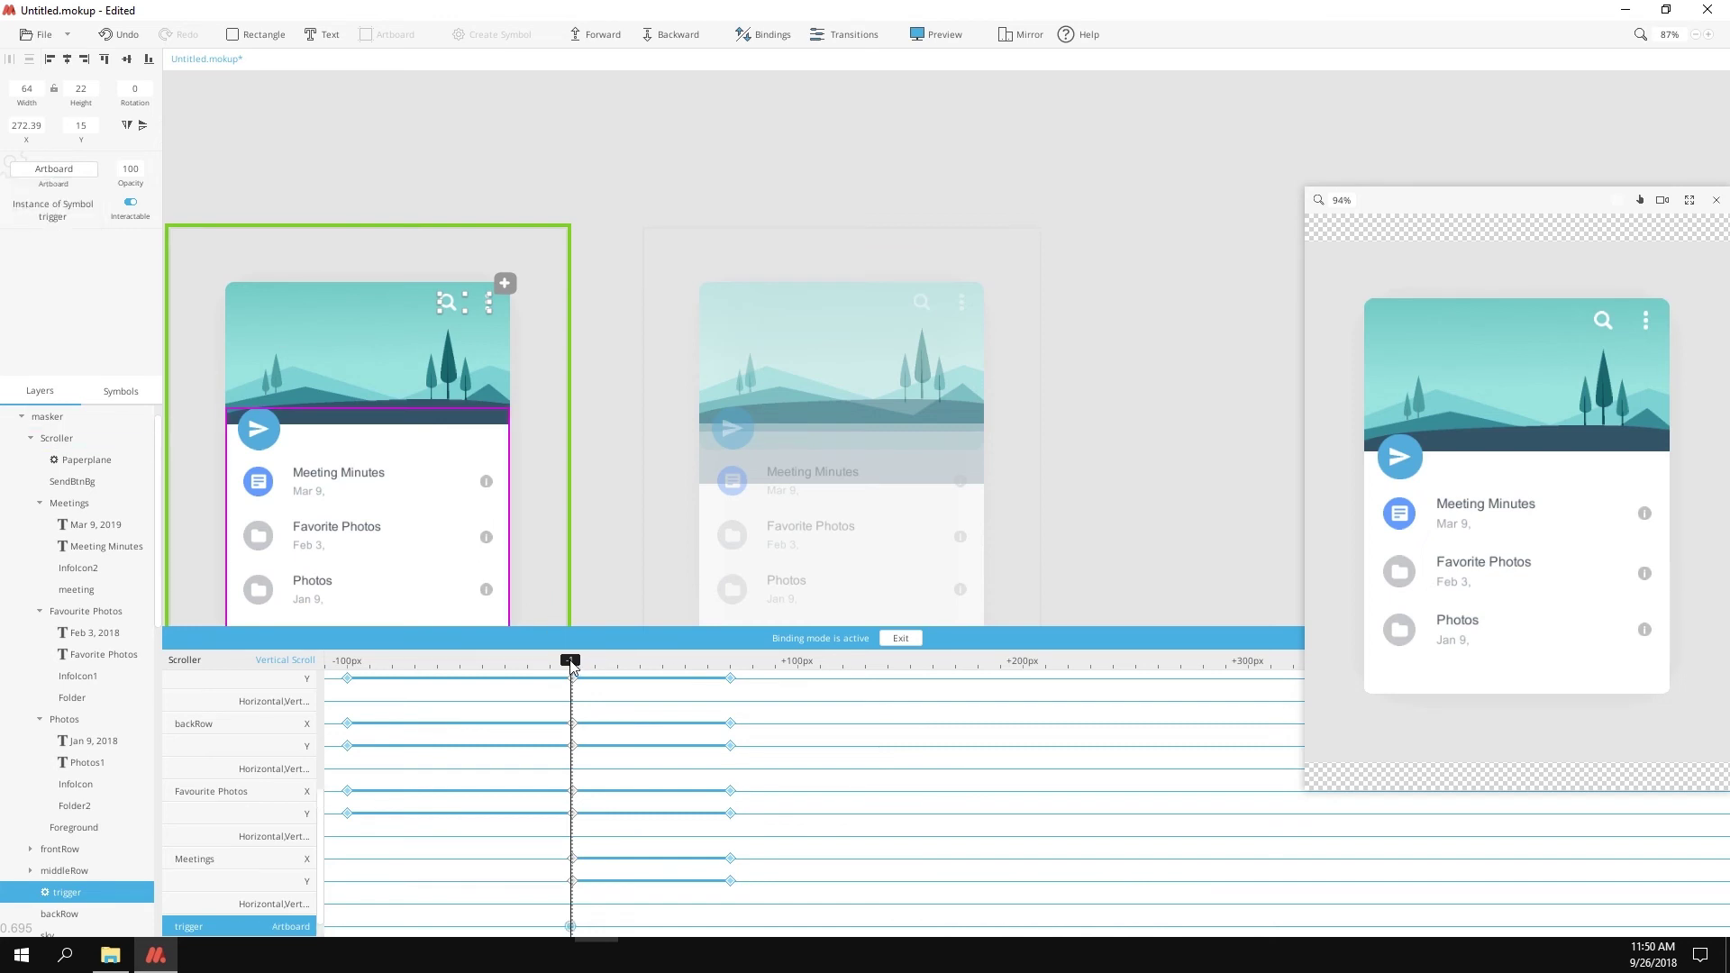
pyautogui.moveTo(571, 667); pyautogui.dragTo(392, 667)
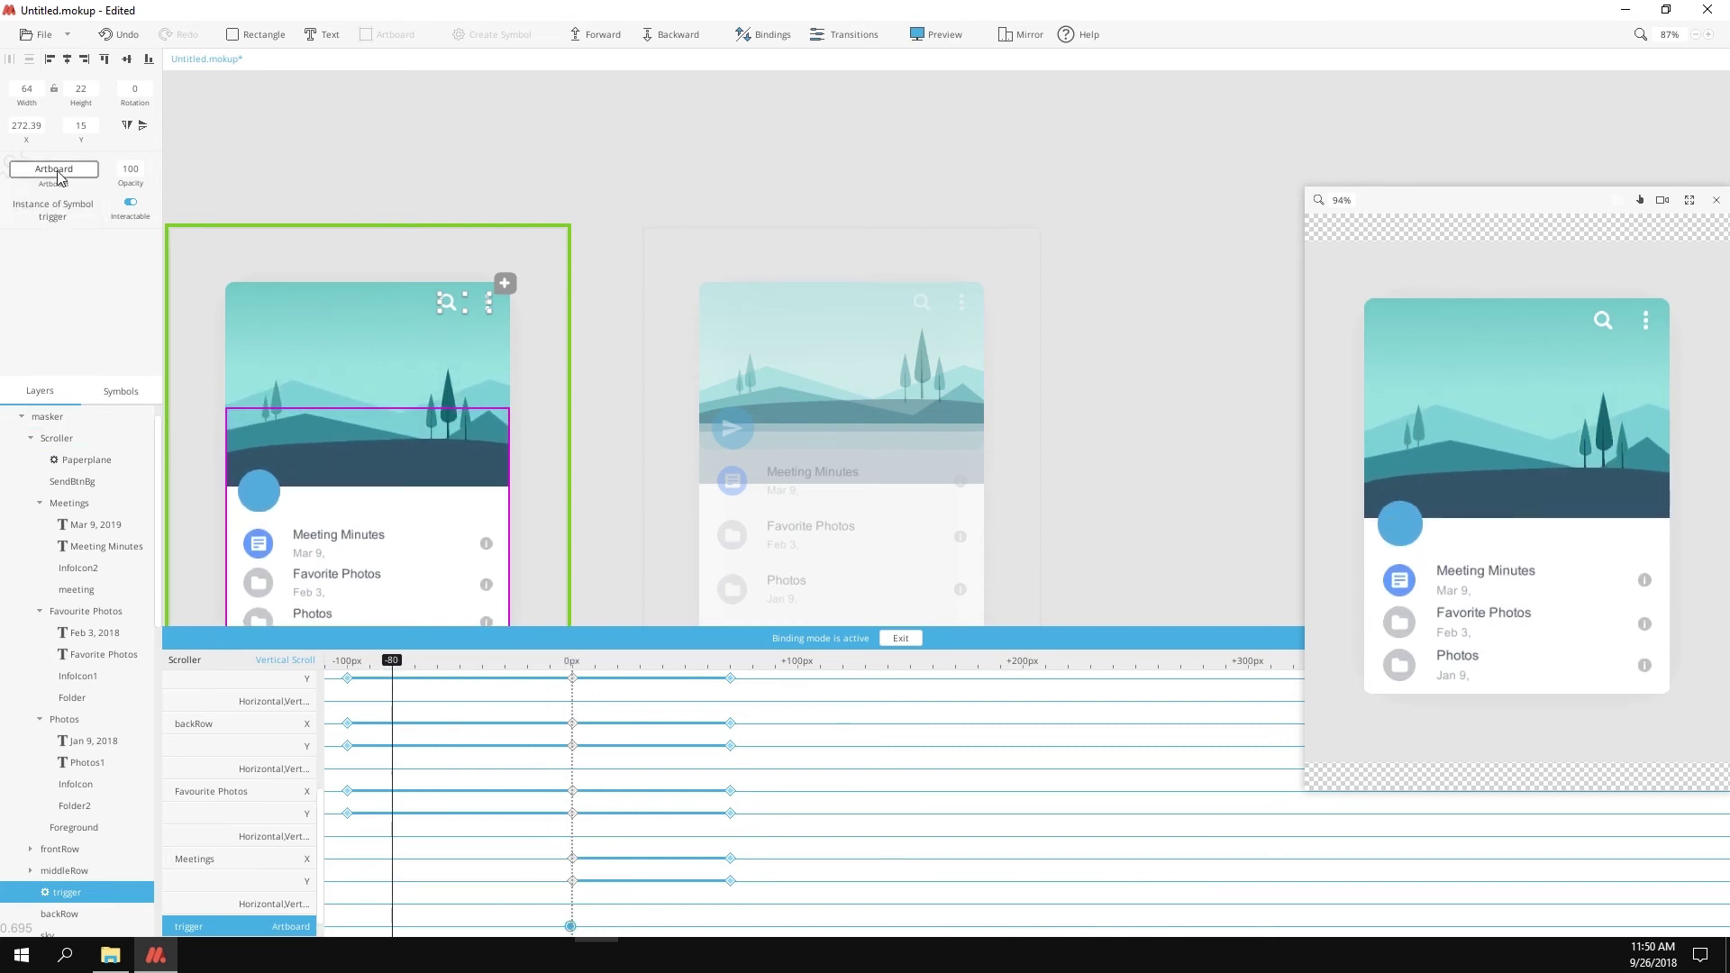
pyautogui.click(60, 173)
pyautogui.click(70, 221)
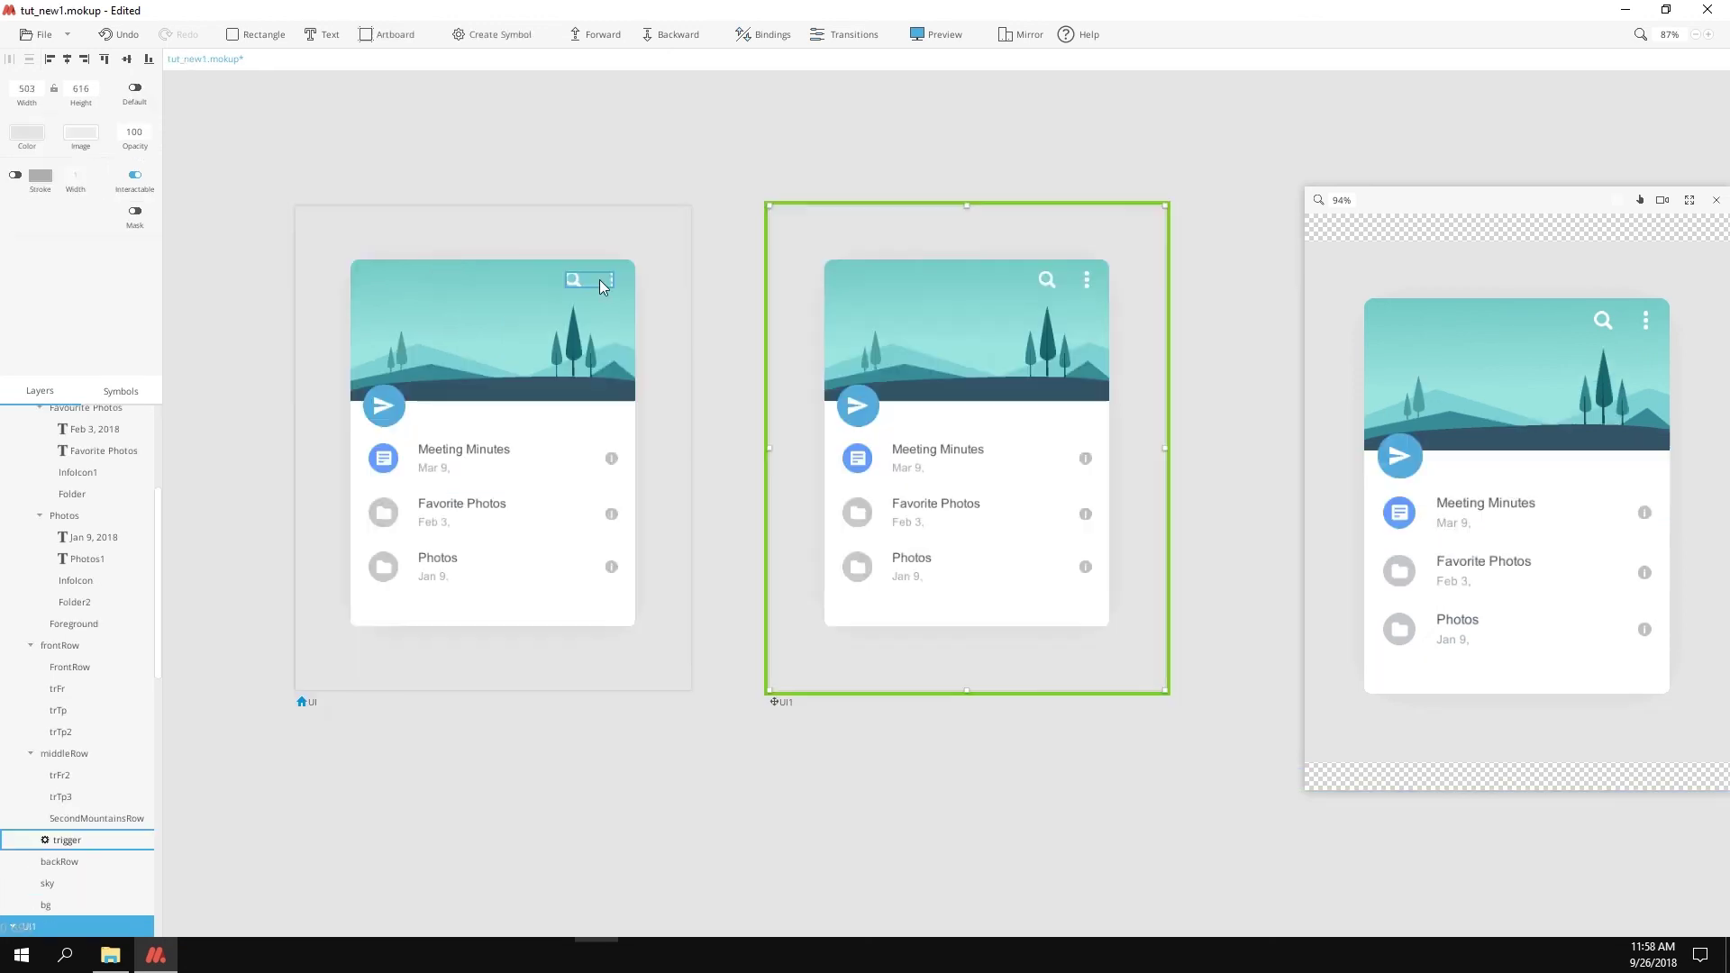
# Step: Link the trigger's GotoFrame2 event from UI to the UI1 artboard
pyautogui.click(599, 279)
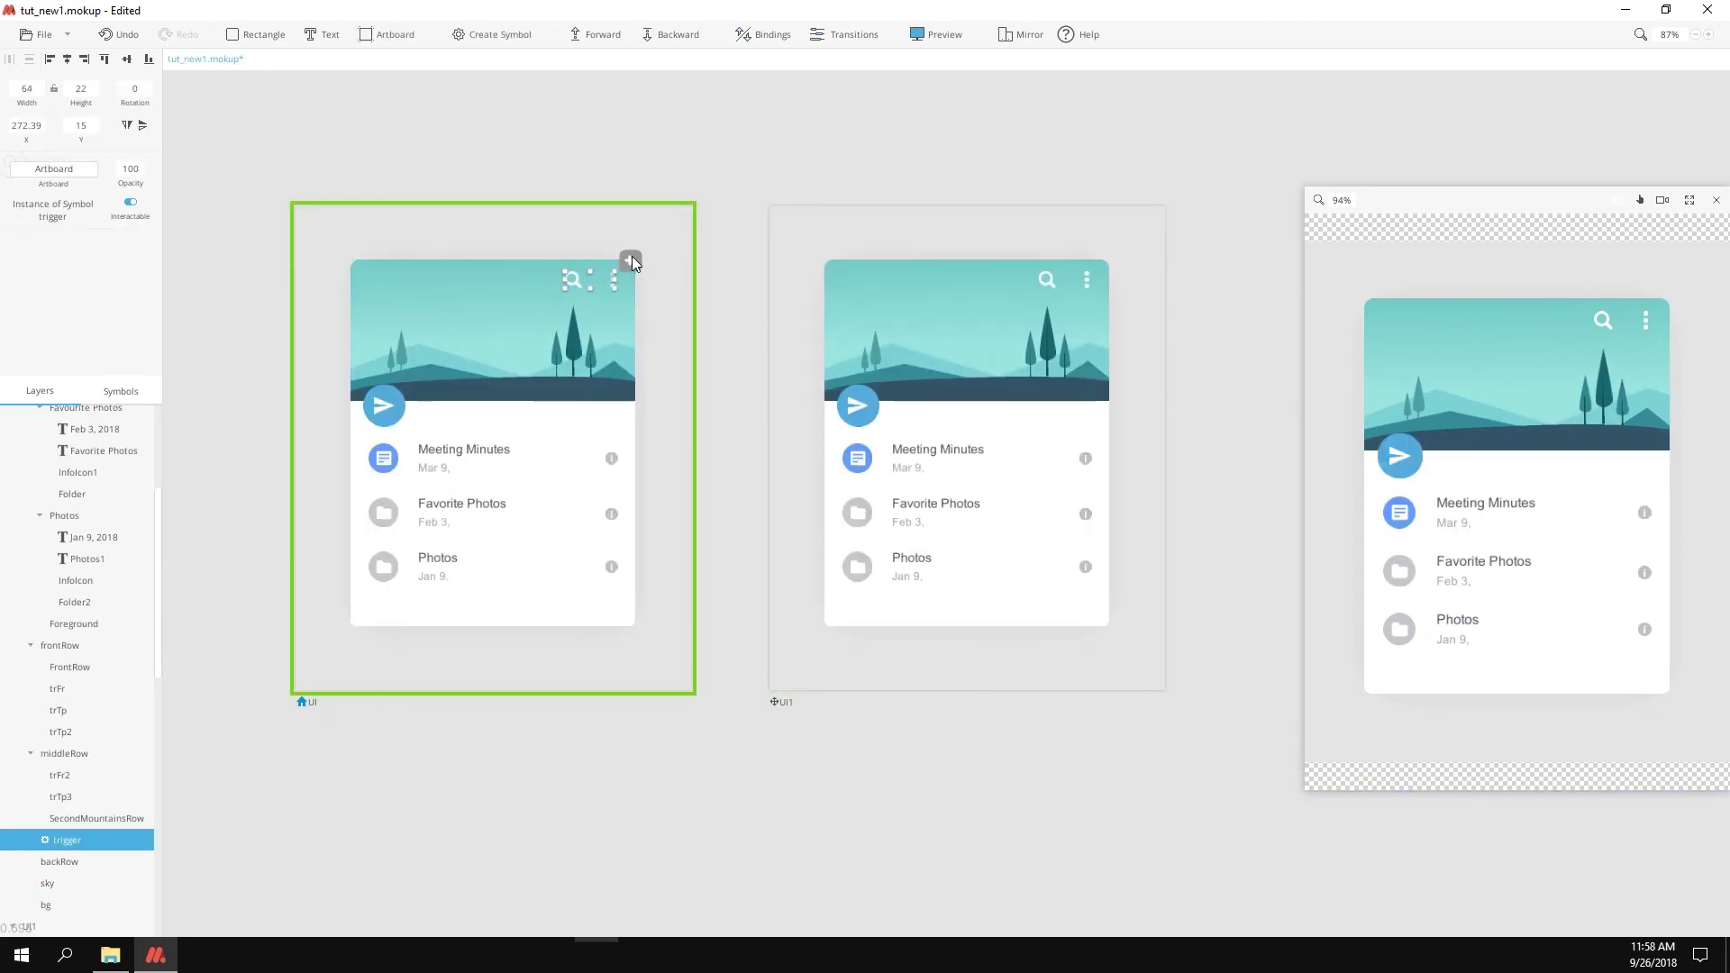
pyautogui.click(631, 260)
pyautogui.moveTo(639, 110); pyautogui.dragTo(780, 398)
# Step: Add an Auto transition from UI1 back to UI
pyautogui.click(901, 464)
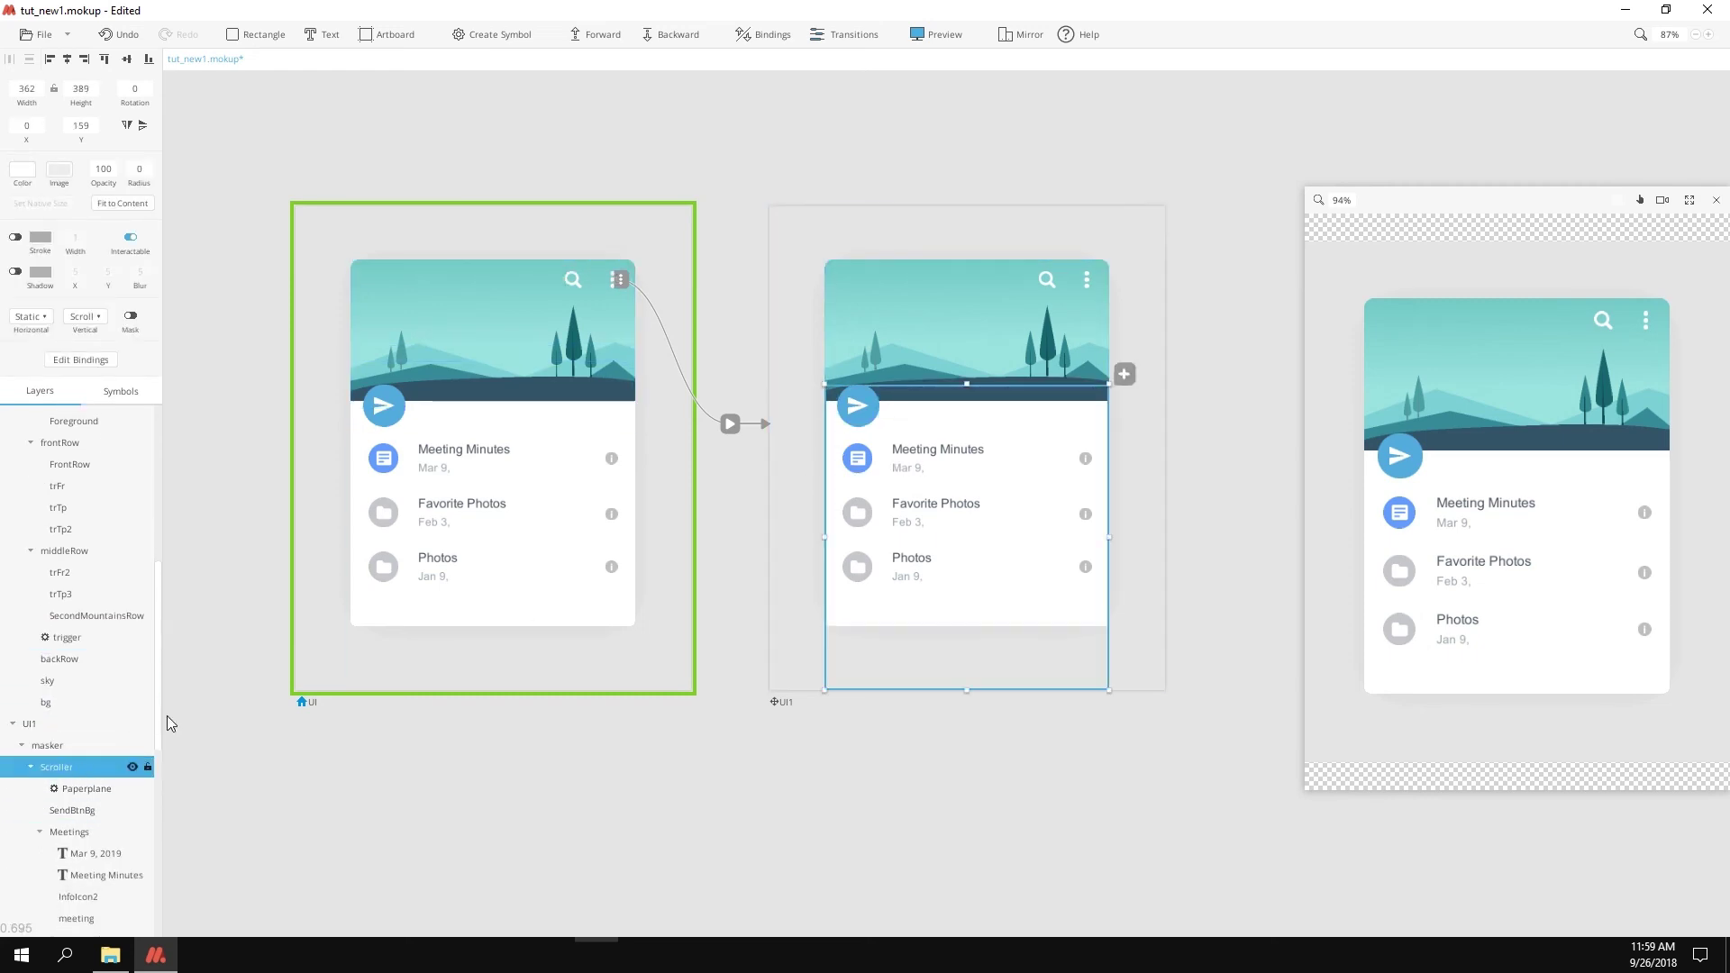
pyautogui.click(84, 316)
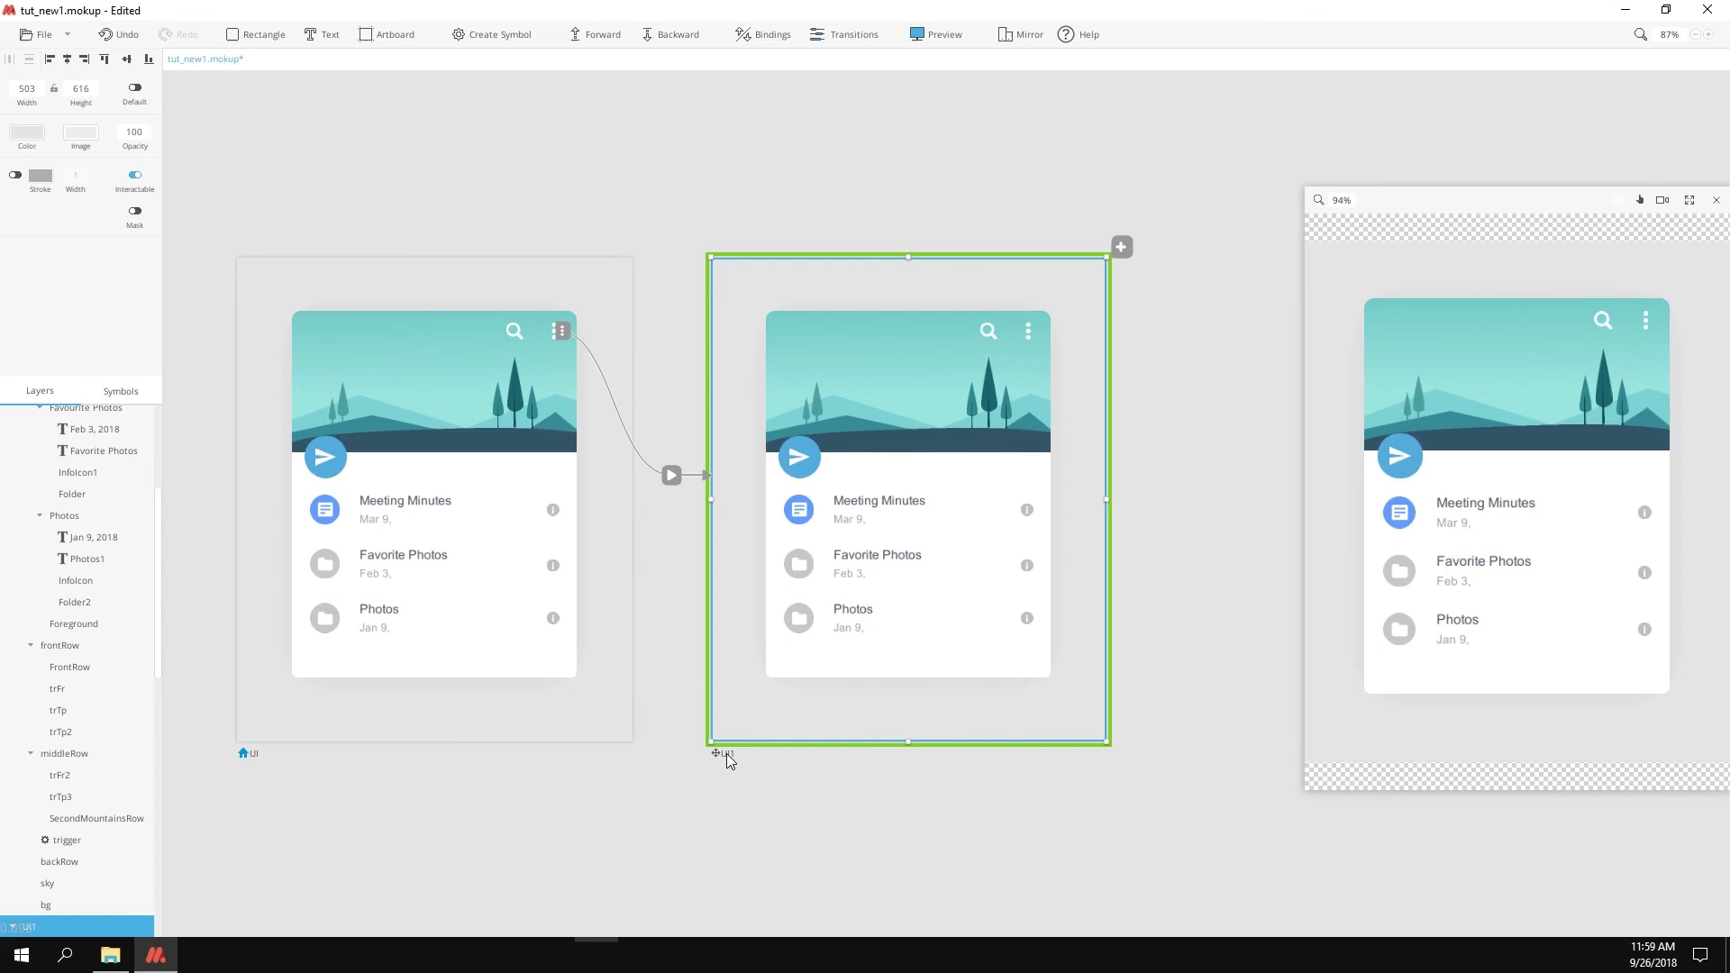
pyautogui.click(1060, 259)
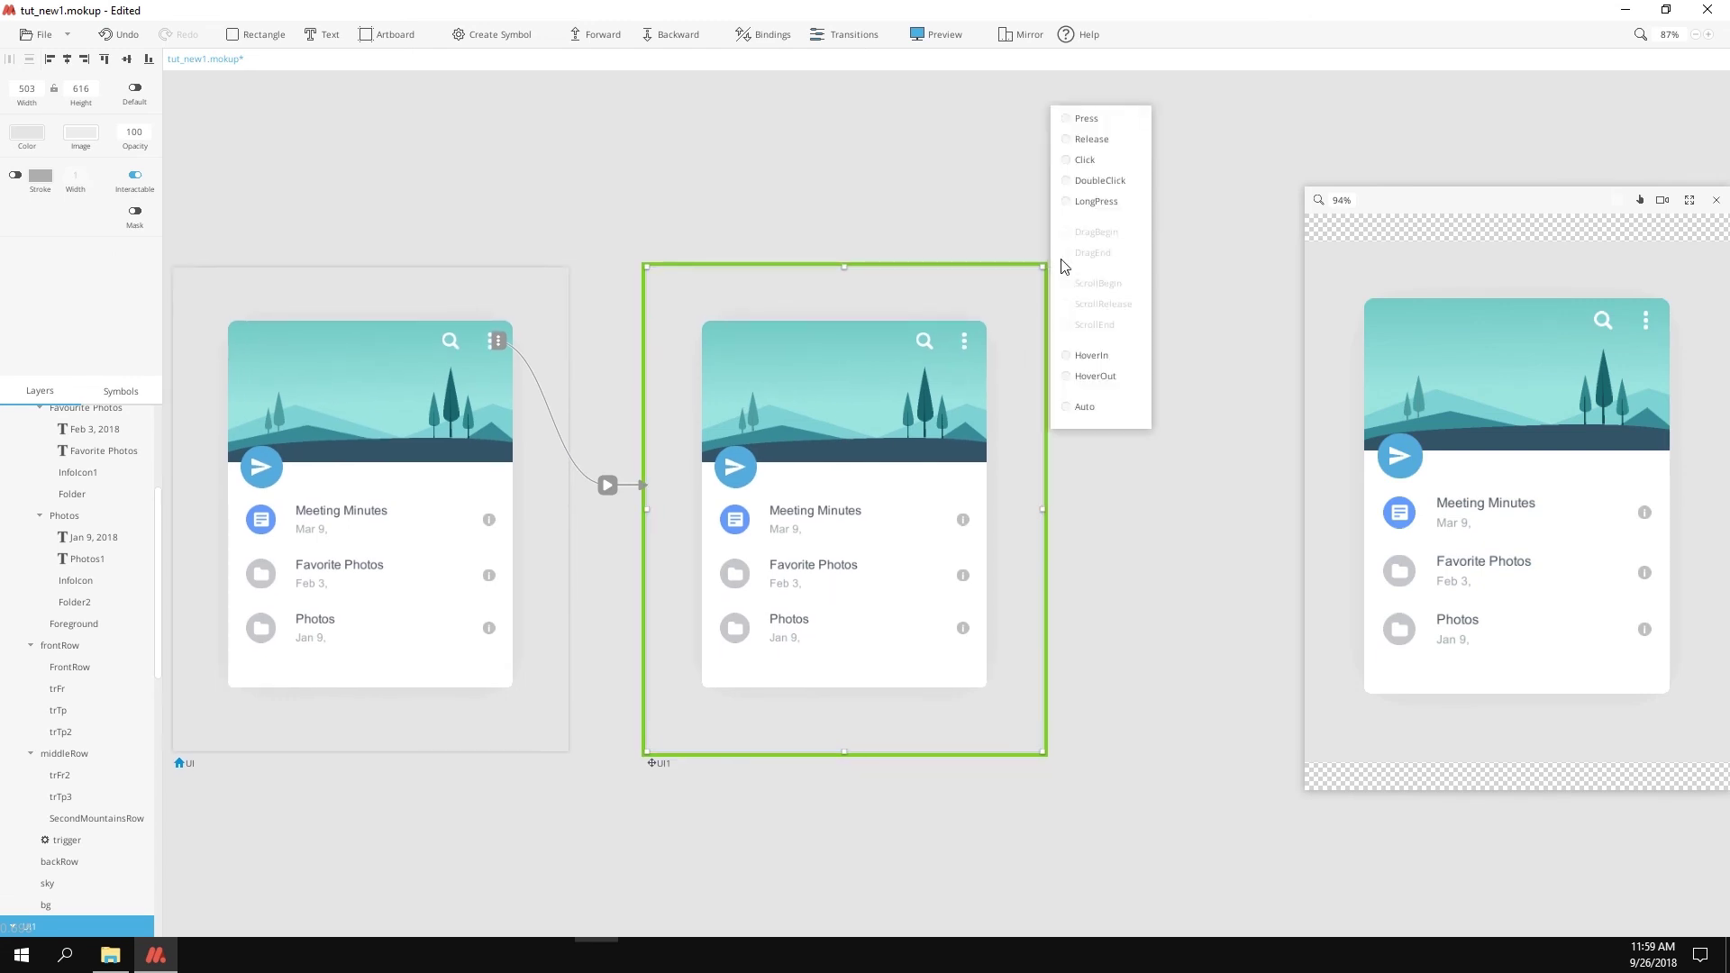
pyautogui.click(1087, 410)
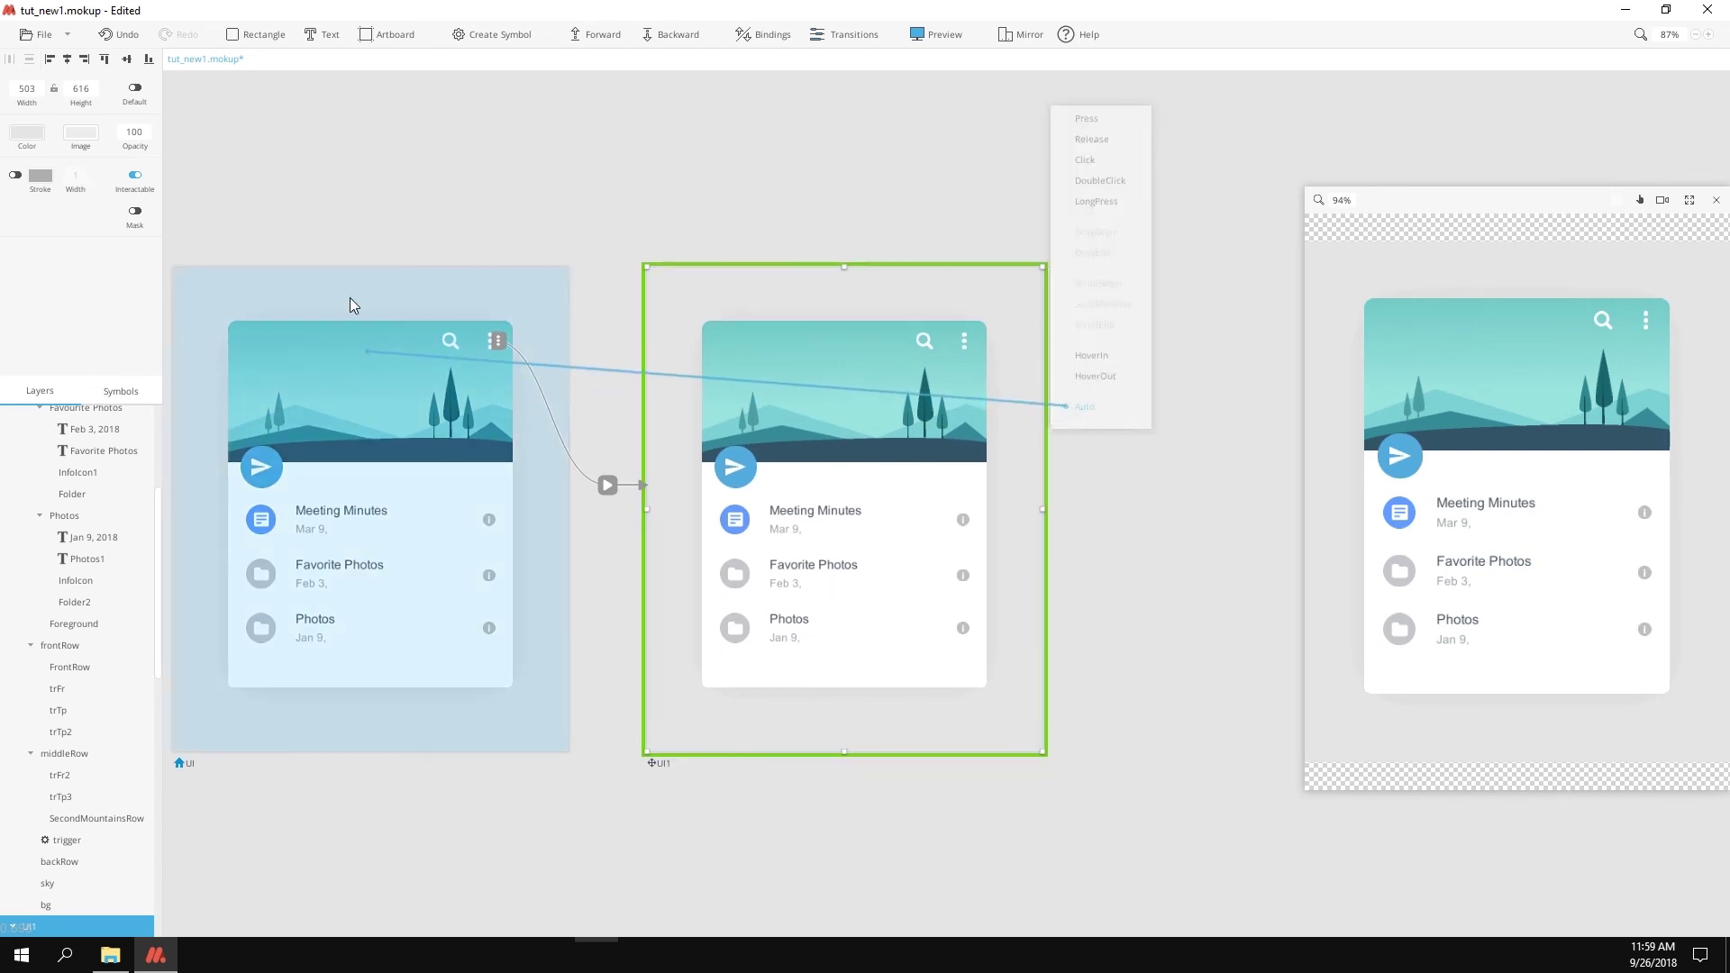
pyautogui.click(346, 284)
# Step: Leave binding mode and test pulling down the list in the preview
pyautogui.click(505, 289)
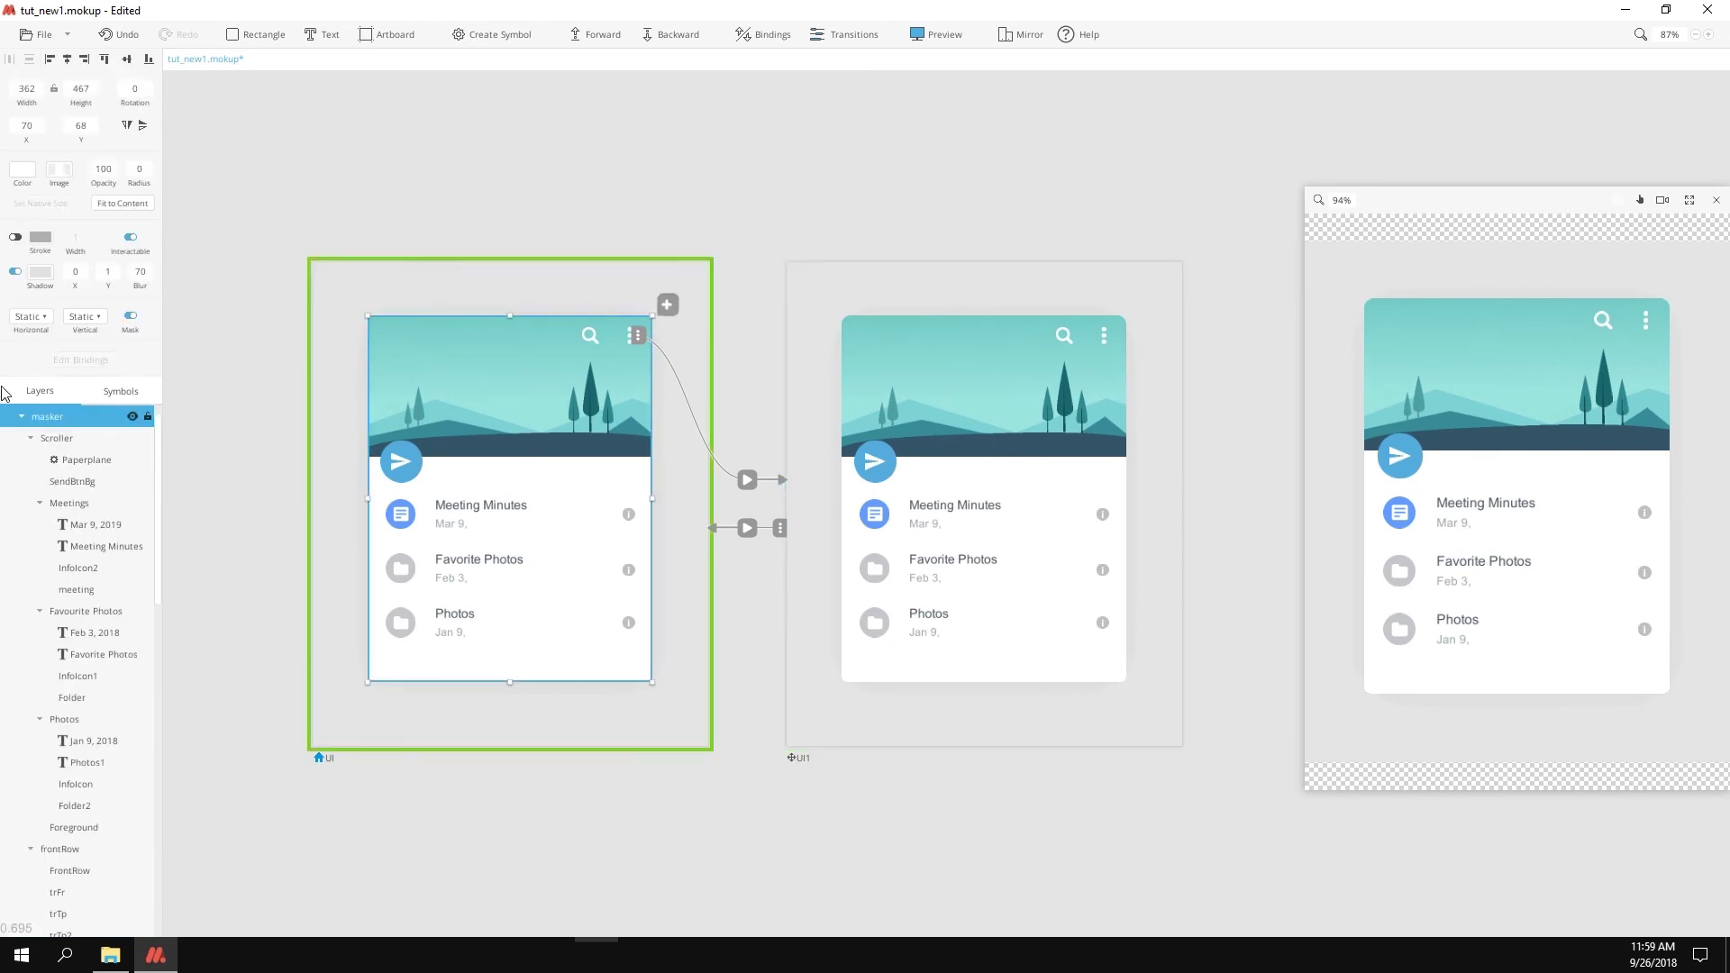
pyautogui.doubleClick(633, 345)
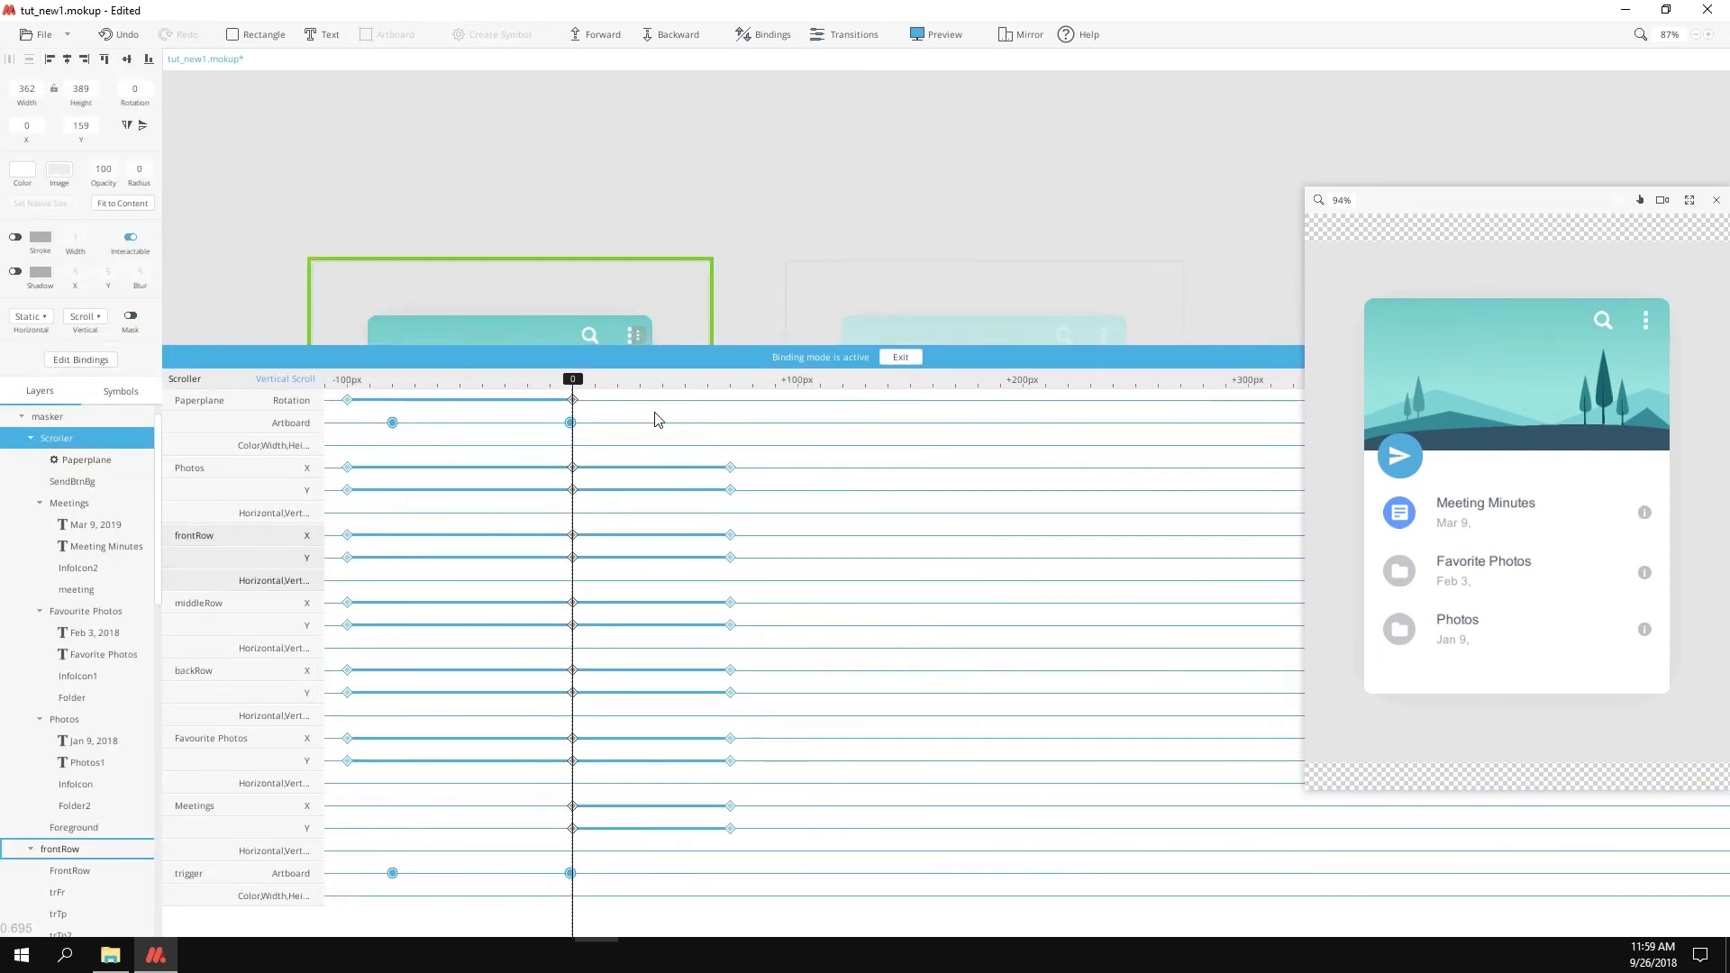
pyautogui.moveTo(633, 345); pyautogui.dragTo(892, 761)
pyautogui.click(901, 761)
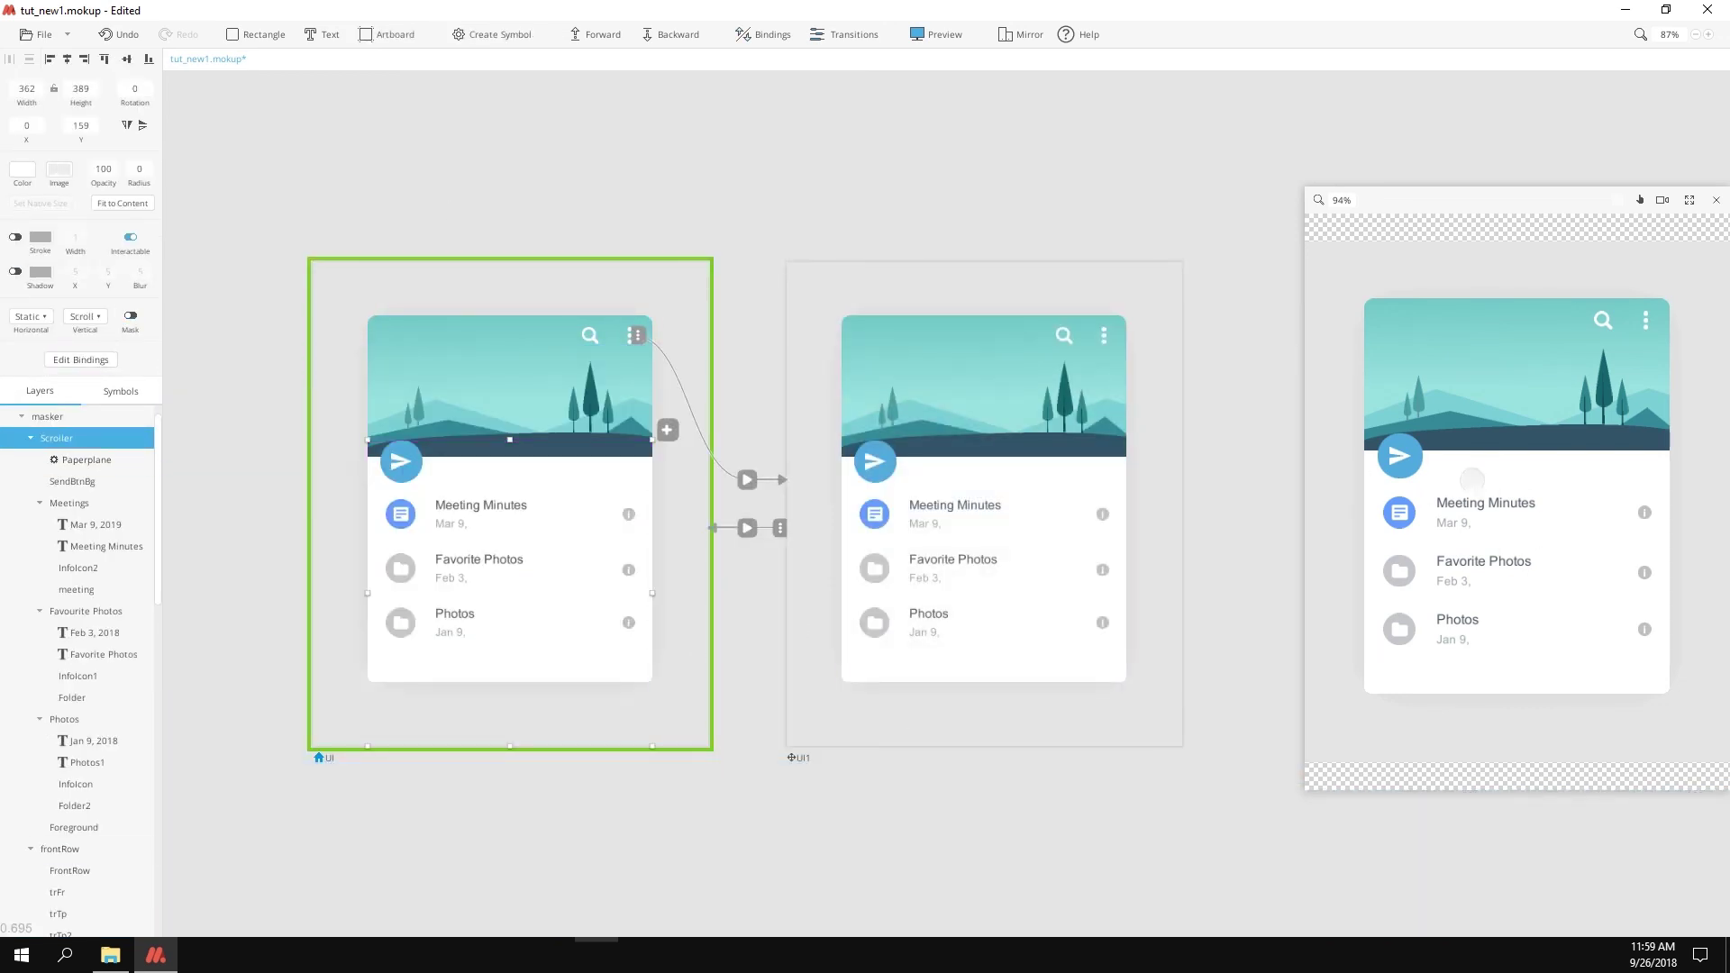
pyautogui.moveTo(1472, 479); pyautogui.dragTo(1505, 645)
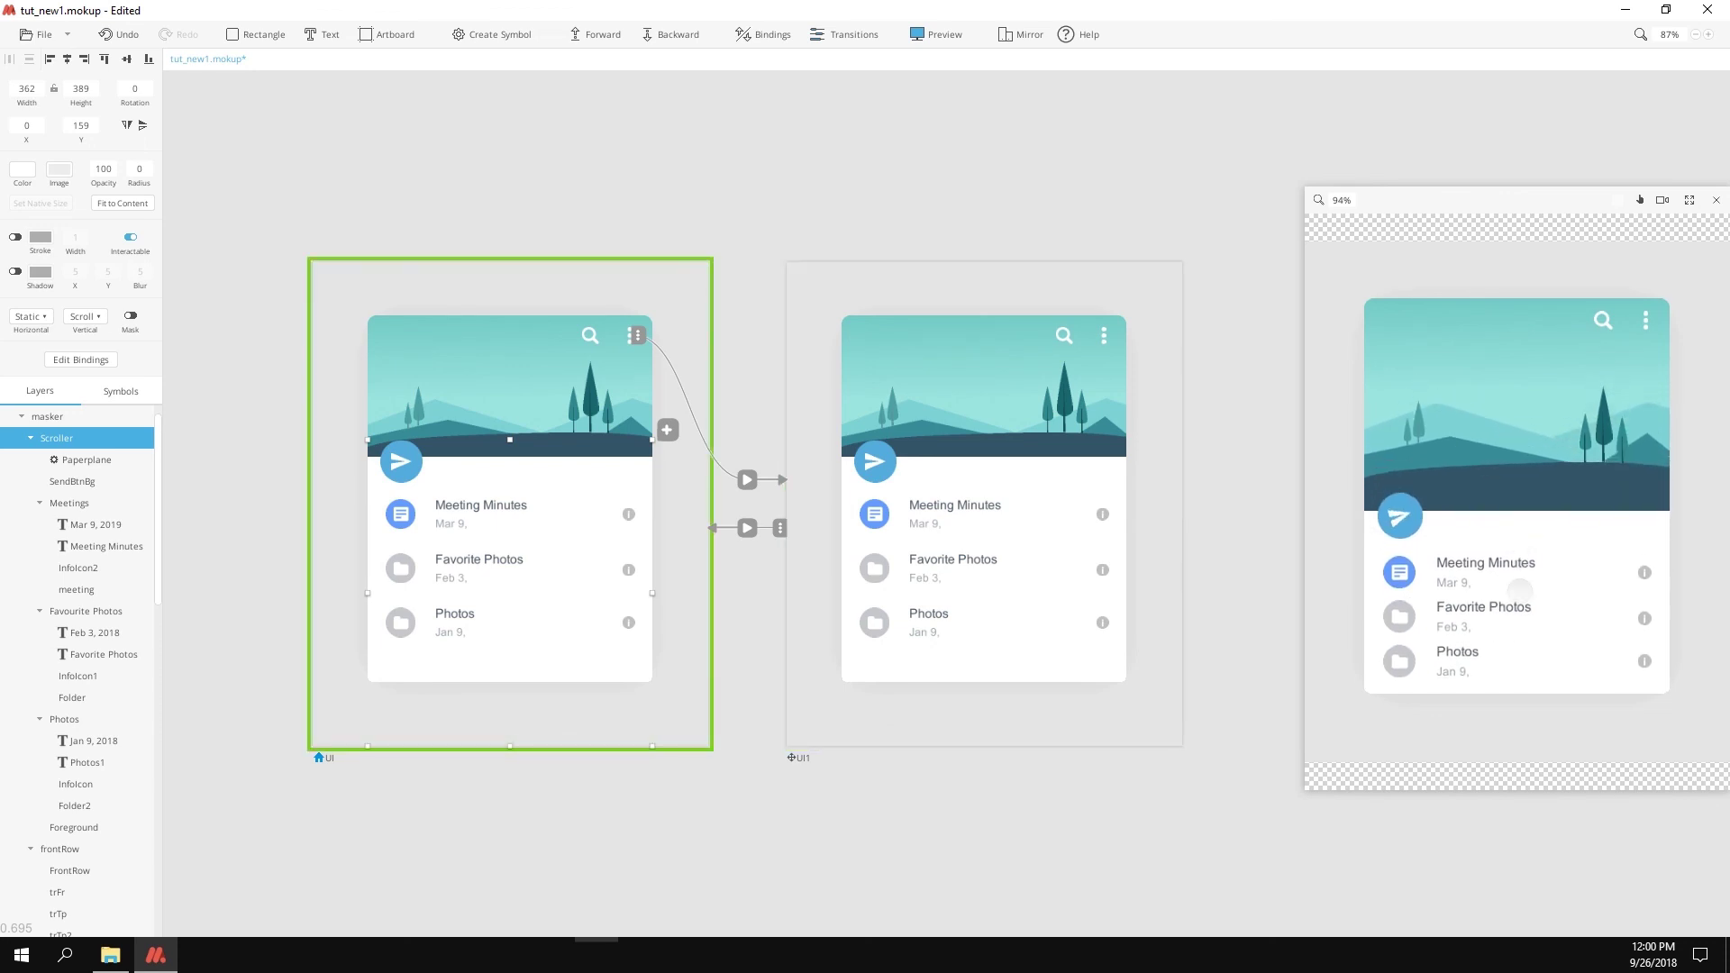
# Step: Give backRow, middleRow and frontRow custom overshooting easing curves in the UI-to-UI1 transition
pyautogui.scroll(-2, 80, 665)
pyautogui.click(80, 665)
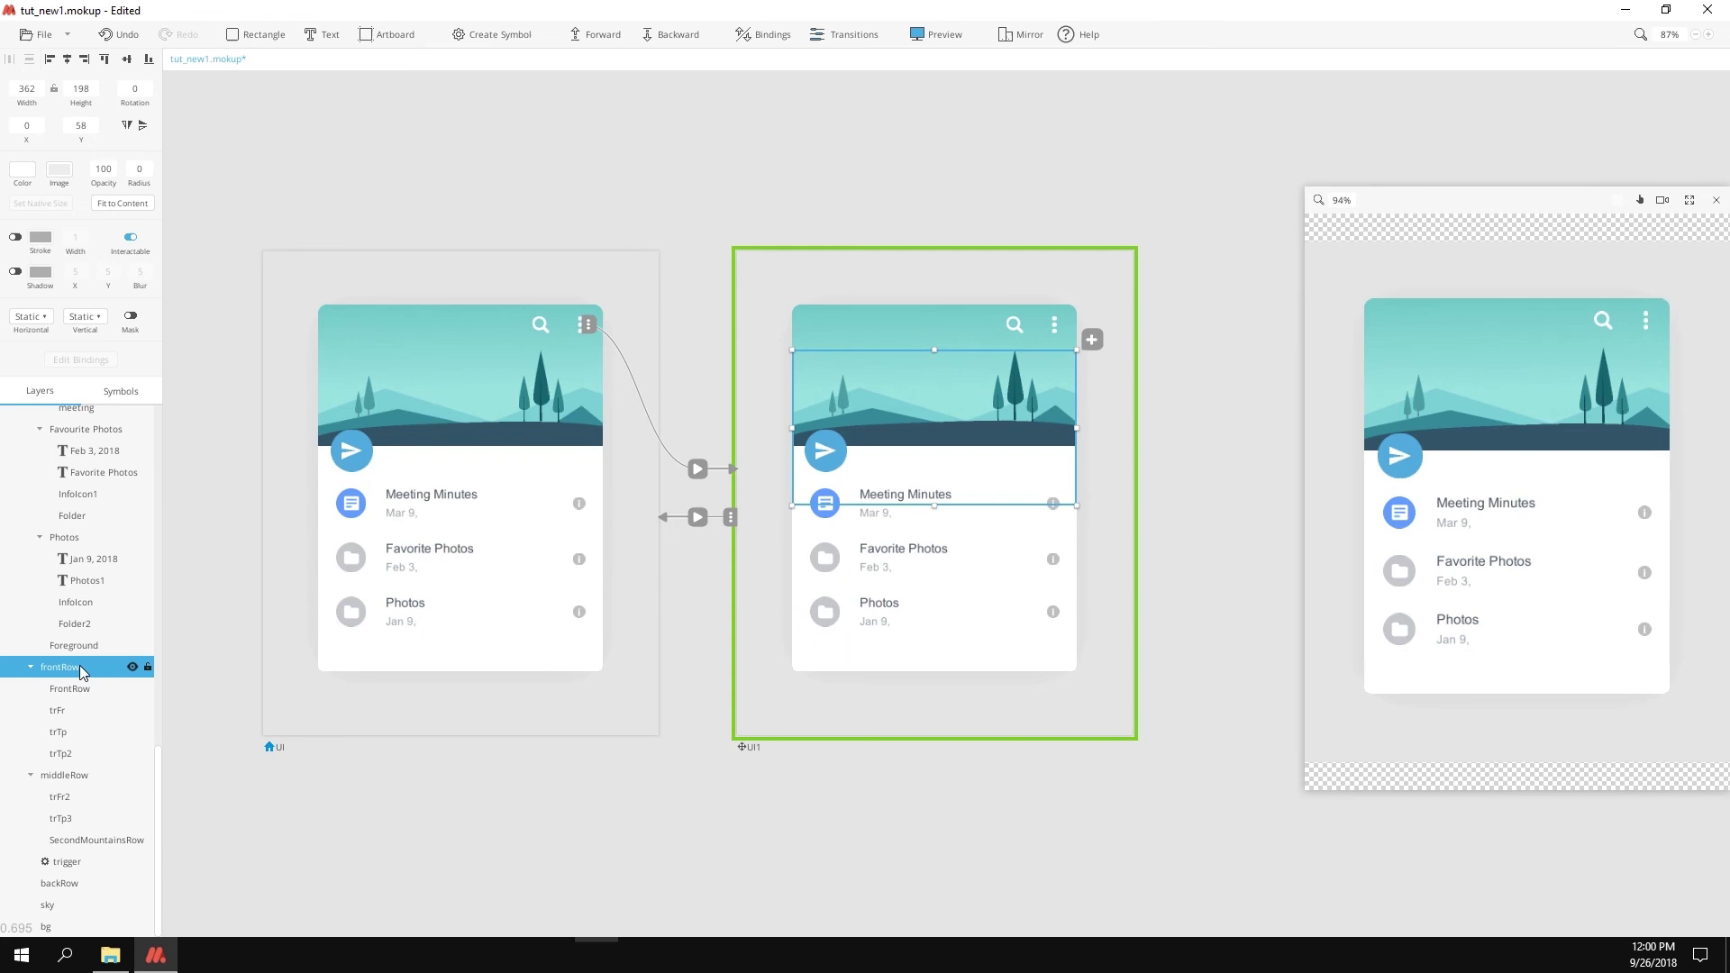
pyautogui.click(698, 469)
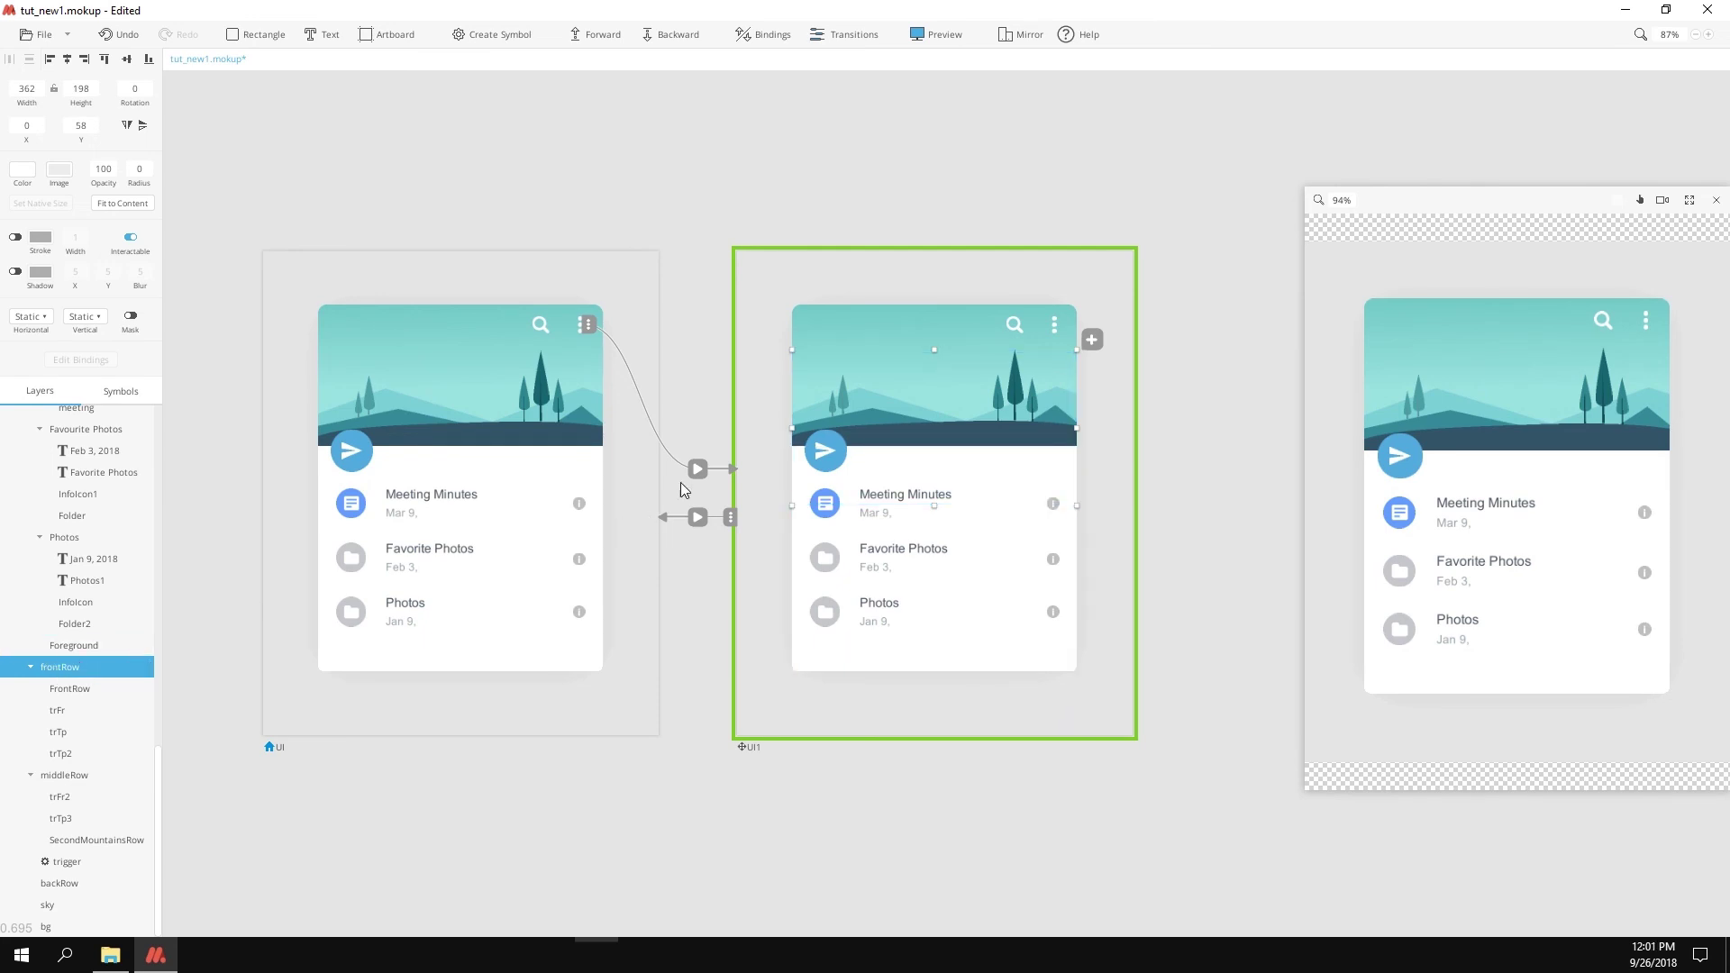
pyautogui.moveTo(421, 818); pyautogui.dragTo(389, 743)
pyautogui.click(369, 745)
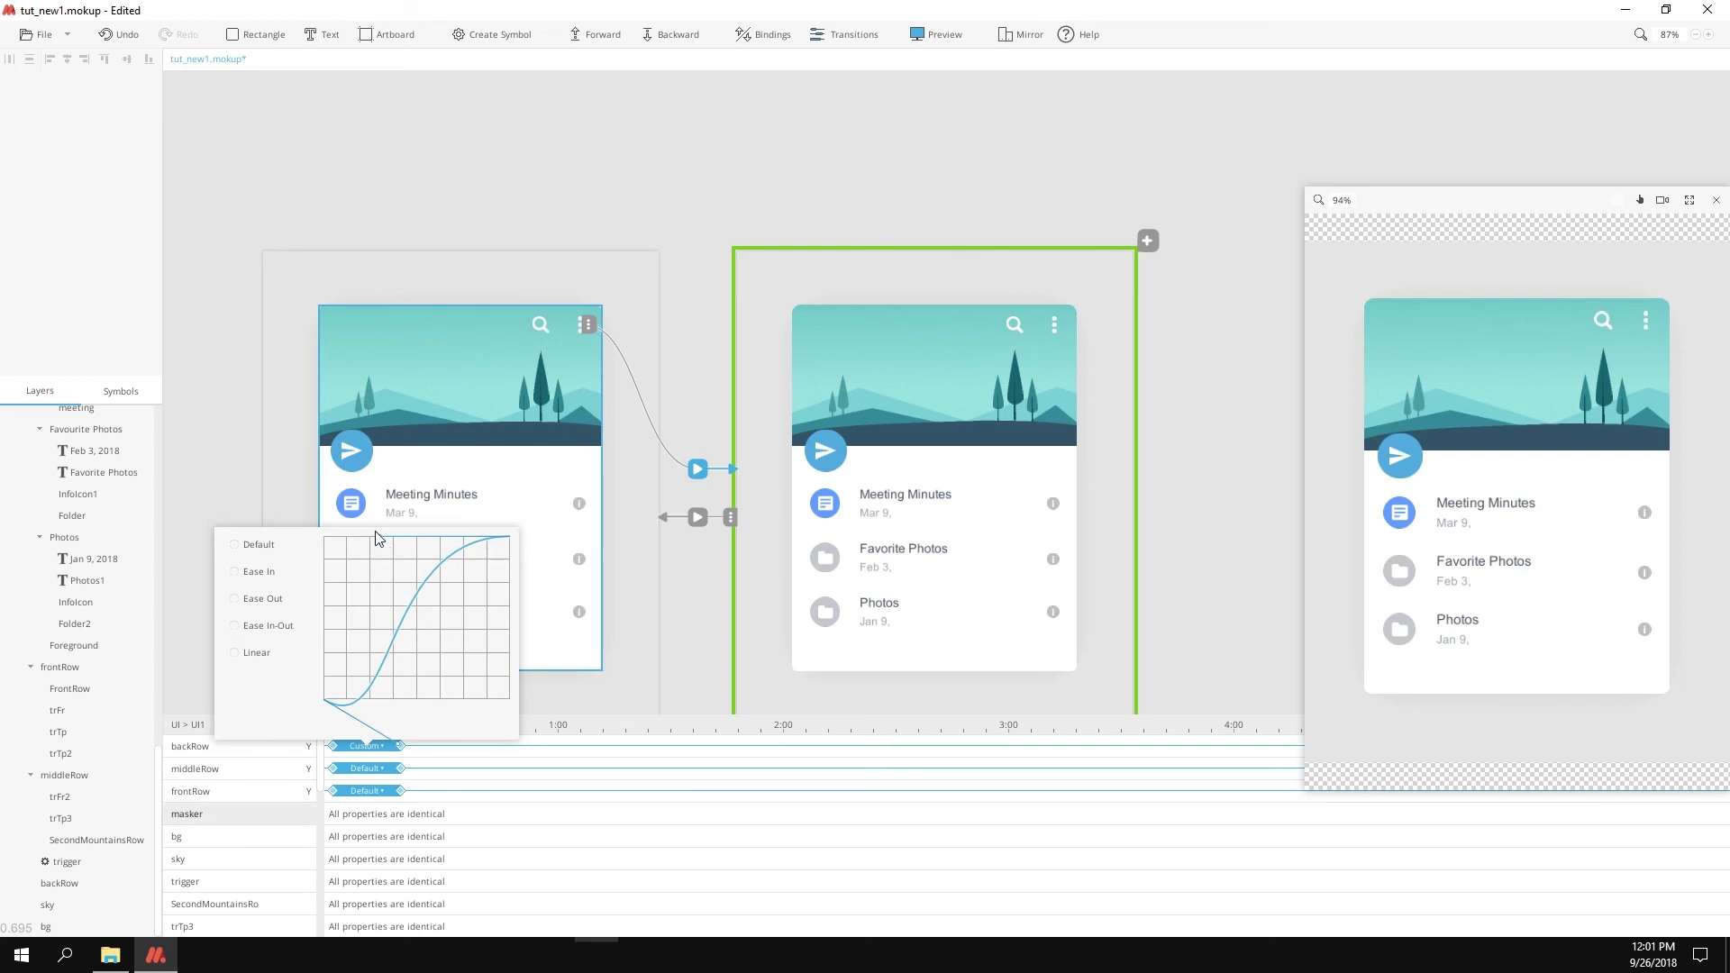
pyautogui.moveTo(379, 538); pyautogui.dragTo(399, 416)
pyautogui.click(375, 747)
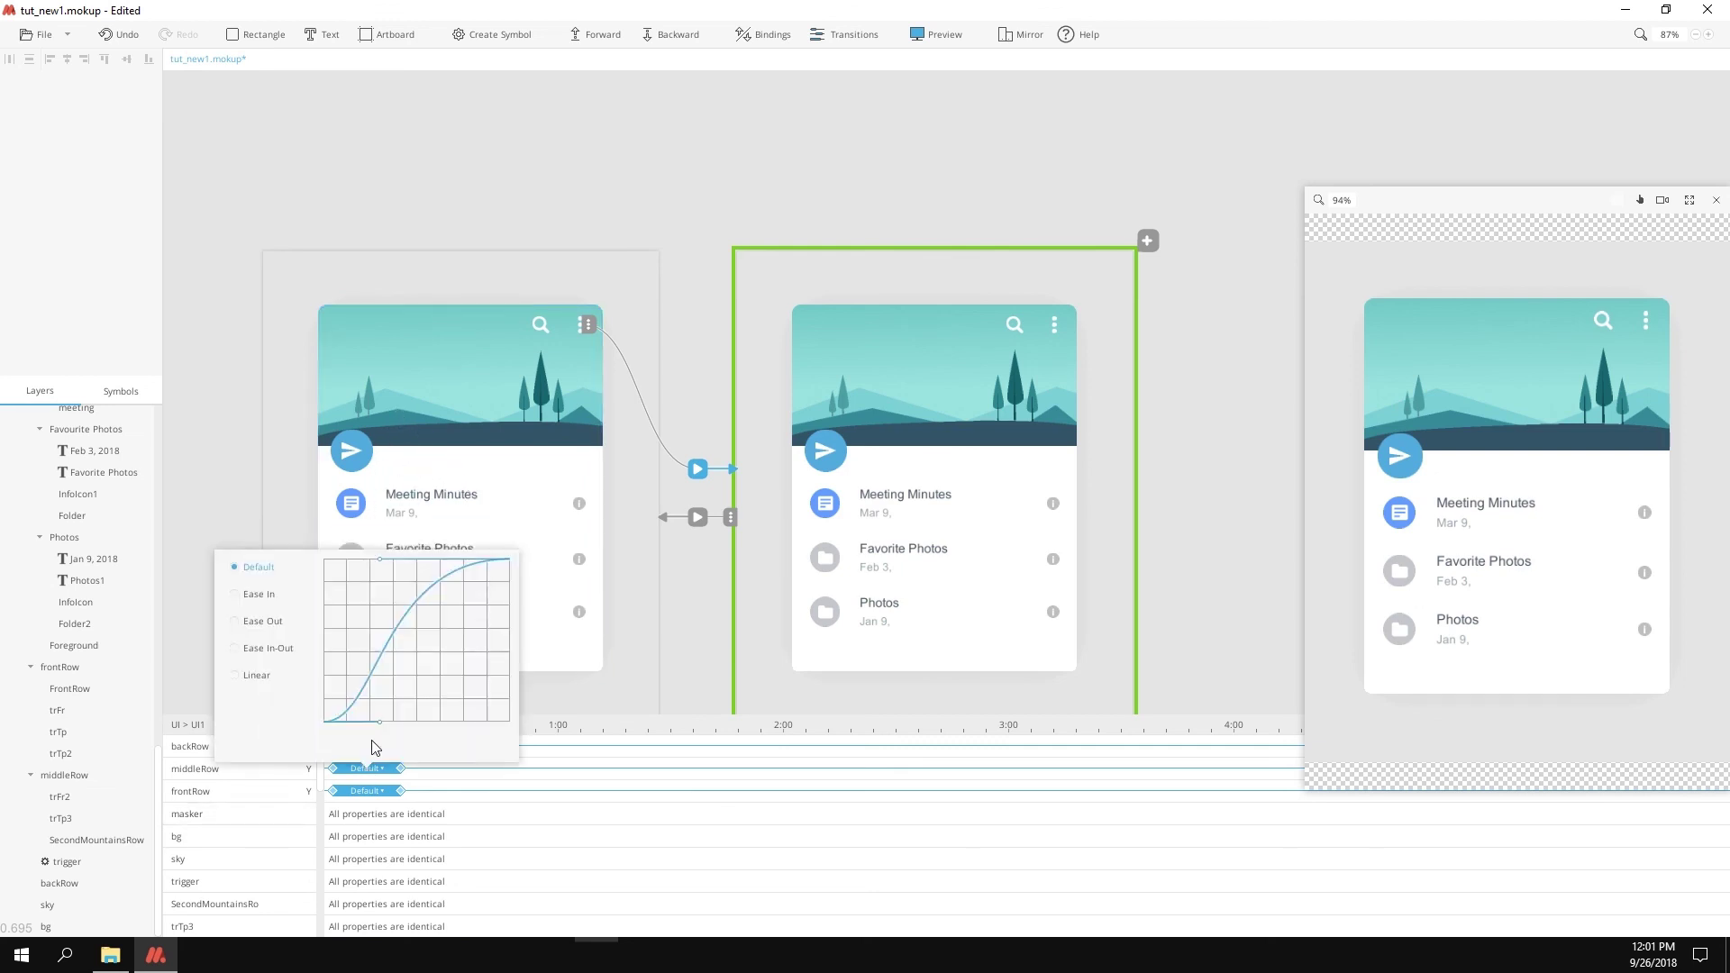
pyautogui.moveTo(377, 746); pyautogui.dragTo(373, 757)
pyautogui.moveTo(378, 564); pyautogui.dragTo(415, 417)
pyautogui.click(367, 788)
pyautogui.moveTo(379, 582); pyautogui.dragTo(391, 550)
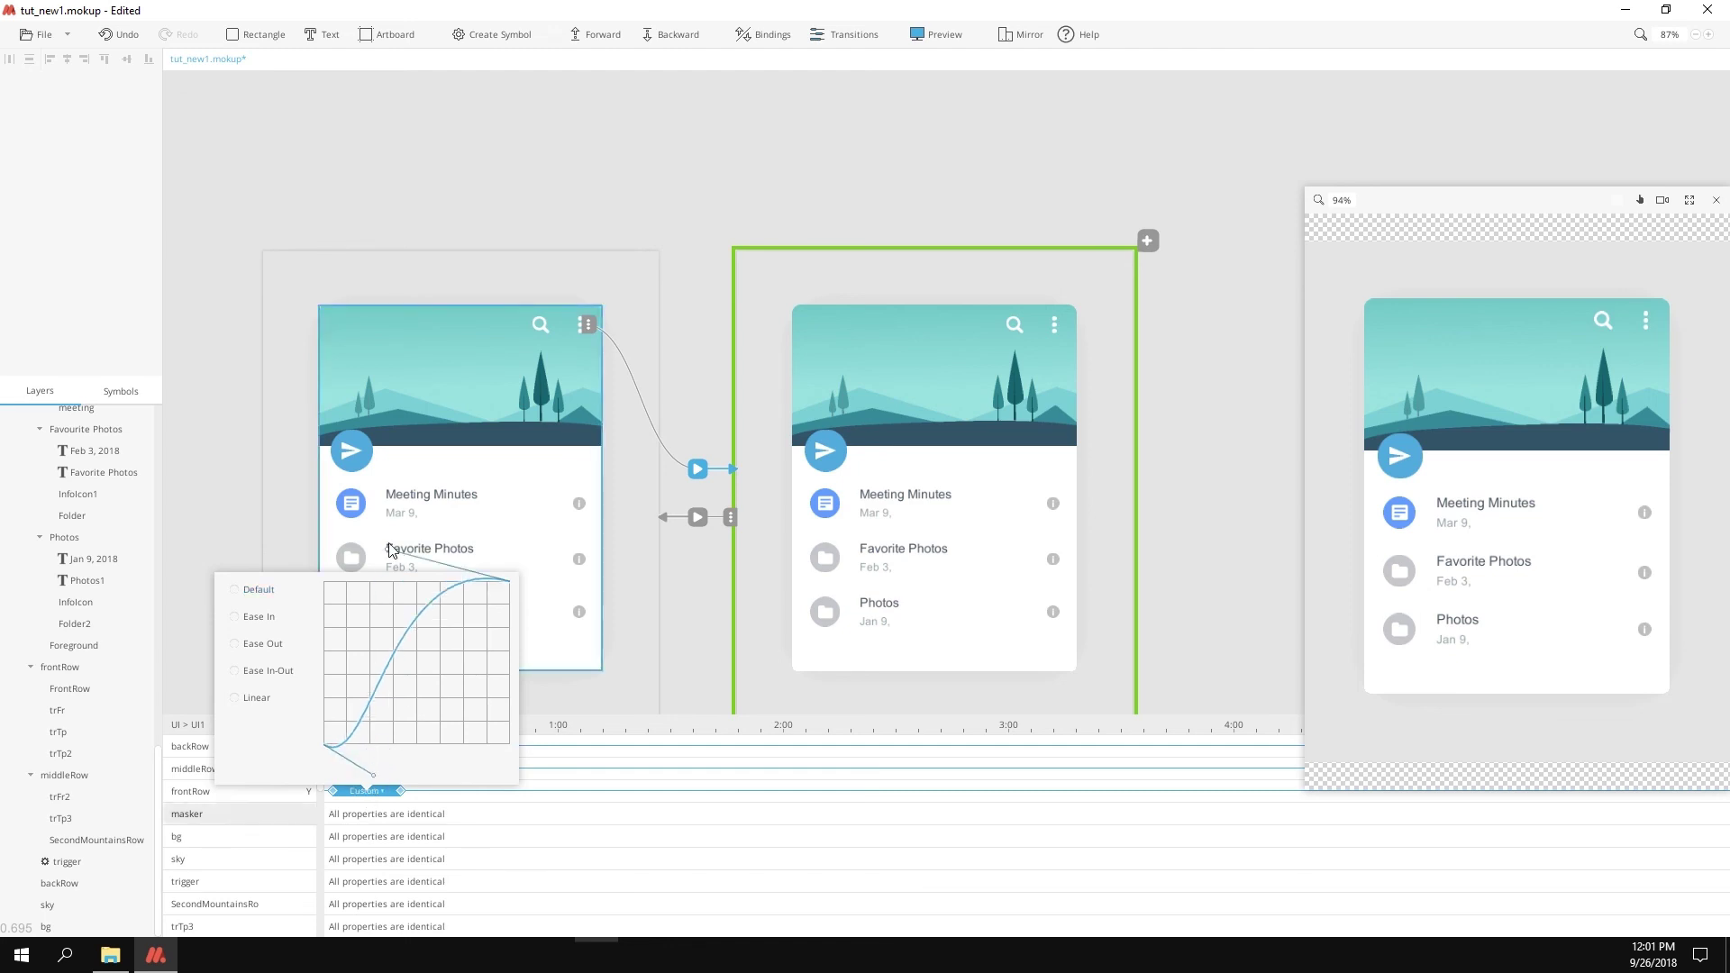
# Step: Delay middleRow and frontRow so the rows start staggered, then replay the preview
pyautogui.click(192, 769)
pyautogui.moveTo(367, 769); pyautogui.dragTo(396, 791)
pyautogui.click(628, 466)
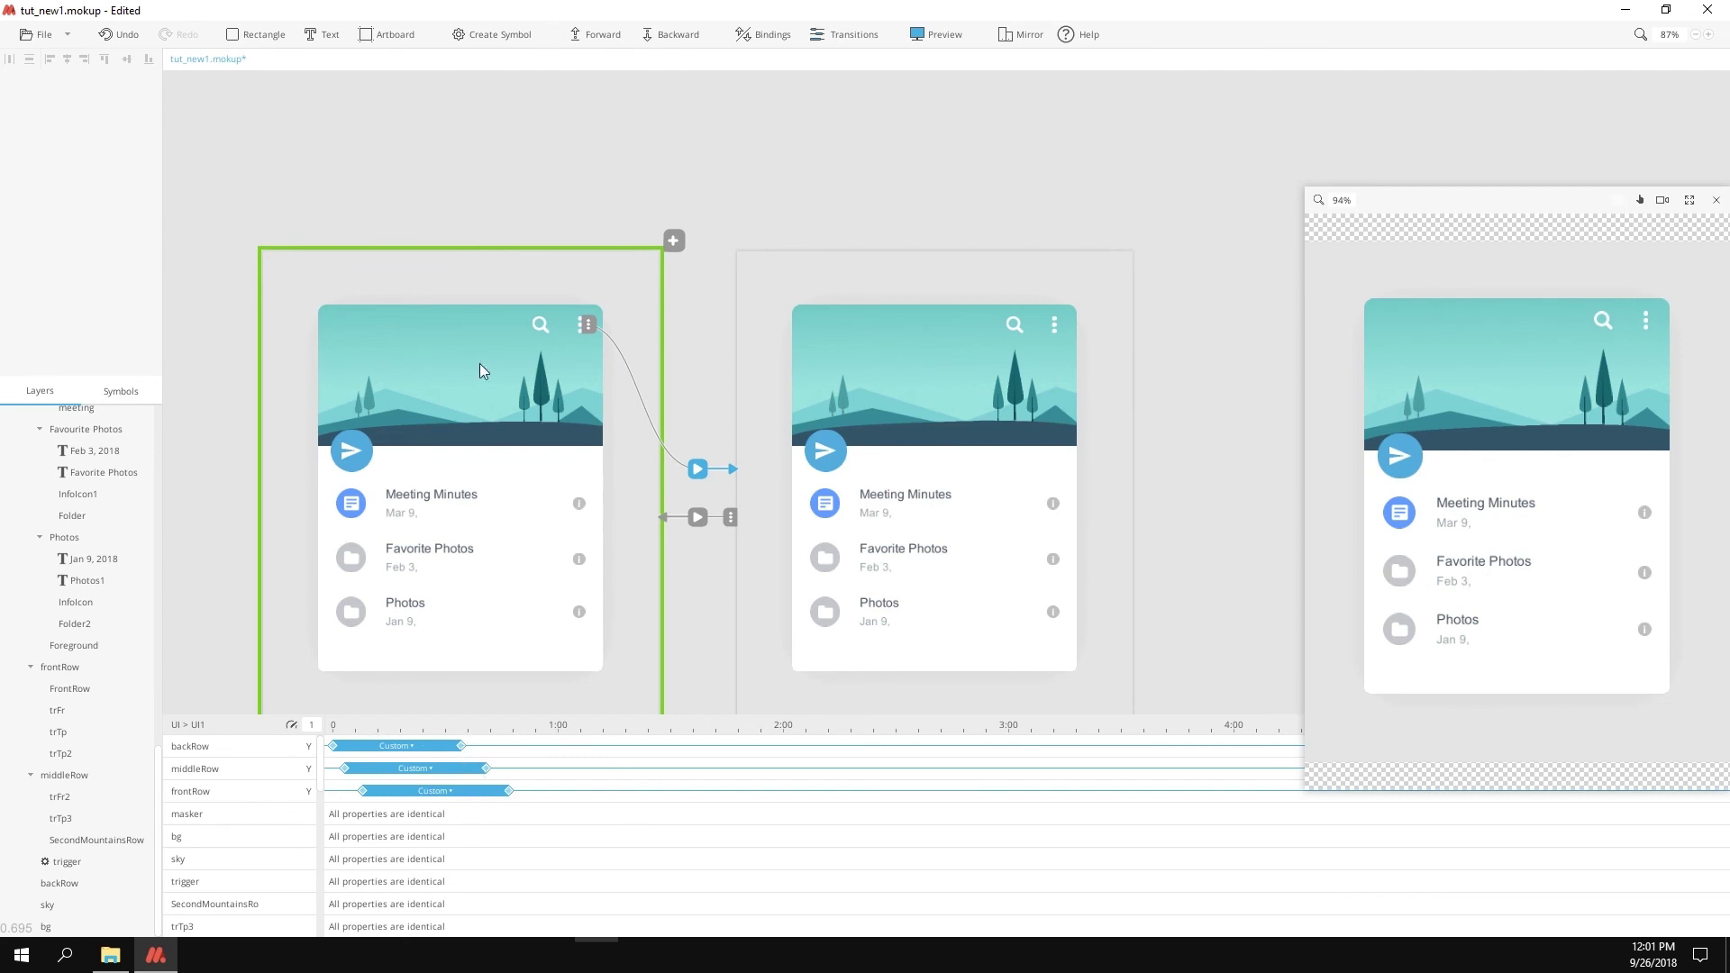
pyautogui.click(845, 34)
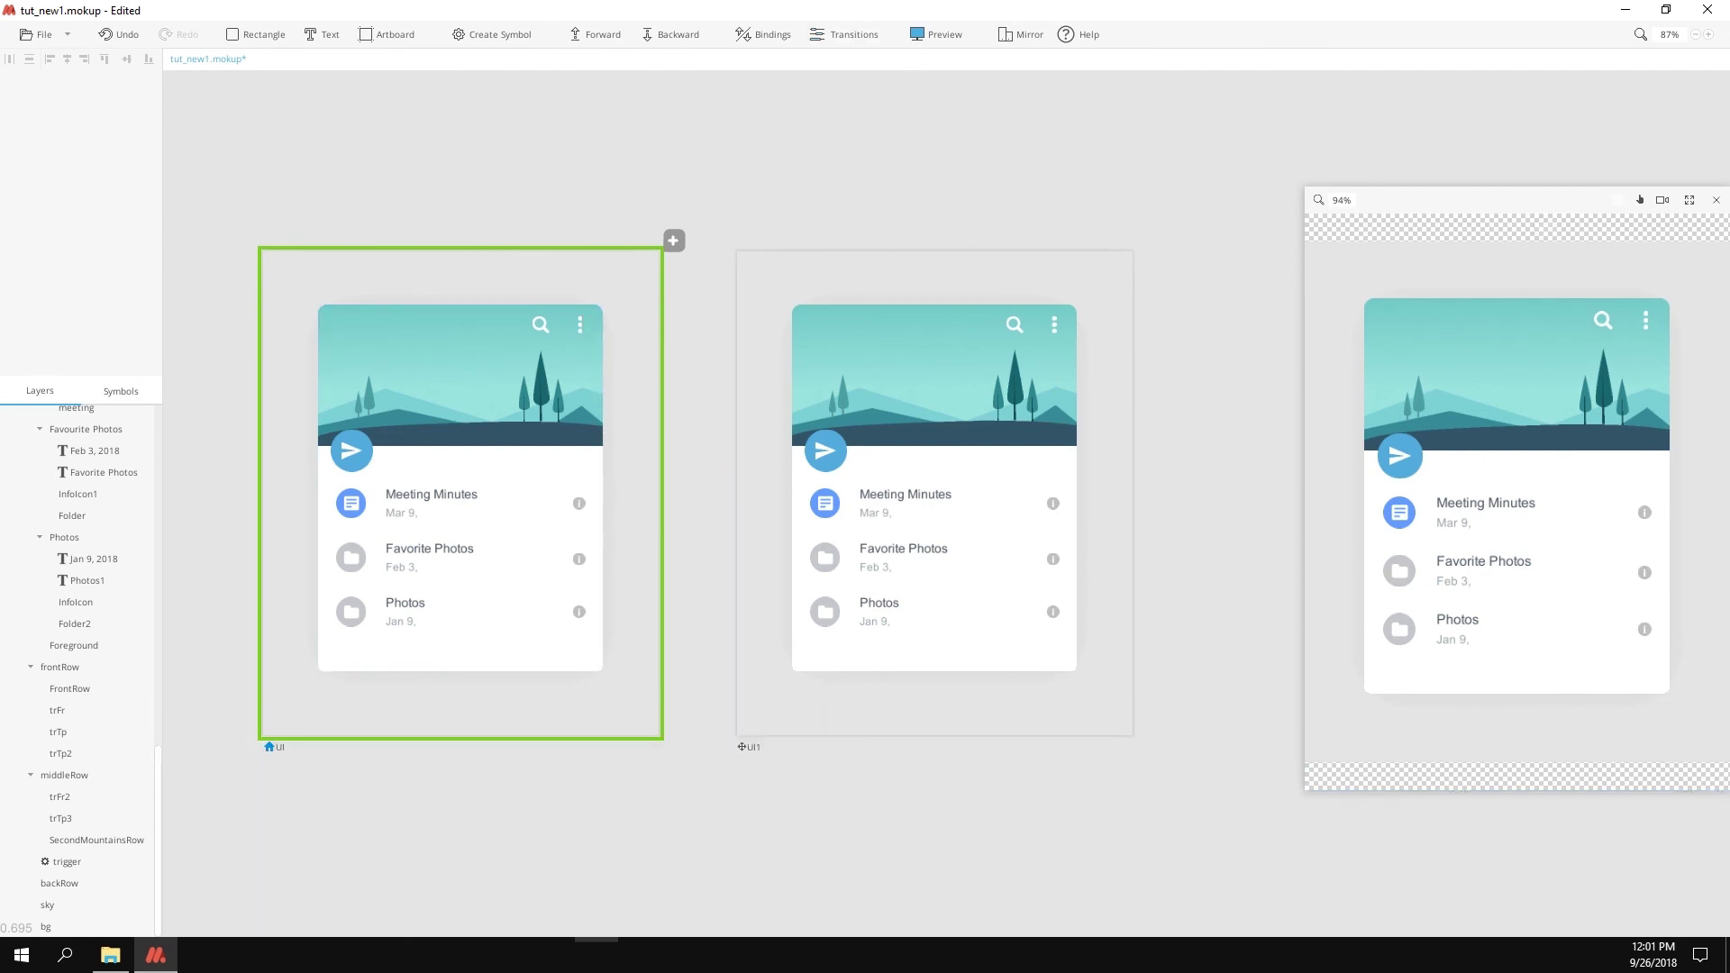
# Step: Make the preview full-screen and pull down the card list to watch the mountain rows shift
pyautogui.click(1688, 200)
pyautogui.moveTo(788, 531); pyautogui.dragTo(834, 685)
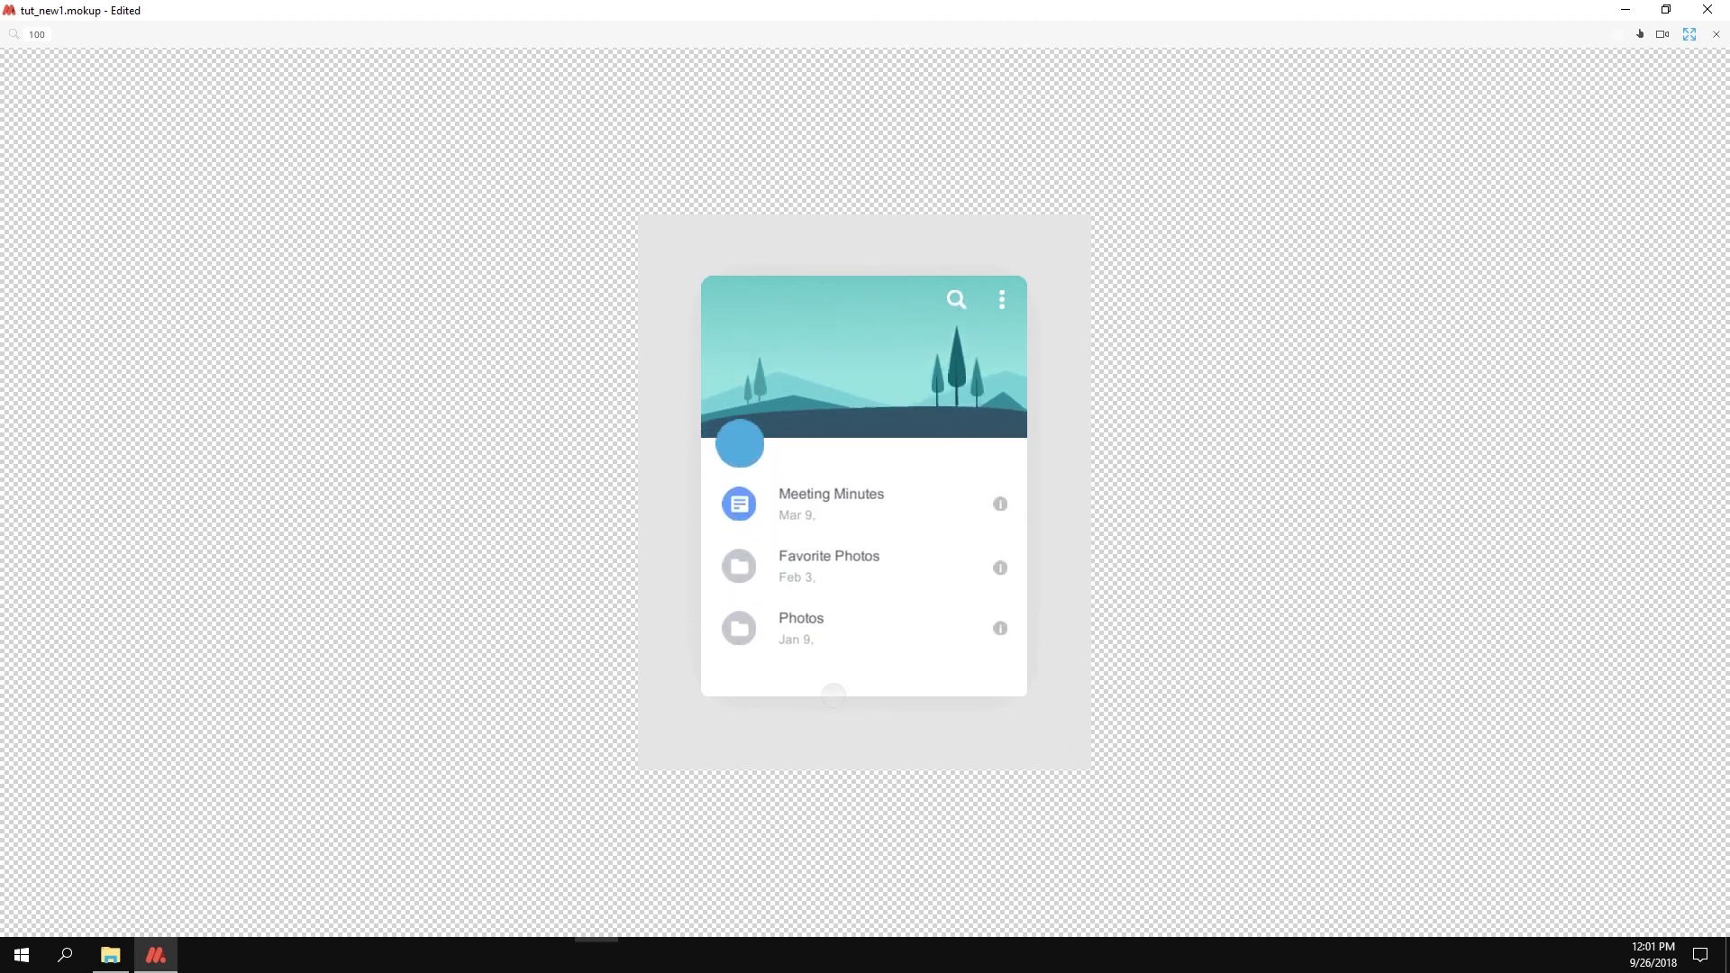